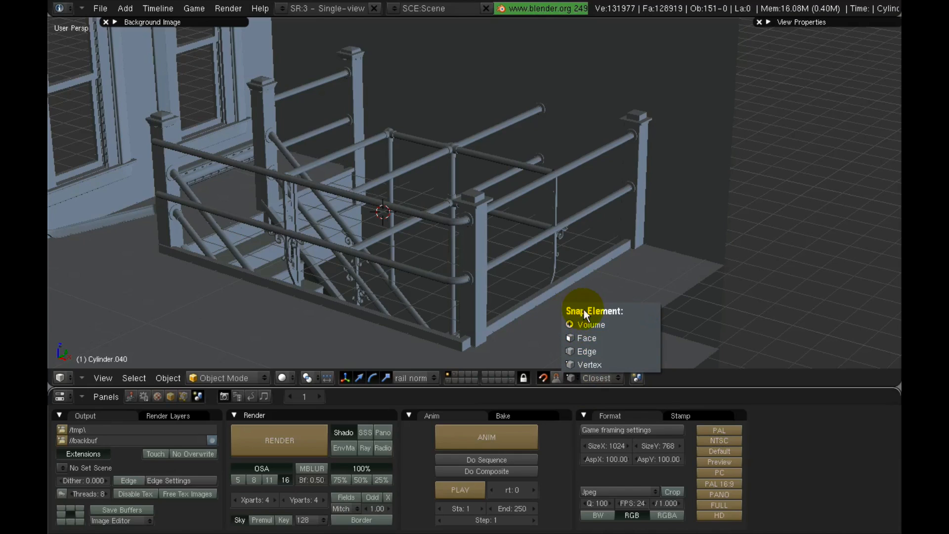
# - Set the snap element to Vertex and the snap mode to Closest
pyautogui.click(591, 365)
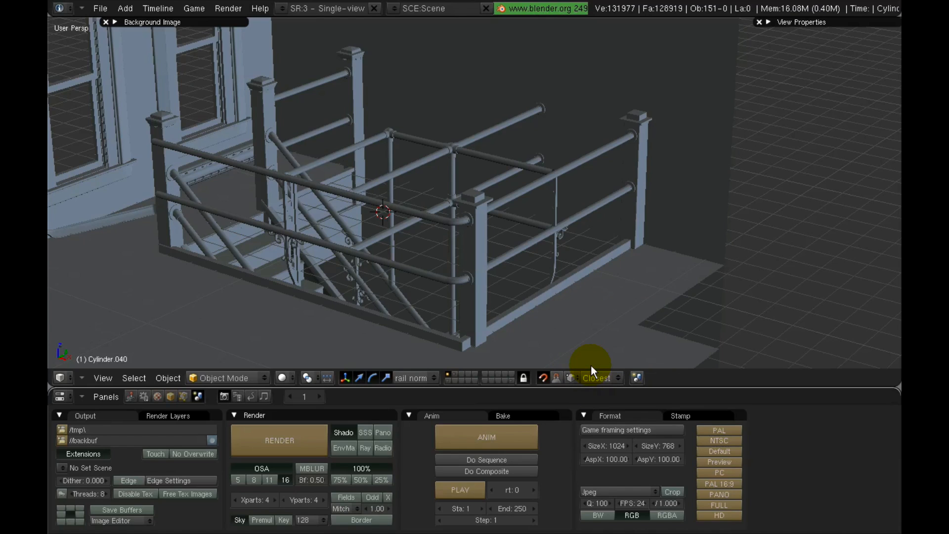
pyautogui.click(597, 378)
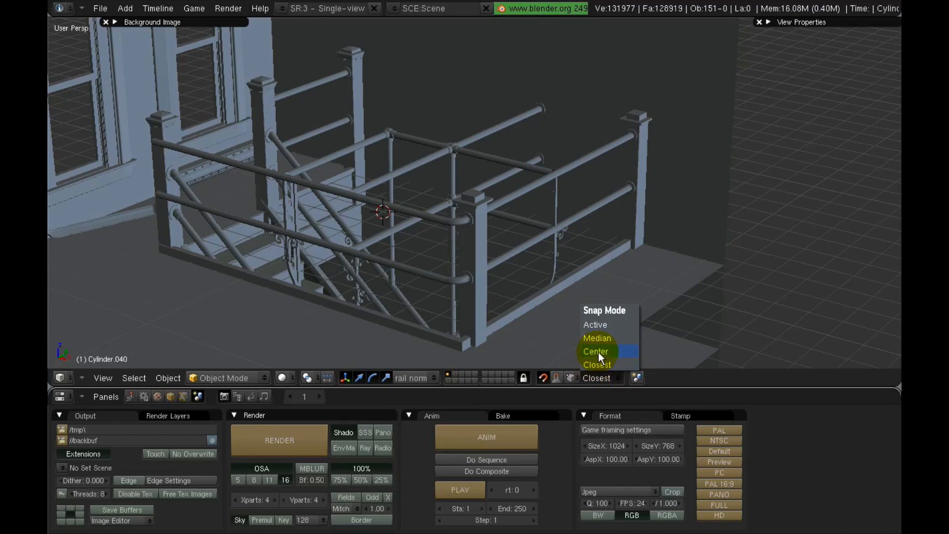
pyautogui.click(598, 365)
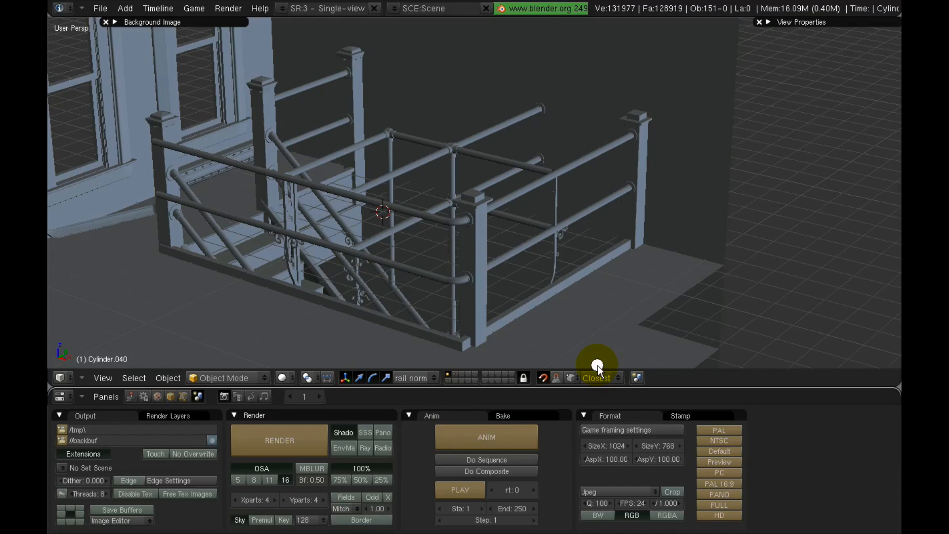
# - Add a cube mesh at the 3D cursor inside the stair railing
pyautogui.press('space')
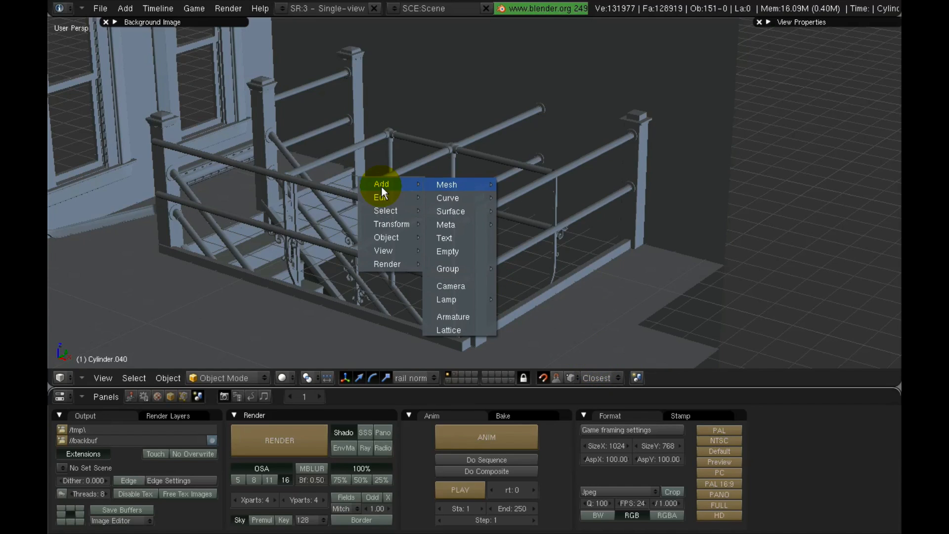
pyautogui.moveTo(492, 184)
pyautogui.click(527, 201)
pyautogui.moveTo(489, 202); pyautogui.dragTo(464, 219, button='middle')
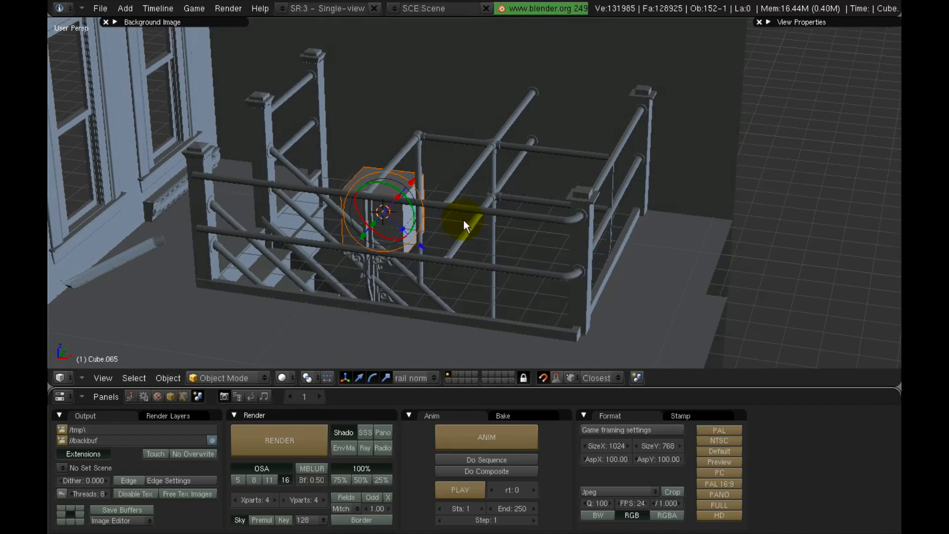
# - Switch the transform orientation from the custom rail normal to Global
pyautogui.click(413, 377)
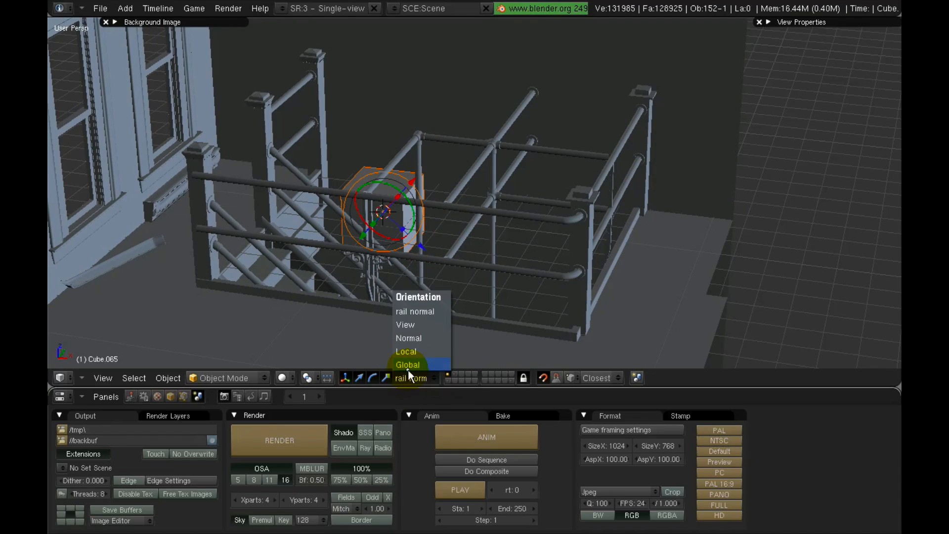
pyautogui.click(412, 362)
# - Move the cube along the X and Y axes to just outside the front corner post and scale it down
pyautogui.moveTo(432, 217); pyautogui.dragTo(745, 244)
pyautogui.moveTo(709, 228); pyautogui.dragTo(743, 230, button='middle')
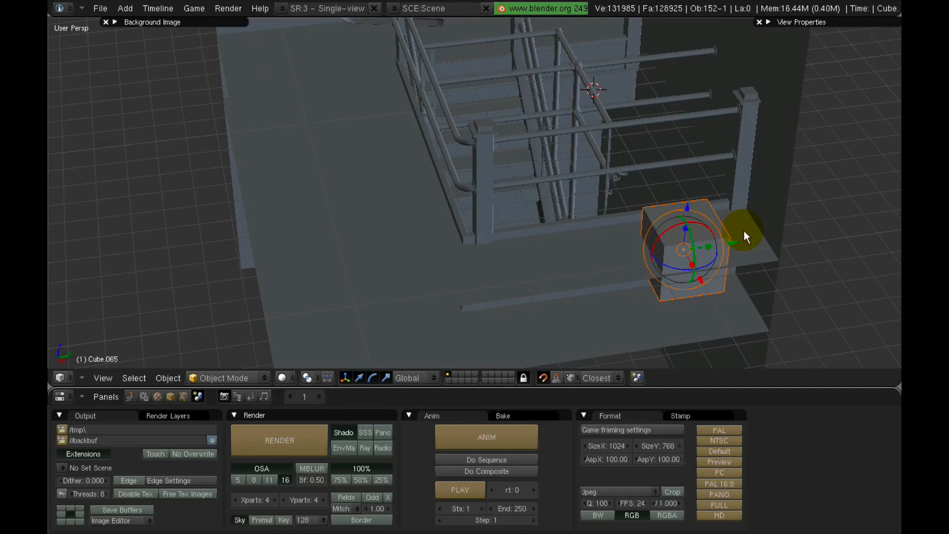
pyautogui.moveTo(743, 230); pyautogui.dragTo(543, 166)
pyautogui.moveTo(516, 182); pyautogui.dragTo(635, 230, button='middle')
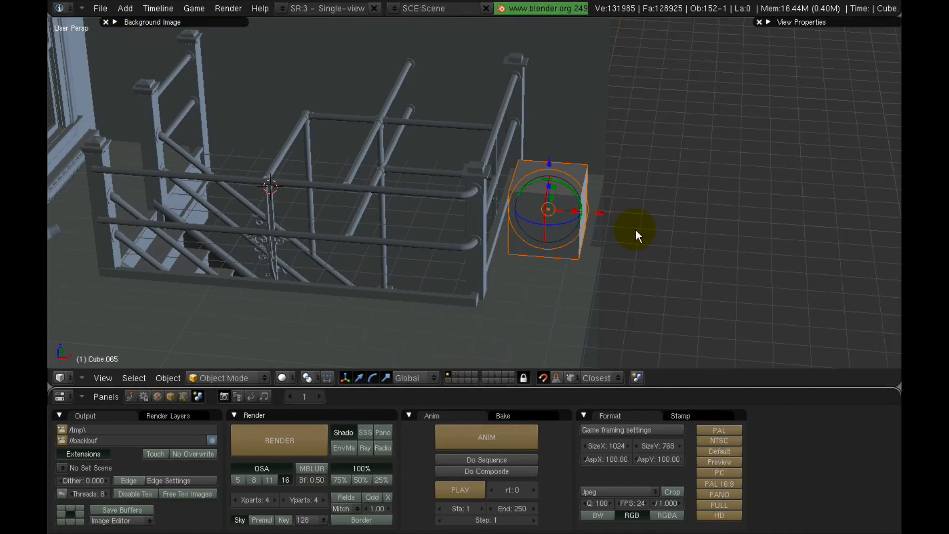
pyautogui.press('s')
pyautogui.click(570, 218)
pyautogui.scroll(3, 569, 218)
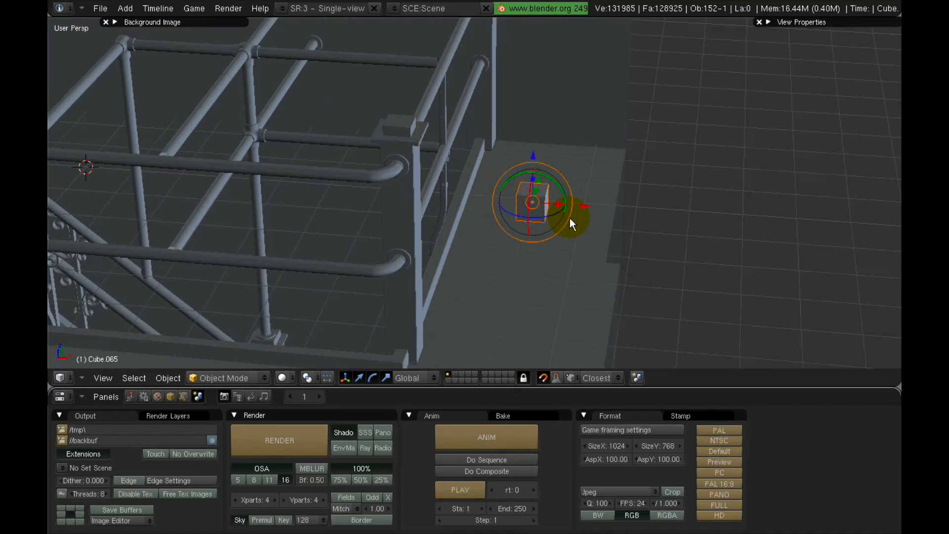
# - Snap the small cube along the Z, Y and X axes to the top cap of the front corner post
pyautogui.moveTo(569, 218); pyautogui.dragTo(365, 73, button='middle')
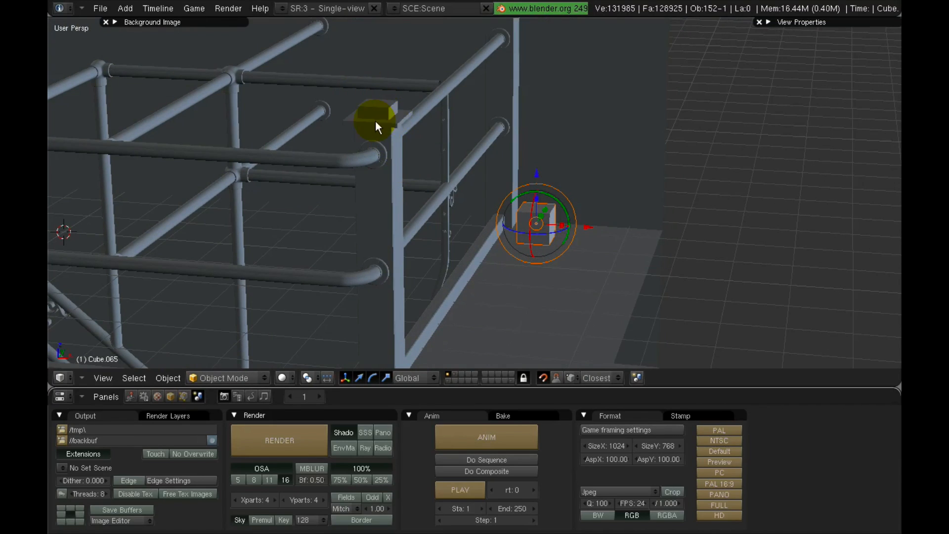
pyautogui.moveTo(466, 225); pyautogui.dragTo(499, 252, button='middle')
pyautogui.moveTo(527, 186); pyautogui.dragTo(387, 112)
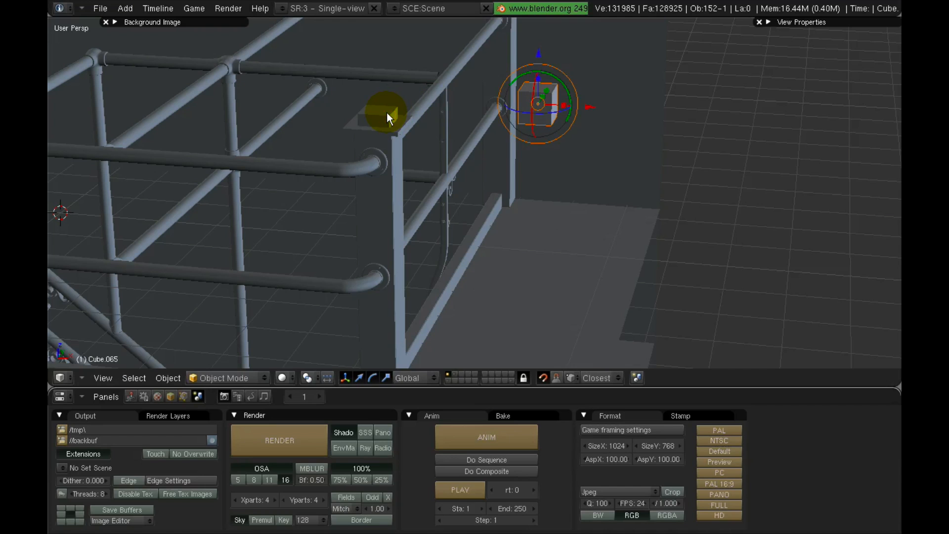
pyautogui.moveTo(387, 112); pyautogui.dragTo(563, 122, button='middle')
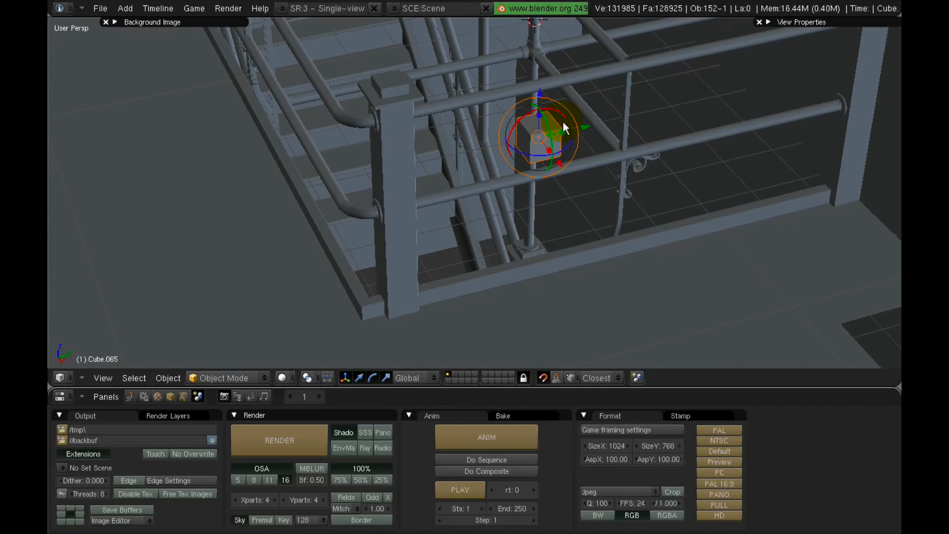
pyautogui.moveTo(586, 131); pyautogui.dragTo(379, 86)
pyautogui.moveTo(372, 127); pyautogui.dragTo(487, 161, button='middle')
pyautogui.moveTo(488, 161); pyautogui.dragTo(310, 147)
pyautogui.press('KP_Decimal')
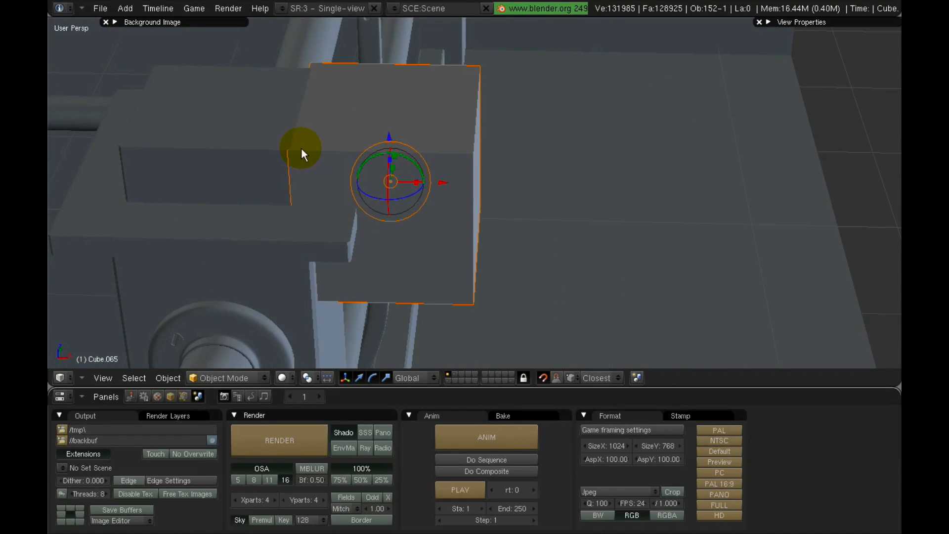
pyautogui.moveTo(364, 196); pyautogui.dragTo(549, 243, button='middle')
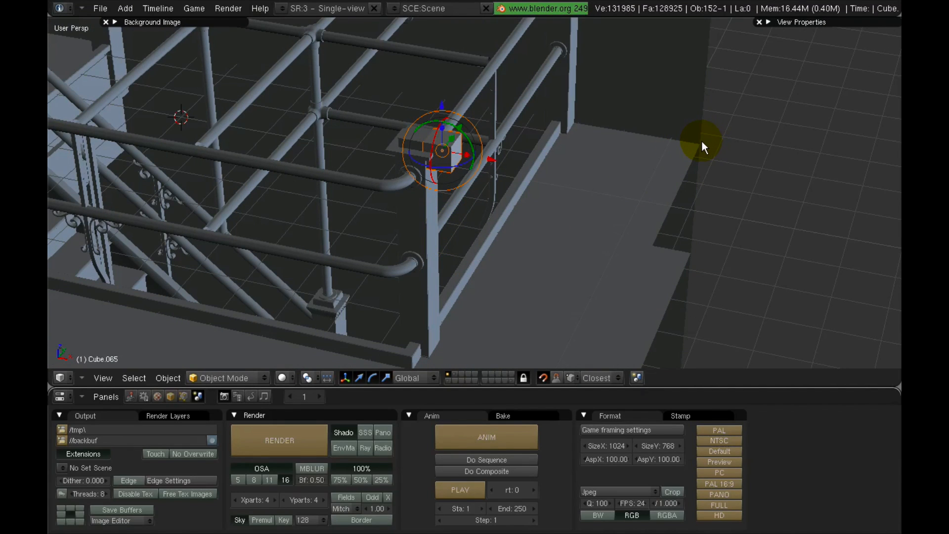
# - Snap the small cube along the X, Y and Z axes to the outer corner of the floor by the back wall
pyautogui.moveTo(492, 160); pyautogui.dragTo(706, 142)
pyautogui.moveTo(695, 143); pyautogui.dragTo(573, 202, button='middle')
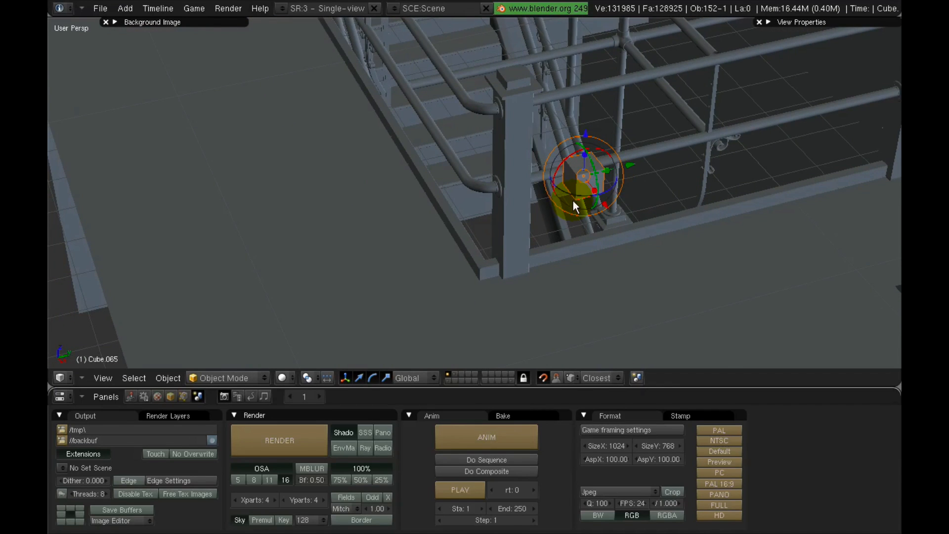
pyautogui.moveTo(666, 210); pyautogui.dragTo(343, 162, button='middle')
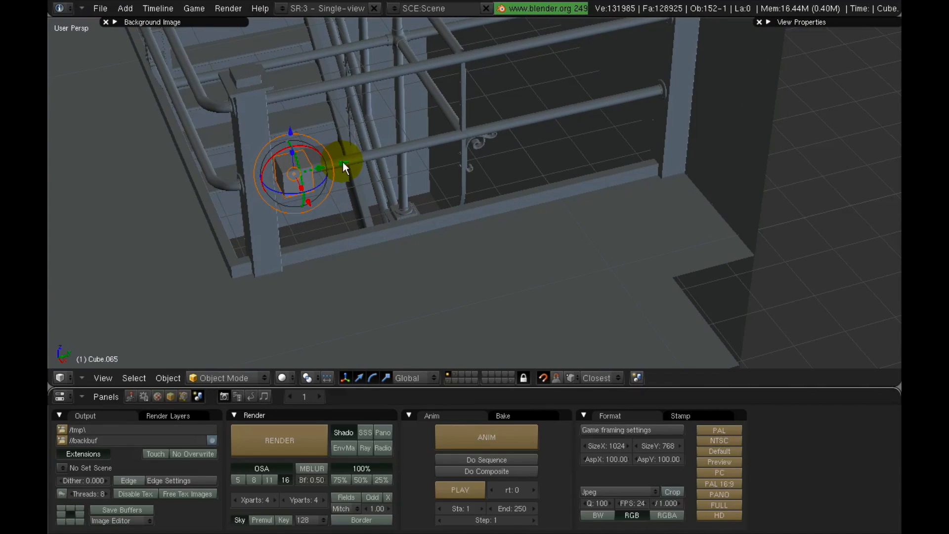
pyautogui.moveTo(342, 163); pyautogui.dragTo(752, 253)
pyautogui.moveTo(713, 247); pyautogui.dragTo(719, 89, button='middle')
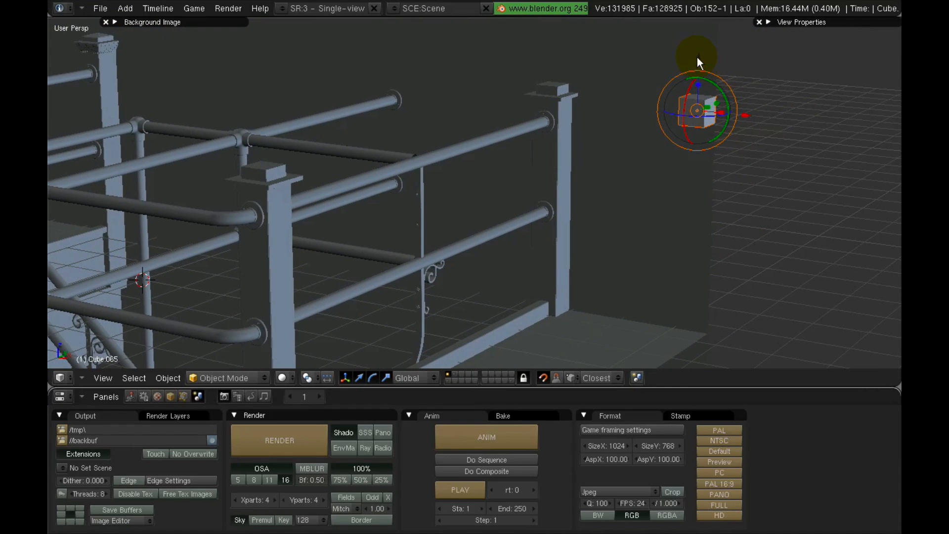
pyautogui.moveTo(696, 57); pyautogui.dragTo(705, 332)
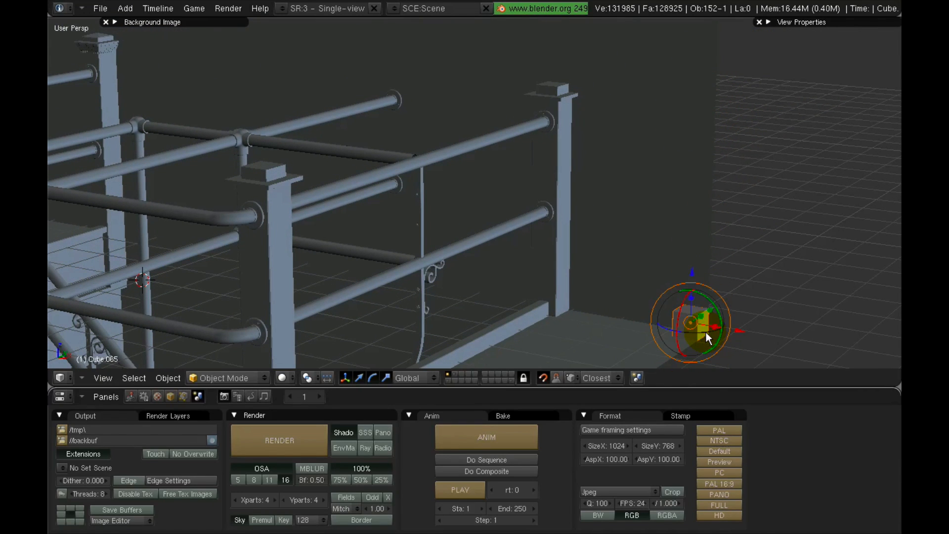
pyautogui.press('KP_Decimal')
pyautogui.scroll(-6, 761, 278)
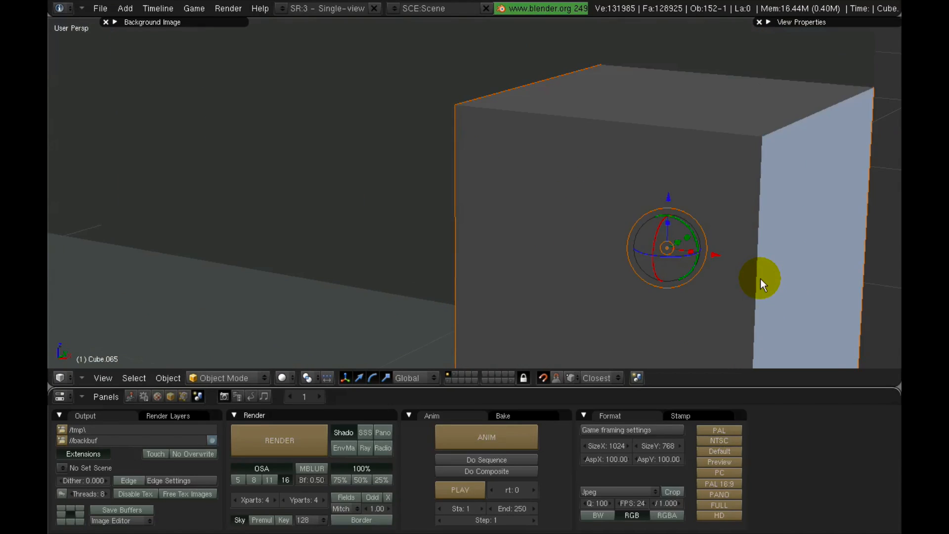
# - Delete the small cube used for the snapping test
pyautogui.scroll(-3, 760, 278)
pyautogui.moveTo(762, 288); pyautogui.dragTo(594, 255, button='middle')
pyautogui.scroll(-5, 584, 266)
pyautogui.moveTo(486, 227)
pyautogui.keyDown('shift'); pyautogui.mouseDown(button='middle')
pyautogui.moveTo(522, 246)
pyautogui.moveTo(807, 285)
pyautogui.moveTo(502, 247)
pyautogui.moveTo(713, 267)
pyautogui.moveTo(653, 253)
pyautogui.moveTo(588, 287)
pyautogui.moveTo(606, 281)
pyautogui.mouseUp(button='middle'); pyautogui.keyUp('shift')
pyautogui.press('x')
pyautogui.click(653, 252)
# - Snap the front corner post's cap along the Z axis onto the top of the post and check the fit in wireframe
pyautogui.moveTo(512, 238); pyautogui.dragTo(517, 217, button='middle')
pyautogui.rightClick(519, 204)
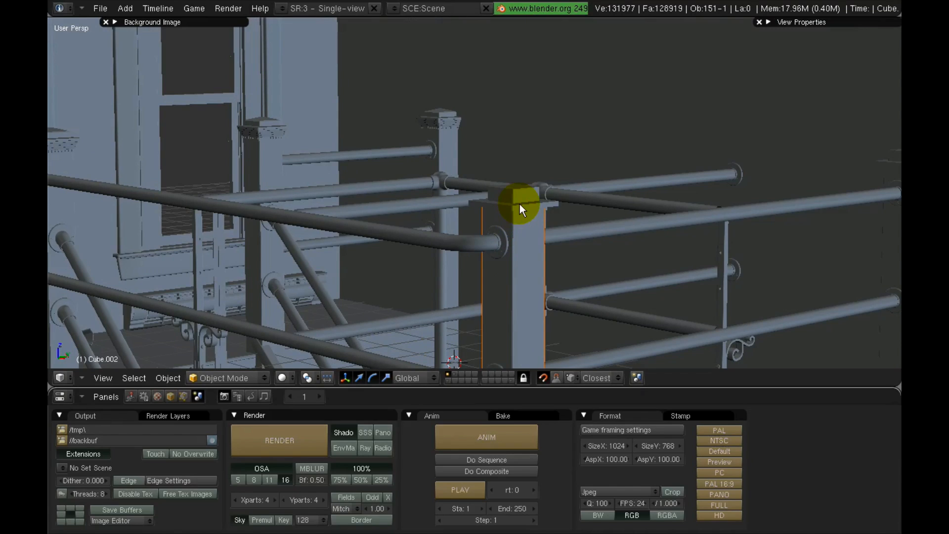
pyautogui.moveTo(516, 149); pyautogui.dragTo(508, 208)
pyautogui.scroll(3, 496, 254)
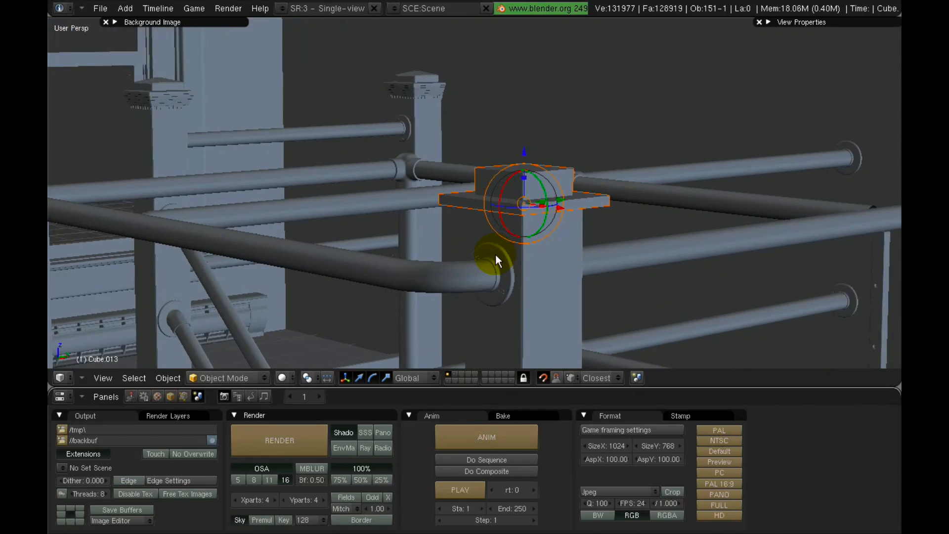
pyautogui.moveTo(518, 229)
pyautogui.mouseDown(button='middle')
pyautogui.moveTo(536, 258)
pyautogui.moveTo(526, 307)
pyautogui.moveTo(549, 170)
pyautogui.moveTo(583, 119)
pyautogui.moveTo(547, 195)
pyautogui.moveTo(546, 221)
pyautogui.moveTo(539, 181)
pyautogui.moveTo(626, 189)
pyautogui.moveTo(504, 197)
pyautogui.mouseUp(button='middle')
pyautogui.press('z')
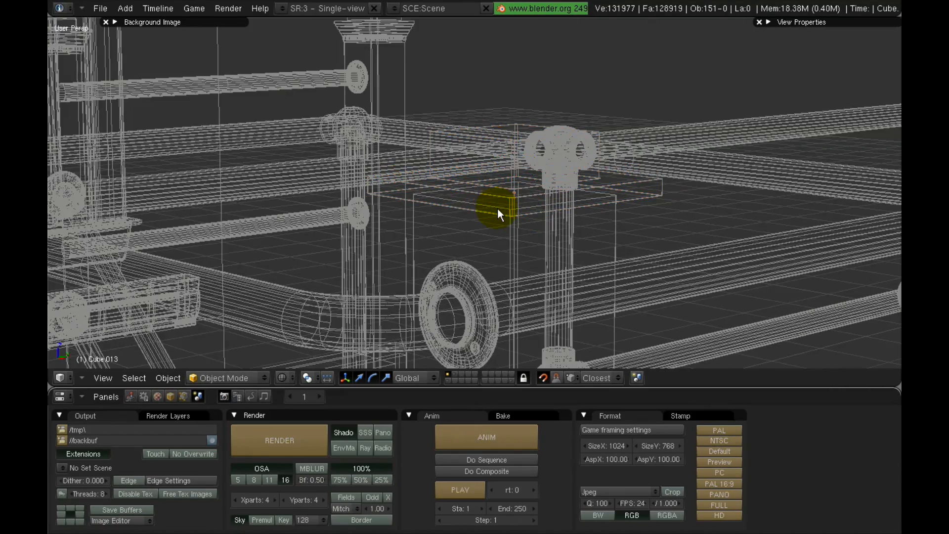
pyautogui.press('z')
pyautogui.moveTo(498, 208); pyautogui.dragTo(575, 219, button='middle')
pyautogui.scroll(-2, 525, 193)
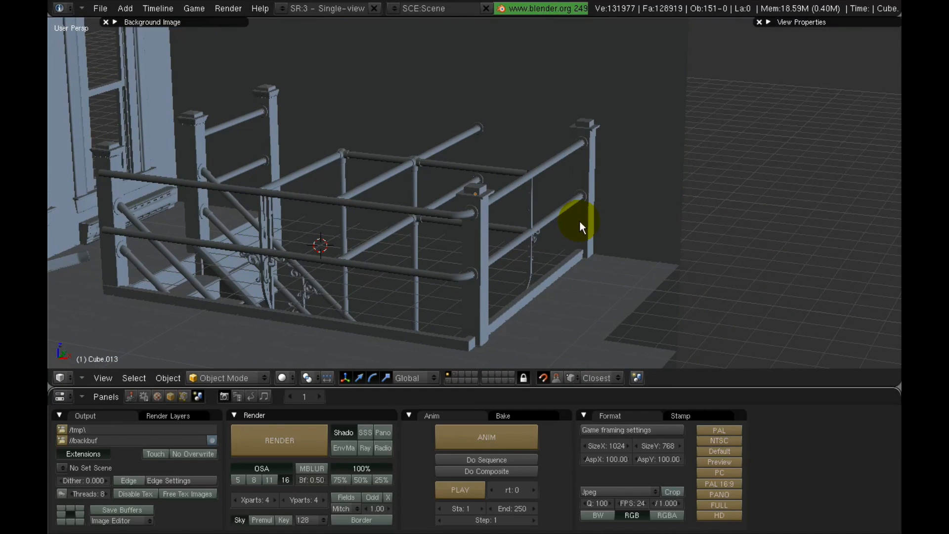
# - Snap the three outer-edge vertices of the back wall along the X axis to the floor's outer edge, then deselect the wall
pyautogui.rightClick(683, 166)
pyautogui.press('Tab')
pyautogui.scroll(-5, 678, 212)
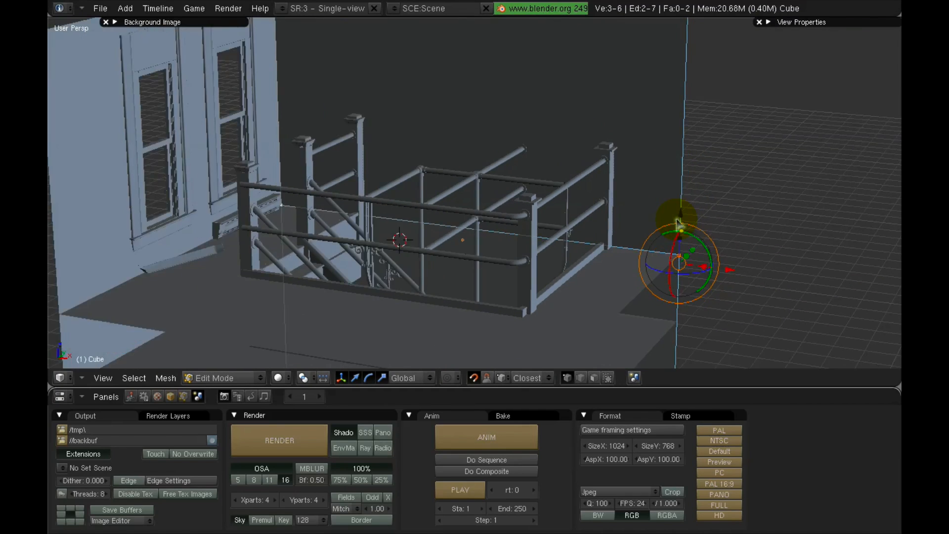
pyautogui.keyDown('shift'); pyautogui.moveTo(675, 218); pyautogui.dragTo(684, 176, button='middle'); pyautogui.keyUp('shift')
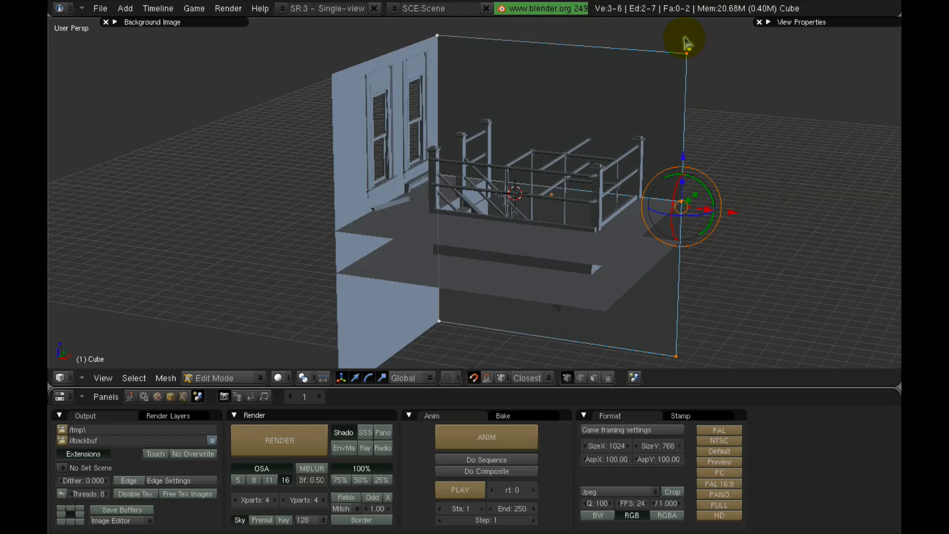
pyautogui.rightClick(687, 54)
pyautogui.keyDown('shift'); pyautogui.rightClick(684, 200); pyautogui.keyUp('shift')
pyautogui.keyDown('shift'); pyautogui.rightClick(676, 356); pyautogui.keyUp('shift')
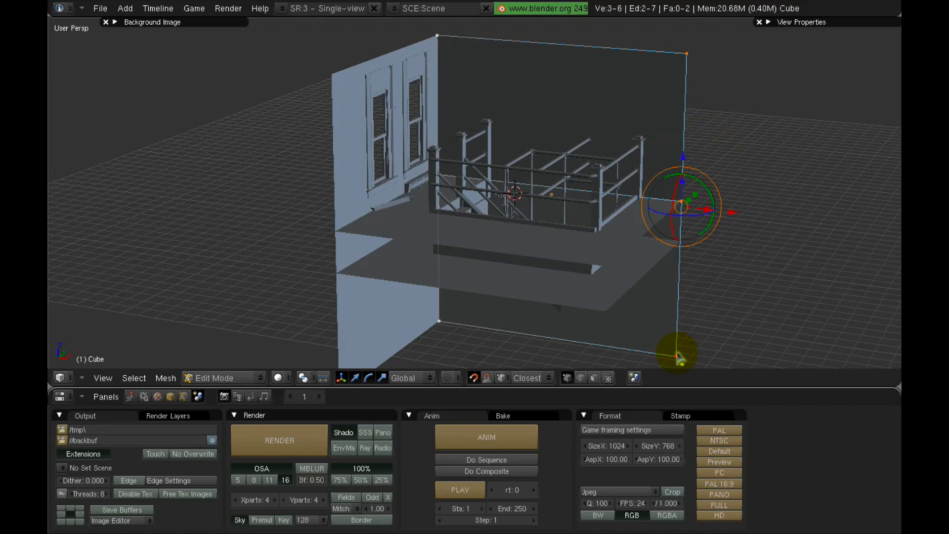
pyautogui.moveTo(733, 213); pyautogui.dragTo(644, 242)
pyautogui.moveTo(646, 249)
pyautogui.mouseDown(button='middle')
pyautogui.moveTo(664, 264)
pyautogui.moveTo(685, 266)
pyautogui.moveTo(641, 254)
pyautogui.moveTo(627, 286)
pyautogui.moveTo(624, 201)
pyautogui.moveTo(610, 220)
pyautogui.moveTo(645, 247)
pyautogui.moveTo(626, 232)
pyautogui.moveTo(674, 242)
pyautogui.moveTo(601, 244)
pyautogui.mouseUp(button='middle')
pyautogui.press('Tab')
pyautogui.press('z')
pyautogui.press('a')
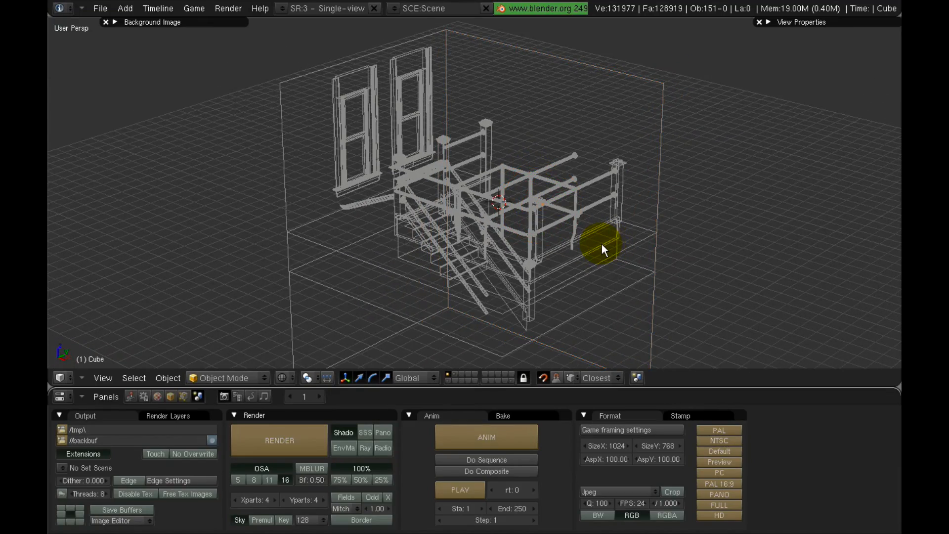
# - Isolate the vertical trim strip beside the window nearest the back wall in local view
pyautogui.scroll(2, 601, 244)
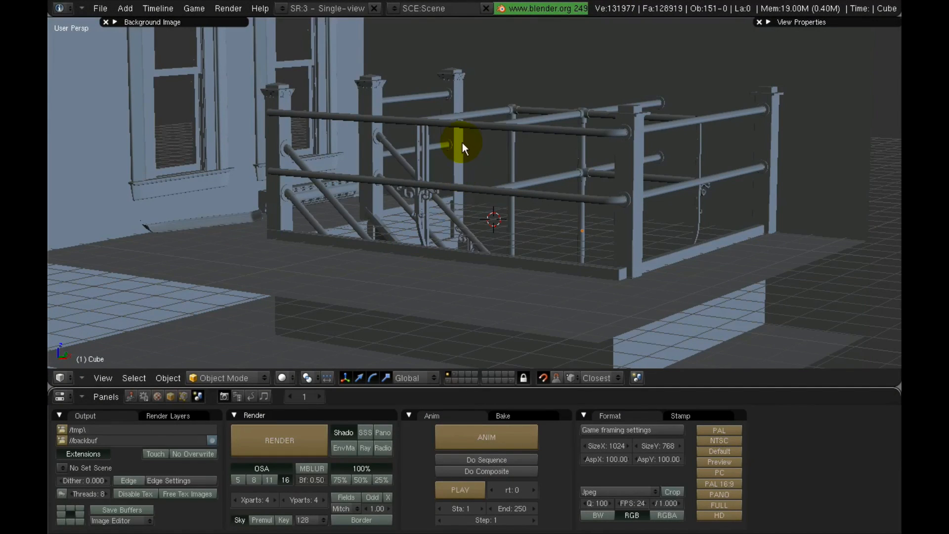
pyautogui.moveTo(405, 152); pyautogui.dragTo(417, 193, button='middle')
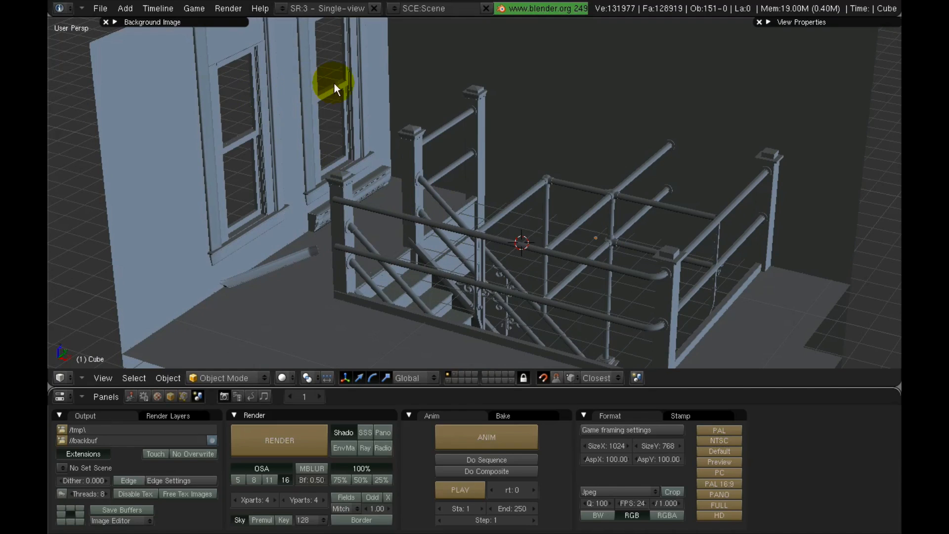
pyautogui.rightClick(352, 72)
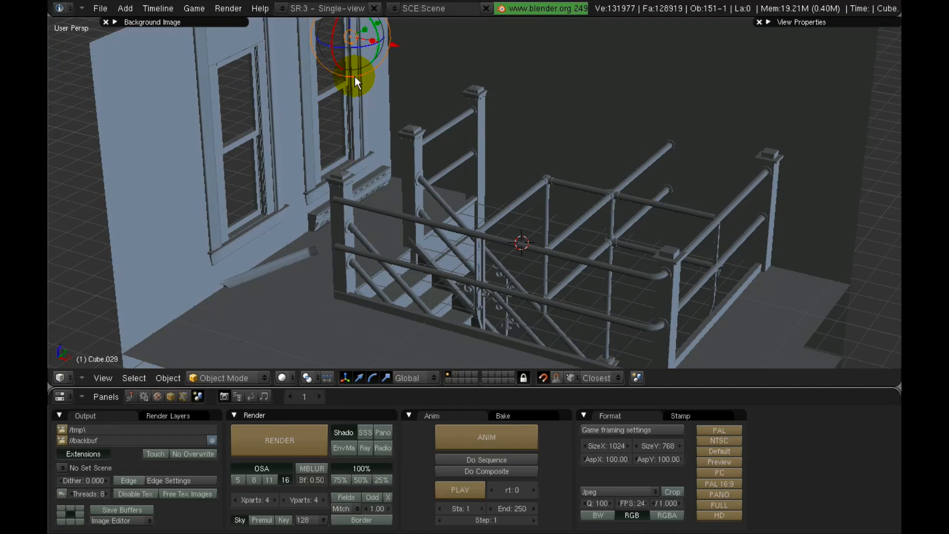
pyautogui.press('KP_Decimal')
pyautogui.scroll(-3, 354, 76)
pyautogui.moveTo(355, 75)
pyautogui.mouseDown(button='middle')
pyautogui.moveTo(396, 91)
pyautogui.moveTo(365, 79)
pyautogui.mouseUp(button='middle')
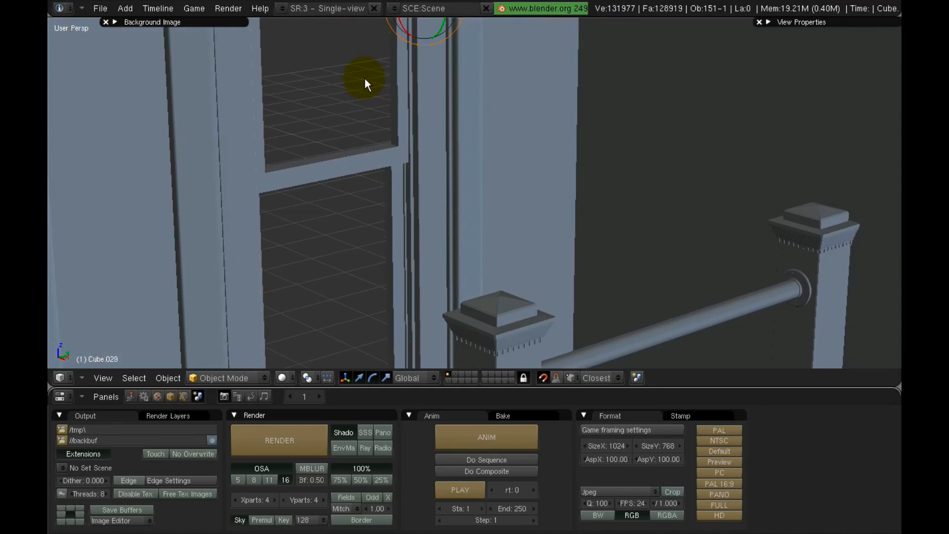
pyautogui.rightClick(426, 89)
pyautogui.scroll(1, 423, 118)
pyautogui.scroll(-4, 423, 119)
pyautogui.keyDown('shift'); pyautogui.moveTo(423, 119); pyautogui.dragTo(394, 201, button='middle'); pyautogui.keyUp('shift')
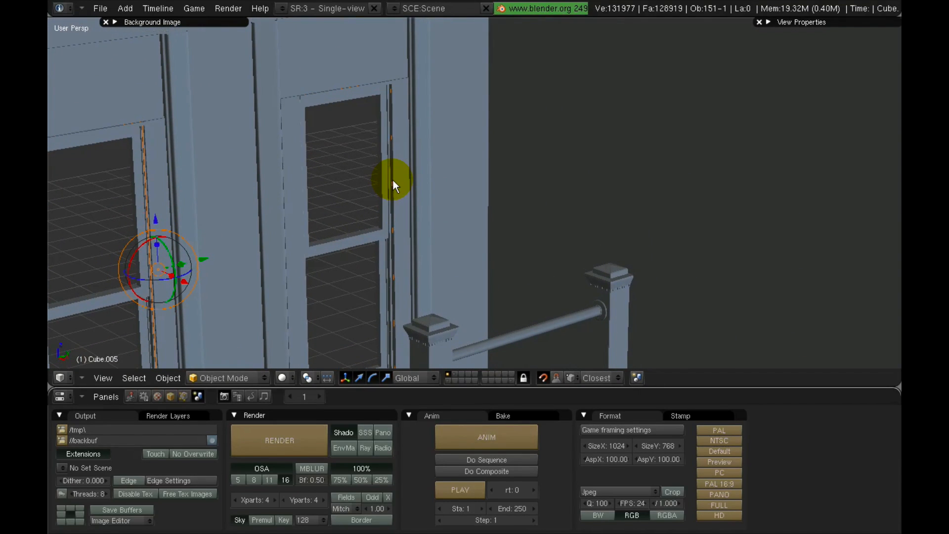
pyautogui.rightClick(392, 178)
pyautogui.press('KP_Divide')
pyautogui.scroll(-4, 451, 108)
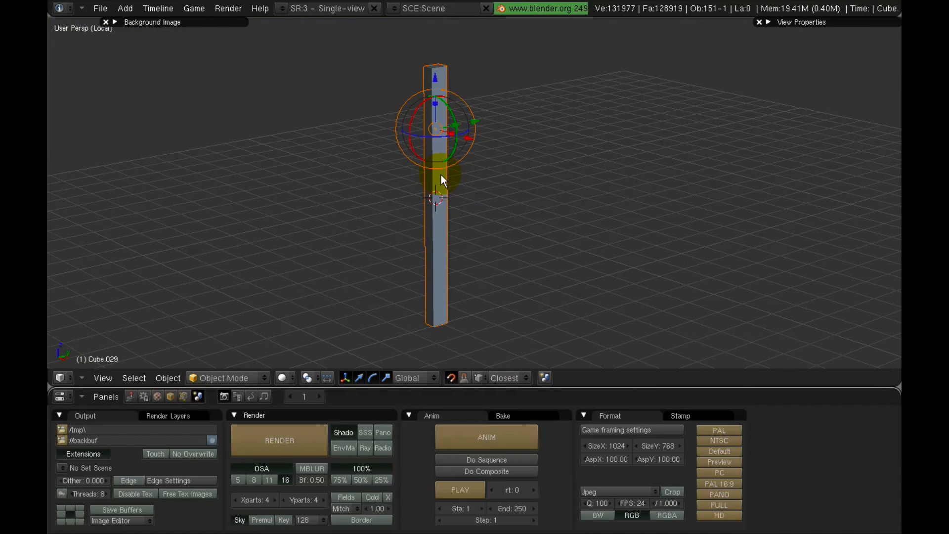
# - Add a cube mesh at the 3D cursor on the isolated trim strip
pyautogui.press('space')
pyautogui.moveTo(463, 139)
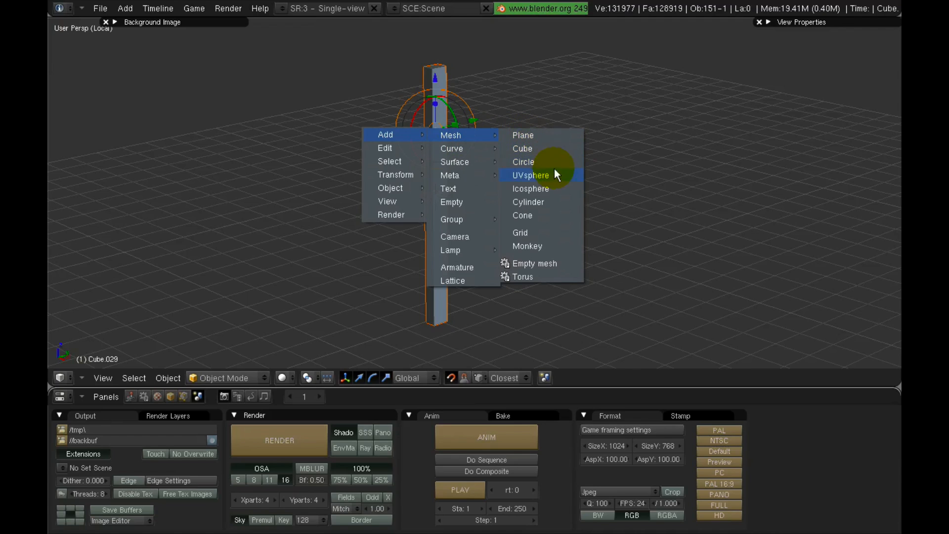
pyautogui.click(523, 147)
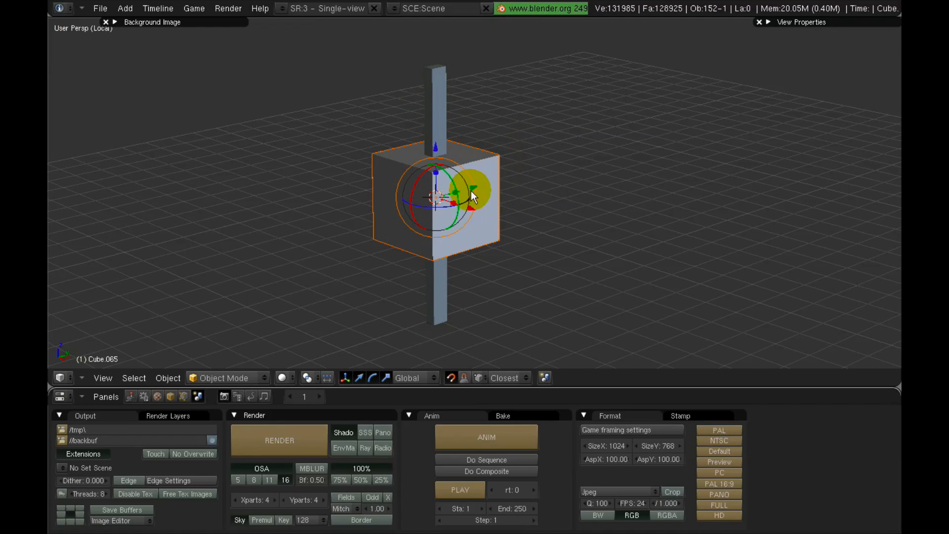
# - Move the cube away from the trim strip and scale it down along Z into a thin slab
pyautogui.press('g')
pyautogui.click(310, 208)
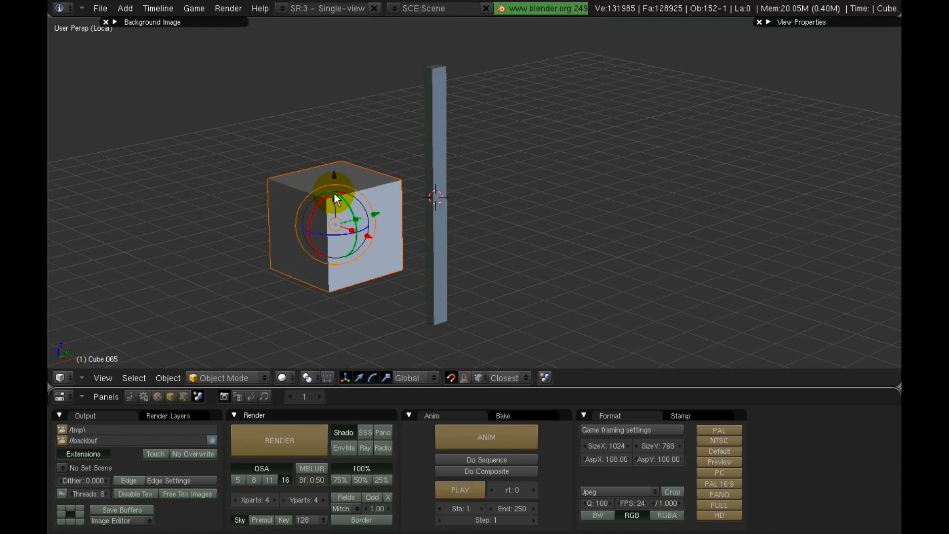
pyautogui.press('s')
pyautogui.press('z')
pyautogui.click(334, 221)
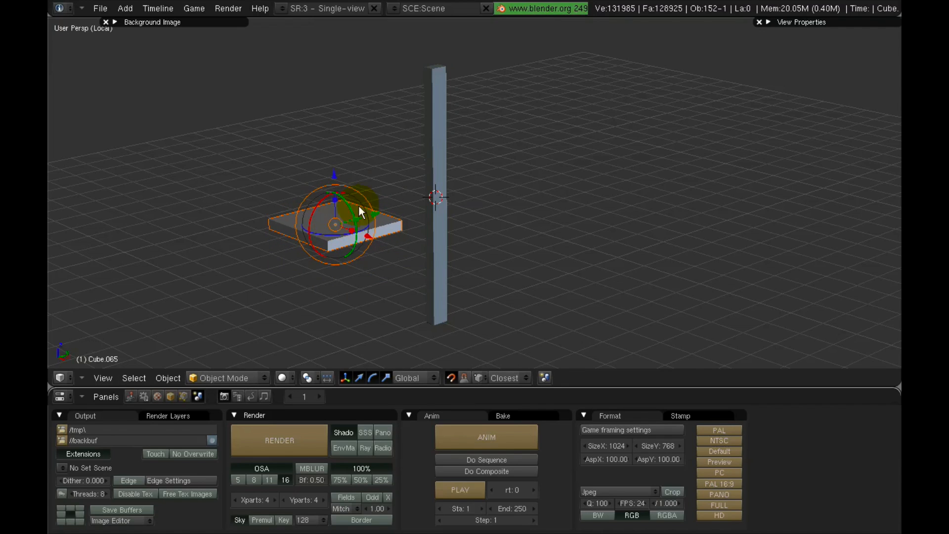
# - Cut a horizontal edge loop around the trim strip level with the 3D cursor, then deselect its vertices
pyautogui.scroll(2, 400, 188)
pyautogui.rightClick(442, 164)
pyautogui.press('Tab')
pyautogui.moveTo(479, 158); pyautogui.dragTo(446, 174, button='middle')
pyautogui.scroll(-2, 462, 172)
pyautogui.click(445, 179)
pyautogui.press('Tab')
pyautogui.press('Tab')
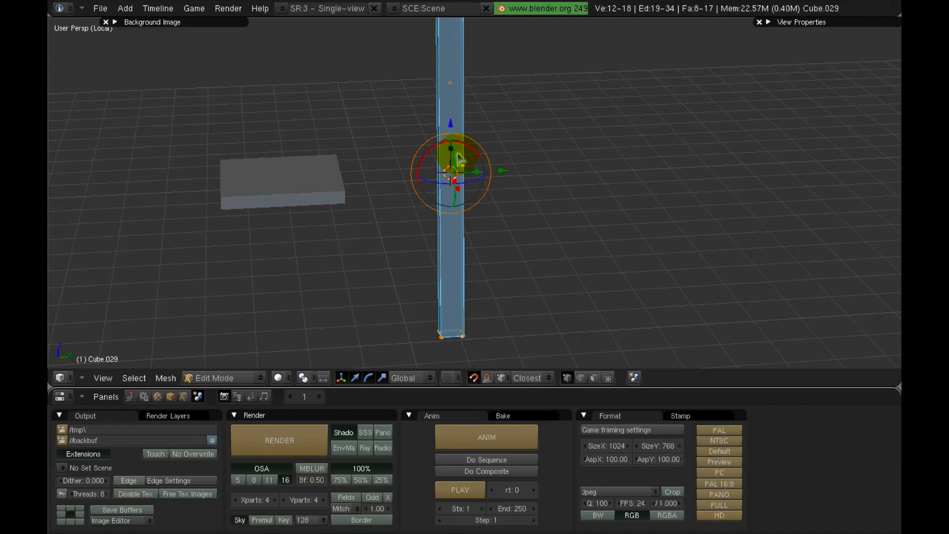
pyautogui.hotkey('ctrl', 'r')
pyautogui.click(443, 155)
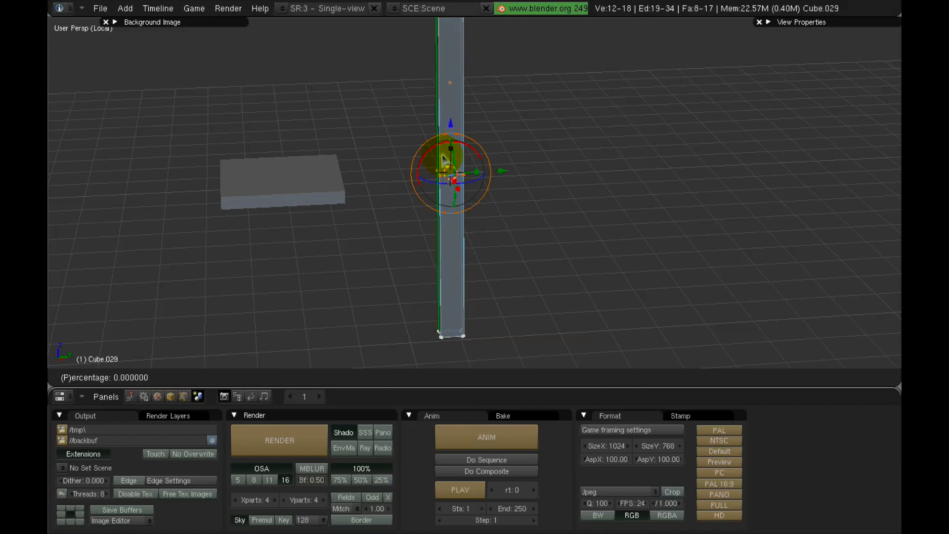
pyautogui.click(441, 155)
pyautogui.press('Tab')
pyautogui.press('Tab')
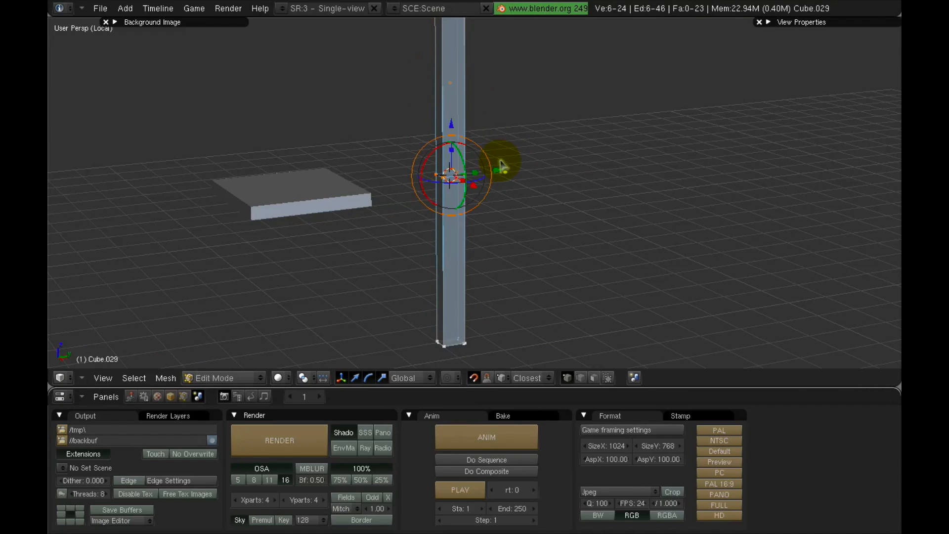
pyautogui.scroll(3, 483, 179)
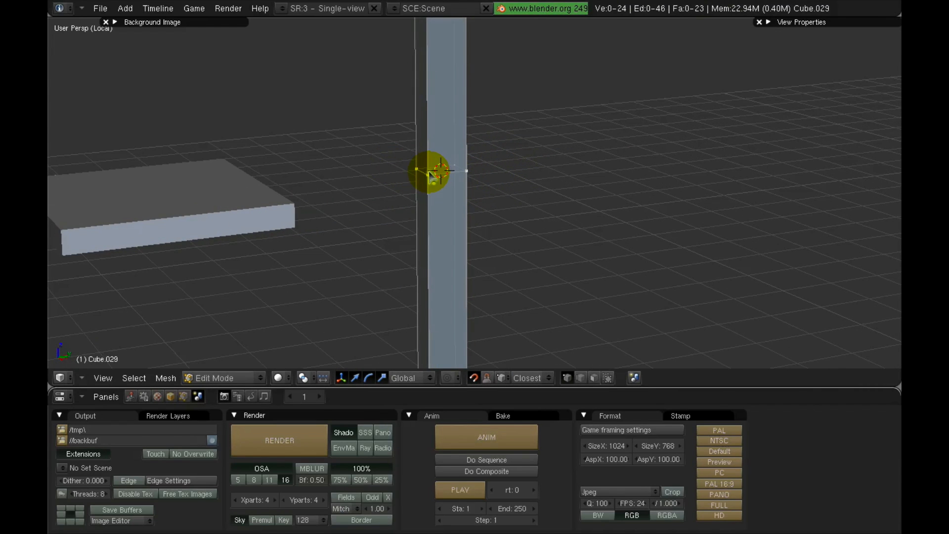
pyautogui.moveTo(427, 180); pyautogui.dragTo(403, 169, button='middle')
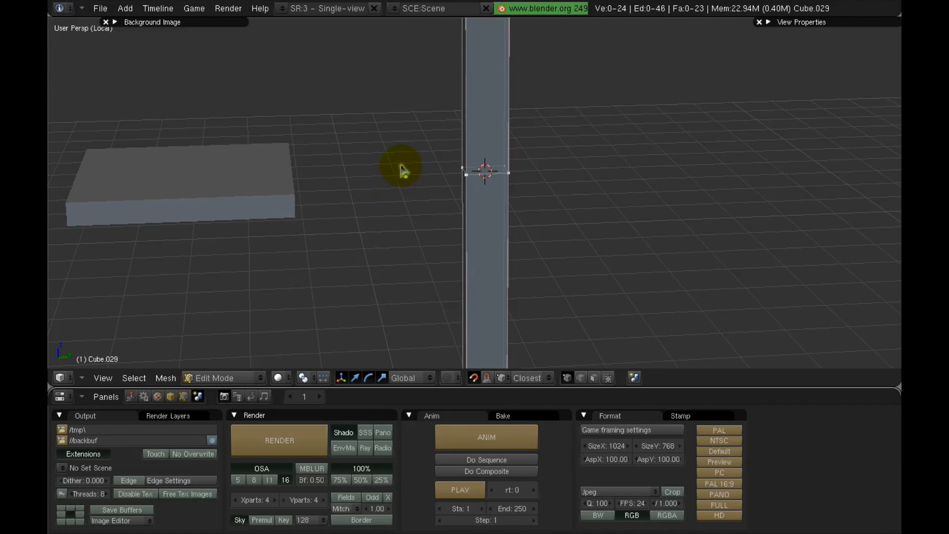
# - Snap the slab along the Z and Y axes onto the vertices of the trim strip's new edge loop
pyautogui.press('Tab')
pyautogui.rightClick(254, 173)
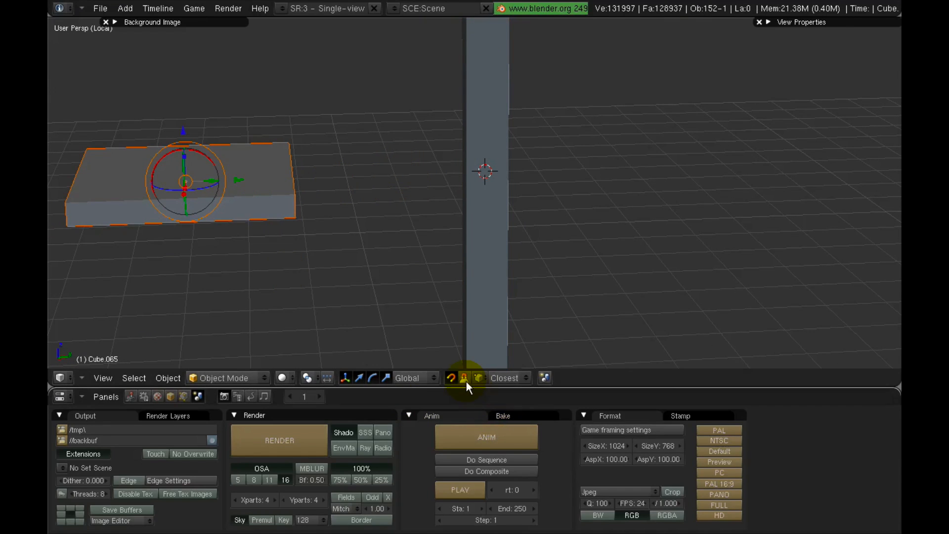
pyautogui.scroll(-3, 312, 232)
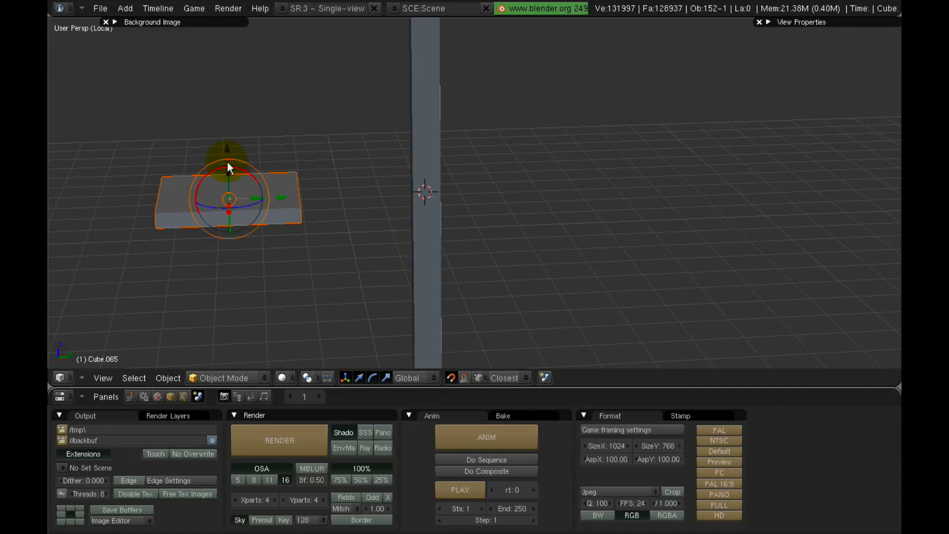
pyautogui.moveTo(227, 150); pyautogui.dragTo(423, 201)
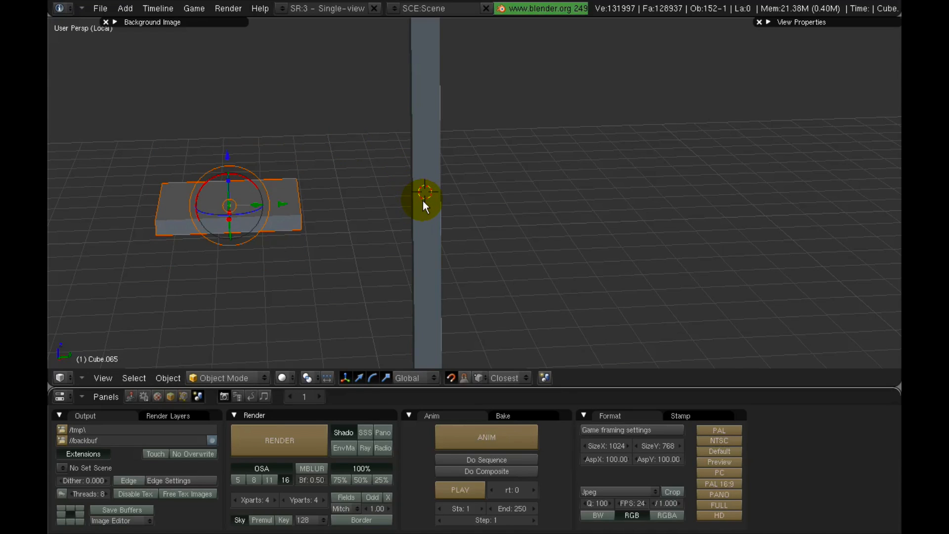
pyautogui.moveTo(423, 201)
pyautogui.mouseDown(button='middle')
pyautogui.moveTo(399, 206)
pyautogui.moveTo(407, 199)
pyautogui.moveTo(407, 208)
pyautogui.mouseUp(button='middle')
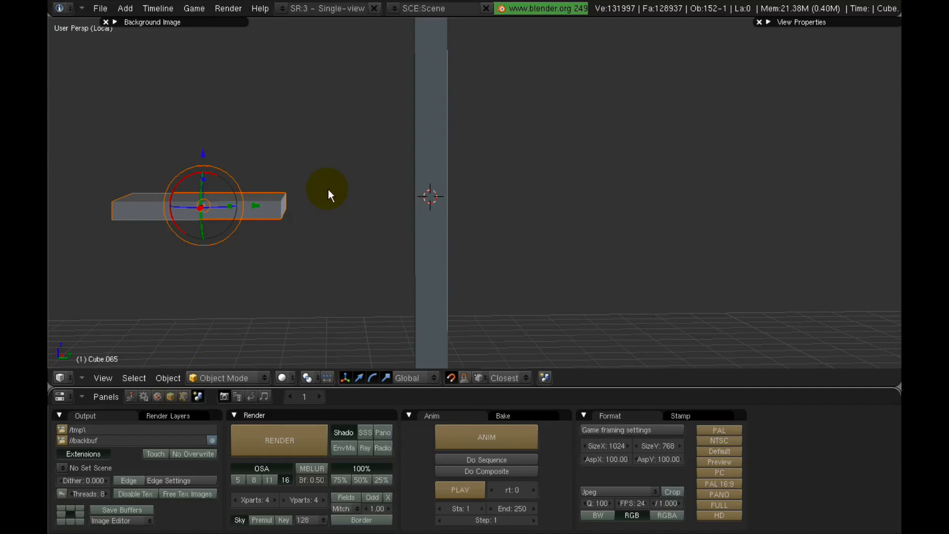
pyautogui.moveTo(256, 208); pyautogui.dragTo(424, 200)
pyautogui.moveTo(424, 199)
pyautogui.mouseDown(button='middle')
pyautogui.moveTo(399, 220)
pyautogui.moveTo(474, 196)
pyautogui.moveTo(416, 192)
pyautogui.mouseUp(button='middle')
# - Delete the added edge loop from the trim strip's mesh and return to Object Mode
pyautogui.rightClick(443, 156)
pyautogui.press('Tab')
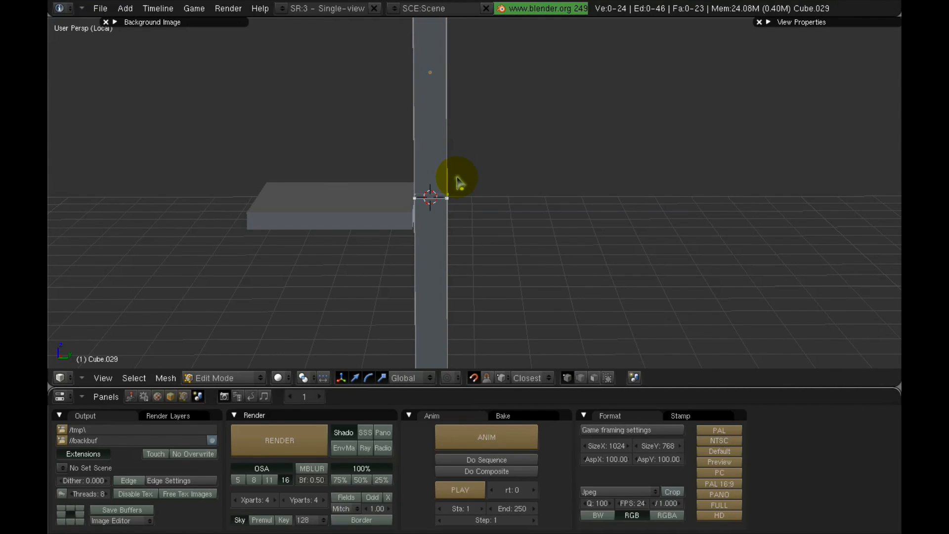
pyautogui.rightClick(429, 199)
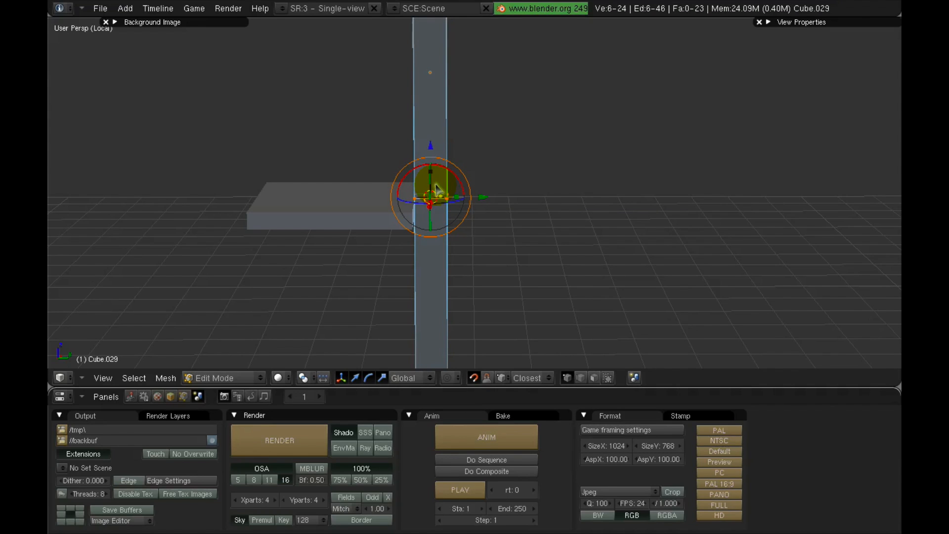
pyautogui.press('x')
pyautogui.click(406, 269)
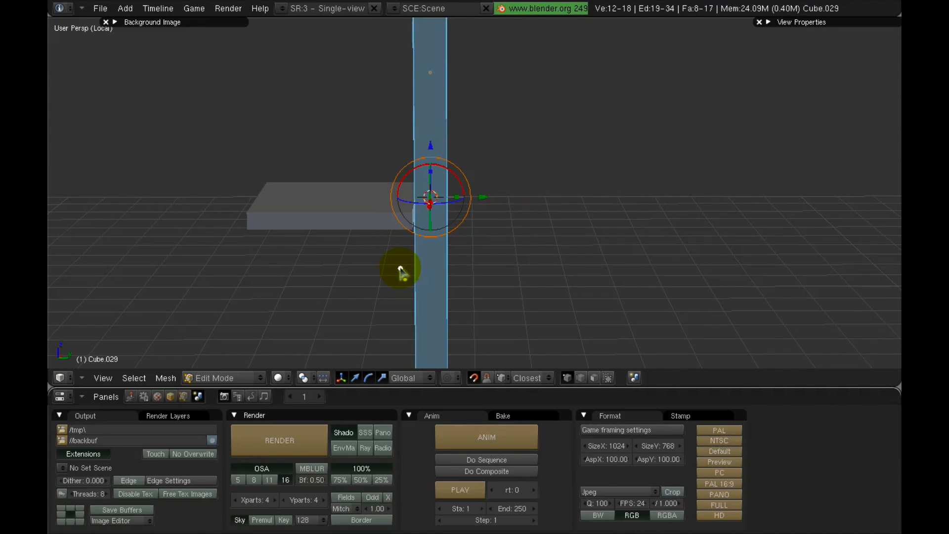
pyautogui.press('Tab')
# - Delete the slab beside the trim strip and leave local view
pyautogui.scroll(-2, 501, 147)
pyautogui.moveTo(502, 146); pyautogui.dragTo(415, 204, button='middle')
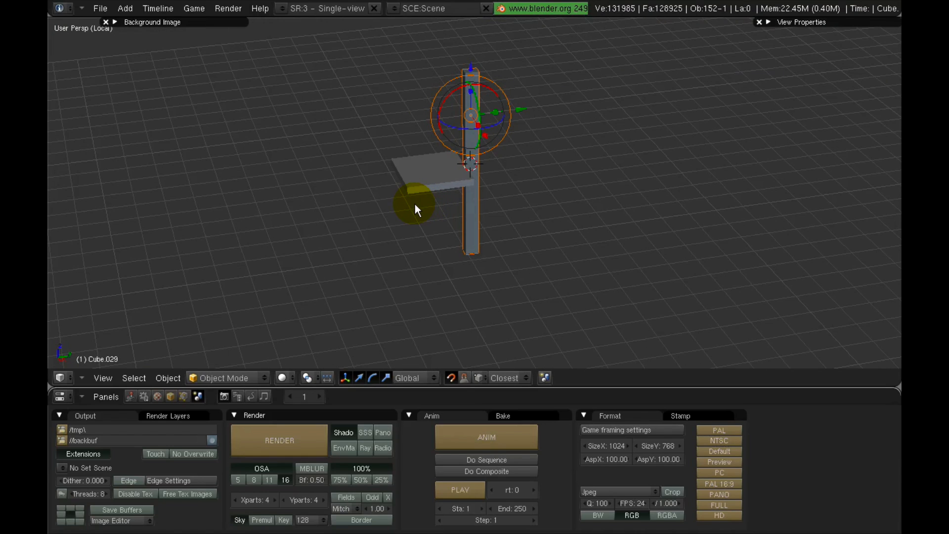
pyautogui.rightClick(423, 177)
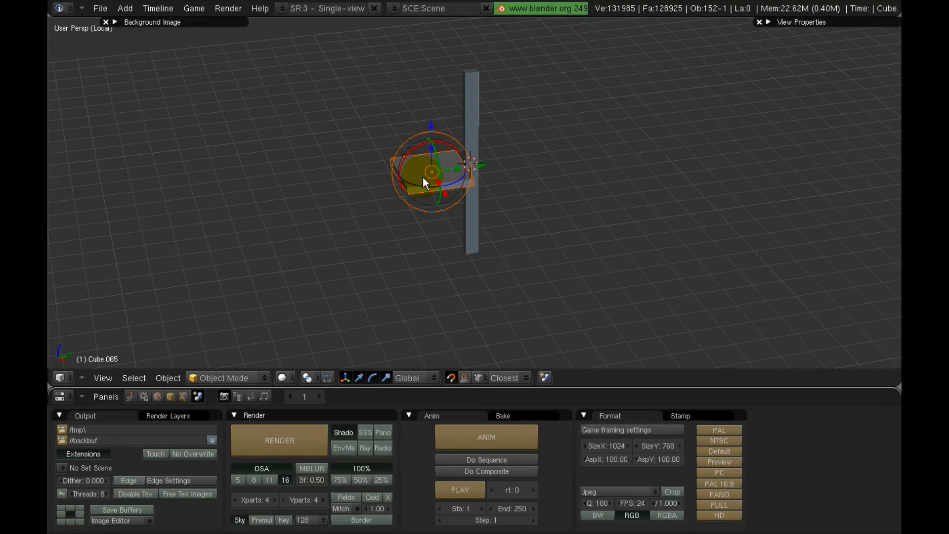
pyautogui.press('x')
pyautogui.click(422, 178)
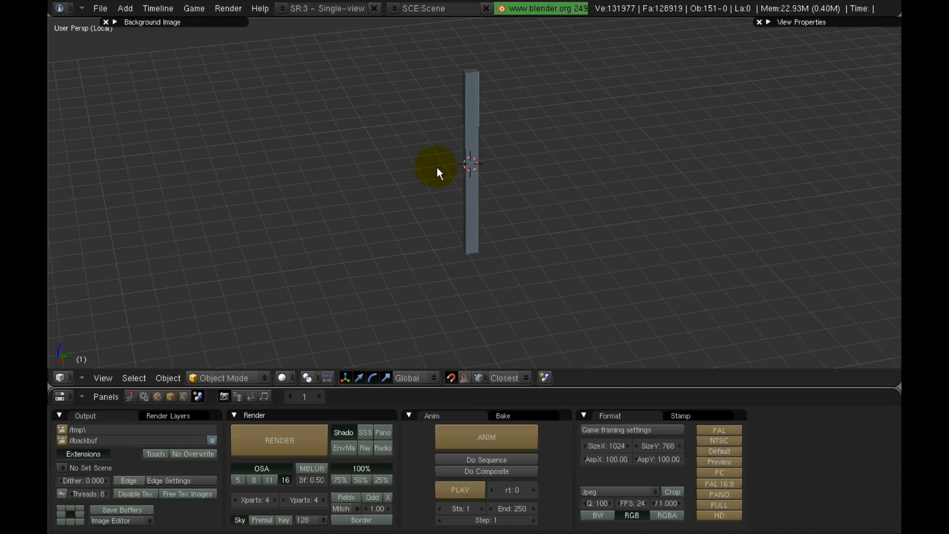
pyautogui.press('KP_Divide')
# - Isolate the floor around the stairwell in local view
pyautogui.keyDown('shift'); pyautogui.moveTo(436, 167); pyautogui.dragTo(442, 30, button='middle'); pyautogui.keyUp('shift')
pyautogui.scroll(-2, 436, 167)
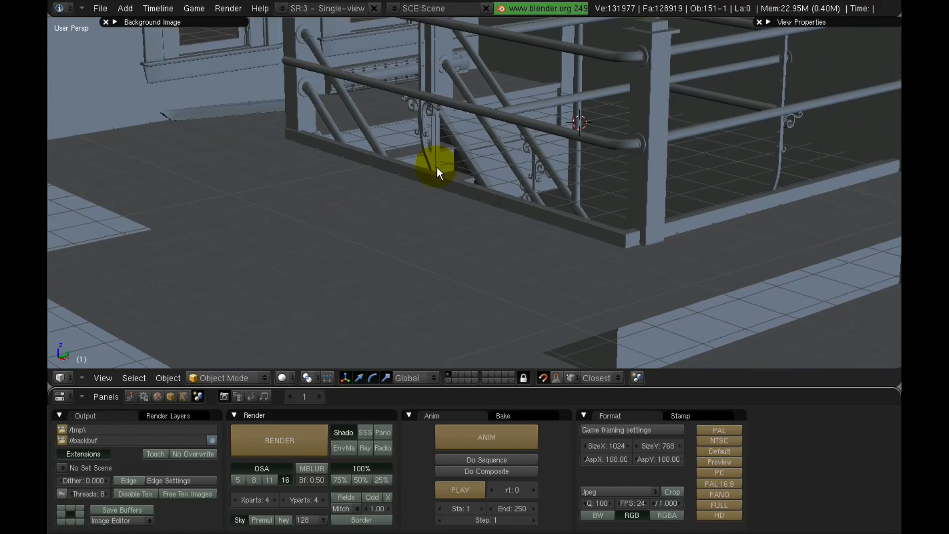
pyautogui.keyDown('shift'); pyautogui.moveTo(546, 40); pyautogui.dragTo(464, 235, button='middle'); pyautogui.keyUp('shift')
pyautogui.scroll(-3, 482, 180)
pyautogui.moveTo(481, 180); pyautogui.dragTo(460, 227, button='middle')
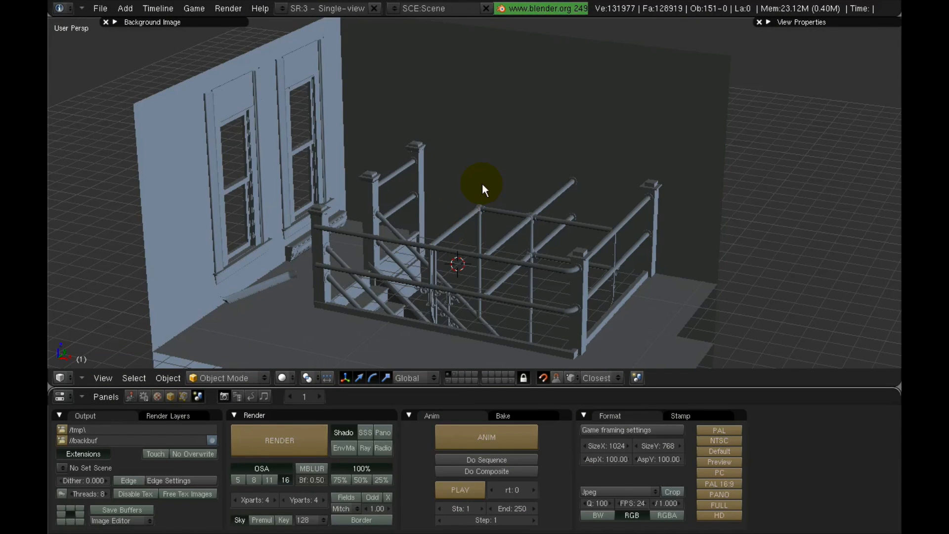
pyautogui.moveTo(505, 175); pyautogui.dragTo(441, 207, button='middle')
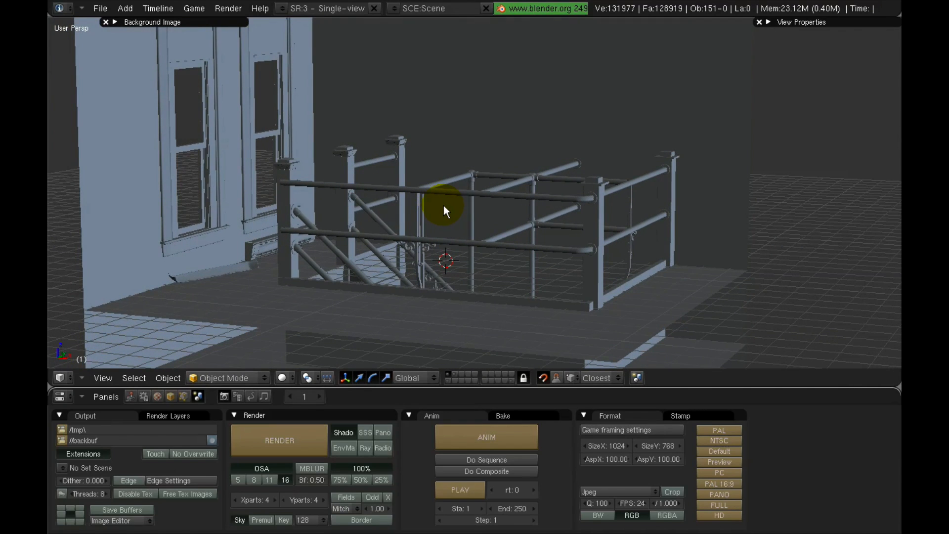
pyautogui.rightClick(674, 275)
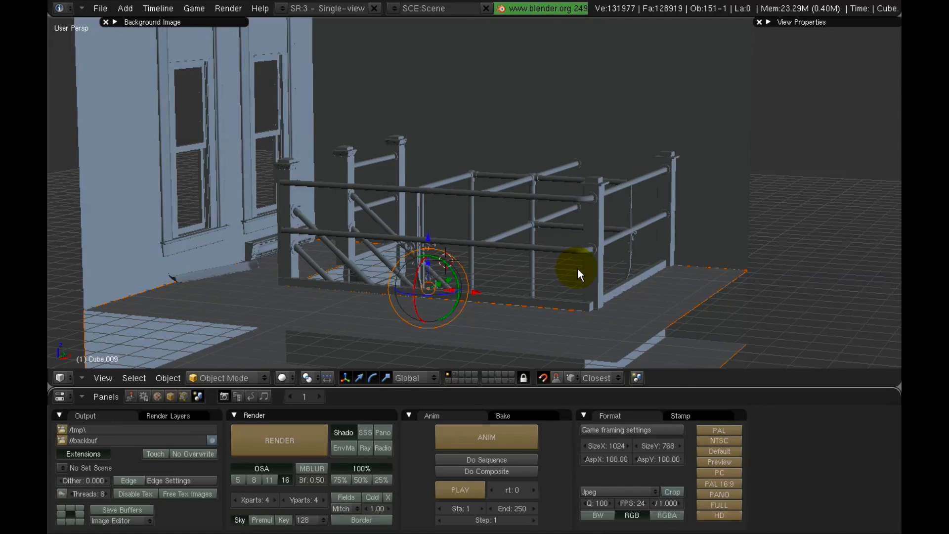
pyautogui.moveTo(578, 267); pyautogui.dragTo(575, 288, button='middle')
pyautogui.press('KP_Divide')
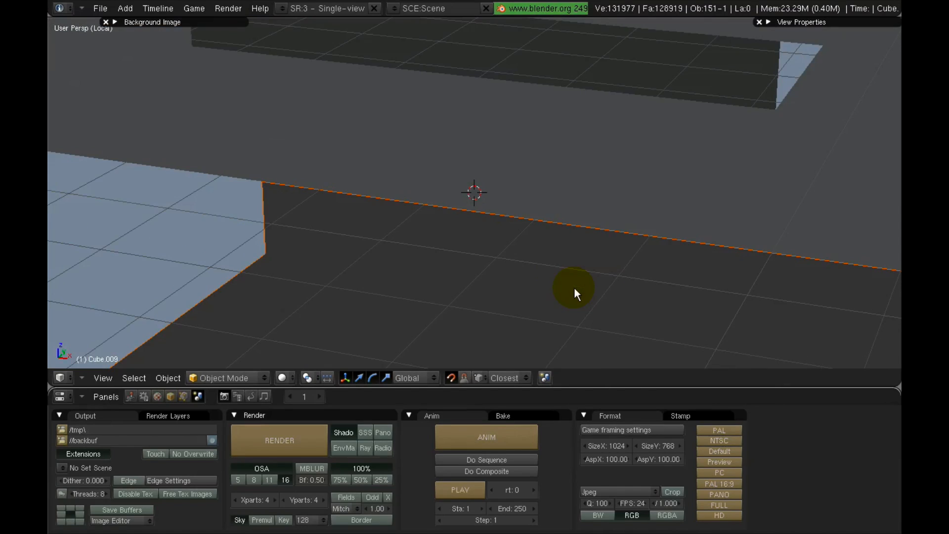
pyautogui.moveTo(609, 186); pyautogui.dragTo(527, 201, button='middle')
# - Duplicate the four top vertices around the floor's stairwell opening in place
pyautogui.press('Tab')
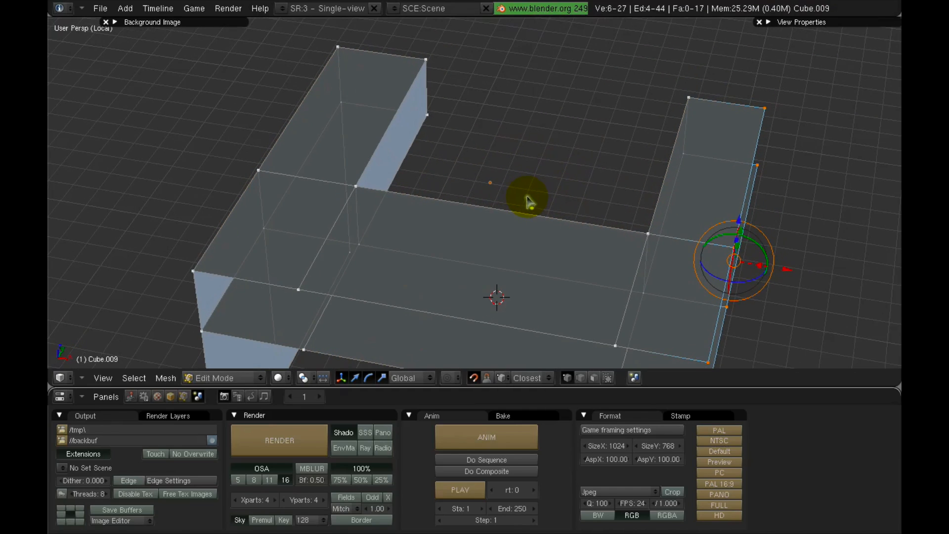
pyautogui.rightClick(709, 98)
pyautogui.keyDown('shift'); pyautogui.rightClick(649, 228); pyautogui.keyUp('shift')
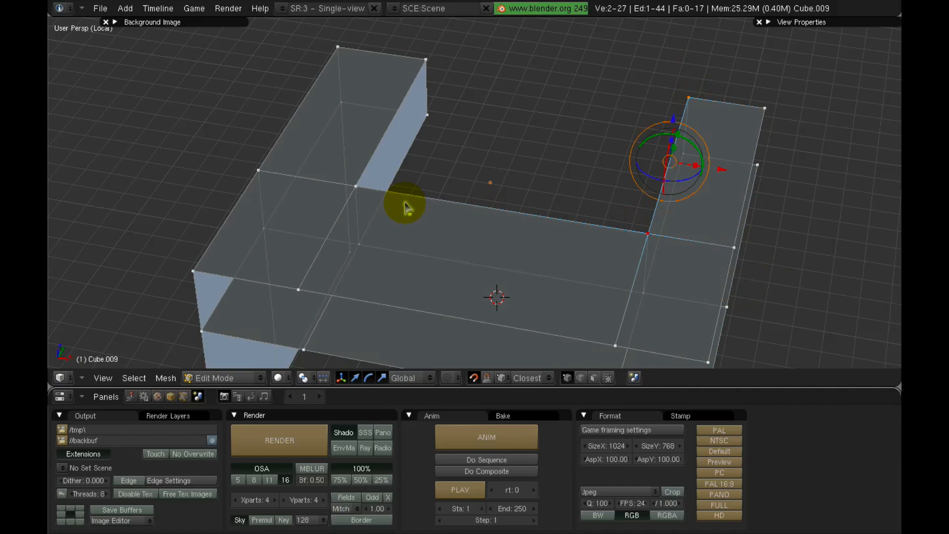
pyautogui.keyDown('shift'); pyautogui.rightClick(347, 184); pyautogui.keyUp('shift')
pyautogui.keyDown('shift'); pyautogui.rightClick(422, 62); pyautogui.keyUp('shift')
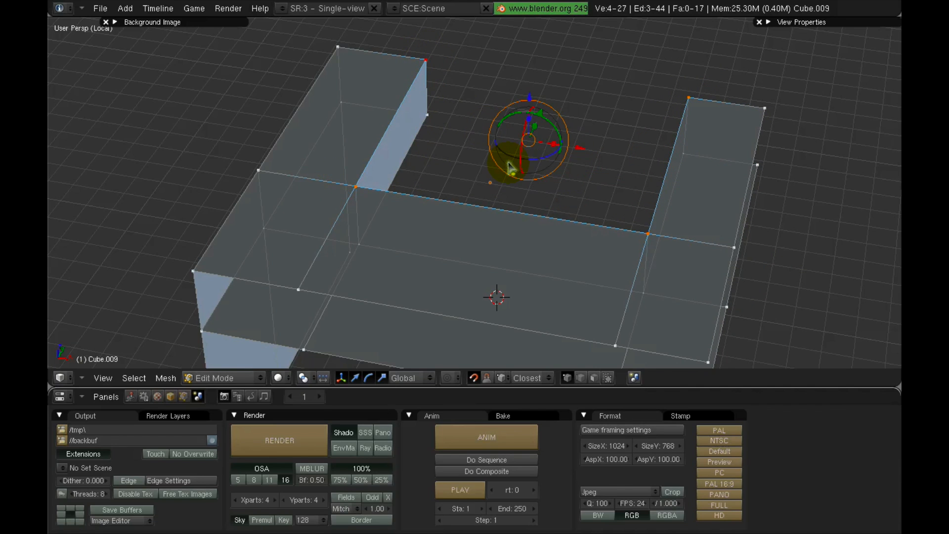
pyautogui.moveTo(511, 168); pyautogui.dragTo(477, 143, button='middle')
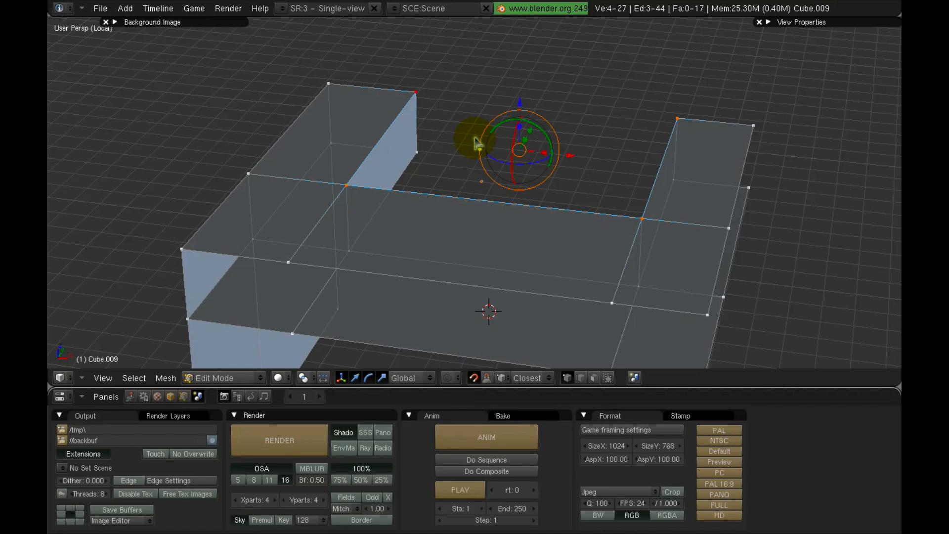
pyautogui.press('g')
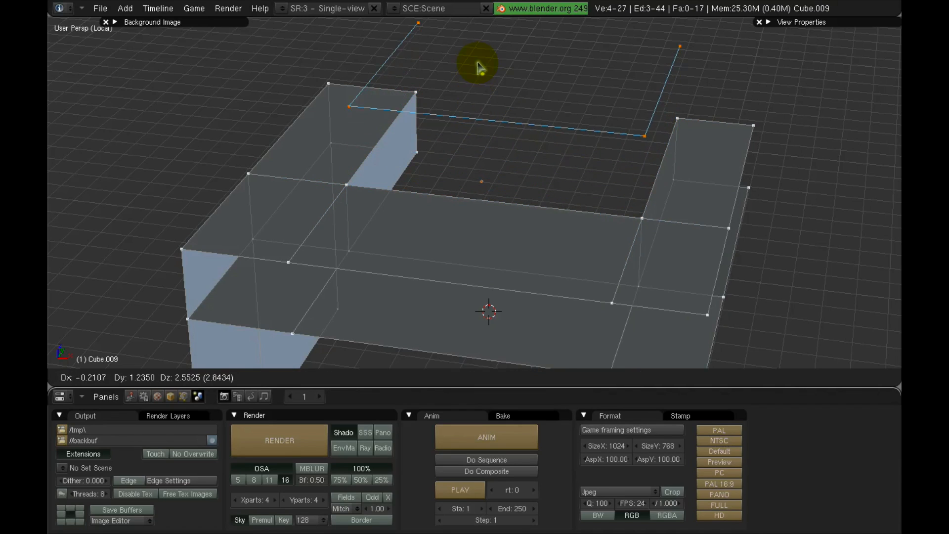
pyautogui.rightClick(478, 68)
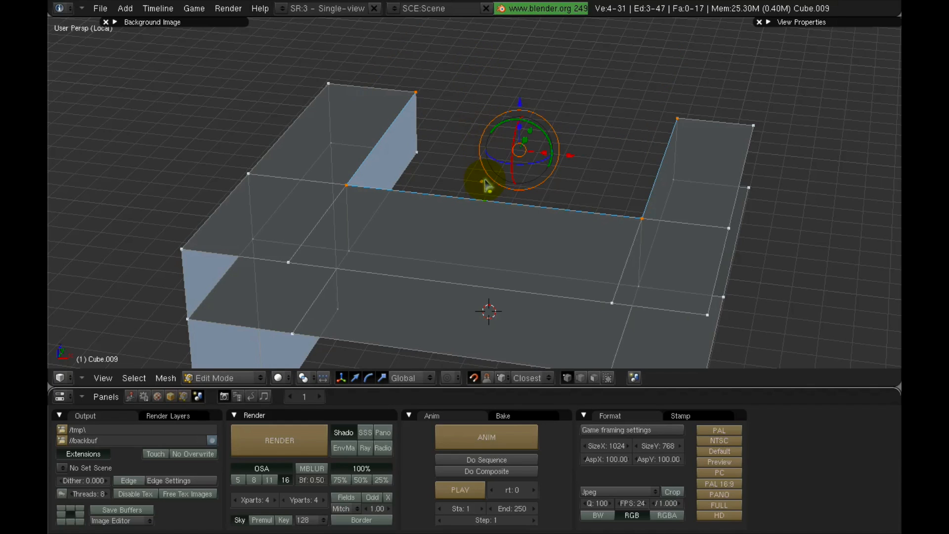
# - Separate the duplicated stairwell edges into their own object and return to Object Mode
pyautogui.press('p')
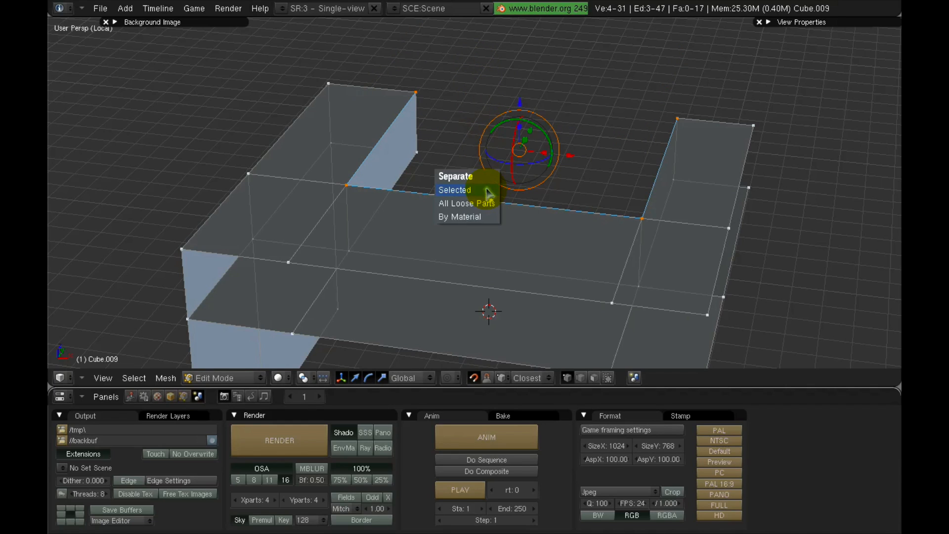
pyautogui.click(460, 191)
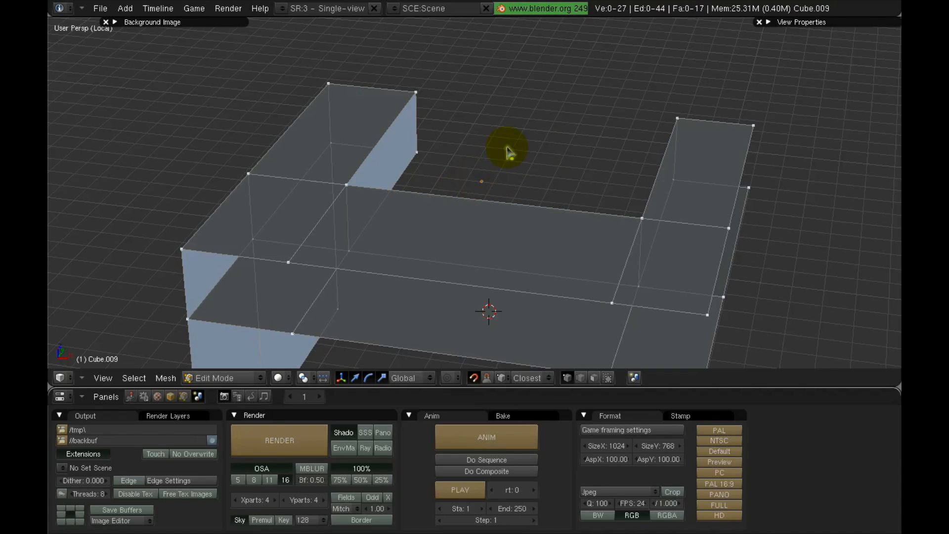
pyautogui.press('Tab')
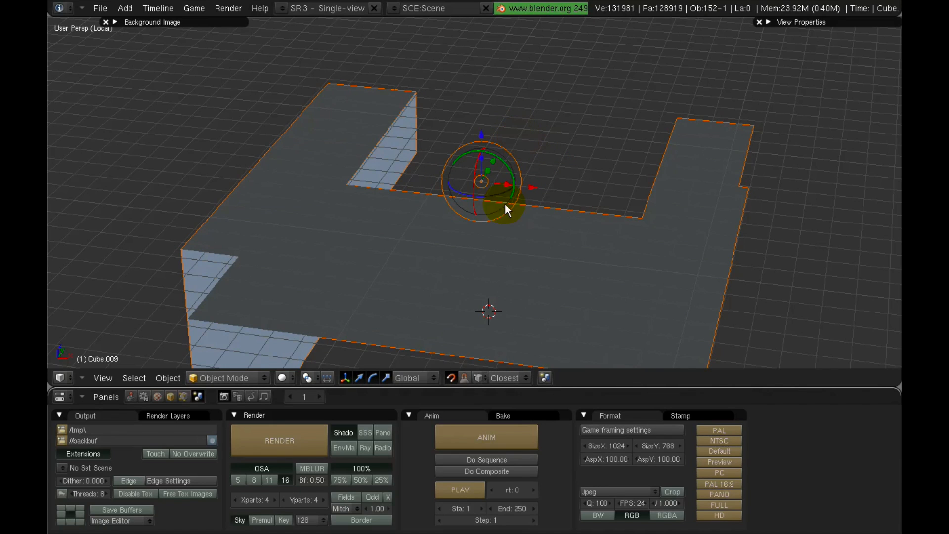
# - Raise the separated stairwell edge outline along Z above the floor and leave local view
pyautogui.rightClick(632, 214)
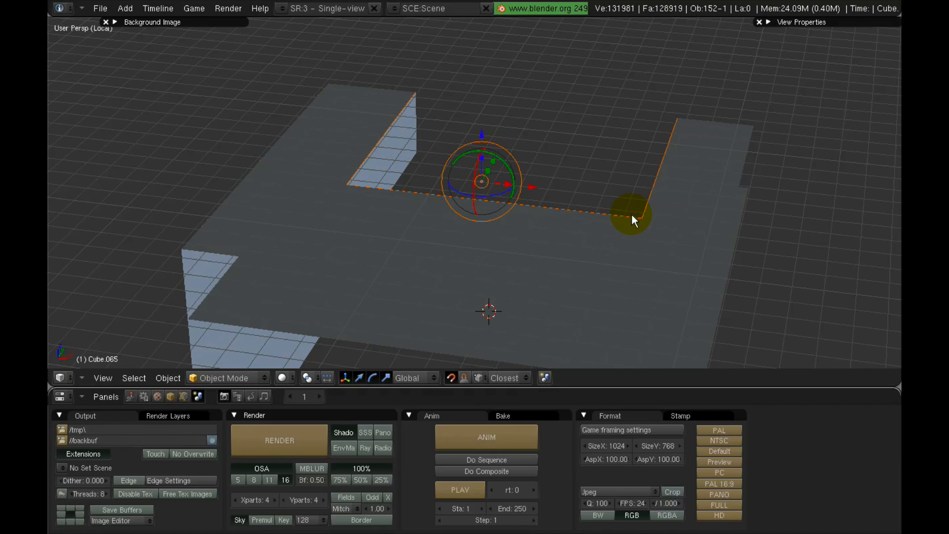
pyautogui.moveTo(482, 135); pyautogui.dragTo(474, 83)
pyautogui.moveTo(506, 223); pyautogui.dragTo(545, 213, button='middle')
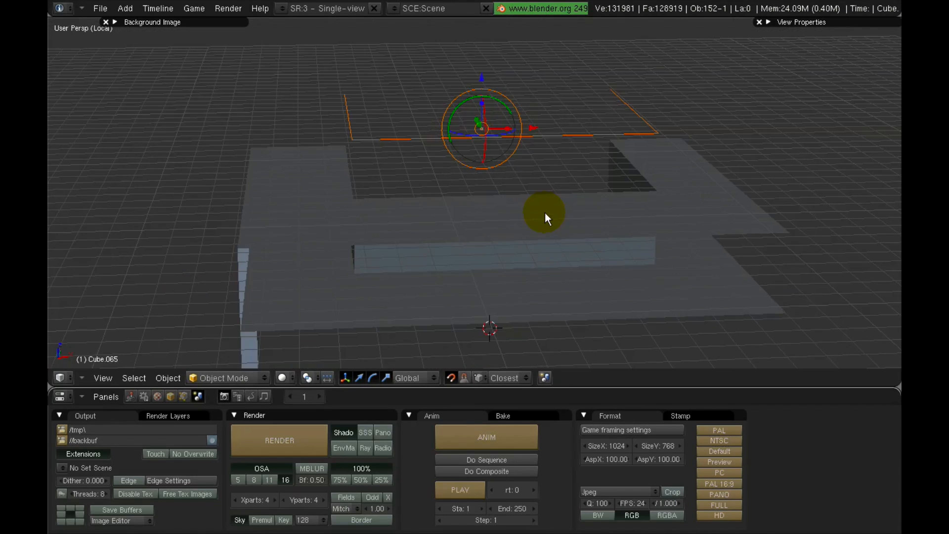
pyautogui.press('KP_Divide')
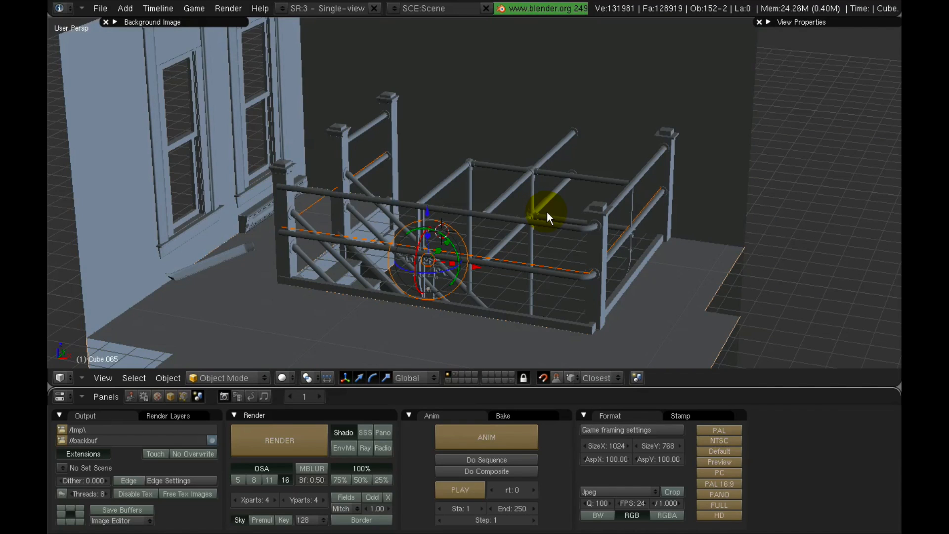
pyautogui.rightClick(574, 267)
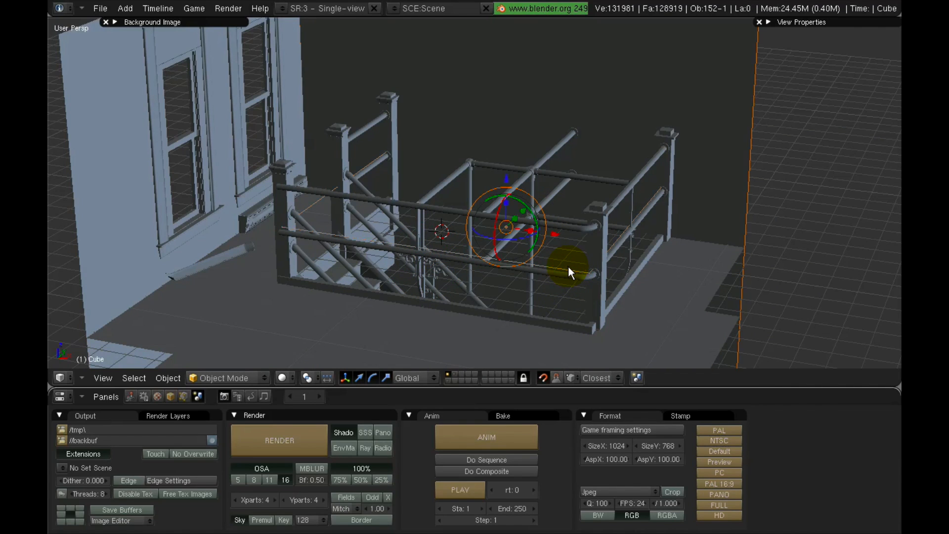
# - Isolate the raised outline, close it with an edge between its two open end vertices, and select the whole loop
pyautogui.press('KP_Divide')
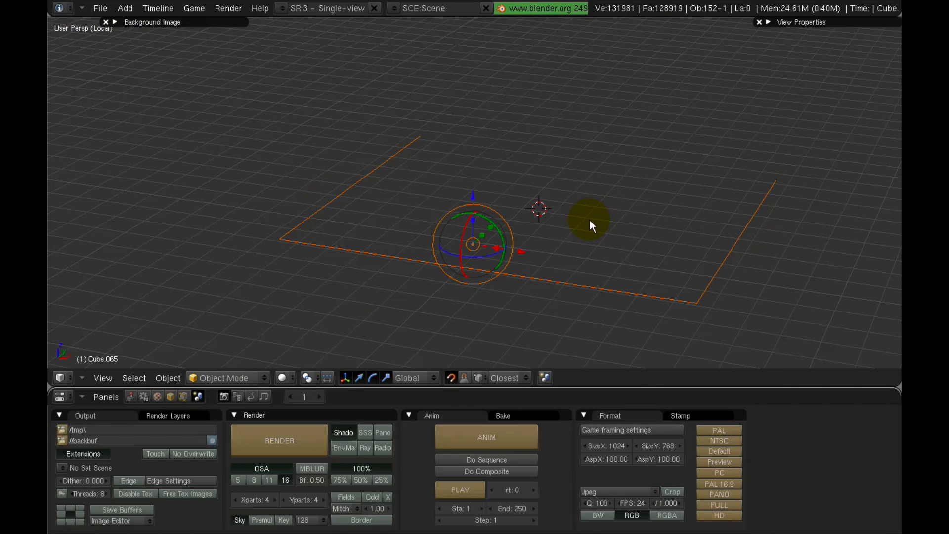
pyautogui.press('Tab')
pyautogui.rightClick(749, 181)
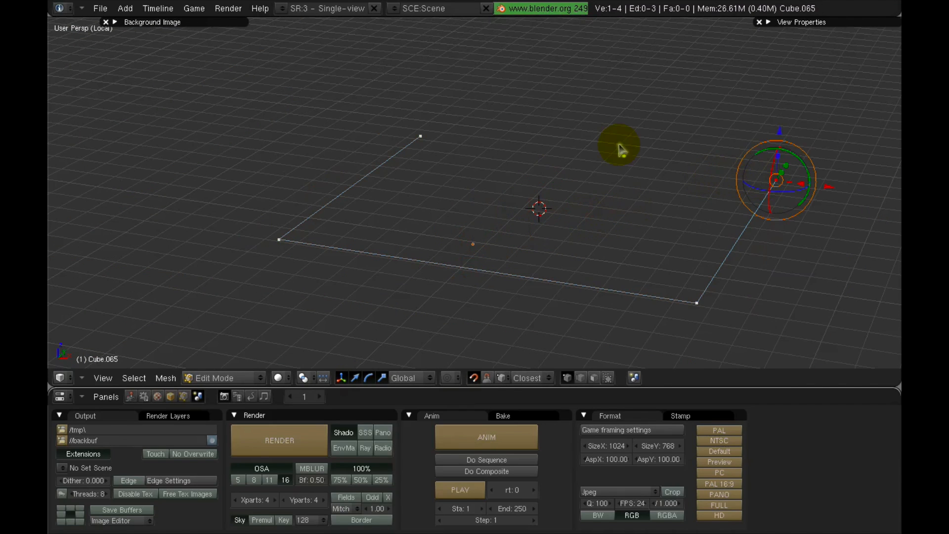
pyautogui.keyDown('shift'); pyautogui.rightClick(419, 135); pyautogui.keyUp('shift')
pyautogui.press('a')
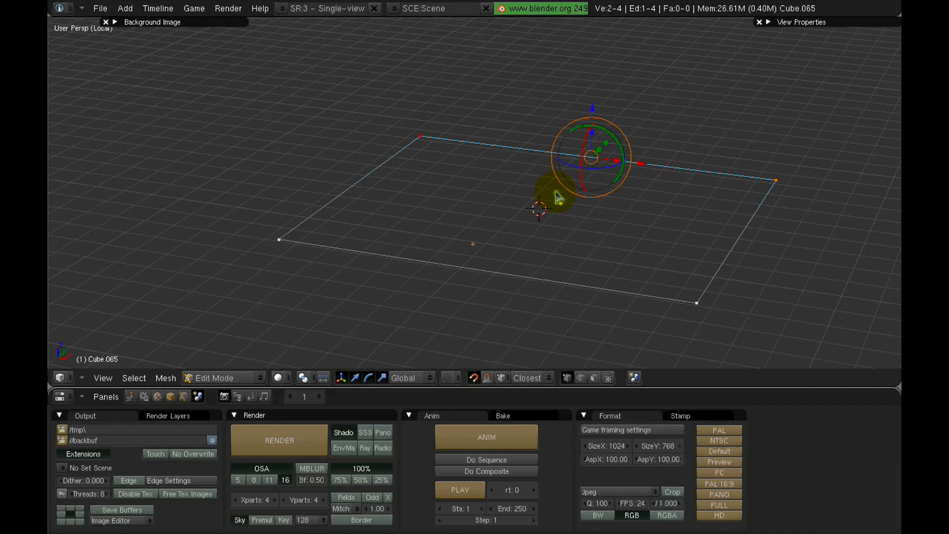
# - Extrude only the outline's edges, scaled inward to about 0.84, and widen the inner loop along X by about 1.05
pyautogui.press('e')
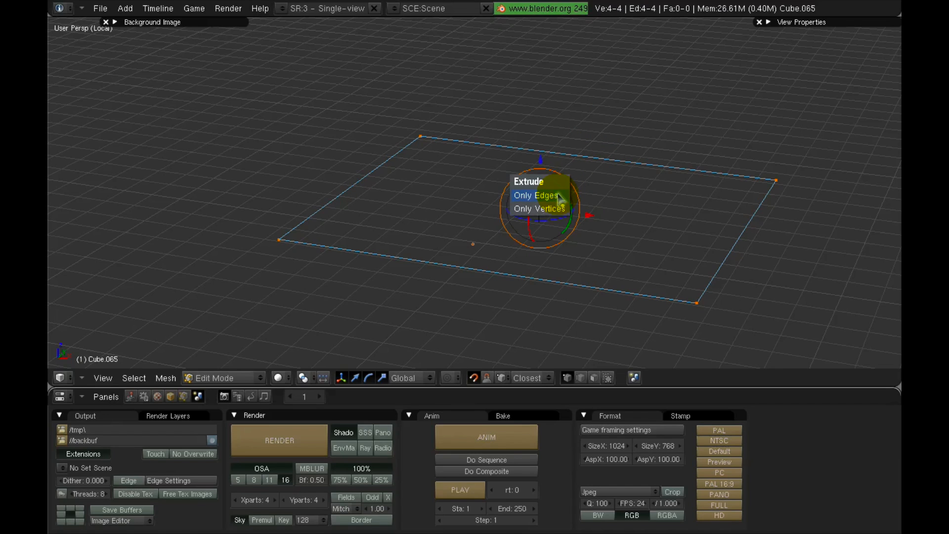
pyautogui.click(558, 195)
pyautogui.press('s')
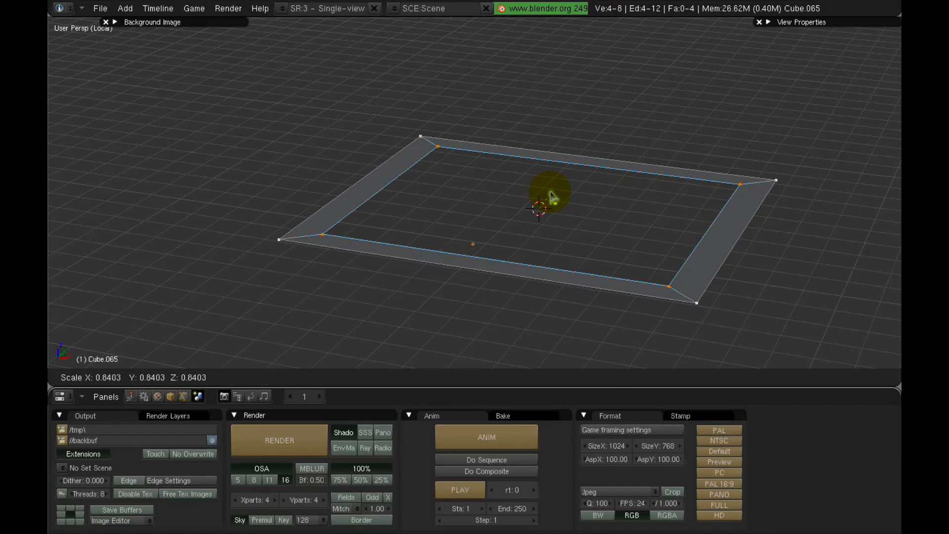
pyautogui.click(554, 198)
pyautogui.moveTo(547, 202); pyautogui.dragTo(551, 239, button='middle')
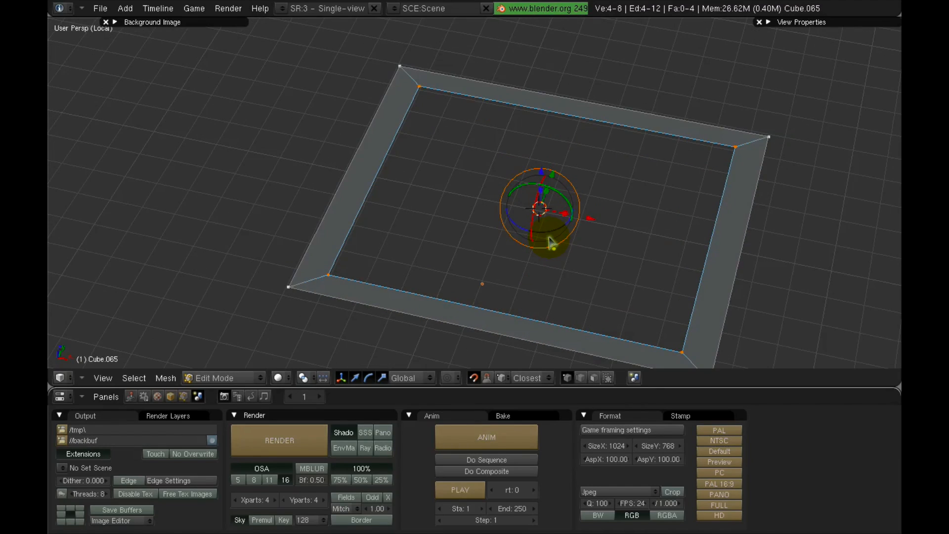
pyautogui.press('s')
pyautogui.press('x')
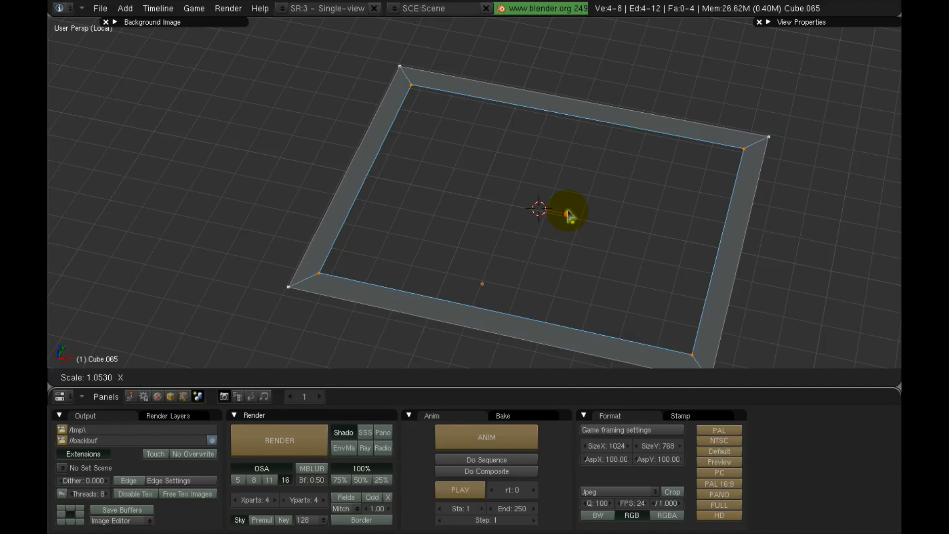
pyautogui.click(567, 213)
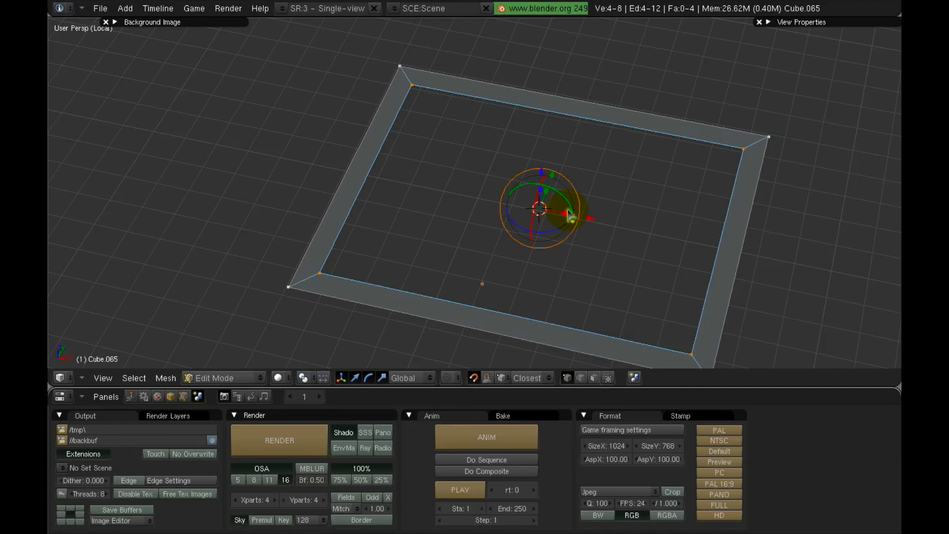
# - Extrude the whole flat frame upward by about 1.68, return to Object Mode and leave local view
pyautogui.moveTo(567, 213); pyautogui.dragTo(541, 183, button='middle')
pyautogui.press('a')
pyautogui.press('a')
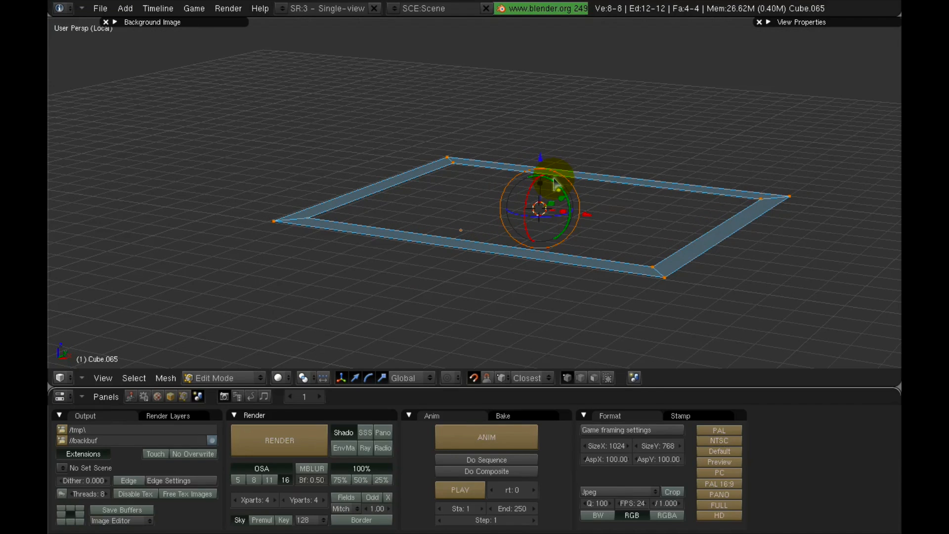
pyautogui.press('e')
pyautogui.click(558, 201)
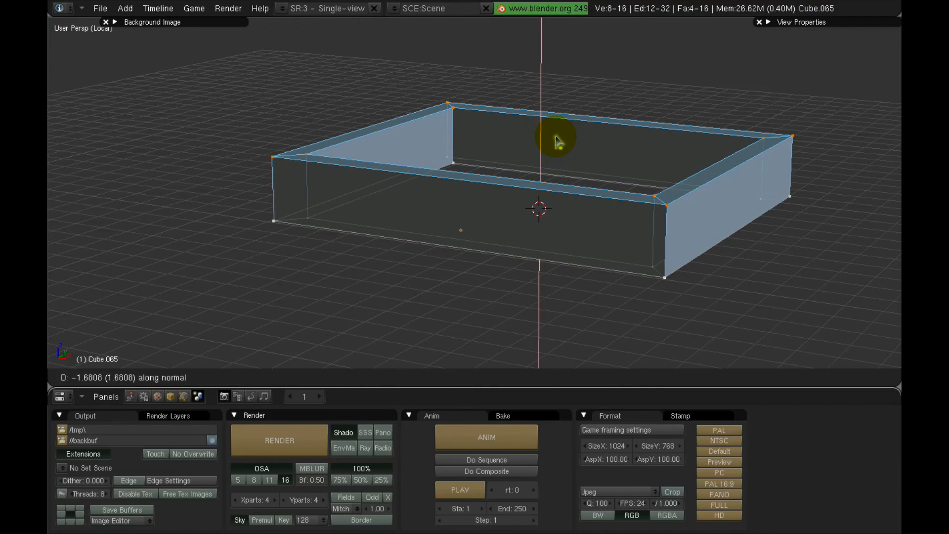
pyautogui.click(557, 143)
pyautogui.press('Tab')
pyautogui.moveTo(541, 175)
pyautogui.mouseDown(button='middle')
pyautogui.moveTo(537, 200)
pyautogui.moveTo(576, 189)
pyautogui.moveTo(546, 189)
pyautogui.mouseUp(button='middle')
pyautogui.press('KP_Divide')
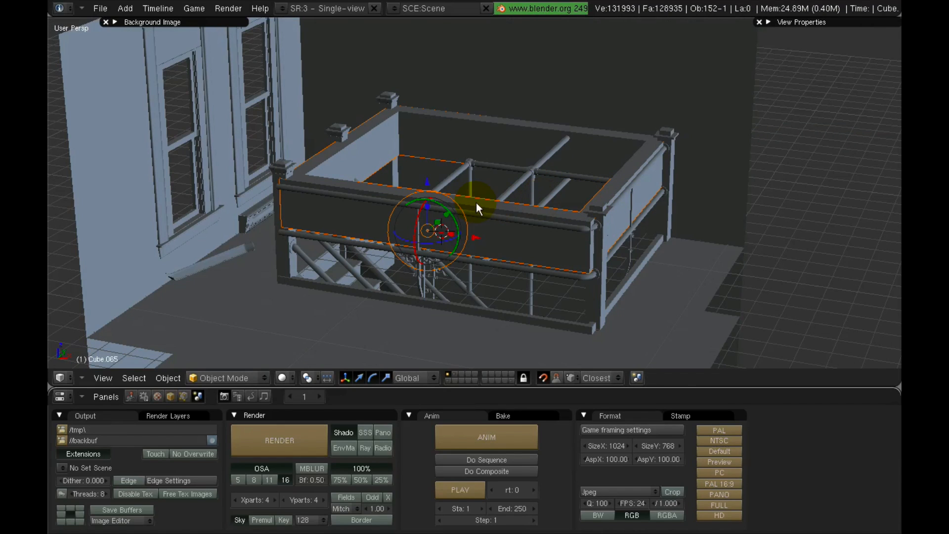
# - Raise the extruded frame along Z above the stairwell railings, and delete it
pyautogui.moveTo(436, 180)
pyautogui.mouseDown()
pyautogui.moveTo(423, 184)
pyautogui.moveTo(432, 287)
pyautogui.moveTo(435, 93)
pyautogui.moveTo(439, 127)
pyautogui.mouseUp()
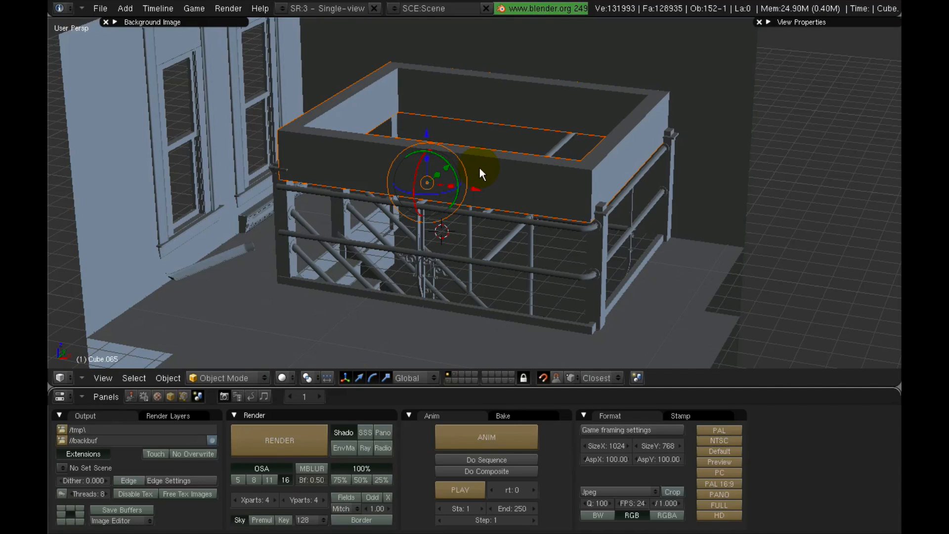
pyautogui.press('x')
pyautogui.click(480, 168)
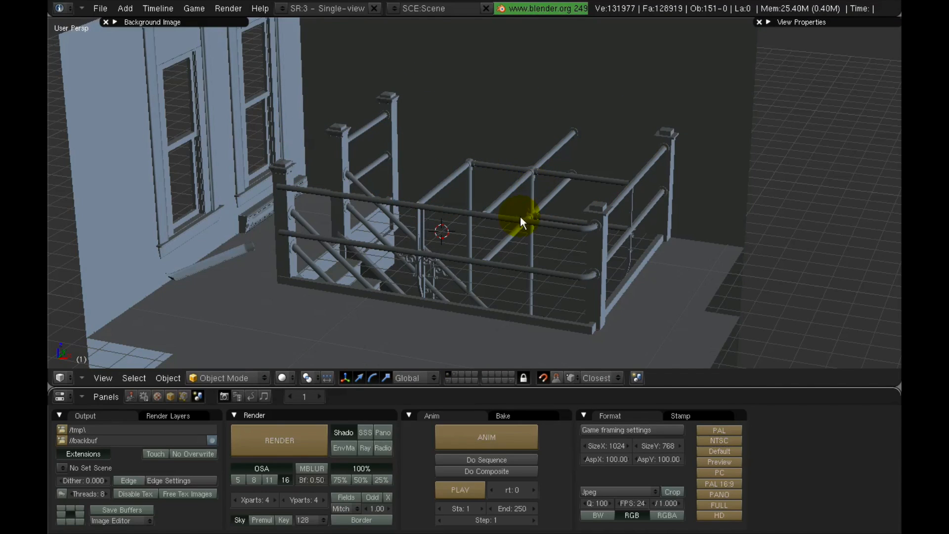
pyautogui.moveTo(482, 231); pyautogui.dragTo(472, 228, button='middle')
pyautogui.scroll(1, 486, 223)
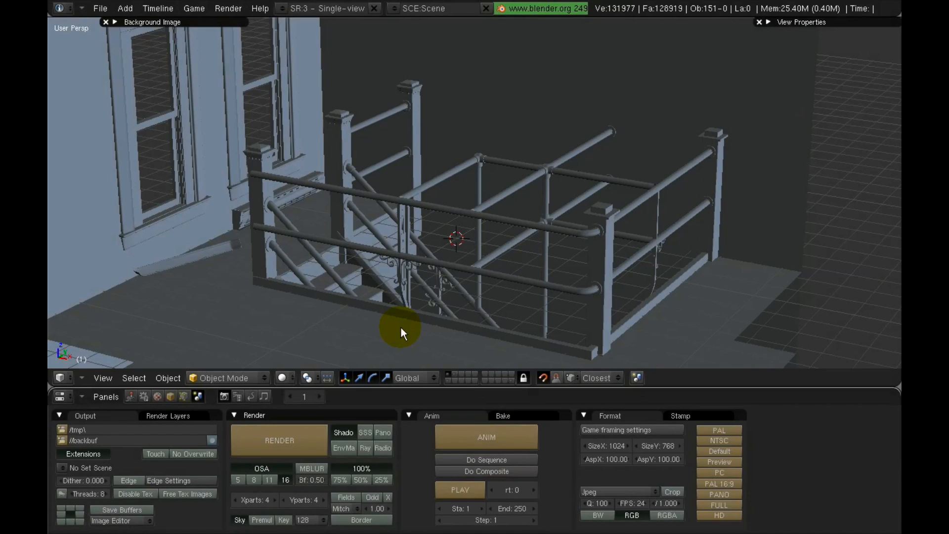
pyautogui.scroll(3, 530, 215)
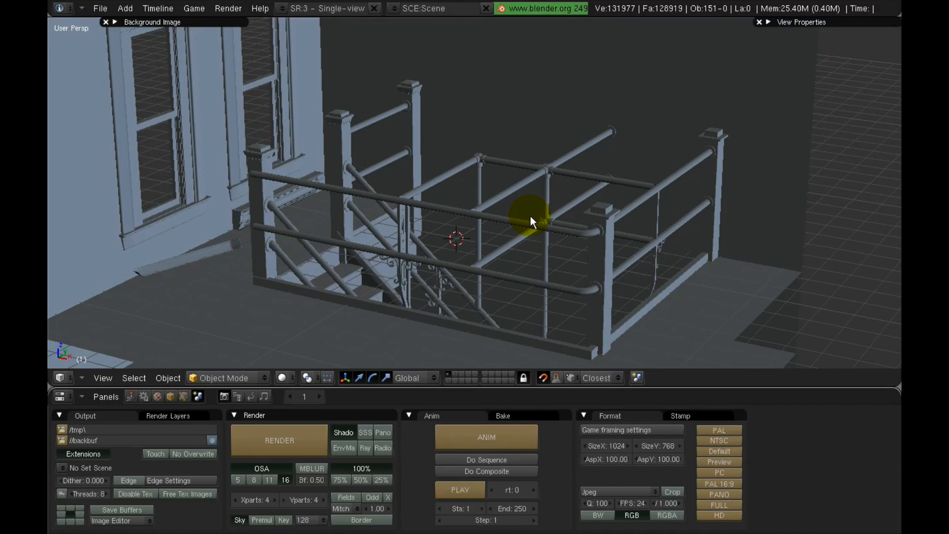
pyautogui.keyDown('shift'); pyautogui.moveTo(519, 240); pyautogui.dragTo(433, 212, button='middle'); pyautogui.keyUp('shift')
pyautogui.scroll(-5, 432, 212)
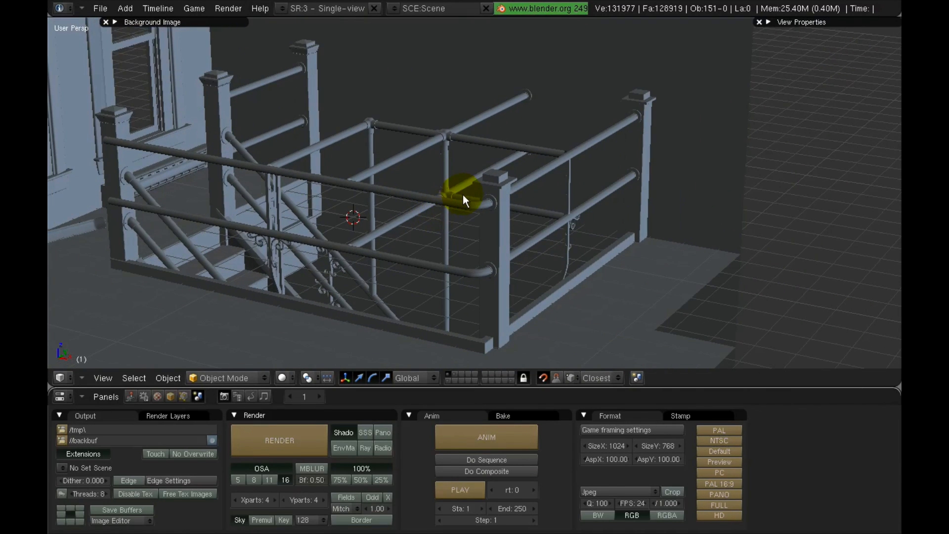
pyautogui.scroll(1, 454, 194)
# - Add a mesh cube at the 3D cursor and isolate it in local view
pyautogui.press('space')
pyautogui.moveTo(559, 161)
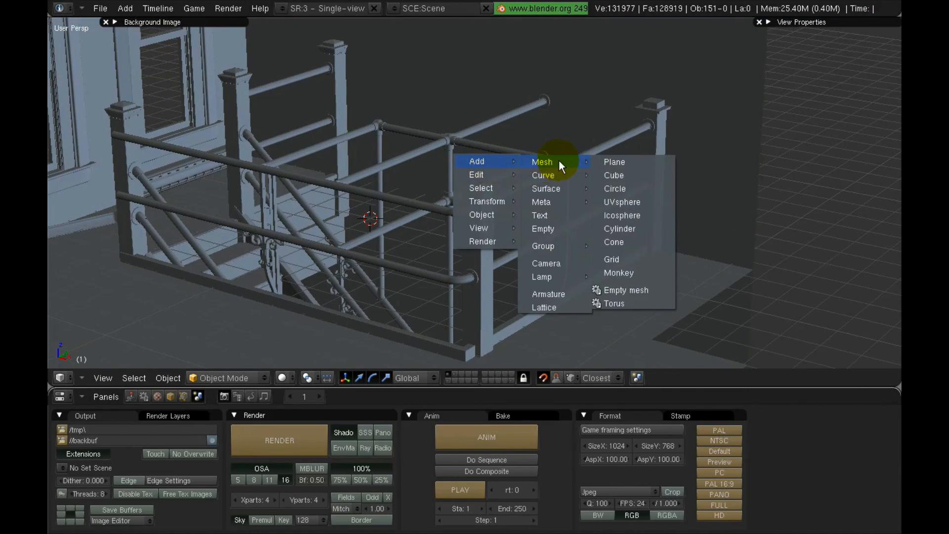
pyautogui.click(616, 173)
pyautogui.moveTo(570, 177); pyautogui.dragTo(476, 201, button='middle')
pyautogui.press('KP_Divide')
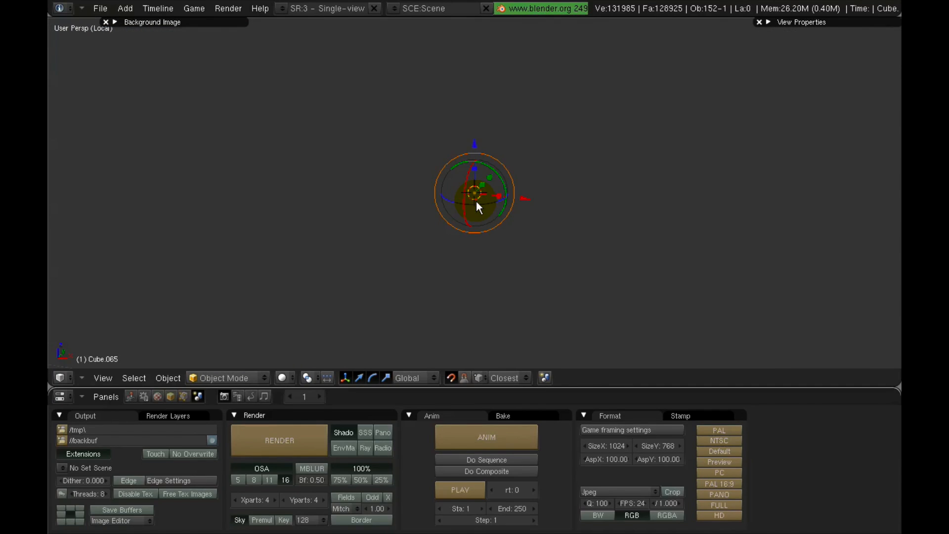
pyautogui.scroll(-6, 531, 122)
pyautogui.scroll(-2, 511, 141)
pyautogui.keyDown('shift'); pyautogui.moveTo(499, 133); pyautogui.dragTo(480, 146, button='middle'); pyautogui.keyUp('shift')
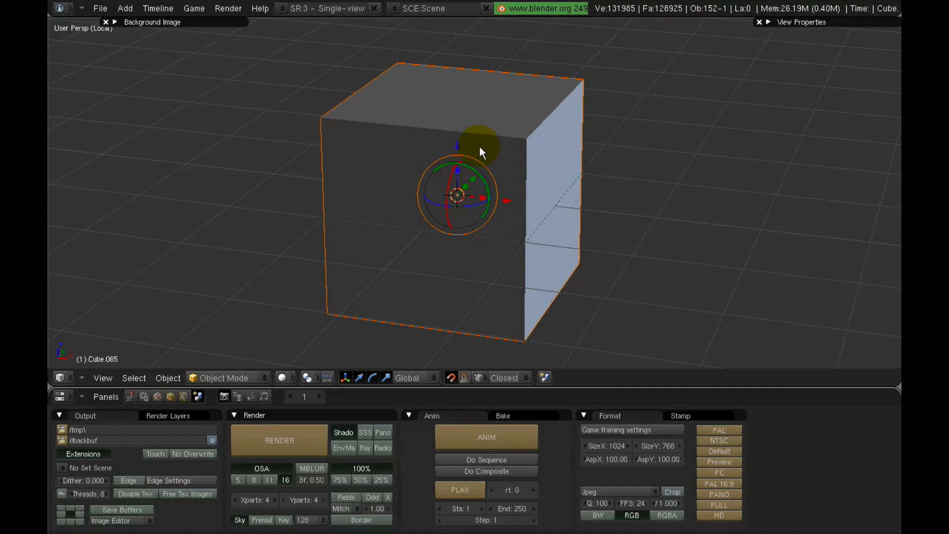
pyautogui.scroll(2, 485, 146)
pyautogui.scroll(-2, 494, 152)
# - Select one upper side edge of the cube in Edge select mode and limit selection to visible geometry
pyautogui.press('Tab')
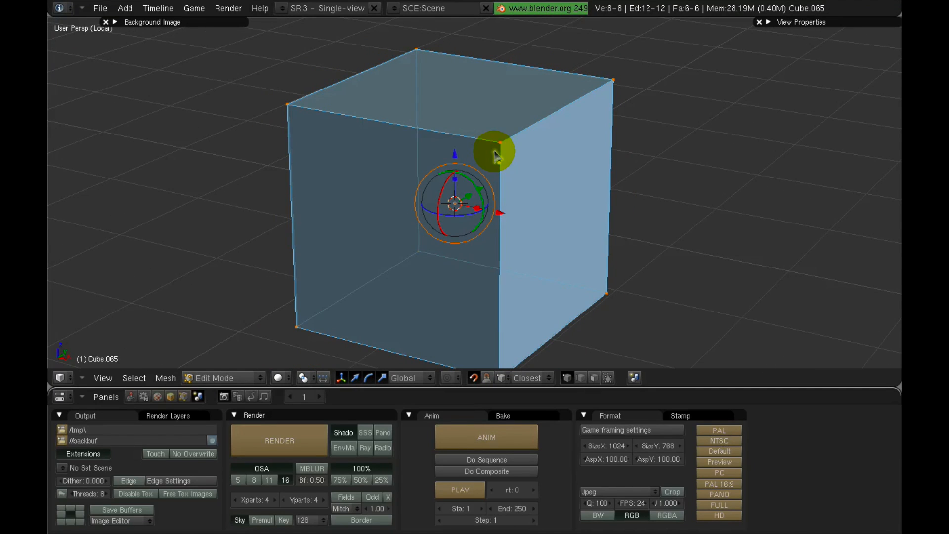
pyautogui.hotkey('ctrl', 'Tab')
pyautogui.click(522, 145)
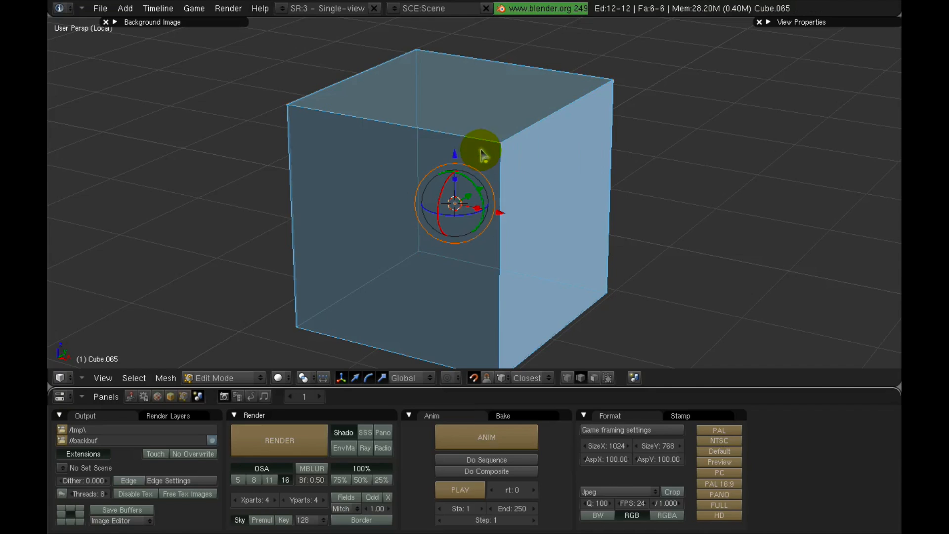
pyautogui.rightClick(575, 106)
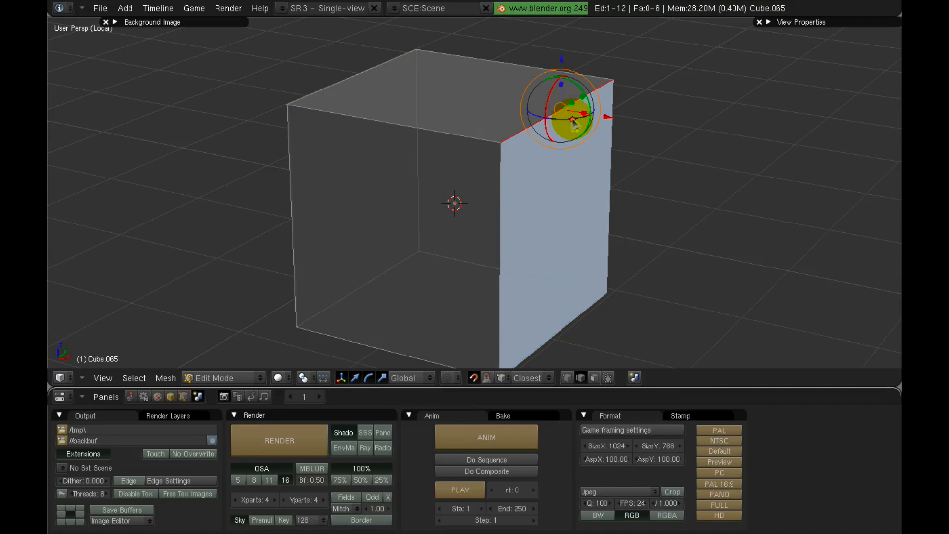
pyautogui.click(609, 378)
pyautogui.moveTo(561, 189); pyautogui.dragTo(470, 170, button='middle')
# - Apply a narrow Bevel to the cube's selected upper edge
pyautogui.press('w')
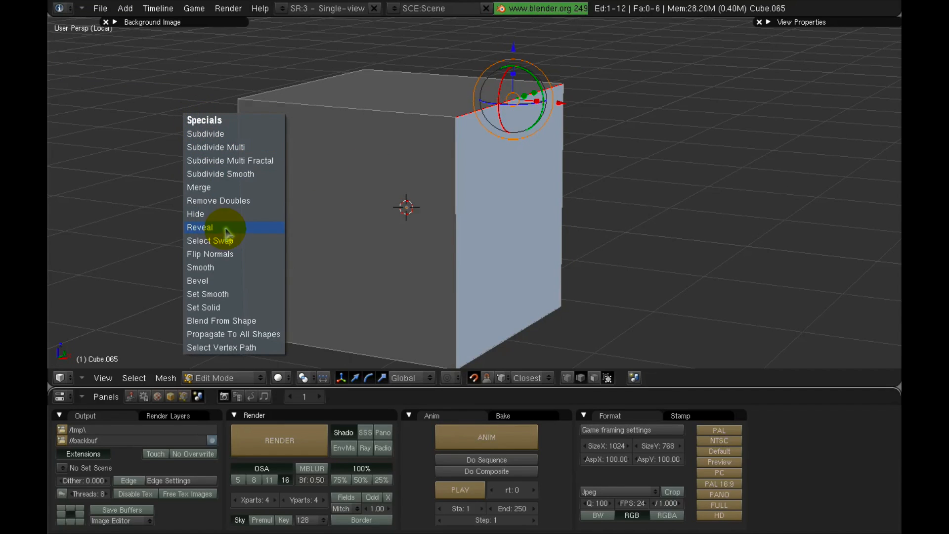
pyautogui.click(208, 281)
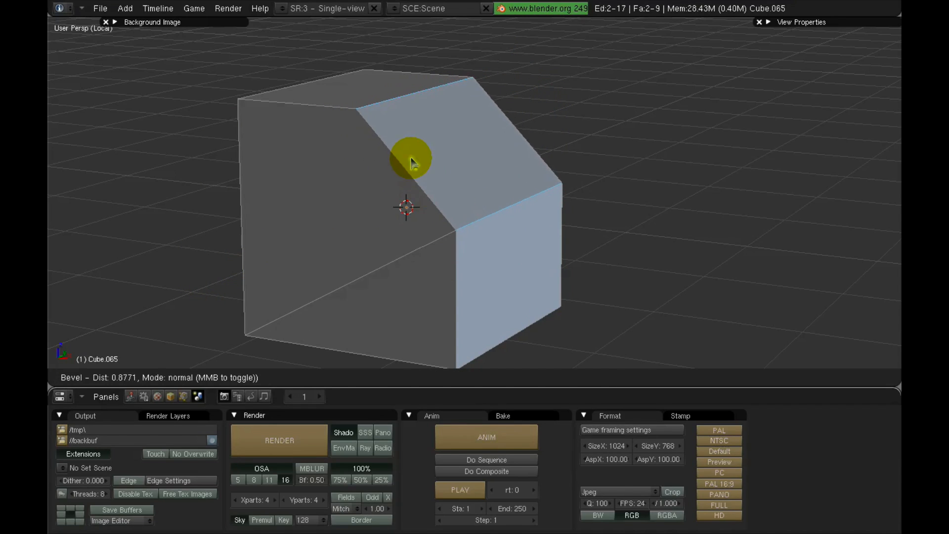
pyautogui.click(220, 95)
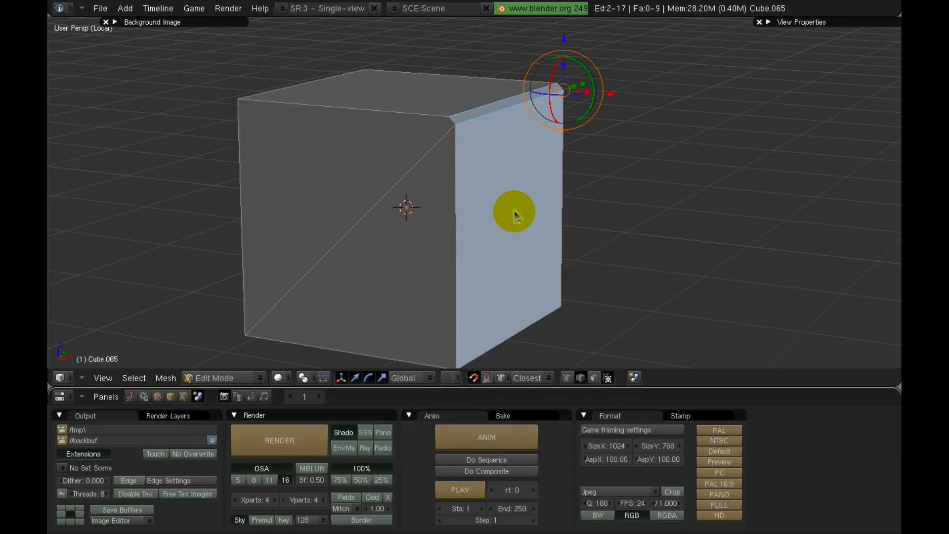
# - Bevel the two resulting edges again by about 0.02 to round the corner, and undo both bevels
pyautogui.scroll(2, 515, 211)
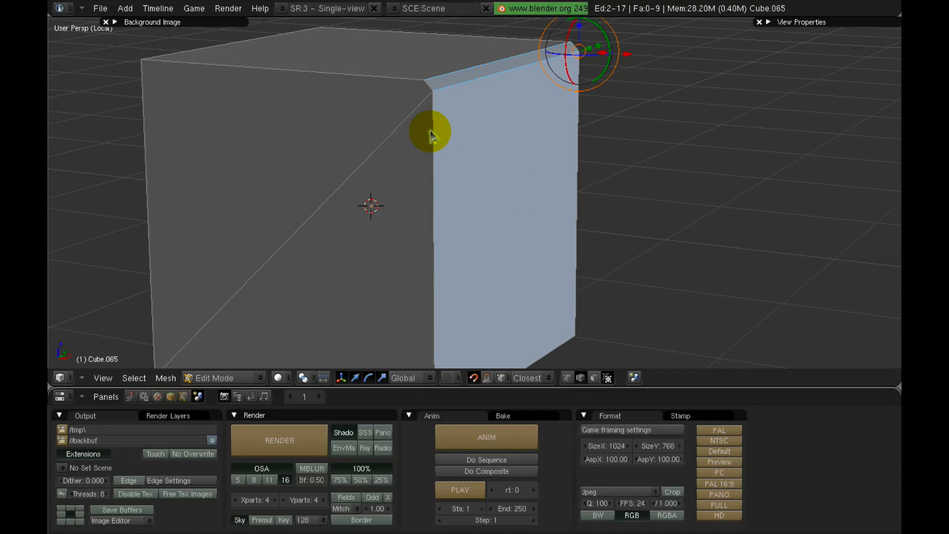
pyautogui.press('w')
pyautogui.click(430, 165)
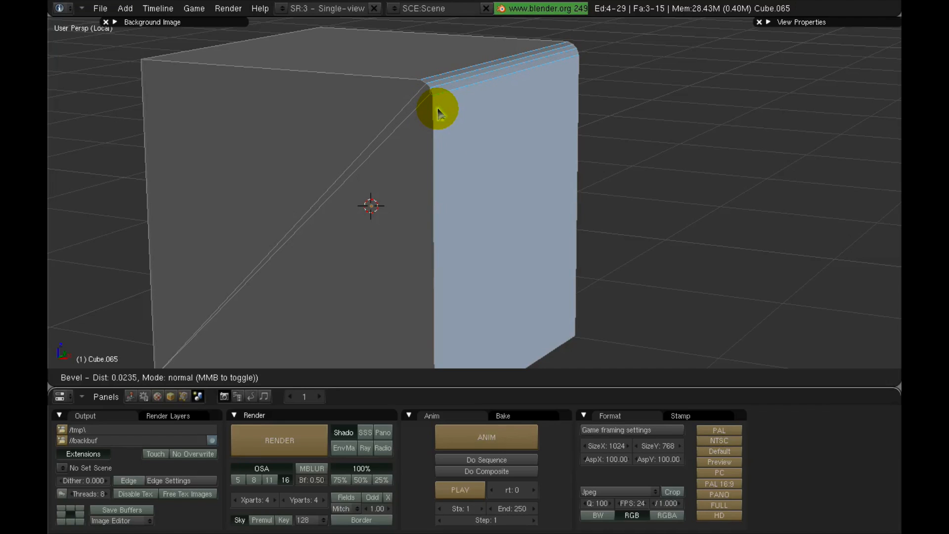
pyautogui.click(437, 106)
pyautogui.scroll(3, 439, 128)
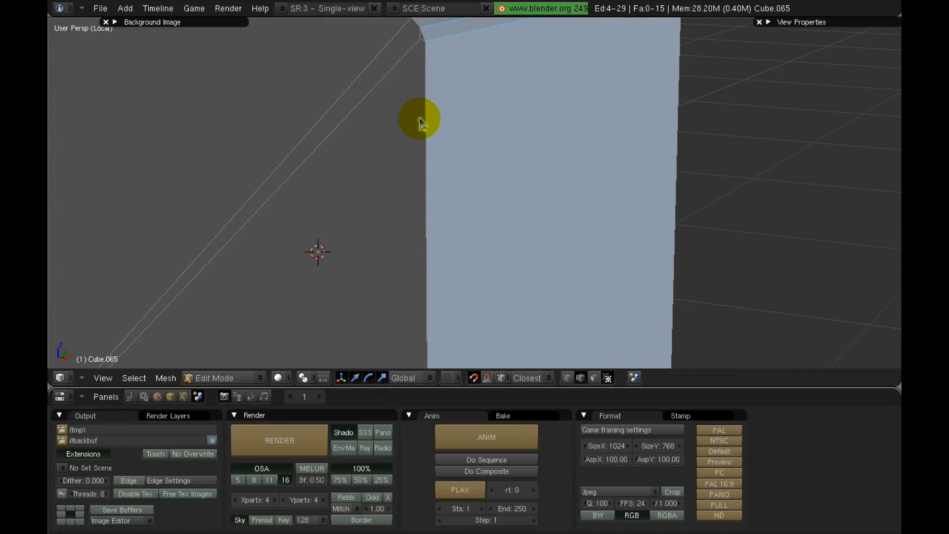
pyautogui.moveTo(407, 157); pyautogui.dragTo(445, 168, button='middle')
pyautogui.scroll(-4, 508, 153)
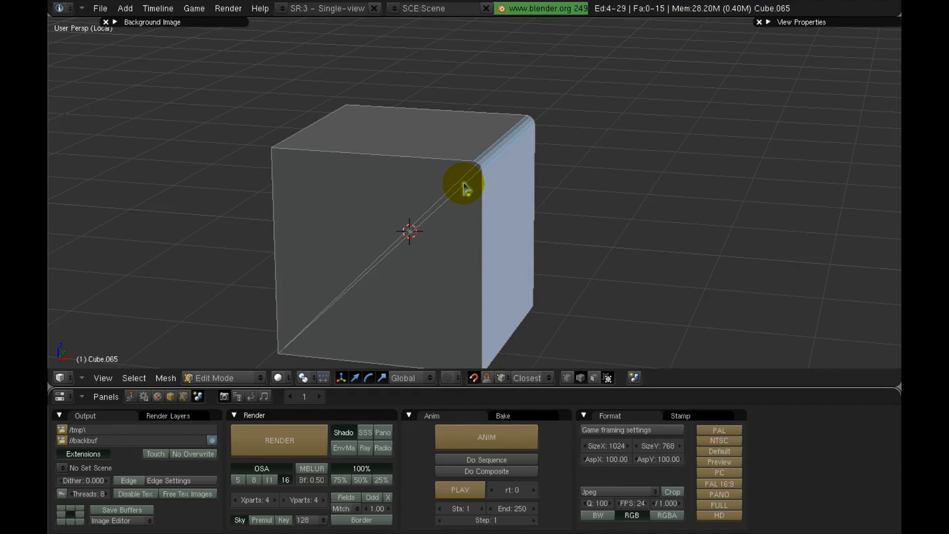
pyautogui.rightClick(437, 193)
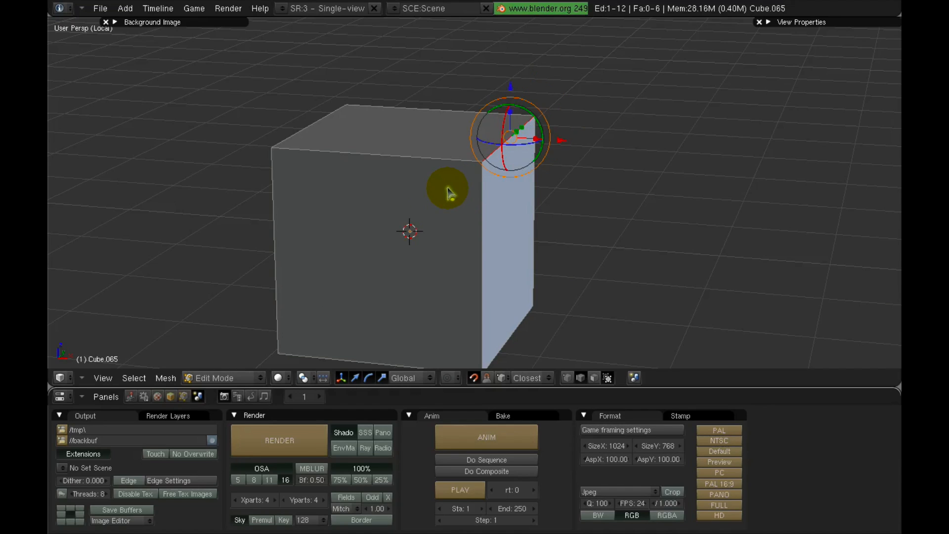
# - Delete the cube's front and back faces in Face select mode
pyautogui.hotkey('ctrl', 'Tab')
pyautogui.click(418, 202)
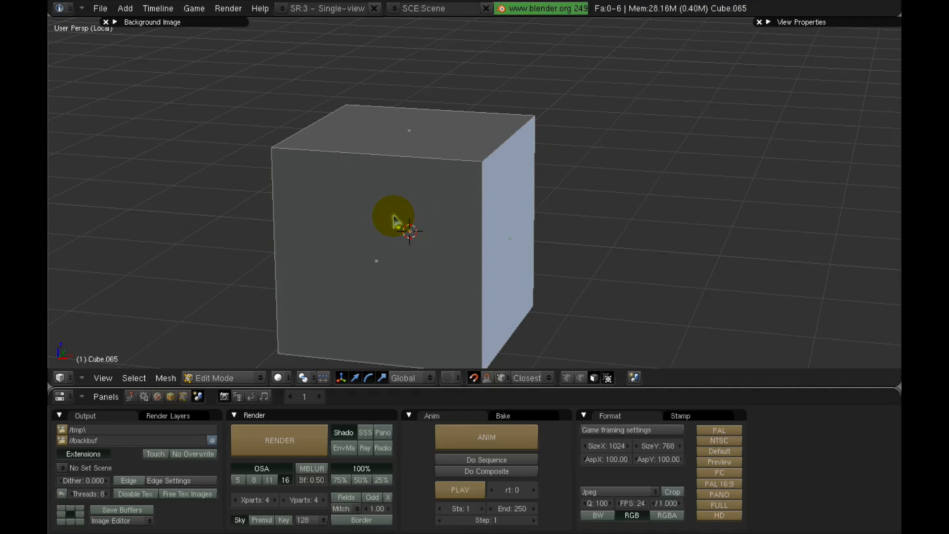
pyautogui.rightClick(398, 220)
pyautogui.moveTo(509, 183); pyautogui.dragTo(348, 196, button='middle')
pyautogui.keyDown('shift'); pyautogui.rightClick(611, 286); pyautogui.keyUp('shift')
pyautogui.moveTo(264, 239); pyautogui.dragTo(429, 223, button='middle')
pyautogui.press('x')
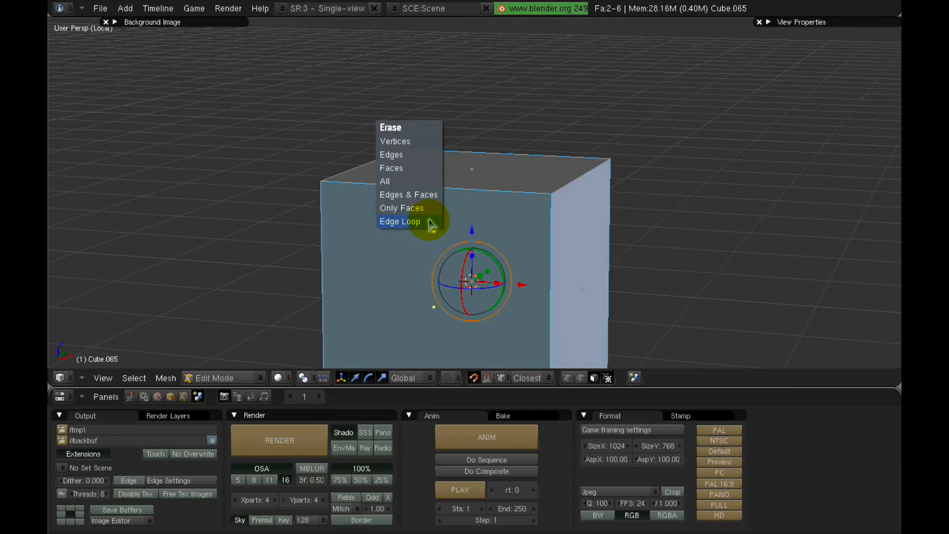
pyautogui.click(415, 169)
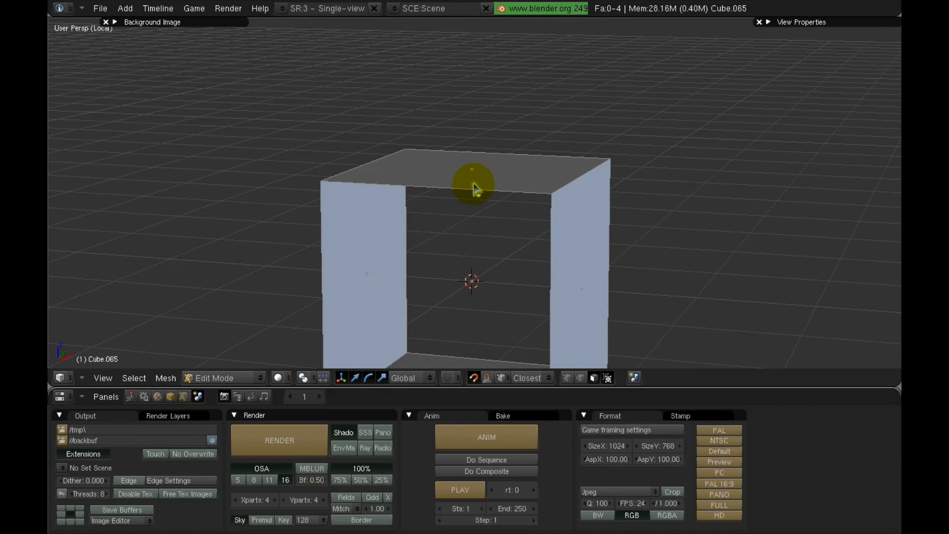
# - Delete the cube's bottom face, keeping the top and the two side faces
pyautogui.keyDown('shift'); pyautogui.moveTo(477, 186); pyautogui.dragTo(422, 174, button='middle'); pyautogui.keyUp('shift')
pyautogui.scroll(-2, 426, 284)
pyautogui.rightClick(420, 349)
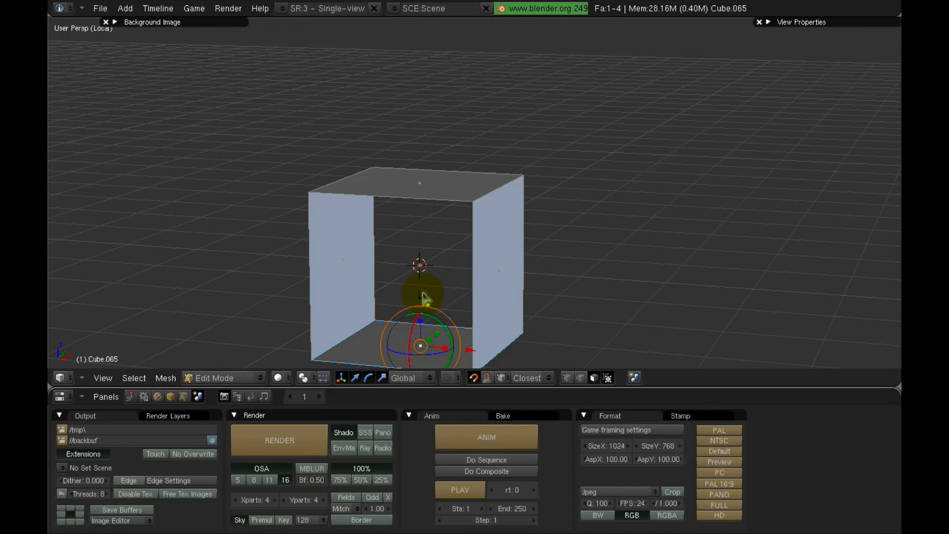
pyautogui.press('x')
pyautogui.click(425, 282)
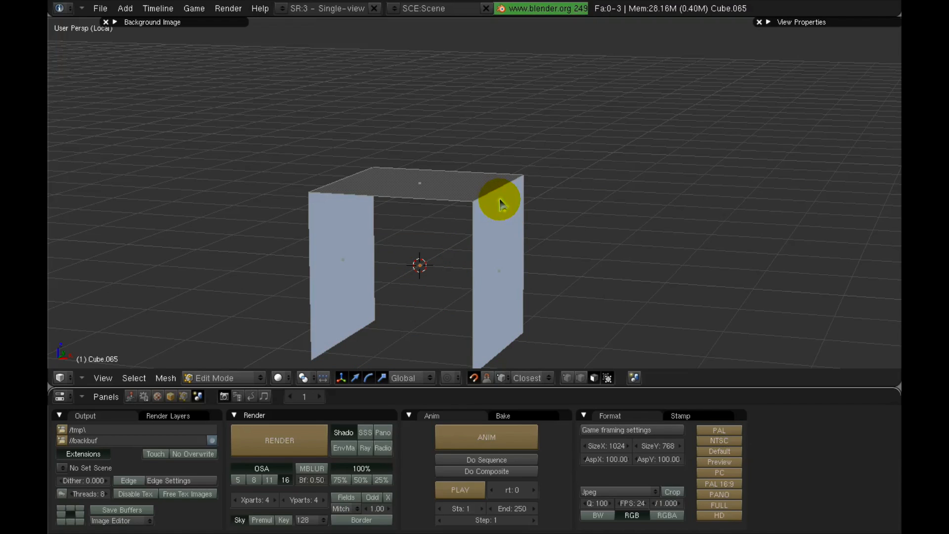
# - Delete one of the cube's two side faces, keeping the top face and the opposite side face
pyautogui.rightClick(319, 272)
pyautogui.press('x')
pyautogui.click(330, 267)
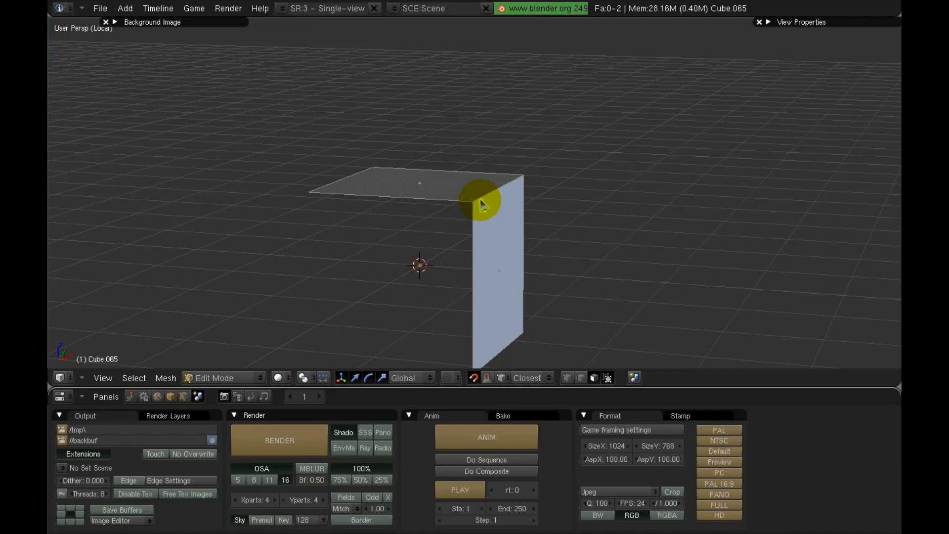
# - In Edge select mode, bevel the edge shared by the top and side faces by about 0.1
pyautogui.hotkey('ctrl', 'Tab')
pyautogui.click(483, 178)
pyautogui.rightClick(496, 189)
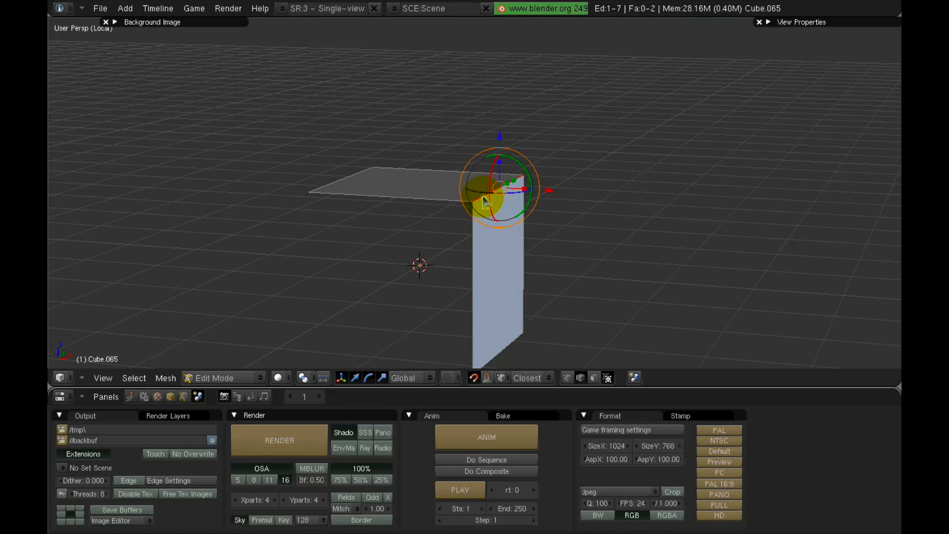
pyautogui.scroll(3, 482, 199)
pyautogui.keyDown('shift'); pyautogui.moveTo(480, 200); pyautogui.dragTo(443, 177, button='middle'); pyautogui.keyUp('shift')
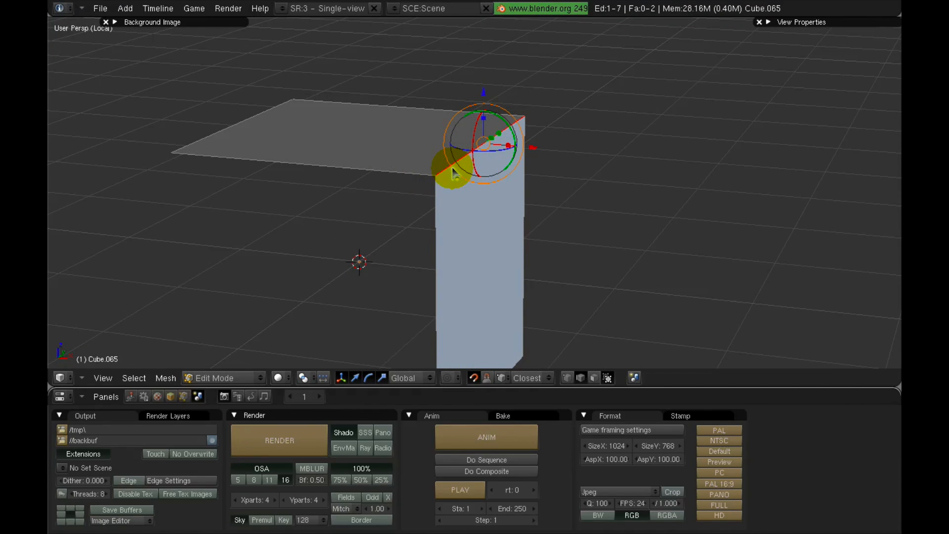
pyautogui.press('w')
pyautogui.click(453, 170)
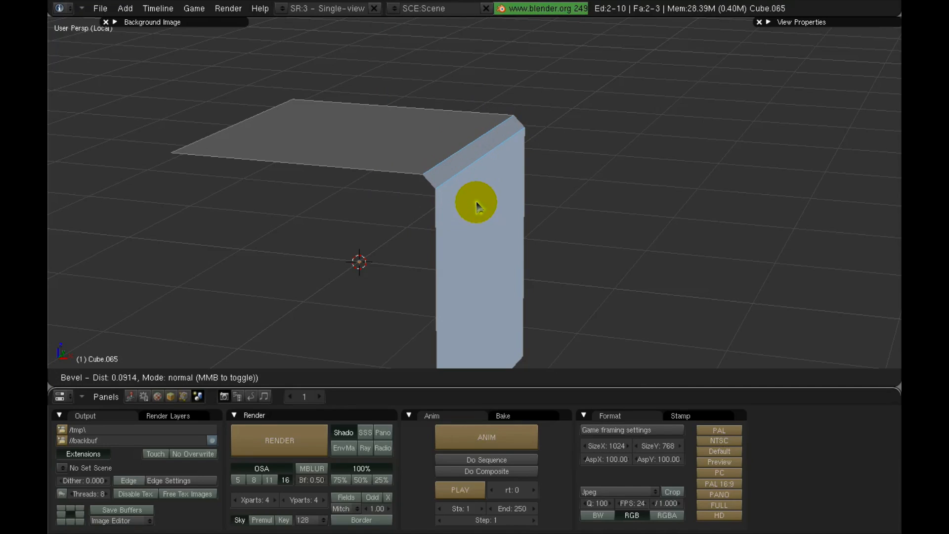
pyautogui.click(483, 220)
# - Bevel the chamfered corner again by about 0.04 to round it, and return to Object Mode
pyautogui.press('w')
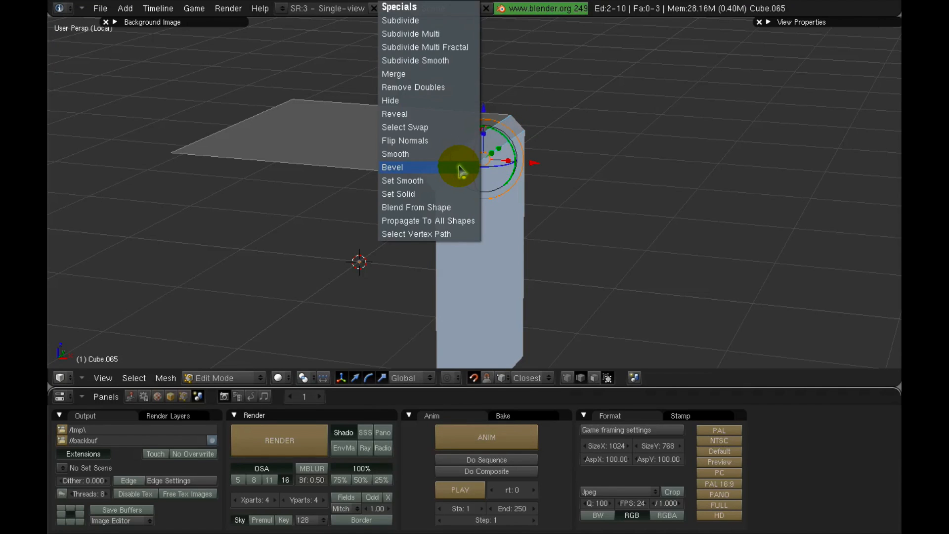
pyautogui.click(457, 166)
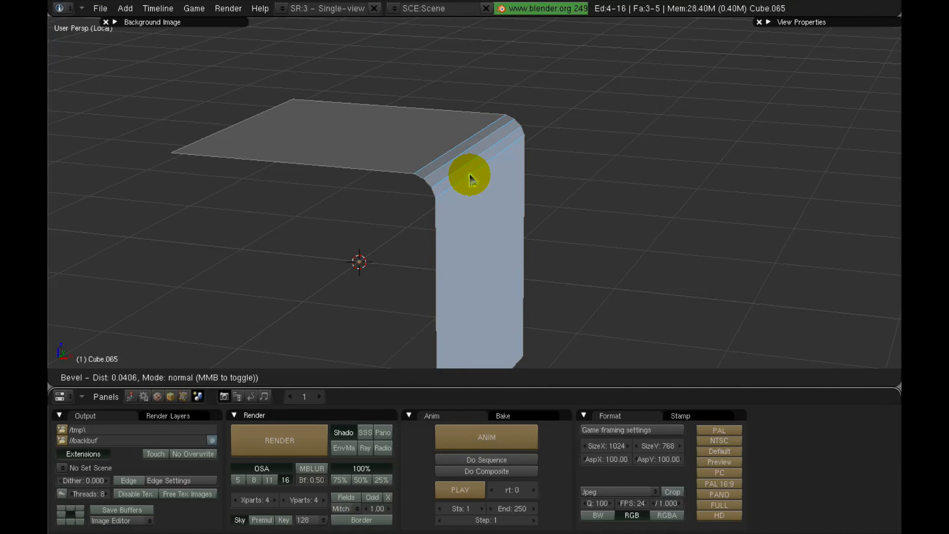
pyautogui.click(469, 178)
pyautogui.moveTo(413, 174); pyautogui.dragTo(478, 188, button='middle')
pyautogui.press('Tab')
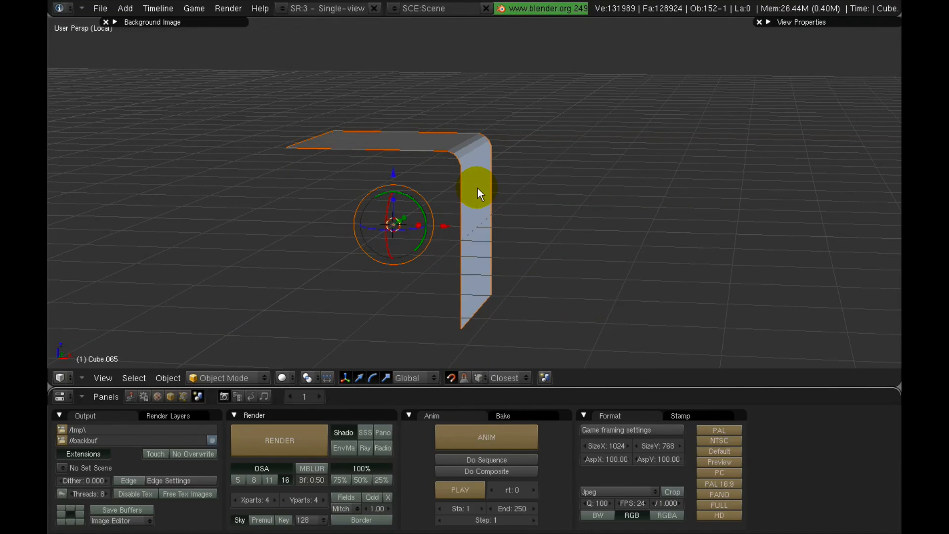
pyautogui.scroll(4, 477, 187)
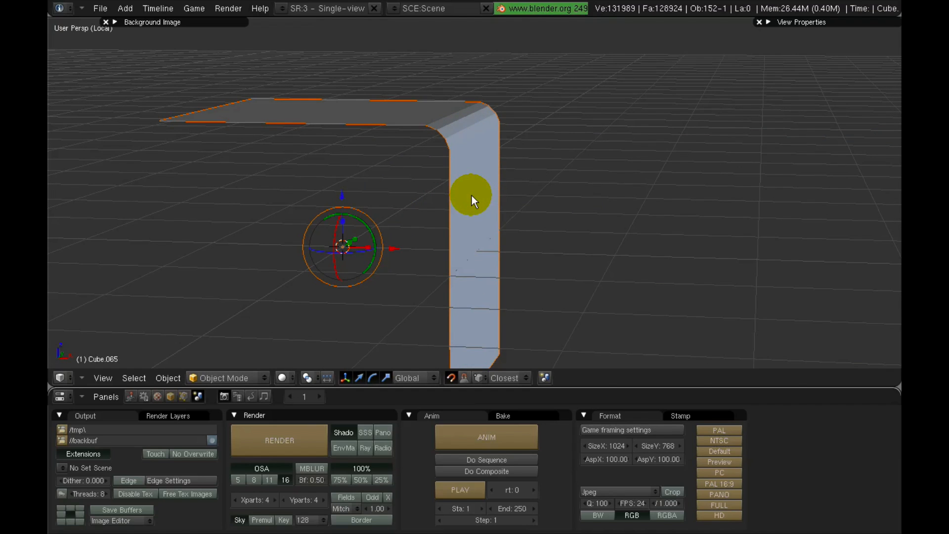
# - Delete the bent two-face object and add a new mesh cube in its place
pyautogui.press('x')
pyautogui.press('Return')
pyautogui.press('space')
pyautogui.moveTo(514, 144)
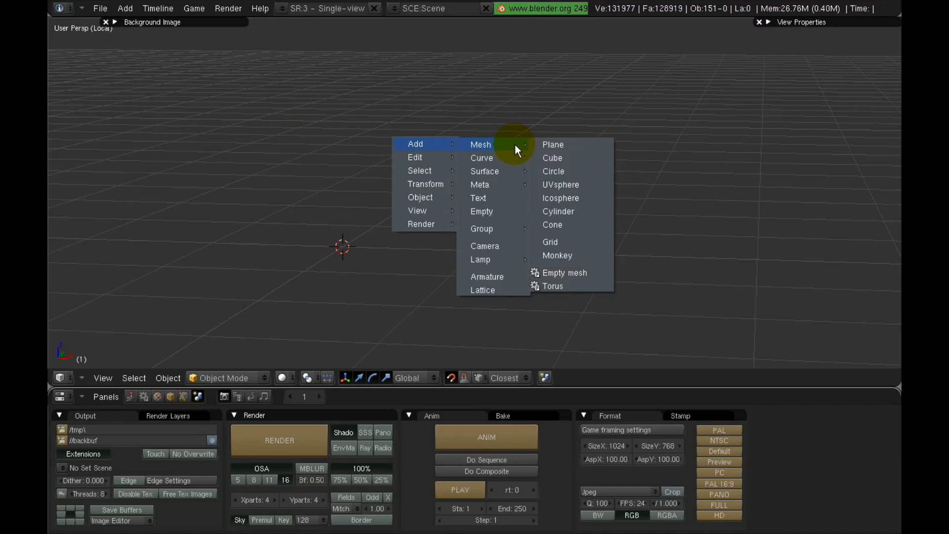
pyautogui.click(561, 157)
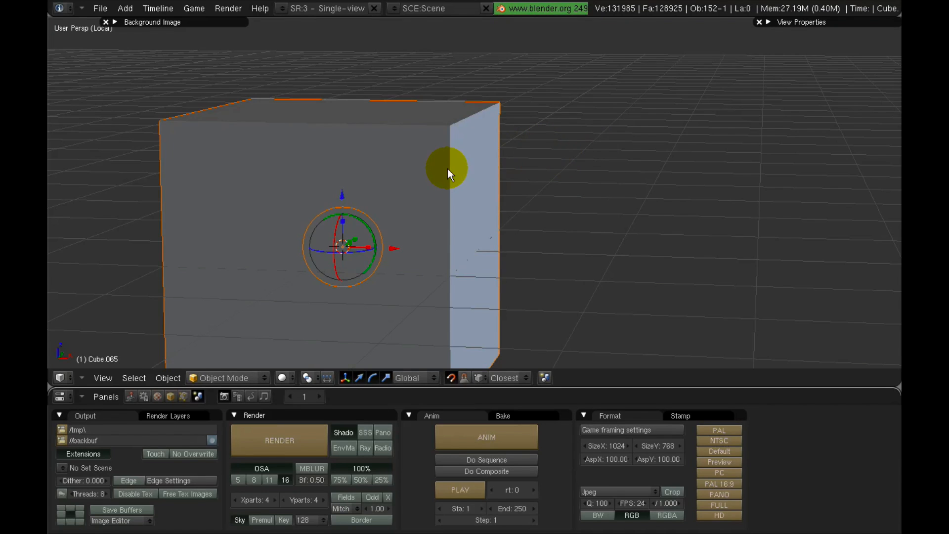
# - Bevel all edges of the new cube by about 0.02 and inspect the softened edges in Object Mode
pyautogui.scroll(-2, 447, 169)
pyautogui.press('Tab')
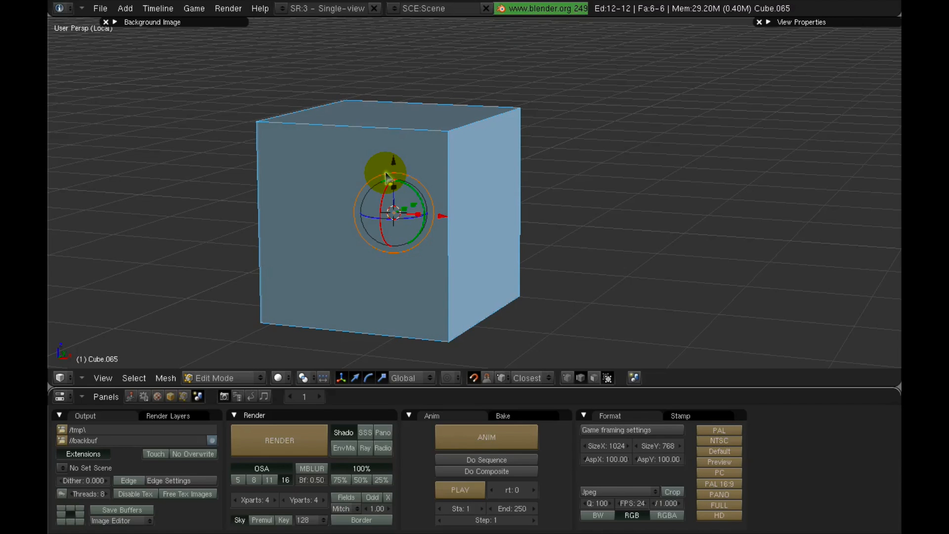
pyautogui.press('w')
pyautogui.click(386, 175)
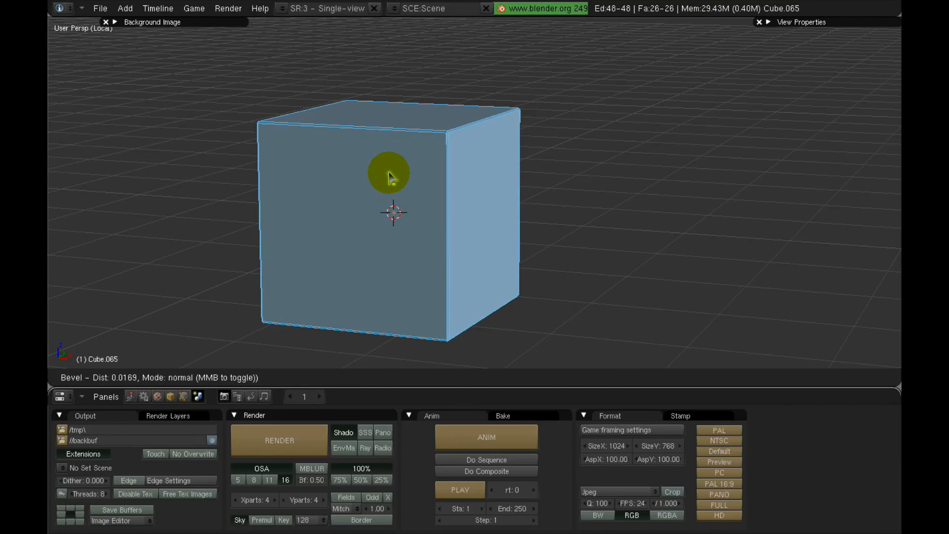
pyautogui.click(390, 173)
pyautogui.keyDown('shift'); pyautogui.moveTo(424, 155); pyautogui.dragTo(425, 212, button='middle'); pyautogui.keyUp('shift')
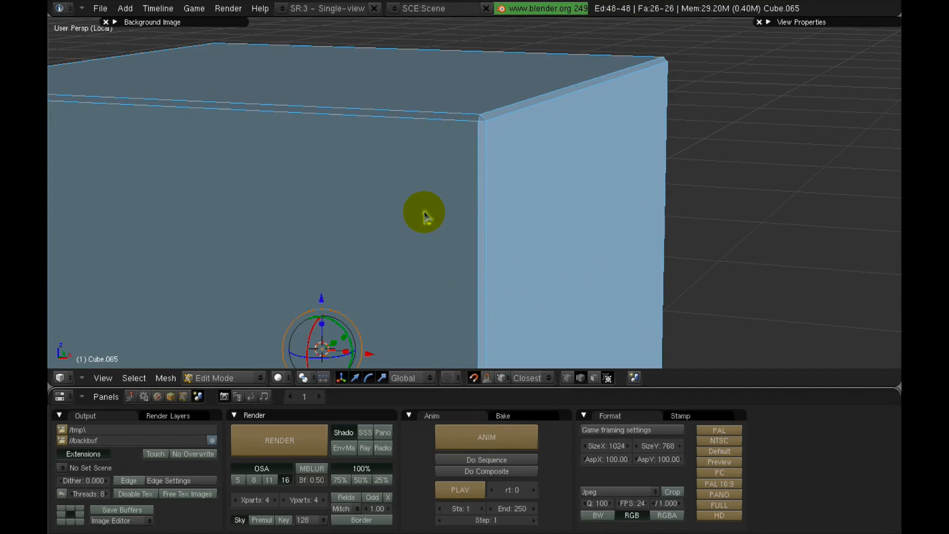
pyautogui.moveTo(495, 117); pyautogui.dragTo(457, 143, button='middle')
pyautogui.press('Tab')
pyautogui.scroll(-3, 452, 154)
pyautogui.moveTo(339, 172); pyautogui.dragTo(381, 165, button='middle')
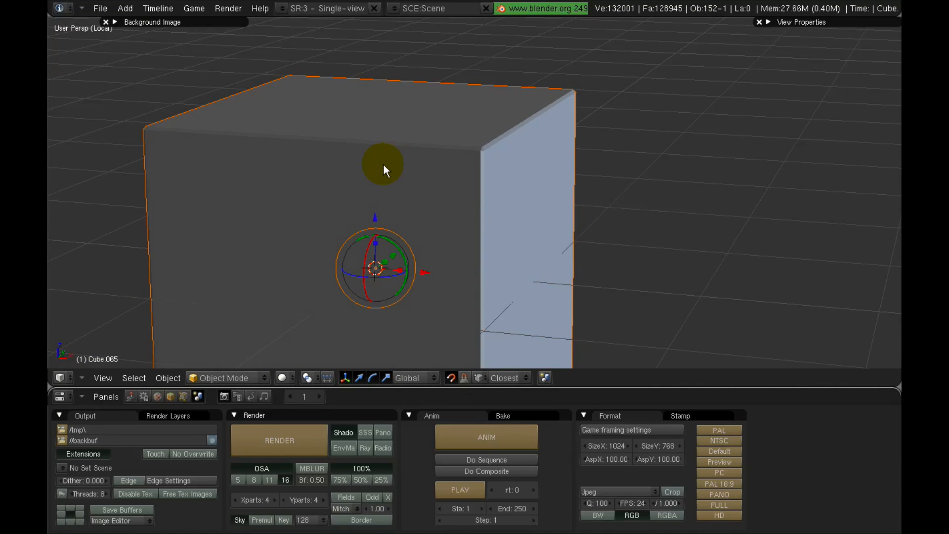
pyautogui.scroll(-1, 413, 167)
pyautogui.keyDown('shift'); pyautogui.moveTo(411, 171); pyautogui.dragTo(414, 140, button='middle'); pyautogui.keyUp('shift')
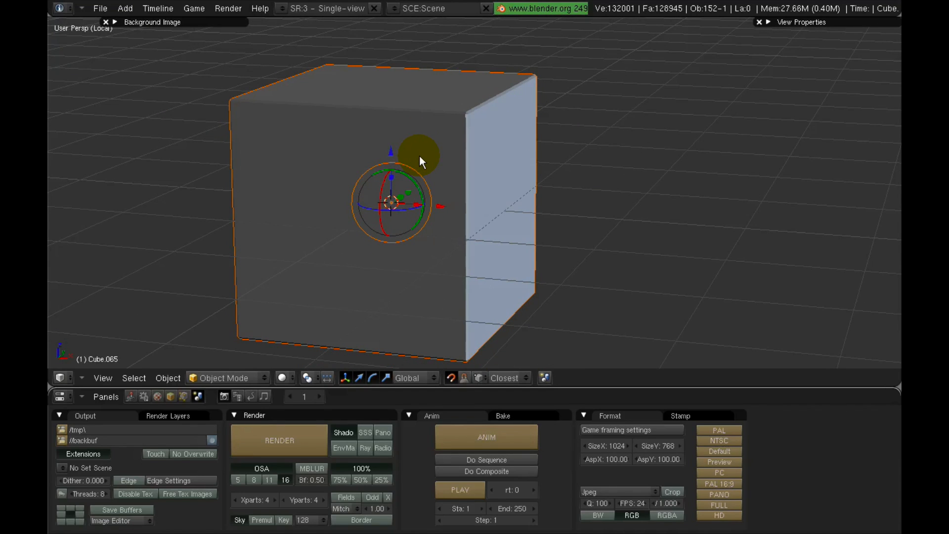
# - Delete the beveled cube and leave local view for the full stairwell scene
pyautogui.press('x')
pyautogui.click(418, 156)
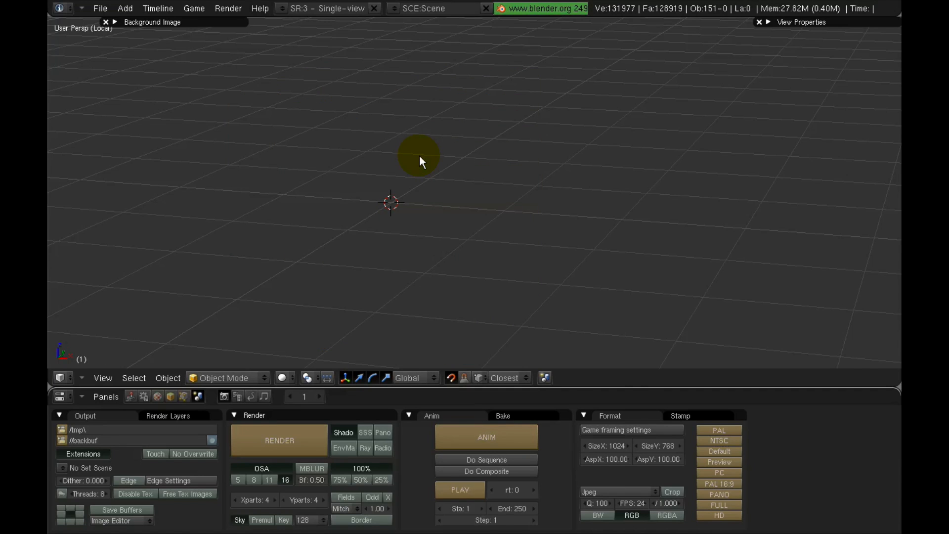
pyautogui.press('KP_Divide')
# - Examine the beveled edges of the stepped cap on the short railing post beside the floor trim
pyautogui.moveTo(419, 155); pyautogui.dragTo(521, 202, button='middle')
pyautogui.scroll(2, 599, 196)
pyautogui.scroll(4, 520, 202)
pyautogui.rightClick(565, 95)
pyautogui.scroll(4, 574, 149)
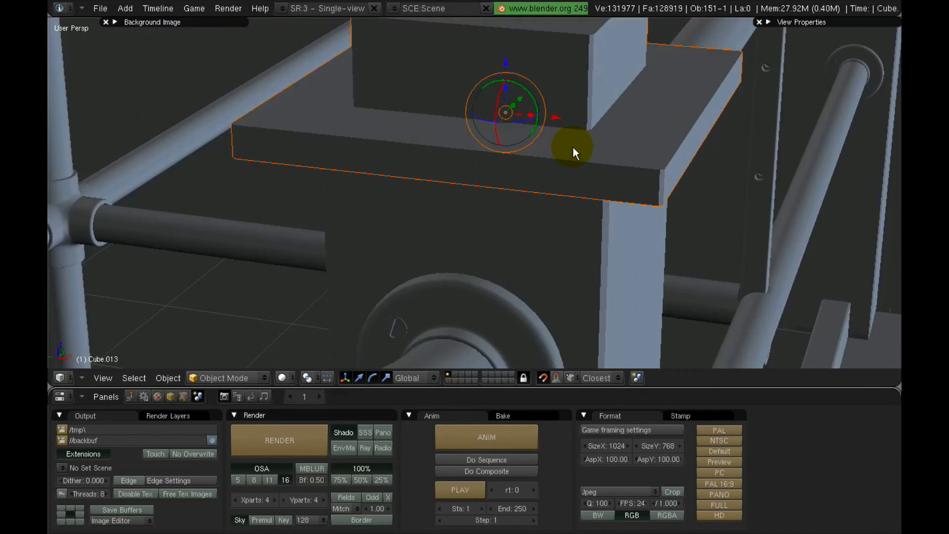
pyautogui.scroll(6, 573, 147)
pyautogui.scroll(-3, 574, 137)
pyautogui.keyDown('shift'); pyautogui.moveTo(678, 177); pyautogui.dragTo(608, 213, button='middle'); pyautogui.keyUp('shift')
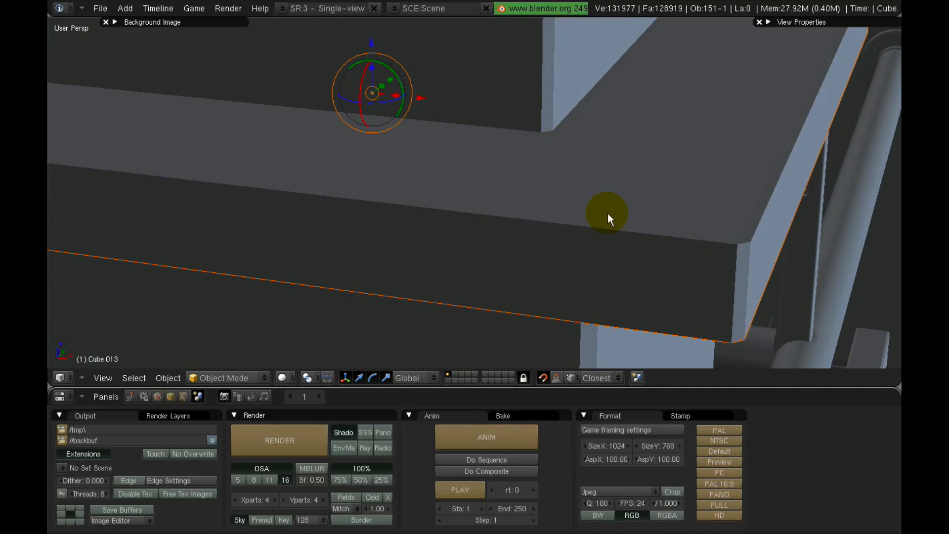
pyautogui.keyDown('shift'); pyautogui.moveTo(559, 49); pyautogui.dragTo(595, 189, button='middle'); pyautogui.keyUp('shift')
pyautogui.scroll(-6, 596, 191)
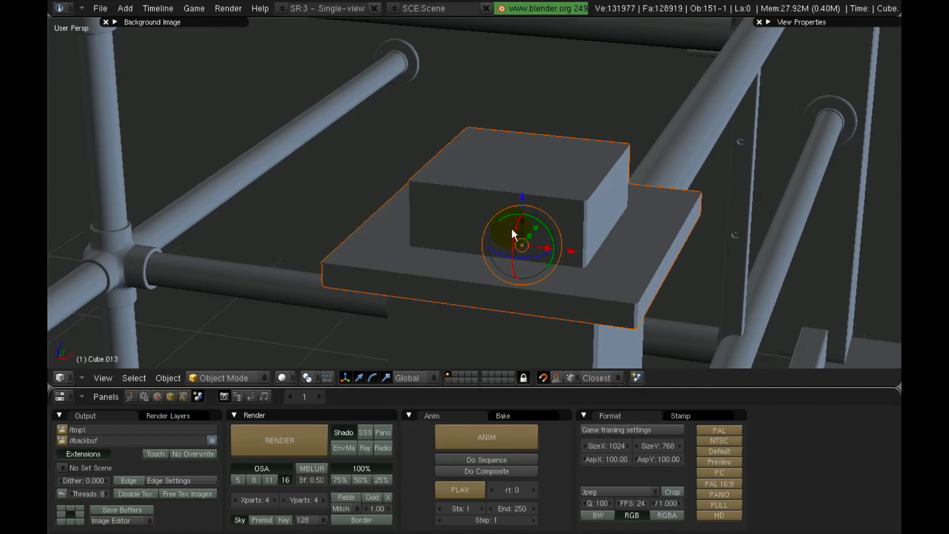
pyautogui.keyDown('shift'); pyautogui.moveTo(512, 229); pyautogui.dragTo(632, 41, button='middle'); pyautogui.keyUp('shift')
pyautogui.scroll(-3, 480, 120)
pyautogui.moveTo(446, 209); pyautogui.dragTo(485, 75, button='middle')
pyautogui.scroll(-2, 495, 110)
pyautogui.keyDown('shift'); pyautogui.moveTo(518, 112); pyautogui.dragTo(529, 144, button='middle'); pyautogui.keyUp('shift')
pyautogui.rightClick(500, 82)
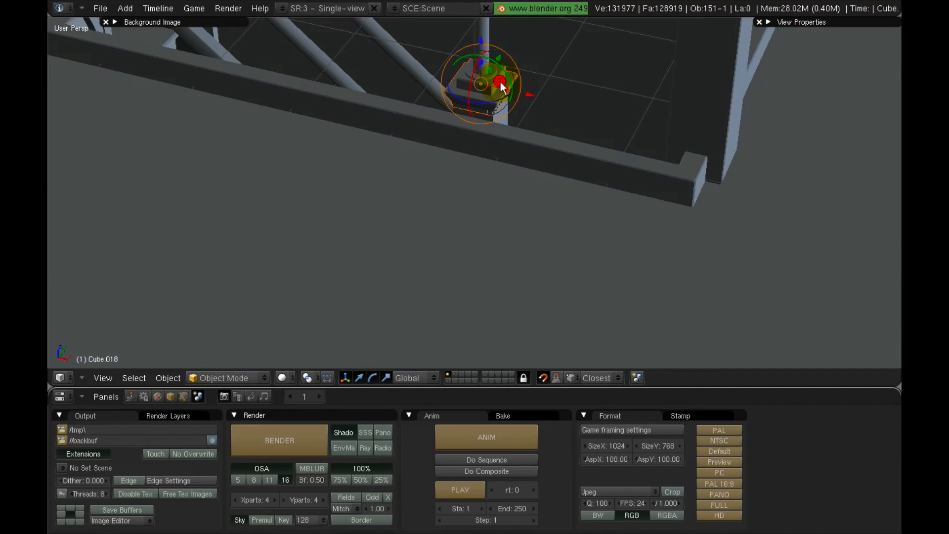
# - Isolate the cap of the newel post beside the stairs, examine its beveled edges, and return to the full scene
pyautogui.scroll(-5, 430, 55)
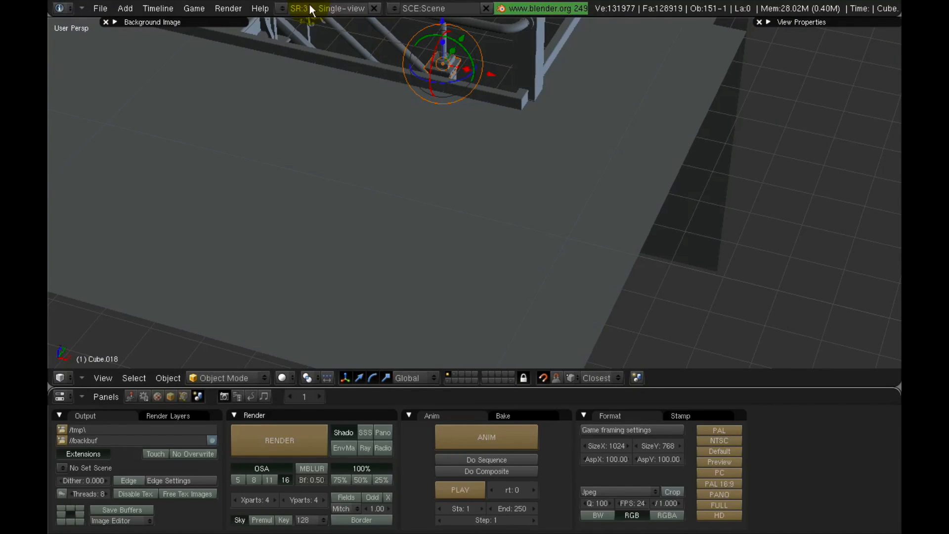
pyautogui.scroll(2, 583, 282)
pyautogui.keyDown('shift'); pyautogui.moveTo(402, 91); pyautogui.dragTo(448, 224, button='middle'); pyautogui.keyUp('shift')
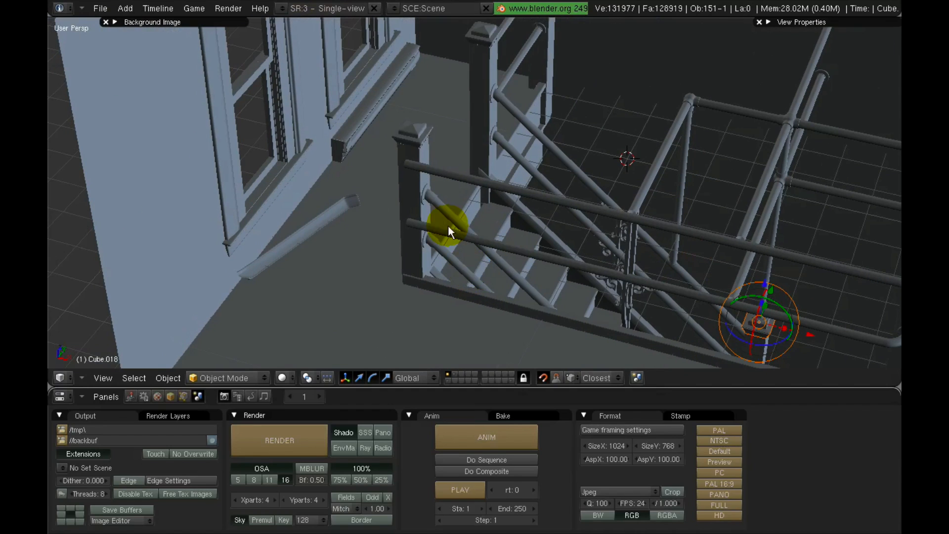
pyautogui.rightClick(417, 127)
pyautogui.press('KP_Divide')
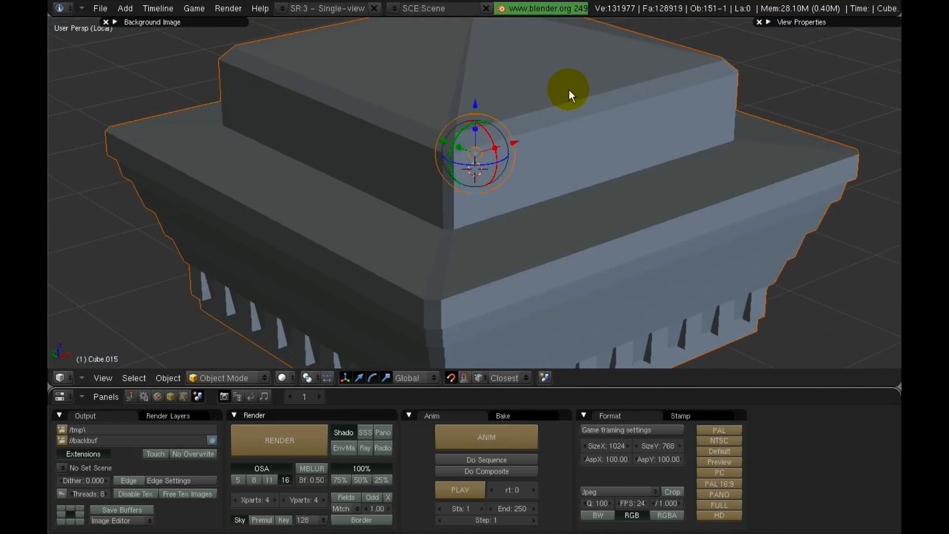
pyautogui.moveTo(569, 90); pyautogui.dragTo(616, 149, button='middle')
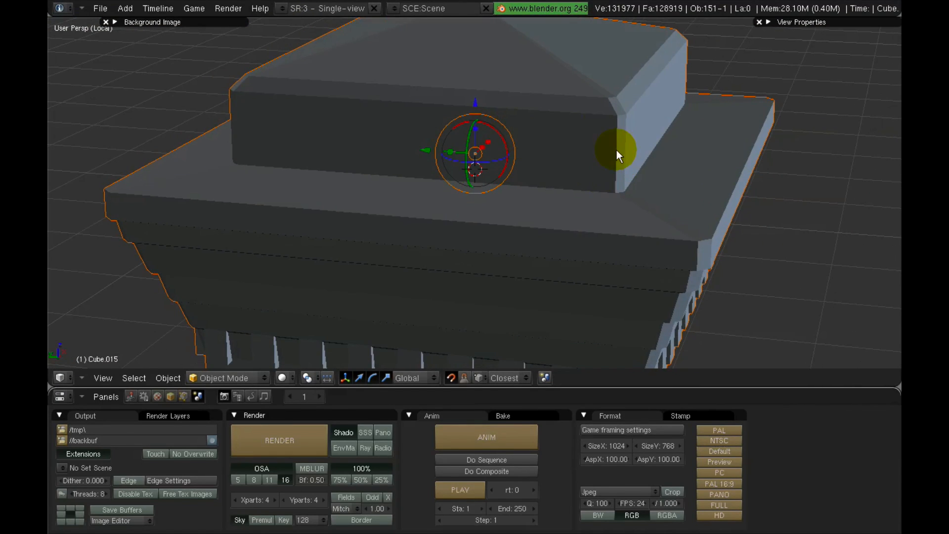
pyautogui.moveTo(674, 265); pyautogui.dragTo(493, 262, button='middle')
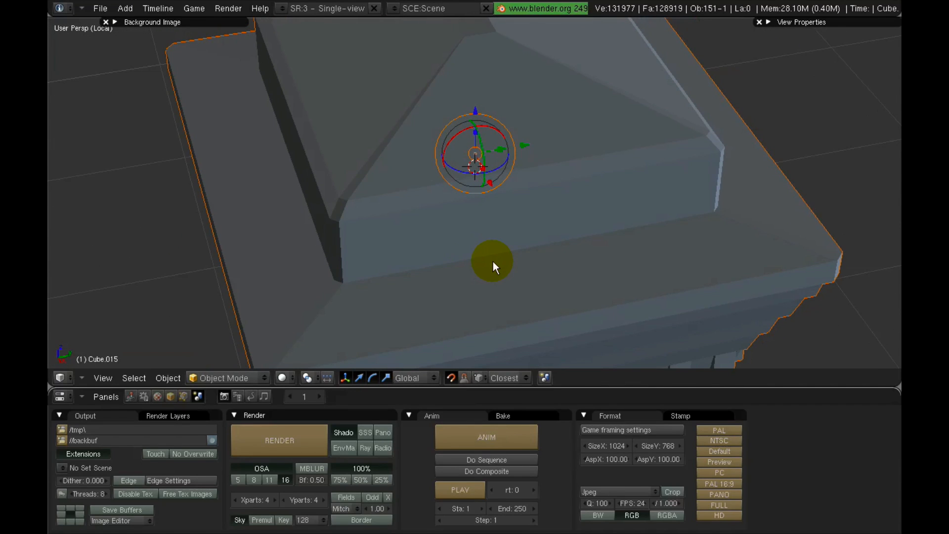
pyautogui.press('KP_Divide')
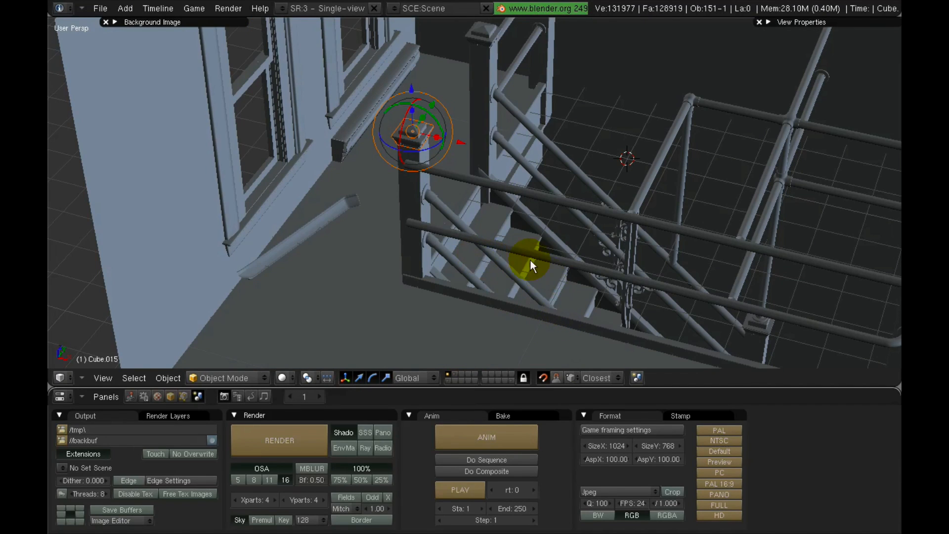
# - Isolate the stairs, examine the rounded nosing of the treads in Object and Edit Mode, and return to the full scene
pyautogui.rightClick(503, 221)
pyautogui.press('KP_Divide')
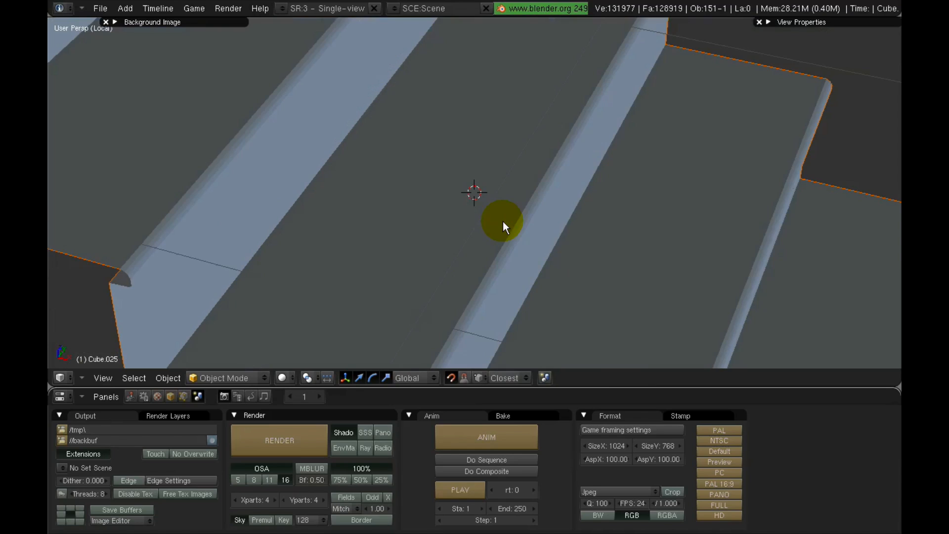
pyautogui.press('Tab')
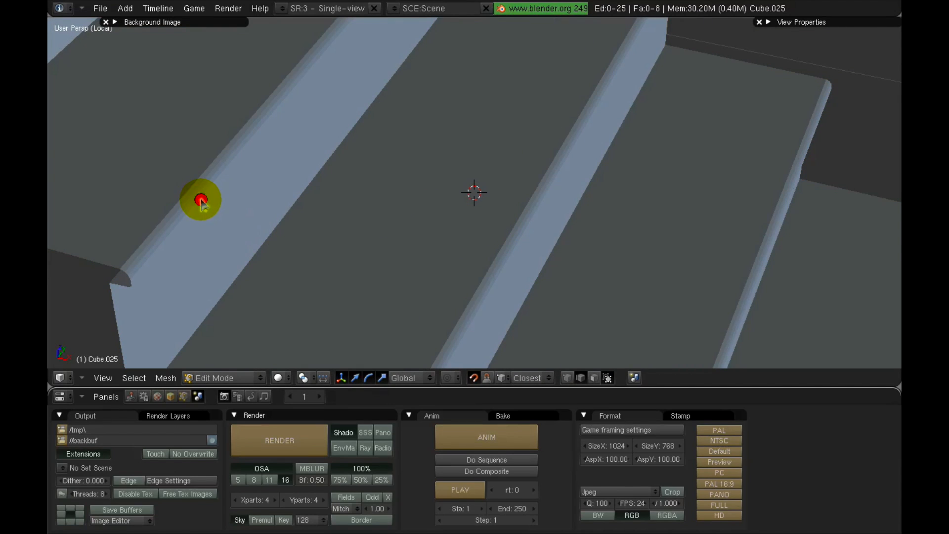
pyautogui.press('Tab')
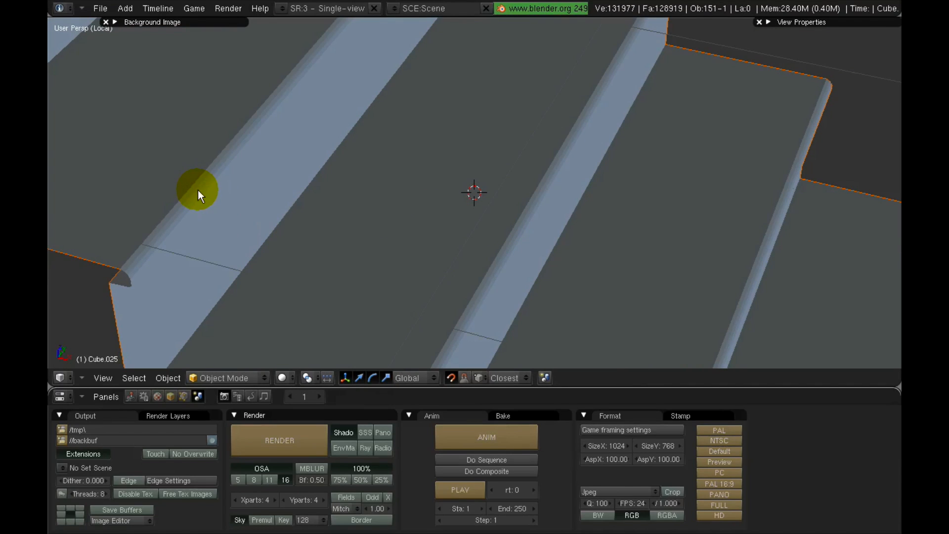
pyautogui.moveTo(198, 191); pyautogui.dragTo(471, 270, button='middle')
pyautogui.press('Tab')
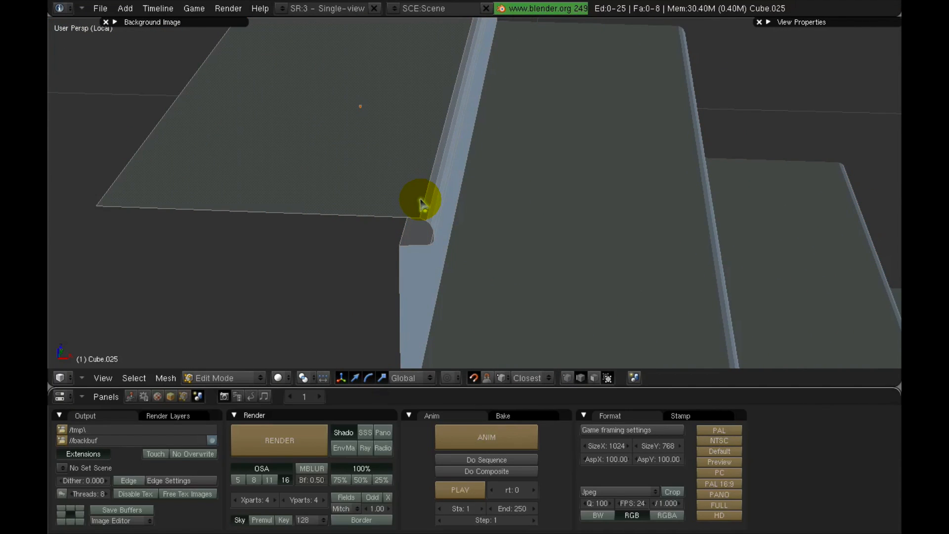
pyautogui.moveTo(423, 201); pyautogui.dragTo(373, 178, button='middle')
pyautogui.press('a')
pyautogui.press('a')
pyautogui.press('a')
pyautogui.press('Tab')
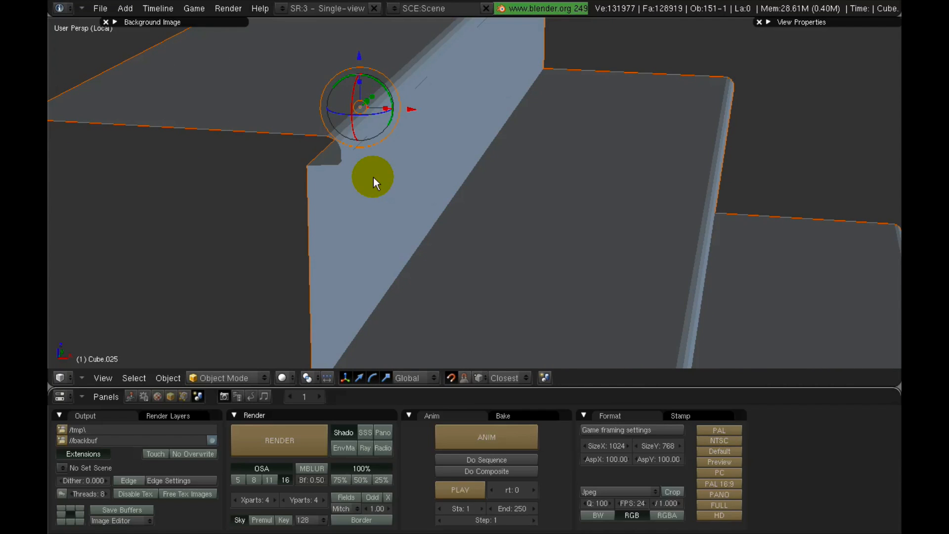
pyautogui.press('KP_Divide')
# - Clear the selection and review the complete railing around the stairwell
pyautogui.press('a')
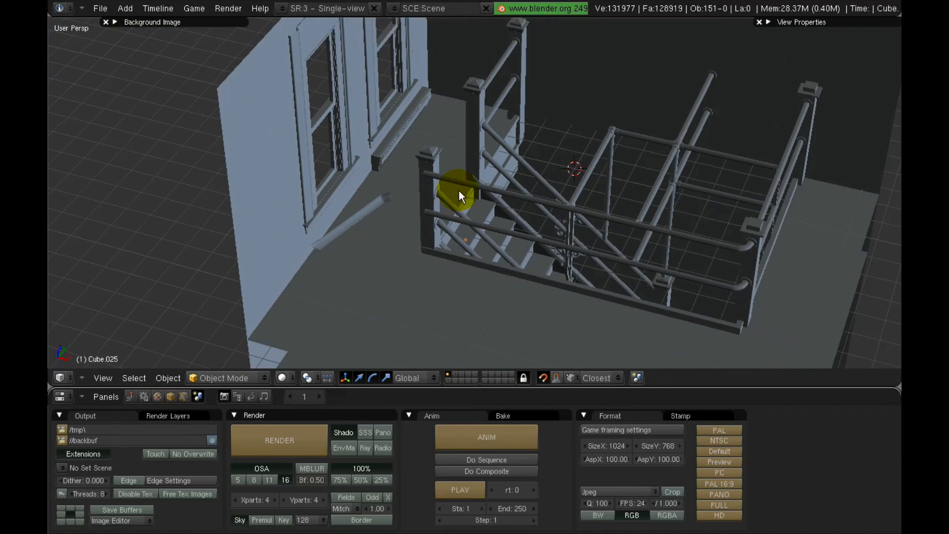
pyautogui.moveTo(459, 190); pyautogui.dragTo(482, 85, button='middle')
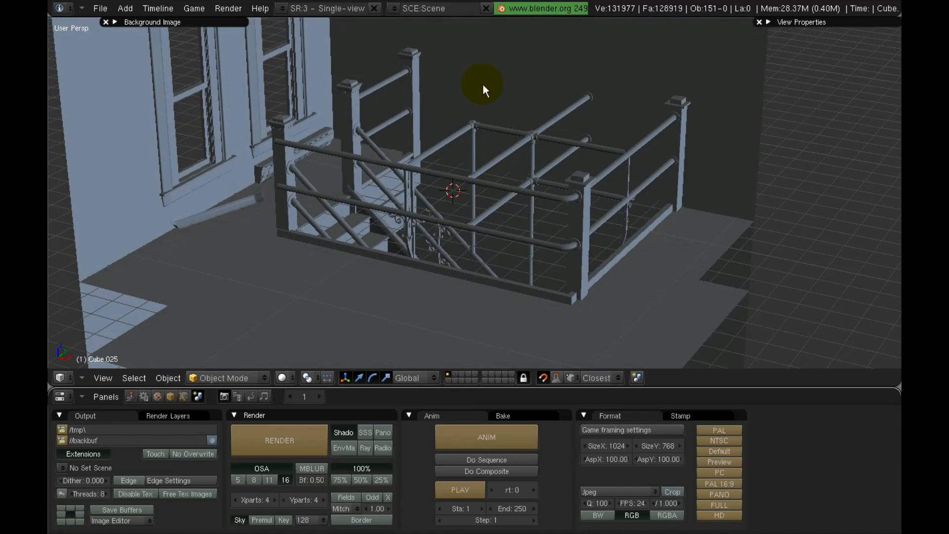
pyautogui.keyDown('shift'); pyautogui.moveTo(367, 246); pyautogui.dragTo(354, 306, button='middle'); pyautogui.keyUp('shift')
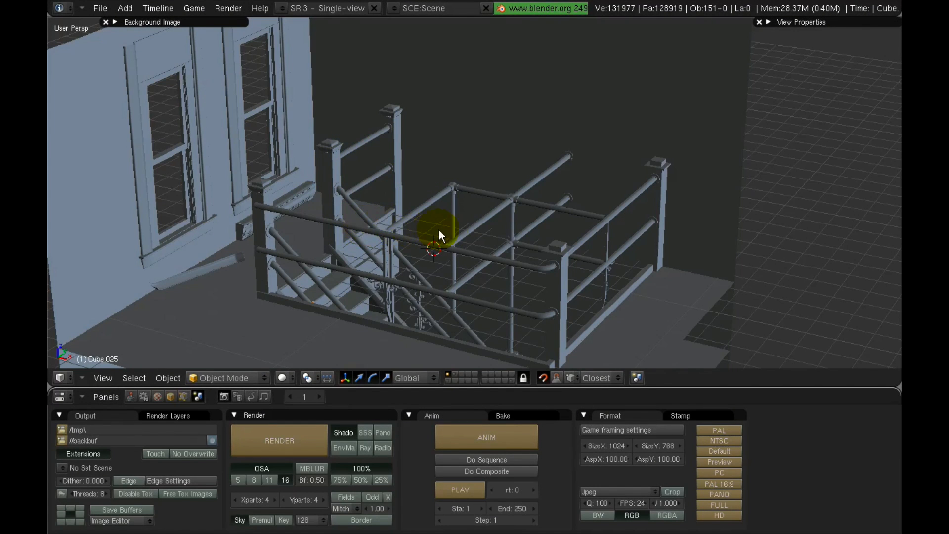
pyautogui.keyDown('shift'); pyautogui.moveTo(479, 245); pyautogui.dragTo(429, 209, button='middle'); pyautogui.keyUp('shift')
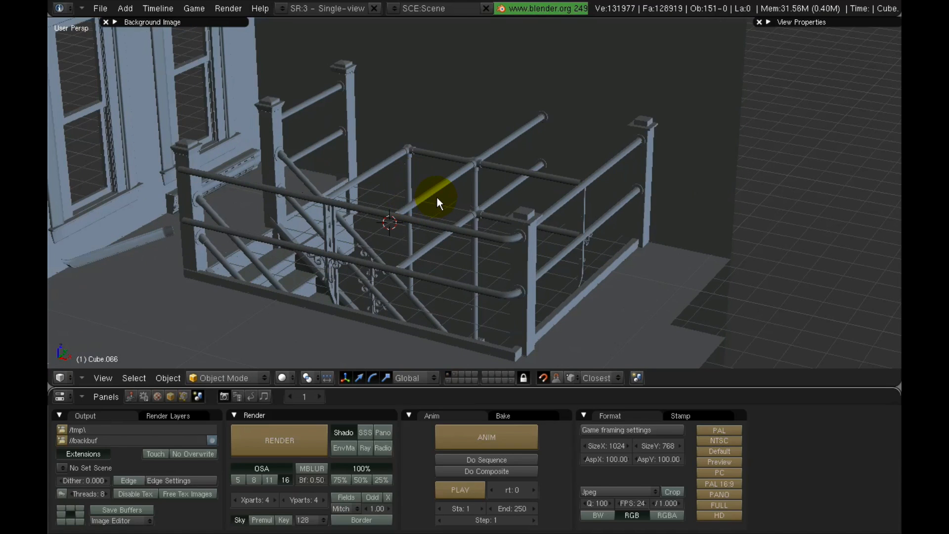
# - Add a cube mesh at the 3D cursor and isolate it in local view
pyautogui.press('space')
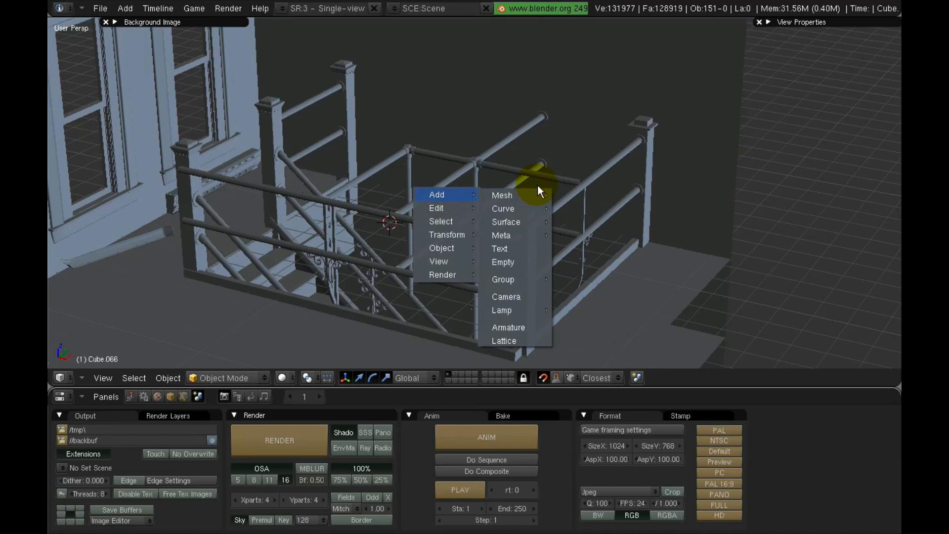
pyautogui.moveTo(531, 194)
pyautogui.click(598, 207)
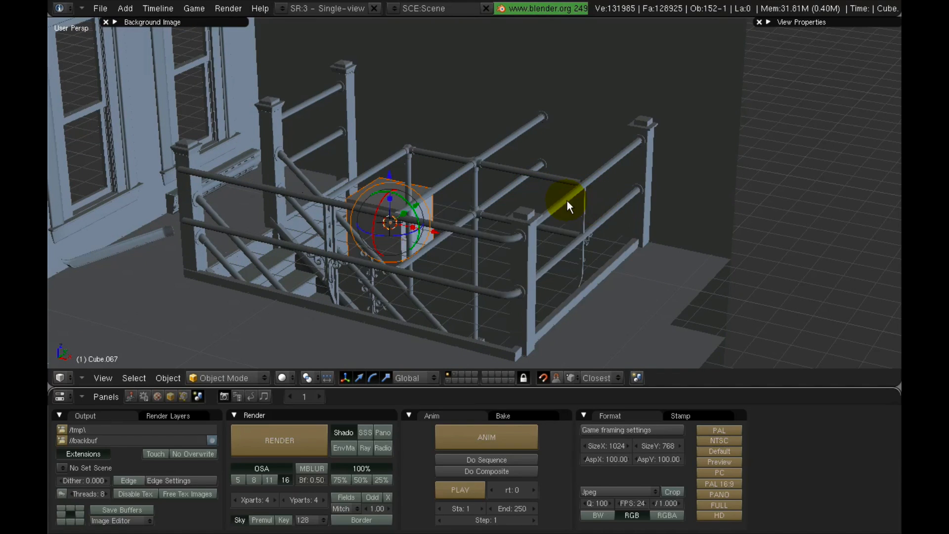
pyautogui.press('KP_Divide')
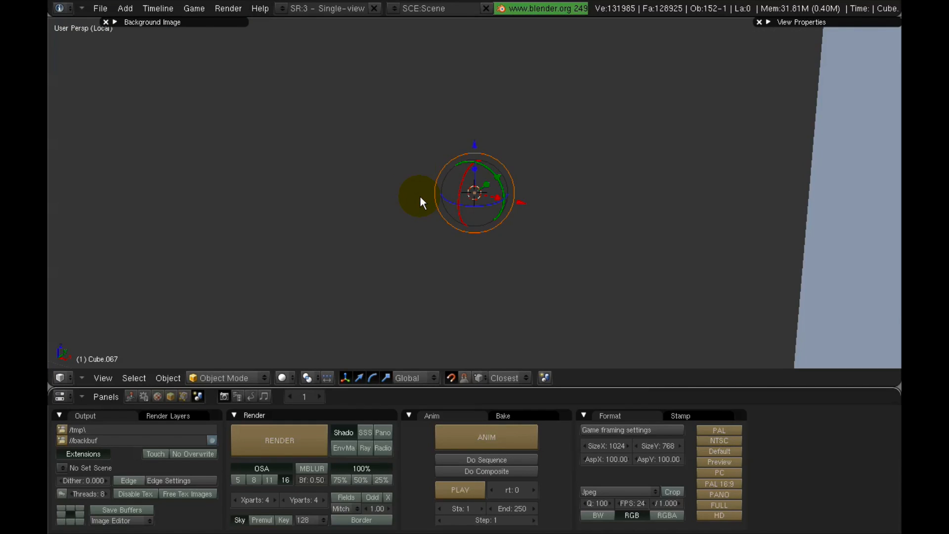
pyautogui.moveTo(419, 168); pyautogui.dragTo(294, 166)
pyautogui.scroll(-5, 332, 178)
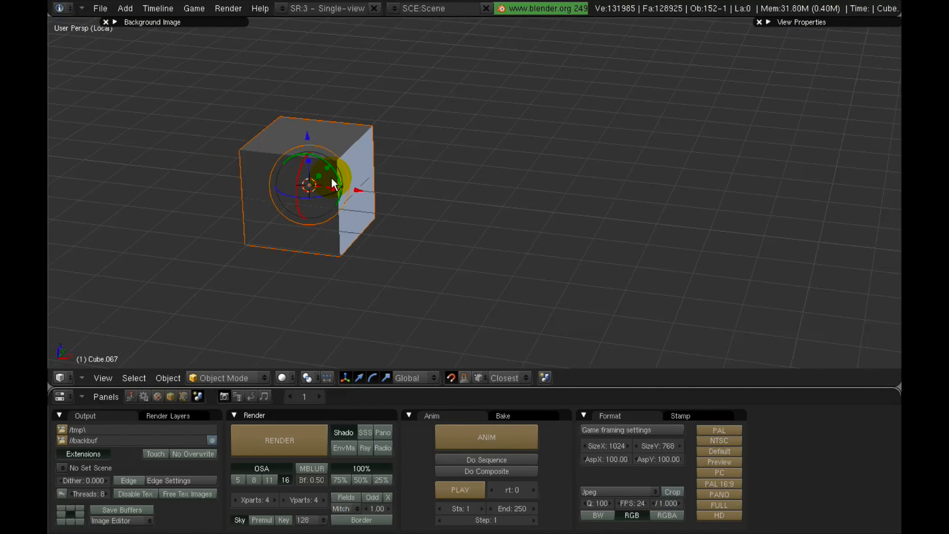
# - Duplicate the cube three times, locking global Z, and spread the copies across the floor plane
pyautogui.hotkey('shift', 'd')
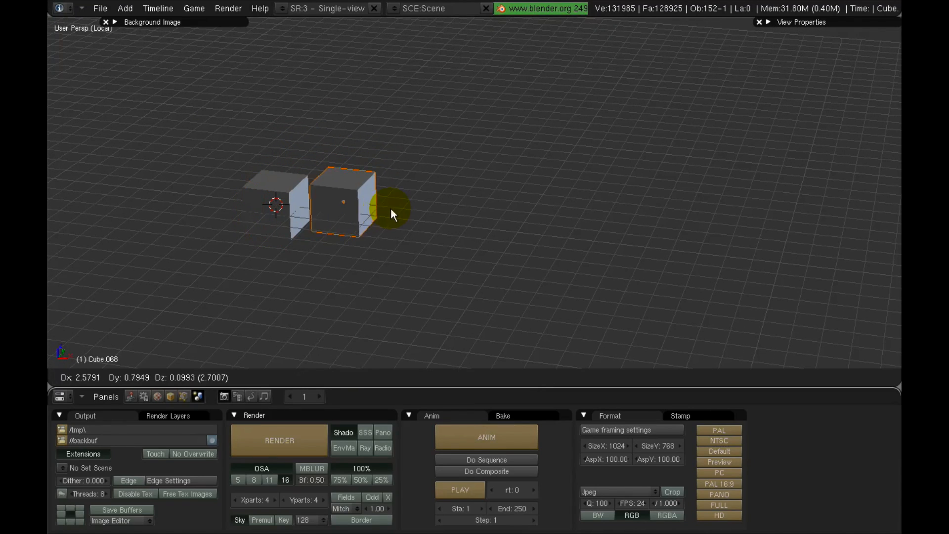
pyautogui.hotkey('shift', 'z')
pyautogui.click(516, 132)
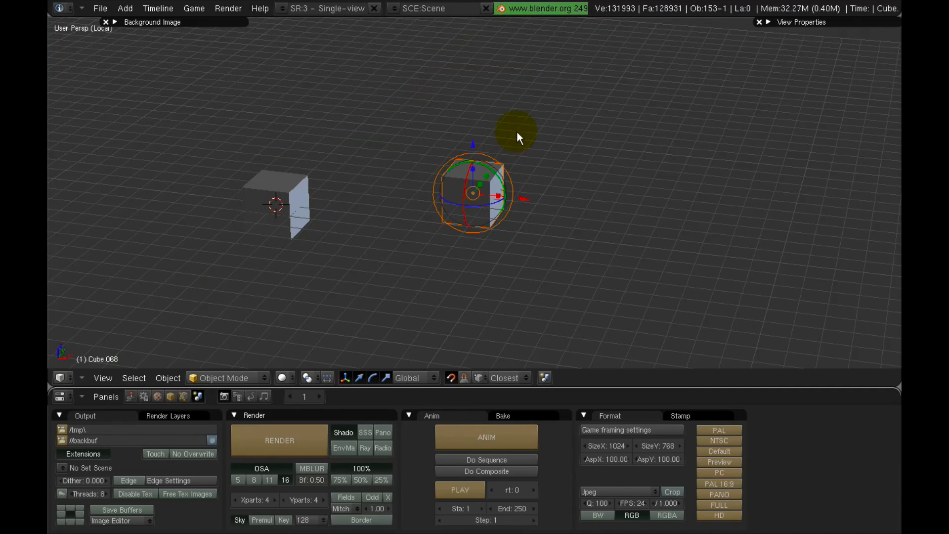
pyautogui.hotkey('shift', 'd')
pyautogui.hotkey('shift', 'z')
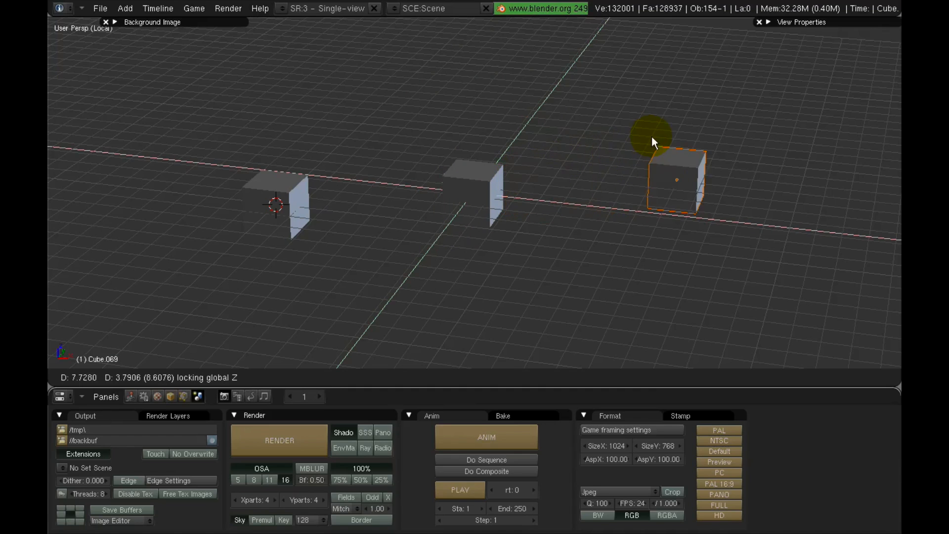
pyautogui.click(558, 115)
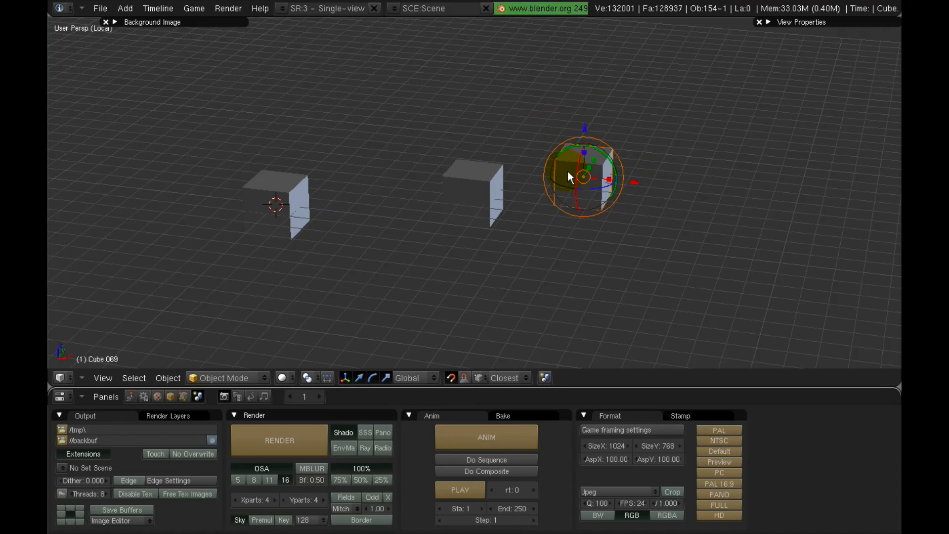
pyautogui.hotkey('shift', 'd')
pyautogui.hotkey('shift', 'z')
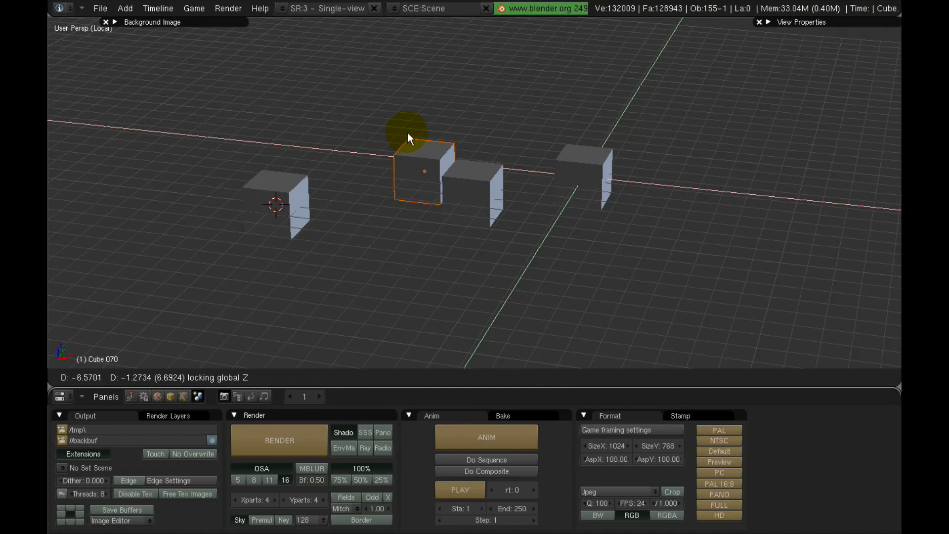
pyautogui.click(391, 111)
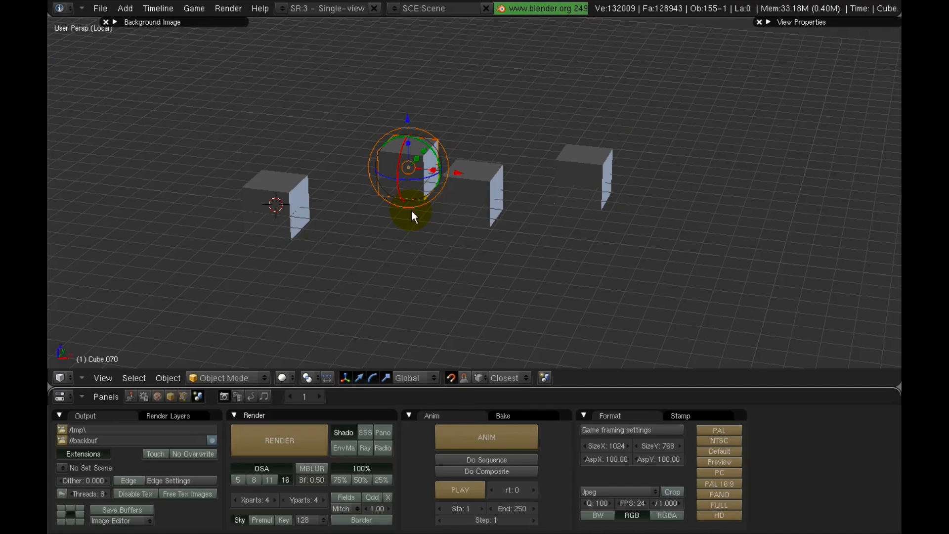
pyautogui.scroll(2, 394, 202)
pyautogui.keyDown('shift'); pyautogui.moveTo(410, 200); pyautogui.dragTo(447, 242, button='middle'); pyautogui.keyUp('shift')
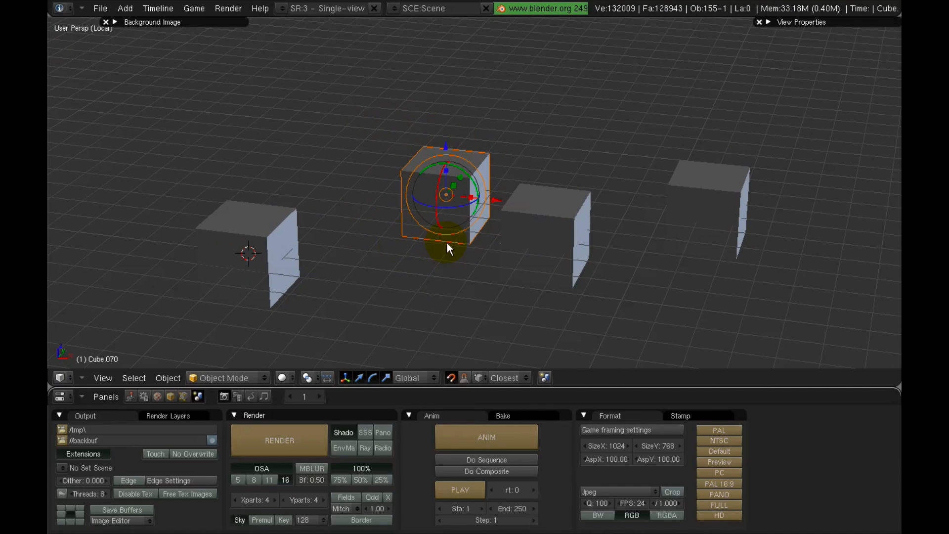
# - Bevel all edges of the original cube at the 3D cursor and return to Object Mode
pyautogui.rightClick(249, 205)
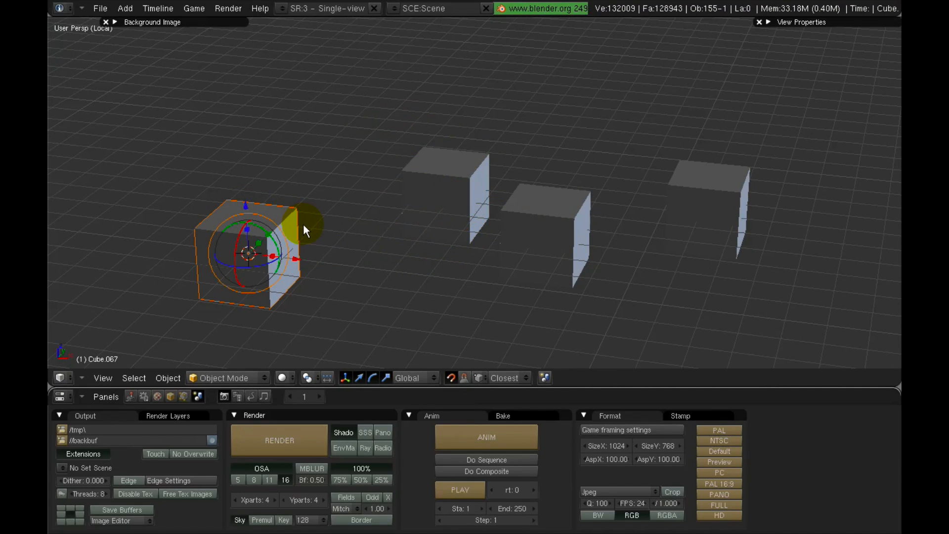
pyautogui.press('Tab')
pyautogui.press('w')
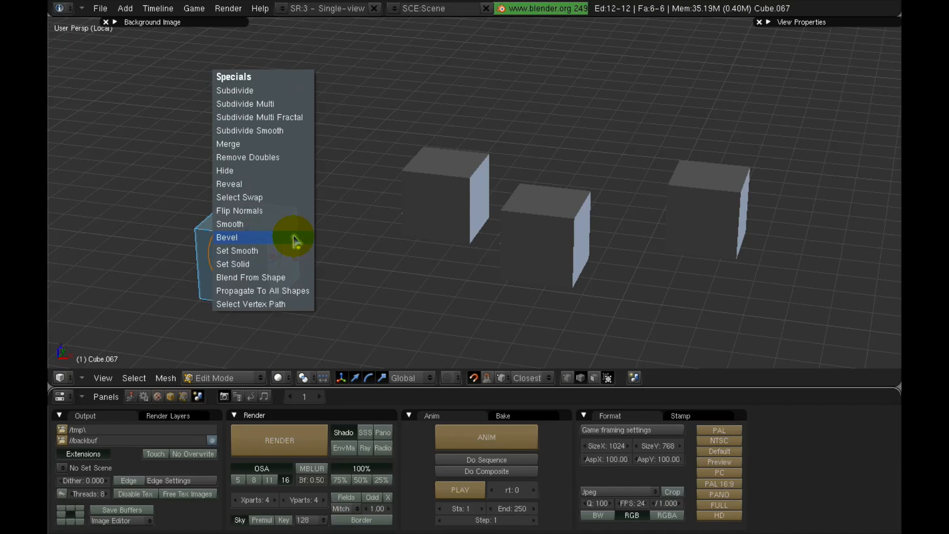
pyautogui.click(279, 238)
pyautogui.click(295, 218)
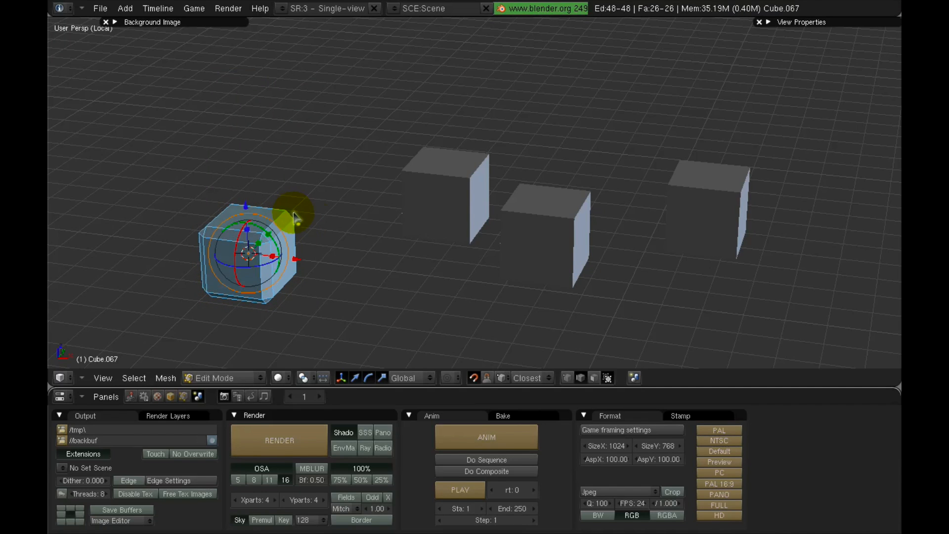
pyautogui.press('Tab')
pyautogui.moveTo(336, 237); pyautogui.dragTo(339, 202, button='middle')
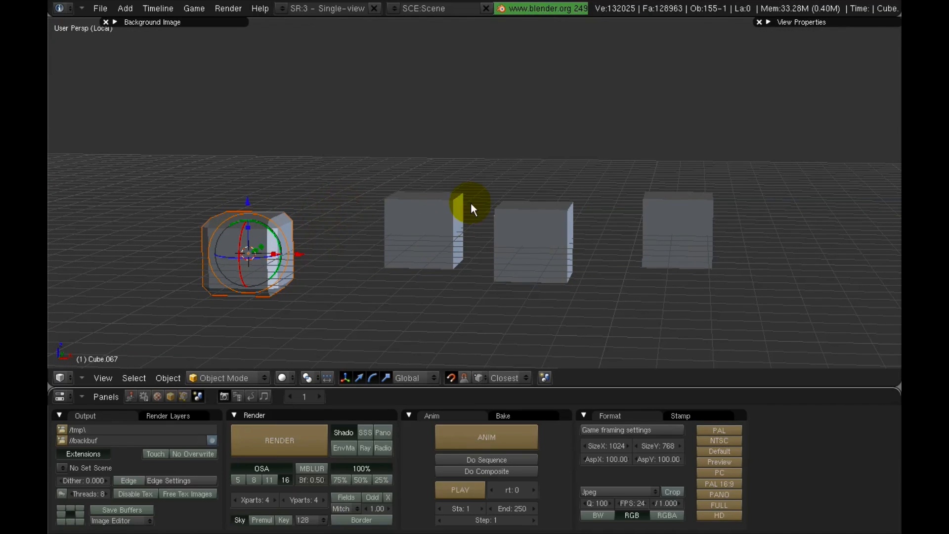
# - Try replacing the plain cubes by duplicating the beveled cube, and erase the copy
pyautogui.rightClick(437, 202)
pyautogui.rightClick(520, 212)
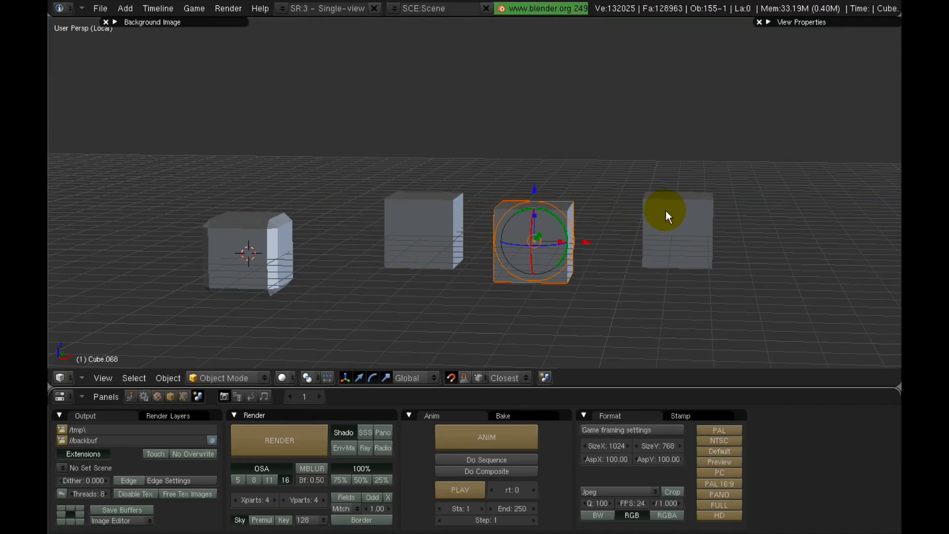
pyautogui.rightClick(276, 237)
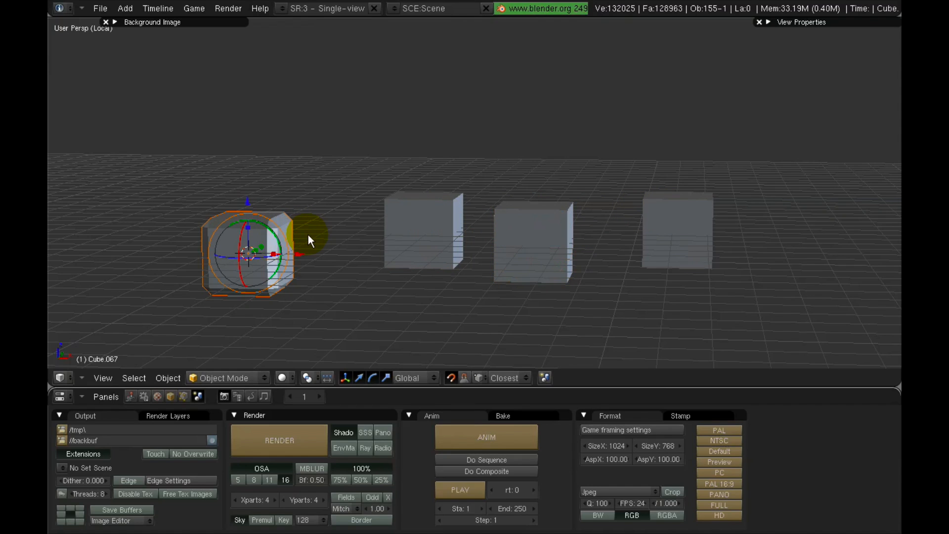
pyautogui.hotkey('shift', 'd')
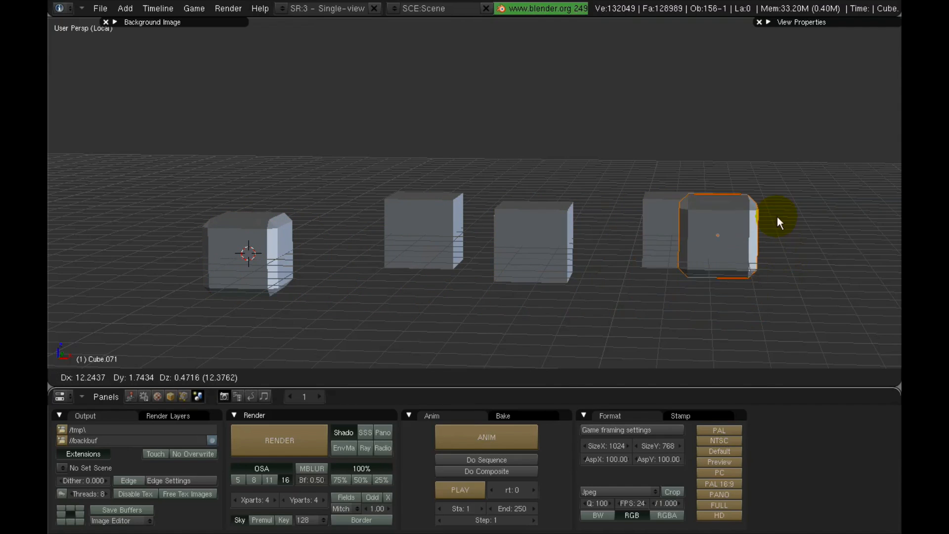
pyautogui.click(450, 296)
pyautogui.press('x')
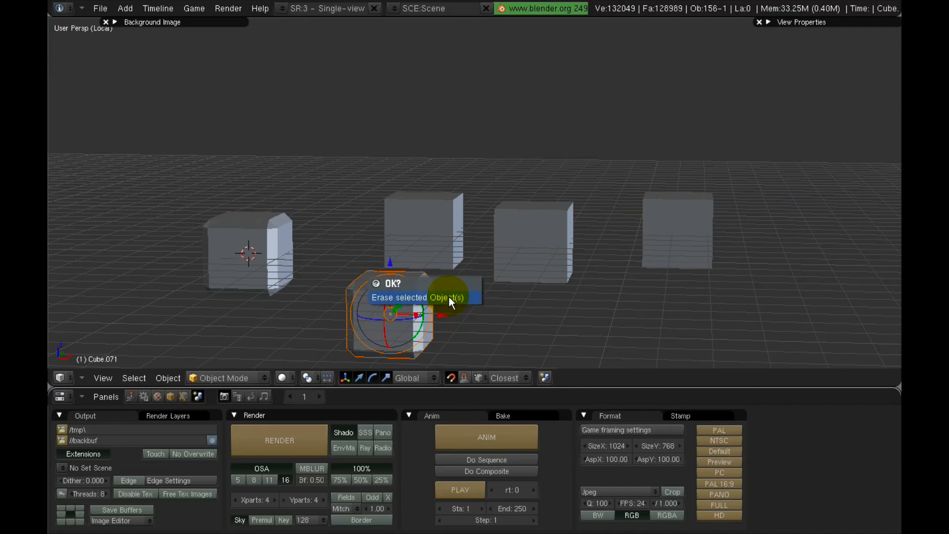
pyautogui.click(449, 297)
# - Link the three plain cubes to the beveled cube's mesh data and clear the selection
pyautogui.rightClick(403, 223)
pyautogui.keyDown('shift'); pyautogui.rightClick(513, 237); pyautogui.keyUp('shift')
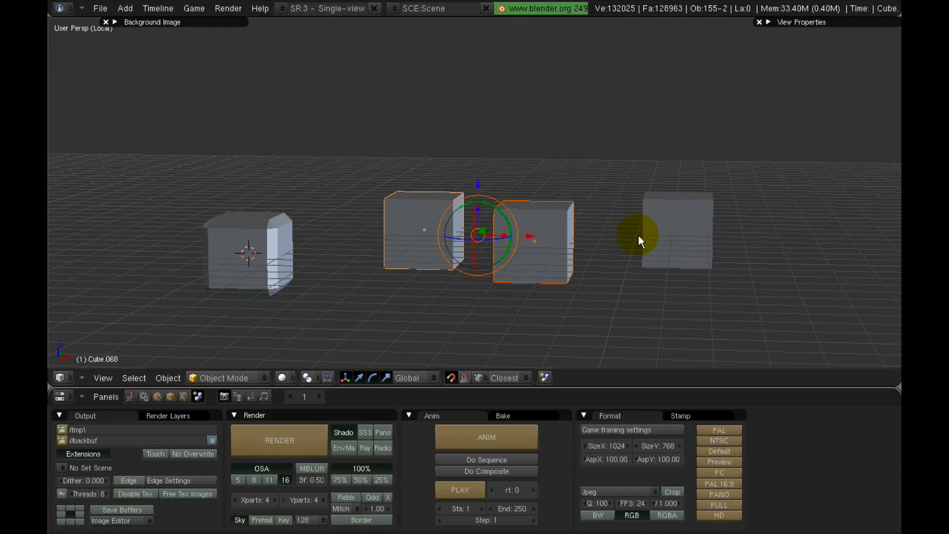
pyautogui.keyDown('shift'); pyautogui.rightClick(647, 237); pyautogui.keyUp('shift')
pyautogui.keyDown('shift'); pyautogui.rightClick(241, 234); pyautogui.keyUp('shift')
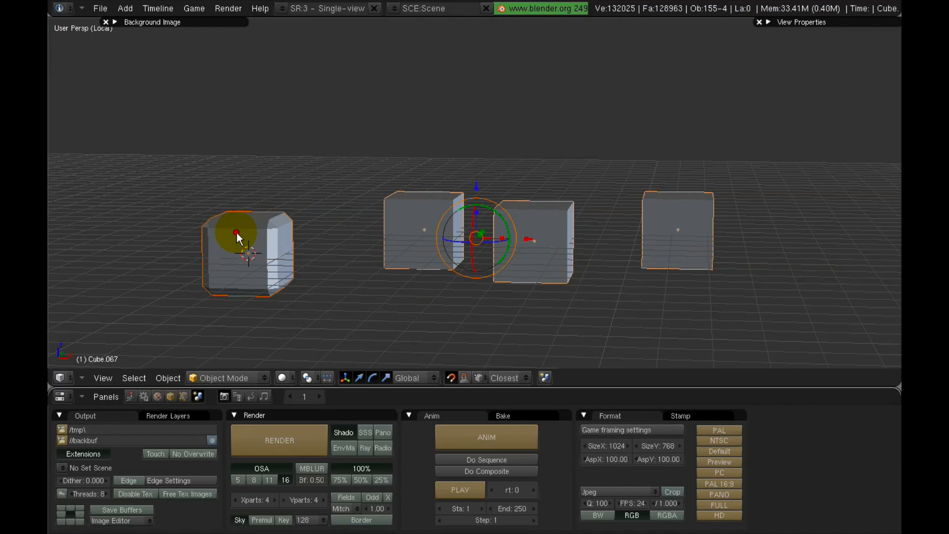
pyautogui.hotkey('ctrl', 'l')
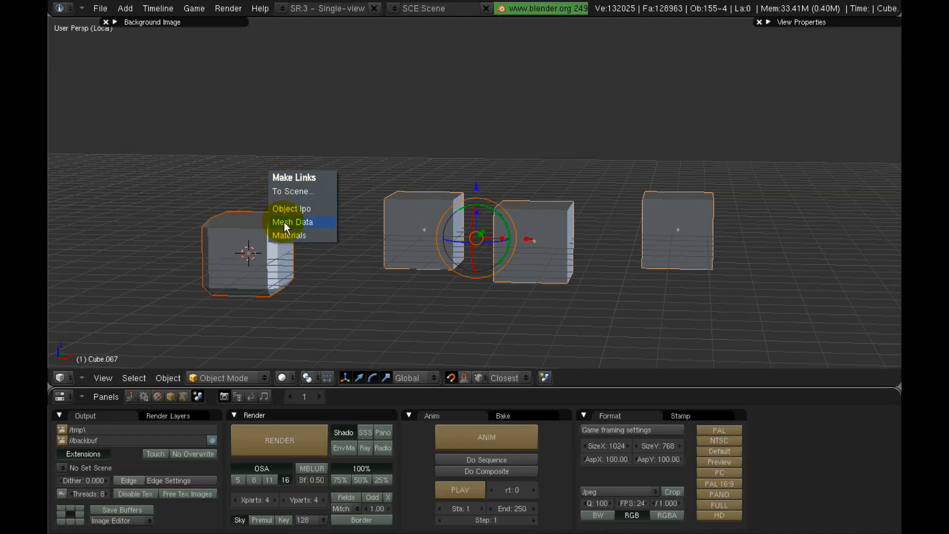
pyautogui.click(298, 222)
pyautogui.press('a')
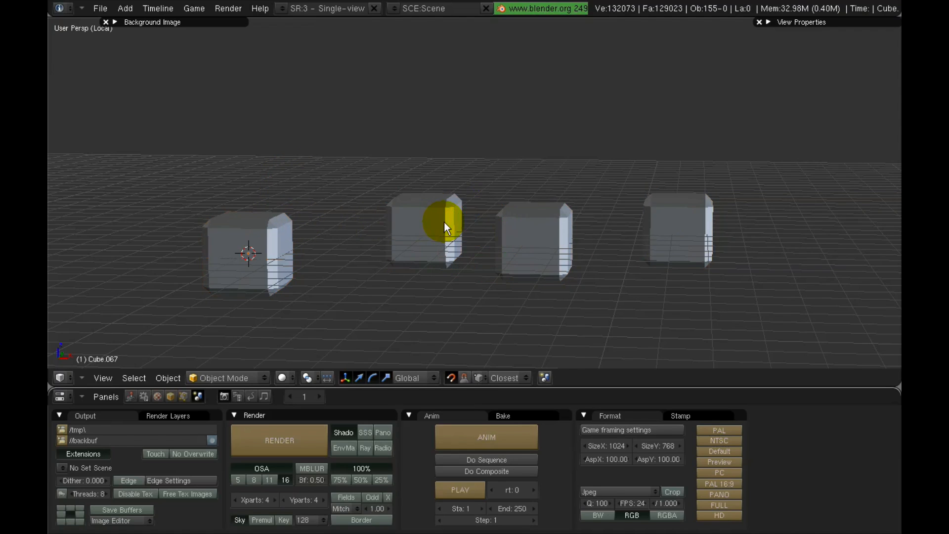
pyautogui.moveTo(487, 207); pyautogui.dragTo(458, 252, button='middle')
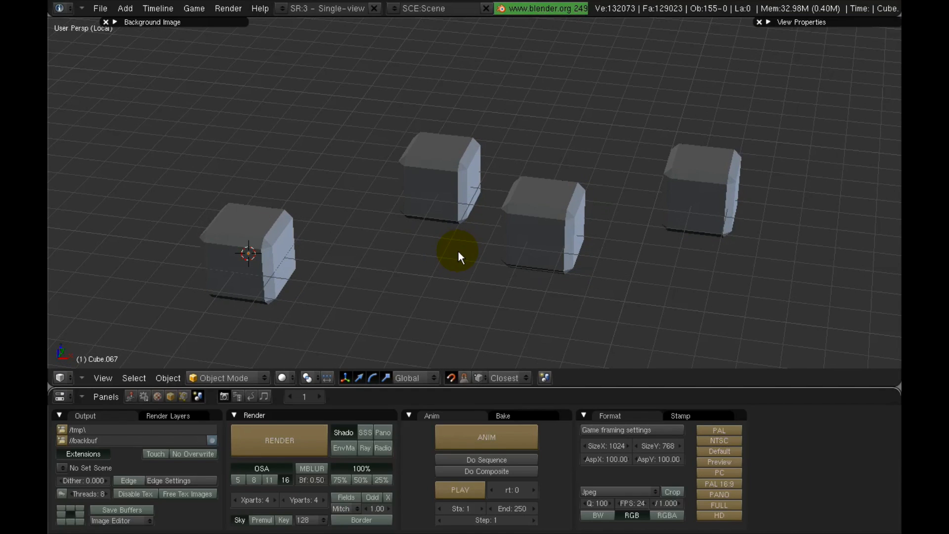
# - Try moving an upper edge of the original cube in Edit Mode to test the linked mesh, and cancel the move
pyautogui.rightClick(268, 229)
pyautogui.press('Tab')
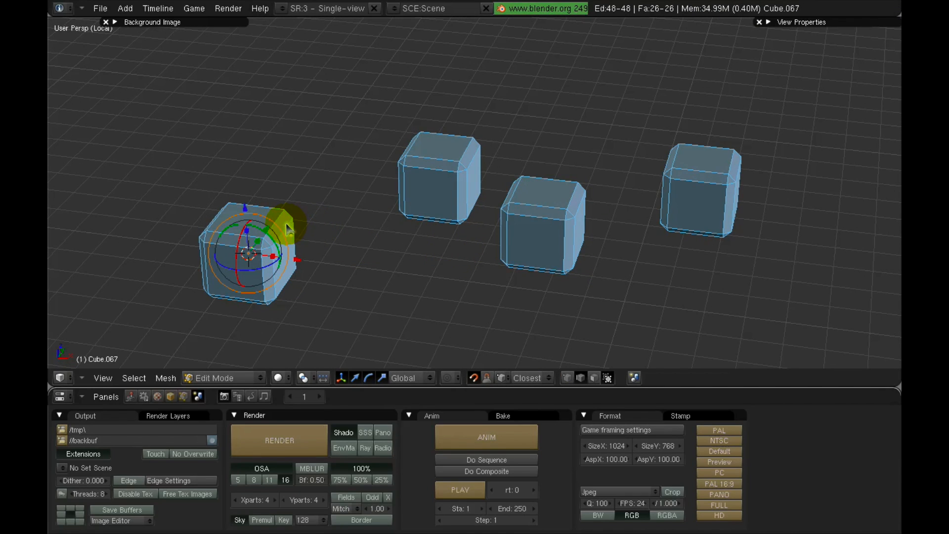
pyautogui.rightClick(270, 218)
pyautogui.moveTo(324, 229)
pyautogui.mouseDown()
pyautogui.moveTo(356, 231)
pyautogui.moveTo(341, 229)
pyautogui.mouseUp()
pyautogui.rightClick(341, 231)
pyautogui.press('Tab')
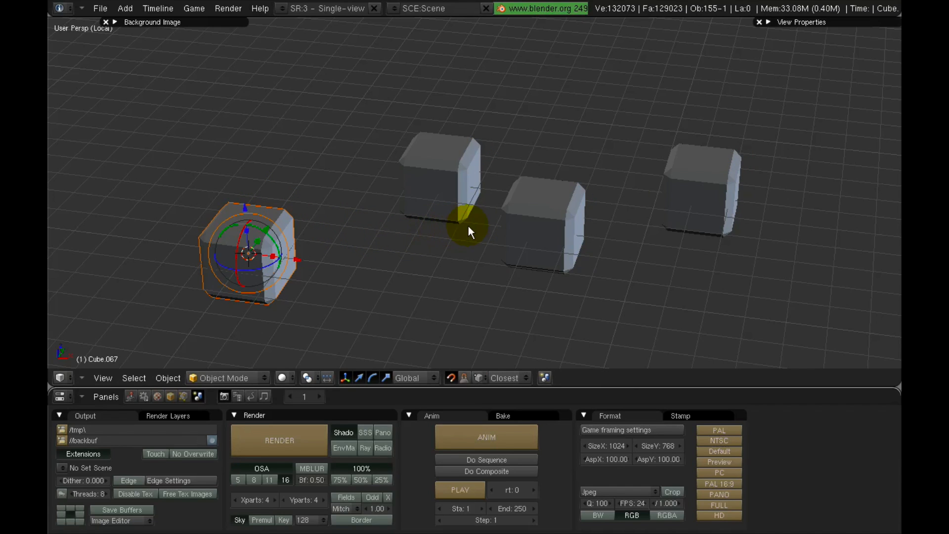
# - Test the shared mesh from the farthest copy by moving its upper edge, cancel the move, and clear the edge selection
pyautogui.rightClick(686, 168)
pyautogui.press('Tab')
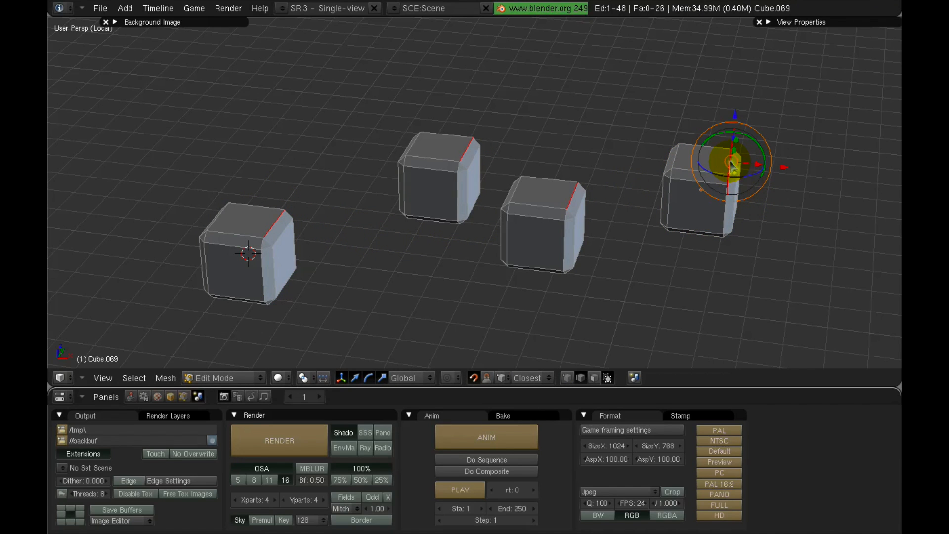
pyautogui.moveTo(784, 167); pyautogui.dragTo(807, 169)
pyautogui.rightClick(807, 169)
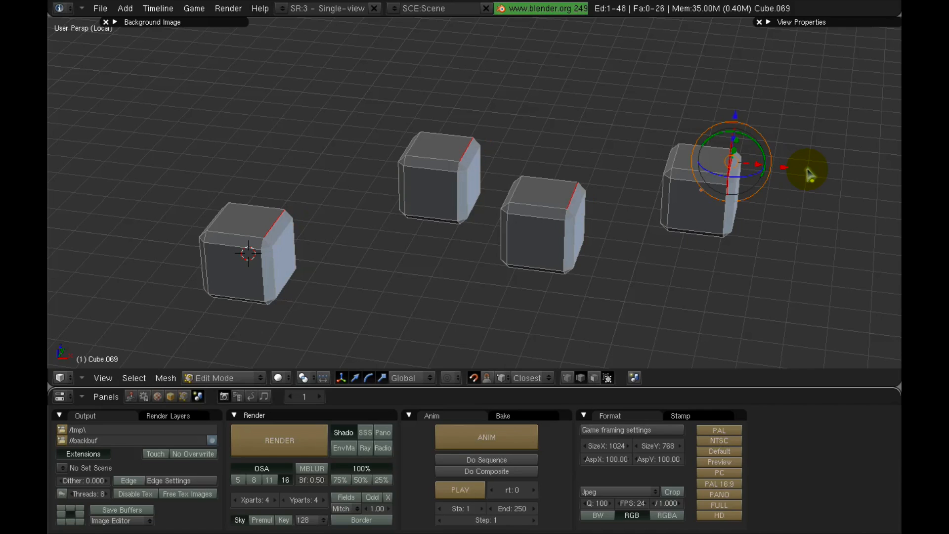
pyautogui.press('a')
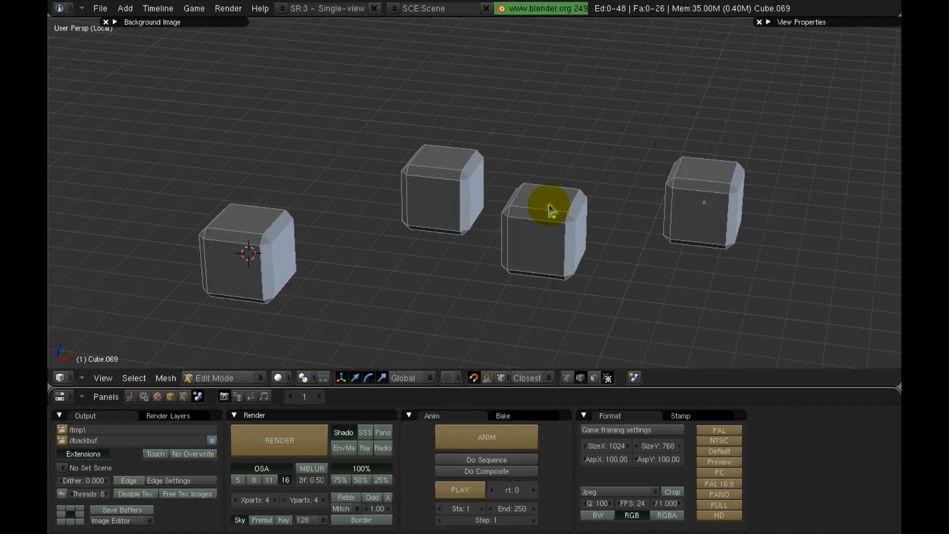
pyautogui.press('Tab')
# - Make the mesh data of the farthest copy single user
pyautogui.moveTo(501, 209); pyautogui.dragTo(505, 196, button='middle')
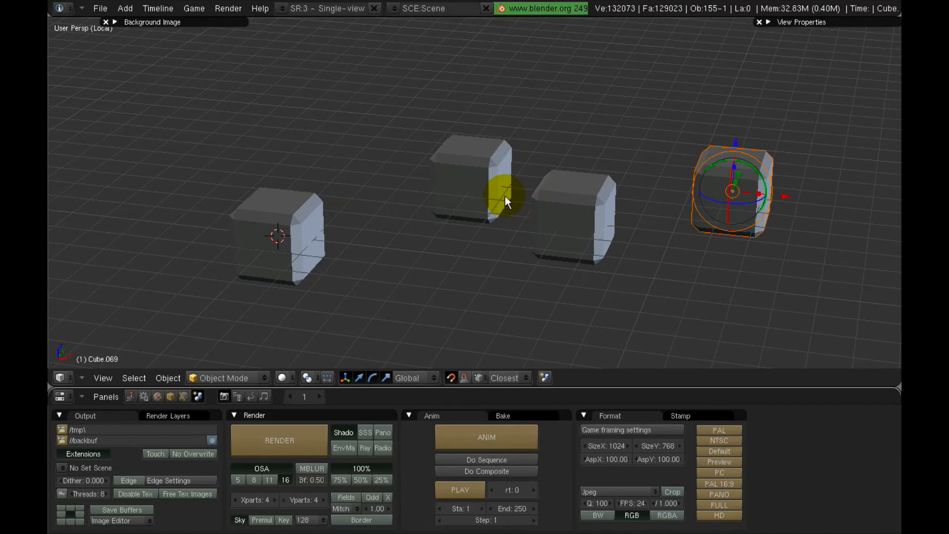
pyautogui.click(180, 394)
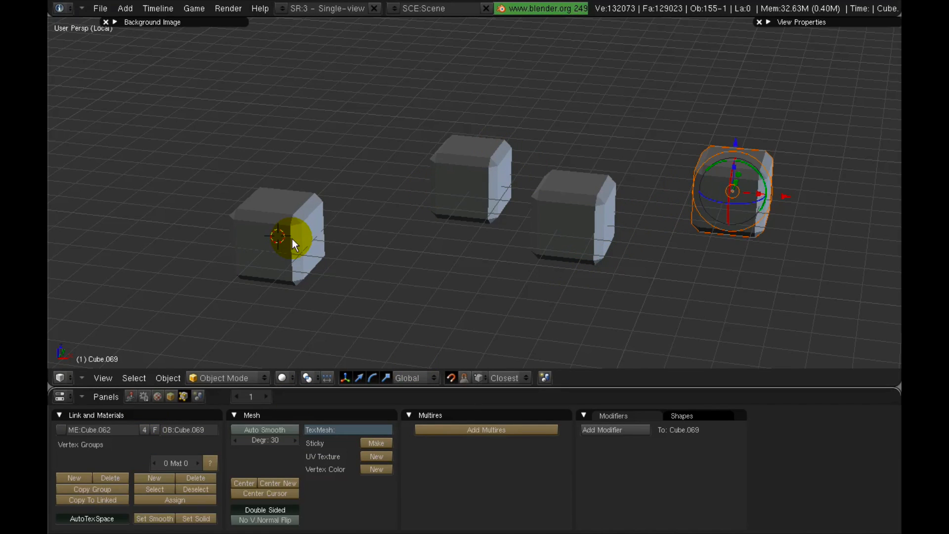
pyautogui.click(144, 429)
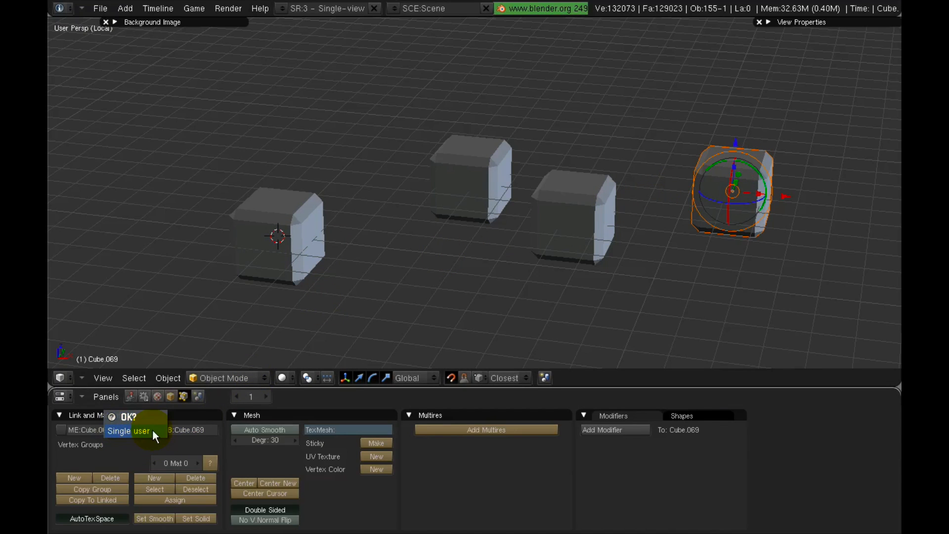
pyautogui.click(140, 431)
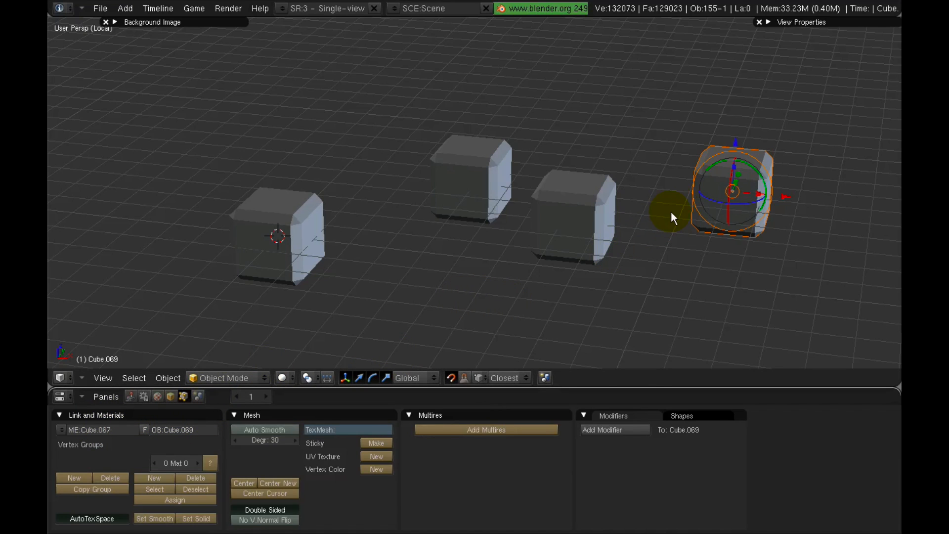
# - Try moving part of the single-user cube's mesh in Edit Mode to test its independence, and cancel the move
pyautogui.press('Tab')
pyautogui.moveTo(763, 150); pyautogui.dragTo(771, 102, button='right')
pyautogui.rightClick(771, 102)
pyautogui.press('Tab')
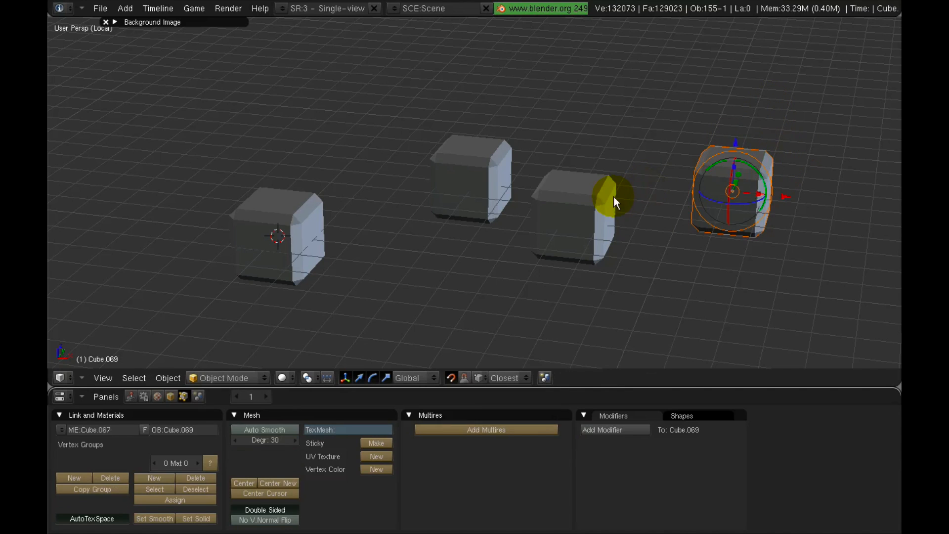
# - Try moving an upper edge of the rear middle cube in Edit Mode to test its linked mesh, and cancel the move
pyautogui.rightClick(506, 159)
pyautogui.press('Tab')
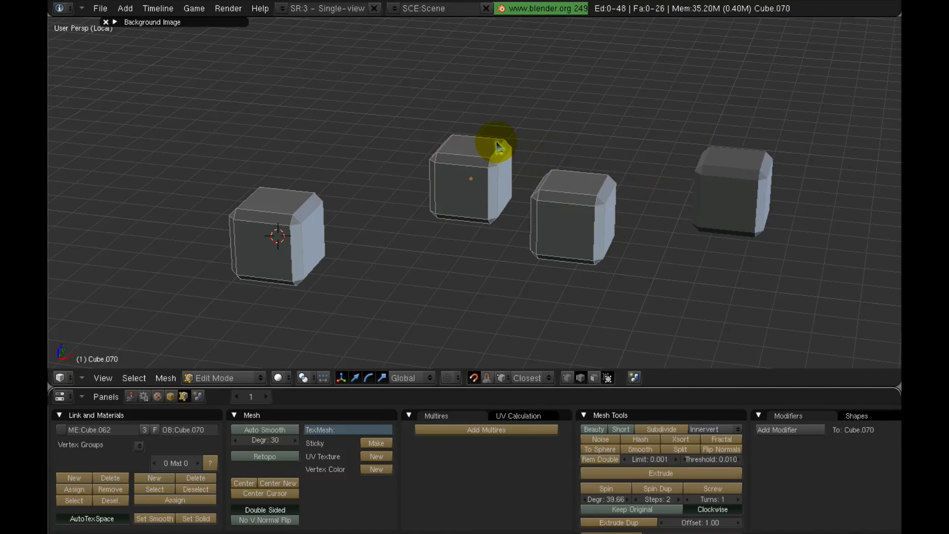
pyautogui.moveTo(492, 144); pyautogui.dragTo(499, 113, button='right')
pyautogui.rightClick(495, 105)
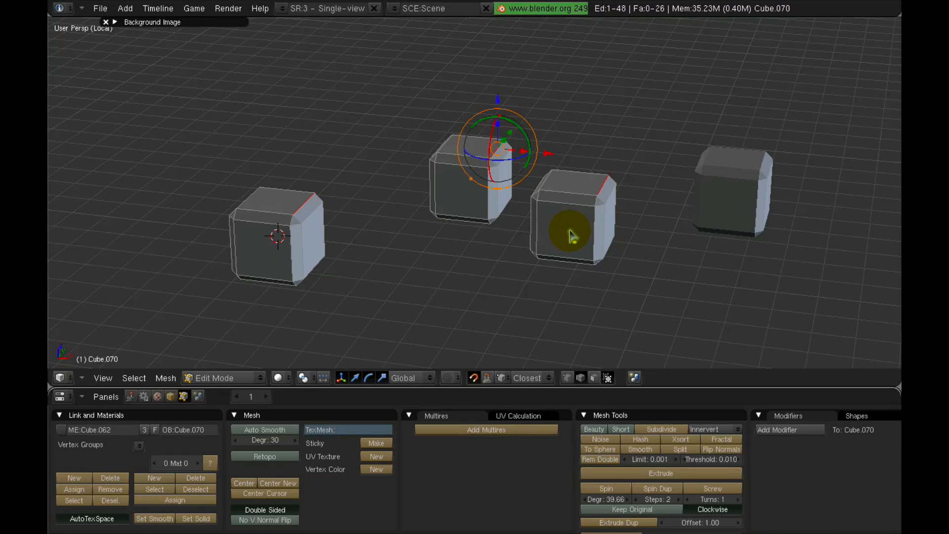
pyautogui.press('a')
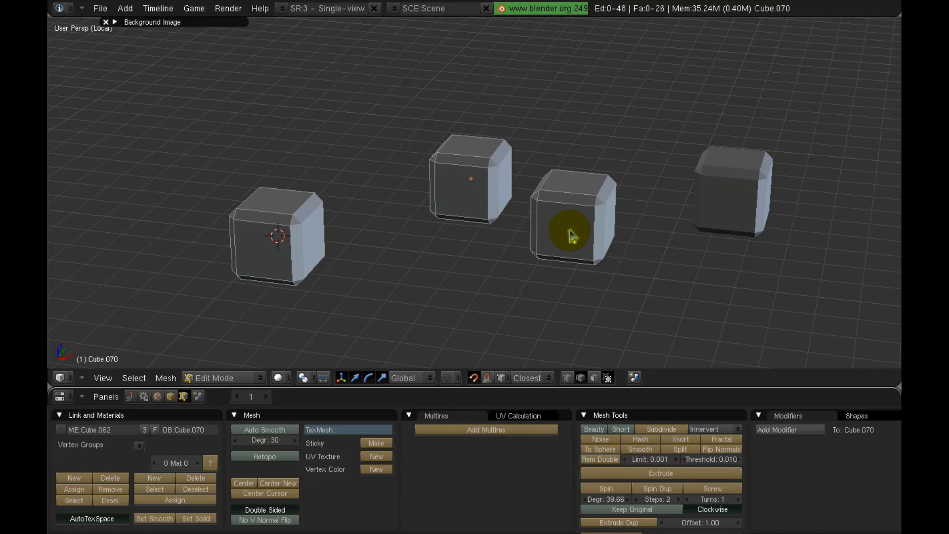
pyautogui.press('Tab')
# - Make the mesh data of the front middle cube single user
pyautogui.rightClick(583, 186)
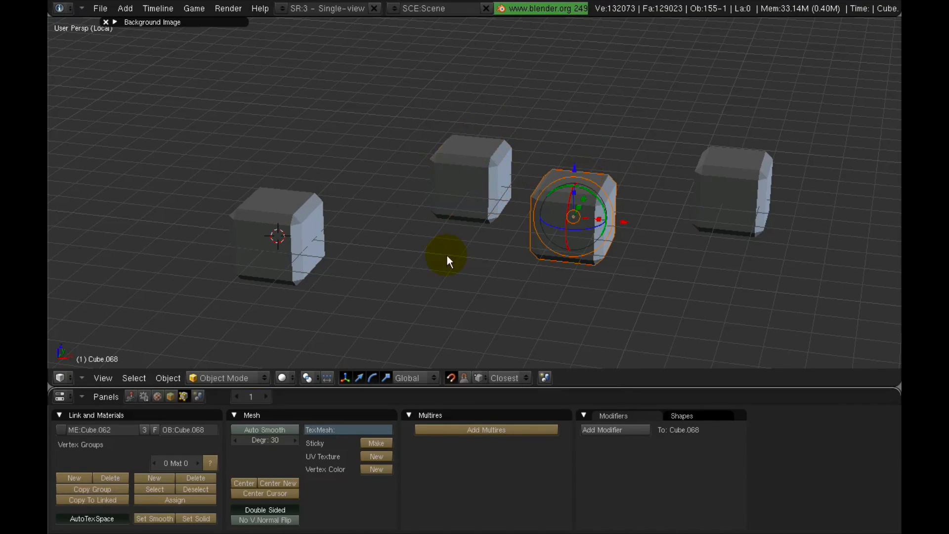
pyautogui.click(143, 430)
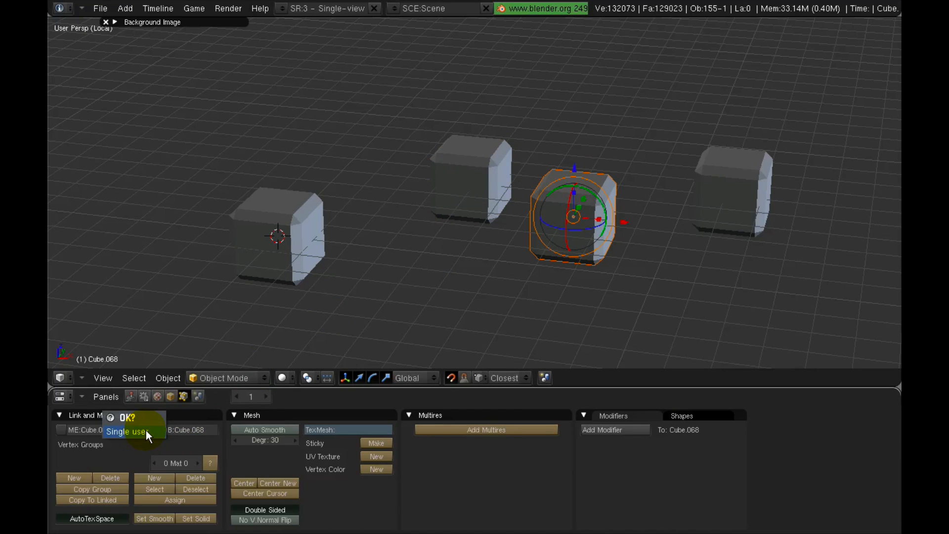
pyautogui.click(146, 430)
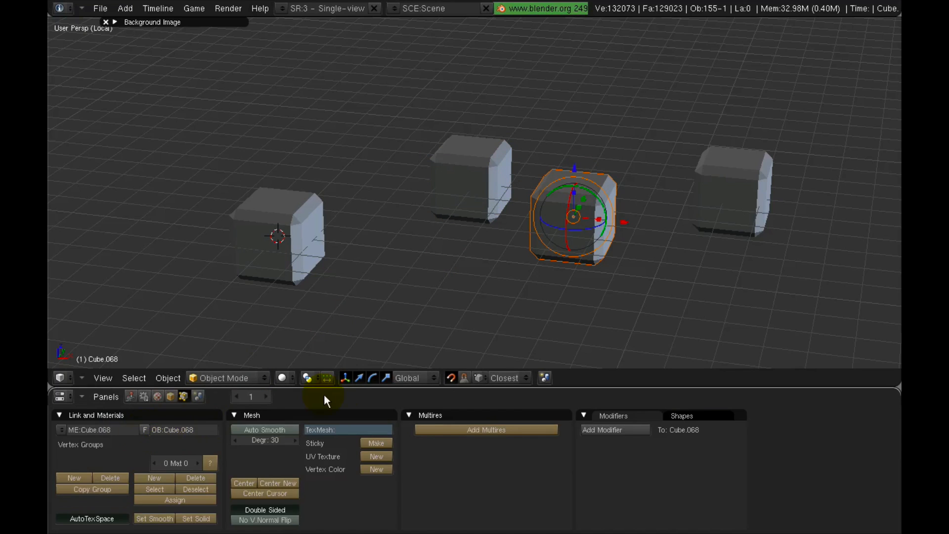
# - Link the mesh data of the farthest cube to the front middle cube with Make Links
pyautogui.keyDown('shift'); pyautogui.rightClick(743, 171); pyautogui.keyUp('shift')
pyautogui.hotkey('ctrl', 'l')
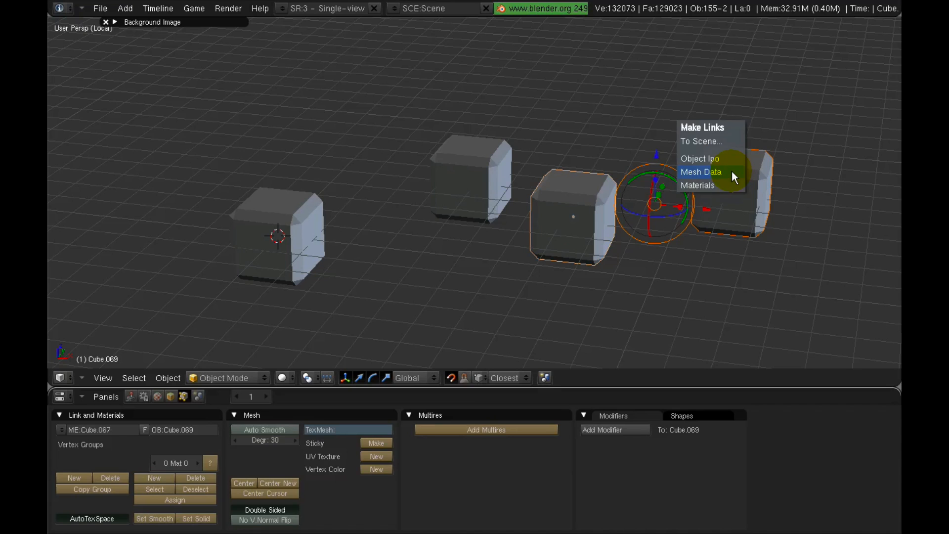
pyautogui.click(721, 171)
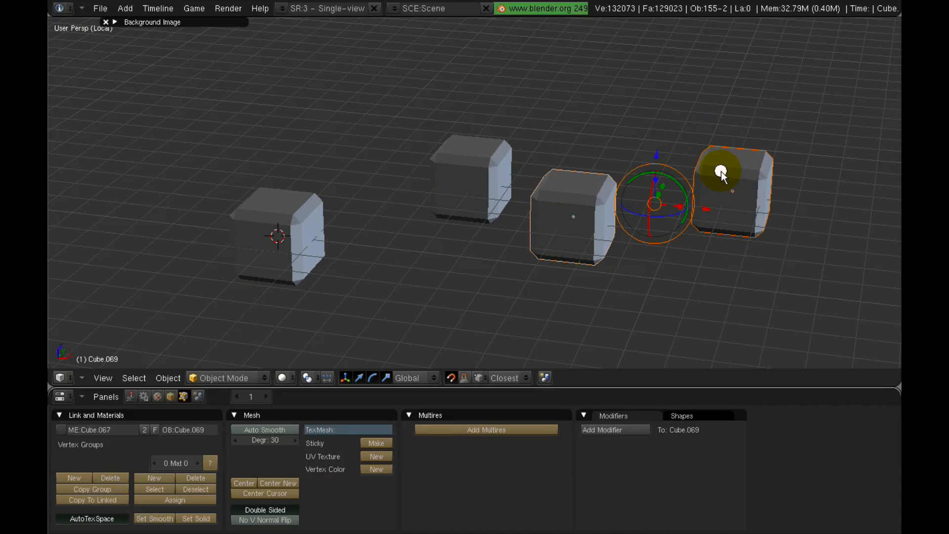
# - Test the new link by moving an upper edge of the farthest cube in Edit Mode, and cancel the move
pyautogui.rightClick(744, 167)
pyautogui.press('Tab')
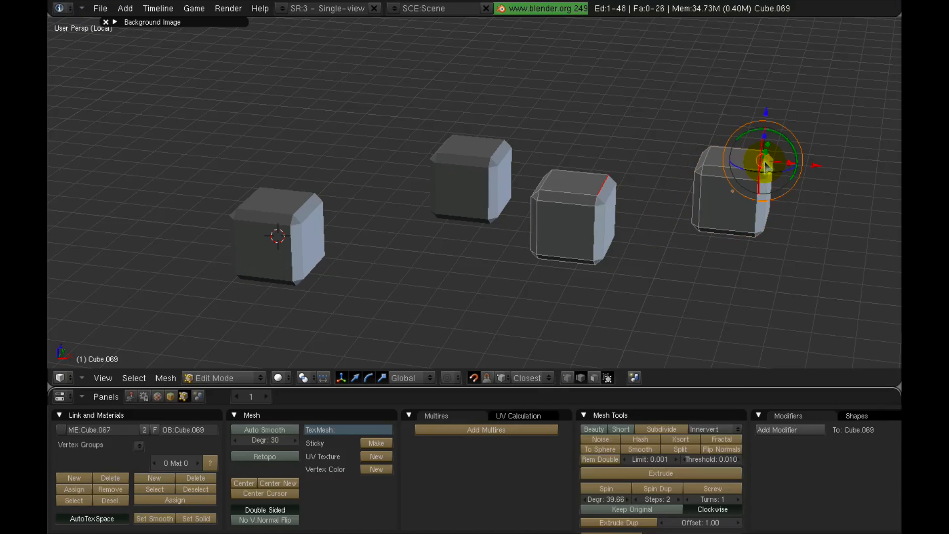
pyautogui.press('g')
pyautogui.rightClick(760, 99)
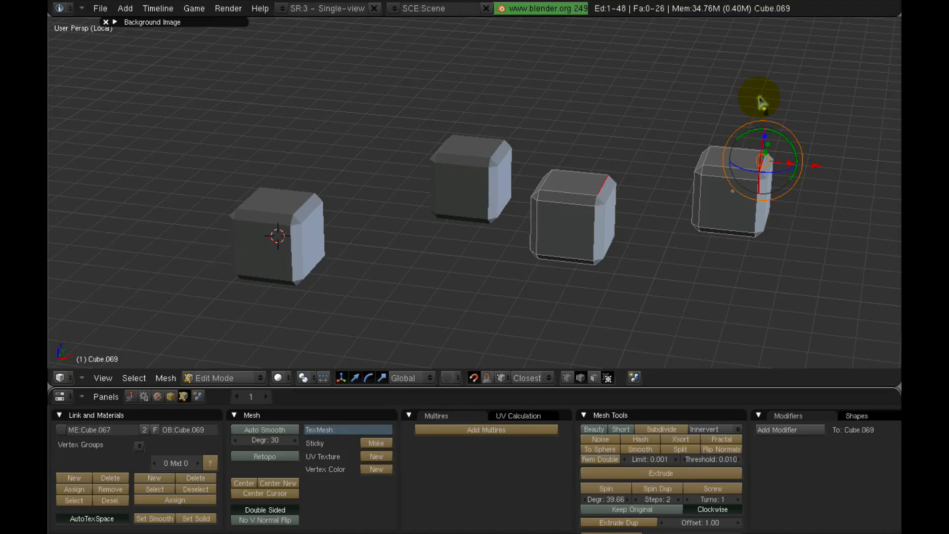
pyautogui.press('Tab')
# - Test the mesh shared by the original and rear middle cubes by moving an upper edge, and cancel the move
pyautogui.rightClick(463, 160)
pyautogui.press('Tab')
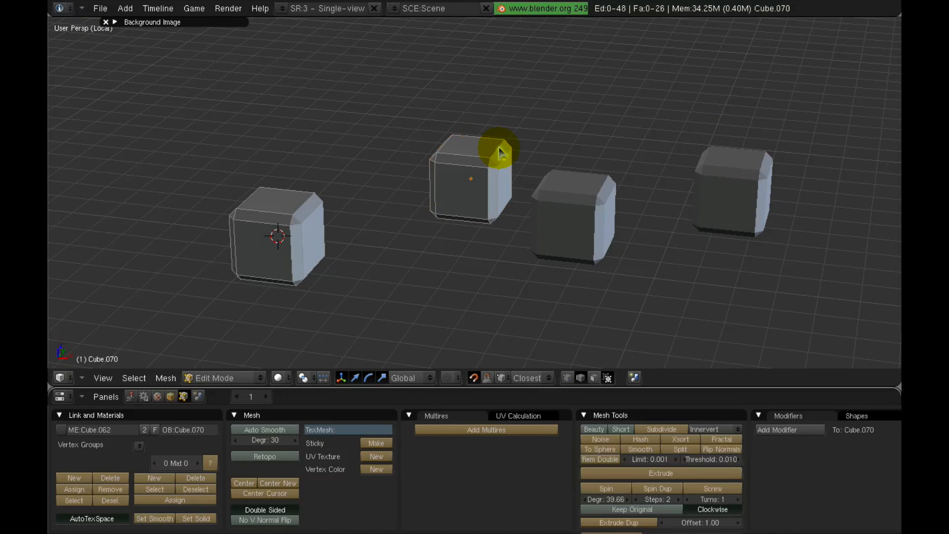
pyautogui.rightClick(499, 148)
pyautogui.press('g')
pyautogui.rightClick(504, 104)
pyautogui.press('Tab')
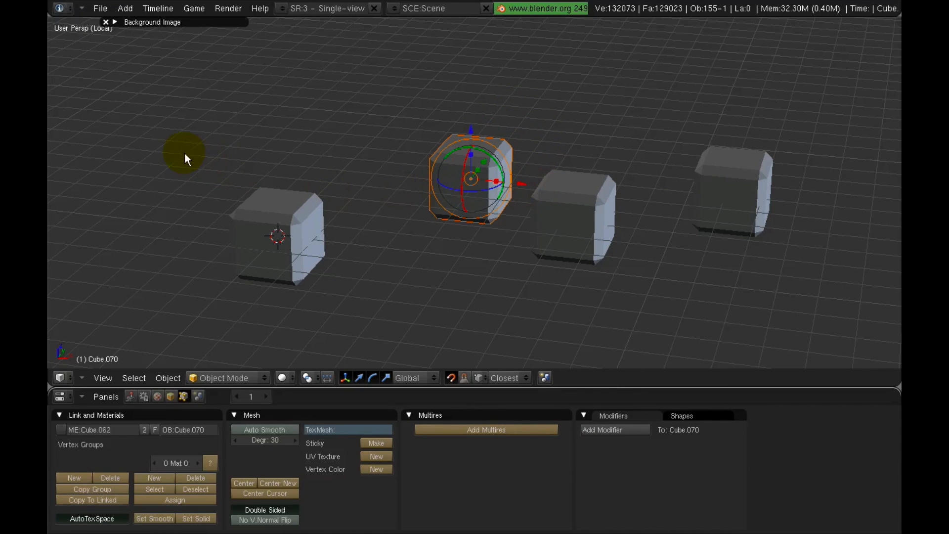
# - Delete all four demonstration cubes and leave Local View to return to the full stairwell scene
pyautogui.moveTo(184, 153)
pyautogui.keyDown('ctrl'); pyautogui.mouseDown()
pyautogui.moveTo(730, 218)
pyautogui.moveTo(220, 330)
pyautogui.moveTo(321, 307)
pyautogui.mouseUp(); pyautogui.keyUp('ctrl')
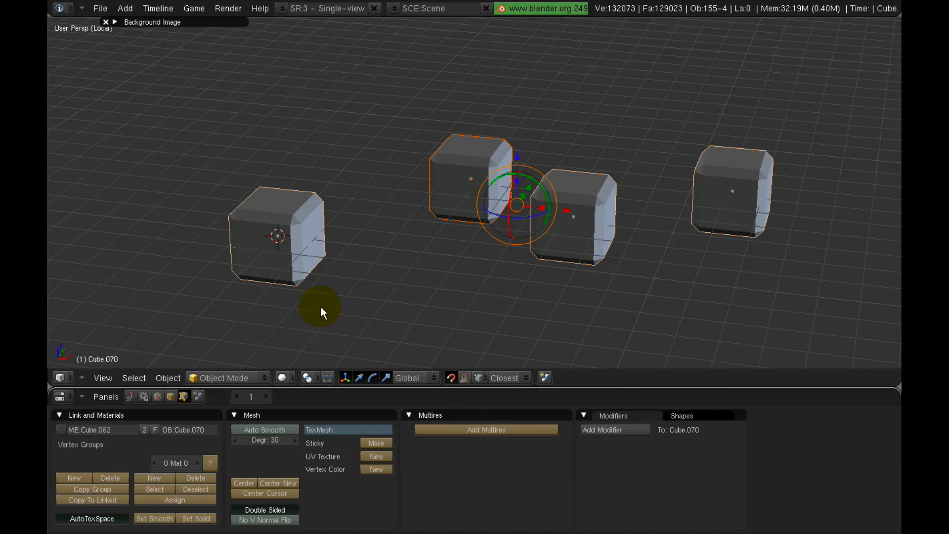
pyautogui.press('x')
pyautogui.click(379, 250)
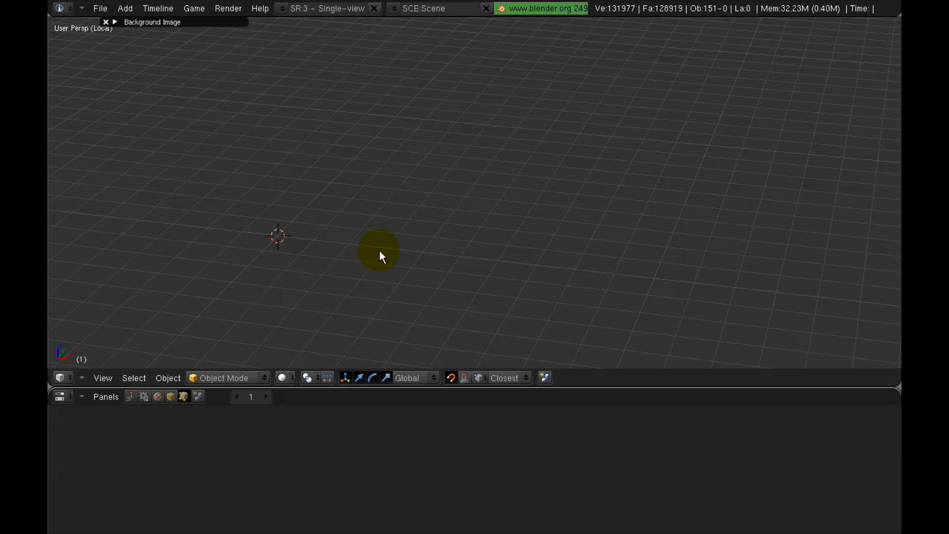
pyautogui.press('KP_Divide')
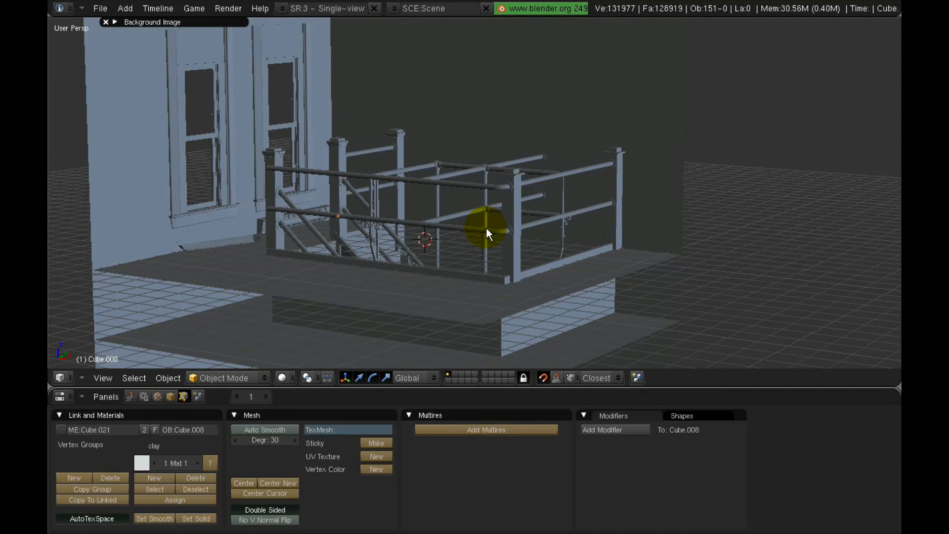
# - Move the cap of the post at the stair opening and a pipe joint out beyond the railing
pyautogui.moveTo(515, 198); pyautogui.dragTo(488, 186, button='middle')
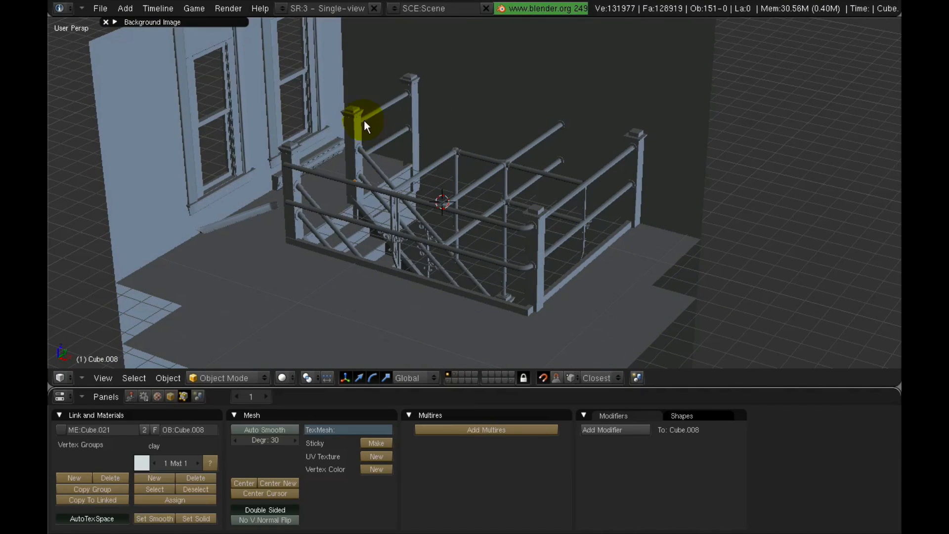
pyautogui.moveTo(354, 105); pyautogui.dragTo(769, 118, button='right')
pyautogui.scroll(6, 539, 179)
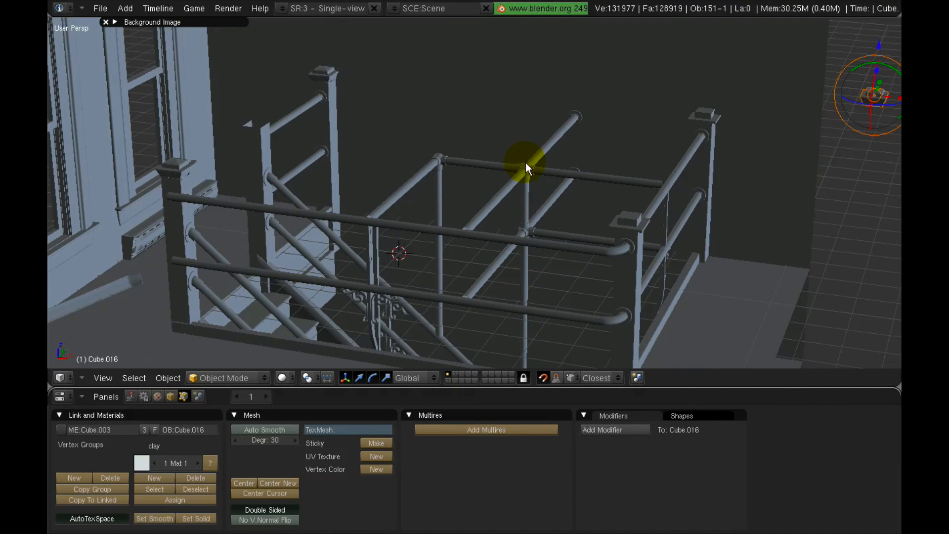
pyautogui.moveTo(529, 155); pyautogui.dragTo(818, 159, button='right')
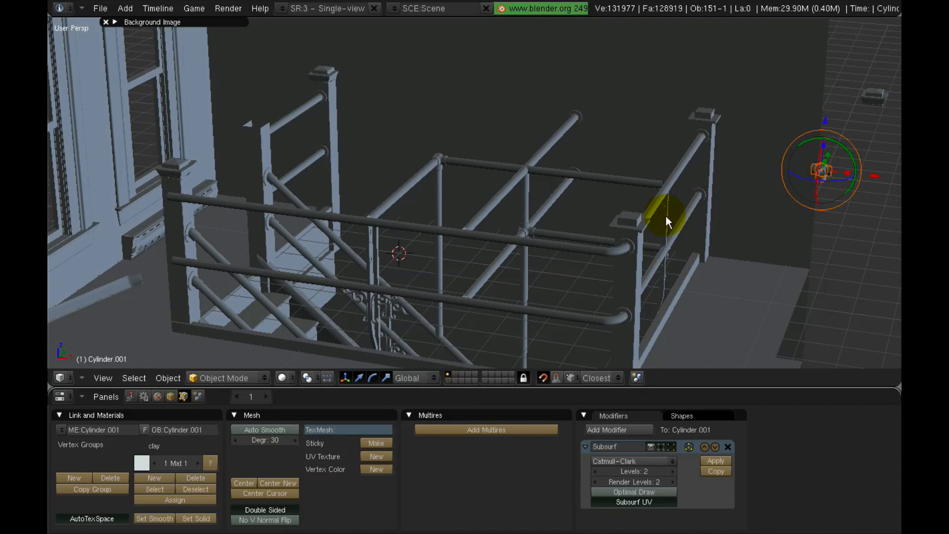
# - Move the front corner post's cap off its post onto the open area beside the railing
pyautogui.keyDown('shift'); pyautogui.moveTo(666, 216); pyautogui.dragTo(579, 160, button='middle'); pyautogui.keyUp('shift')
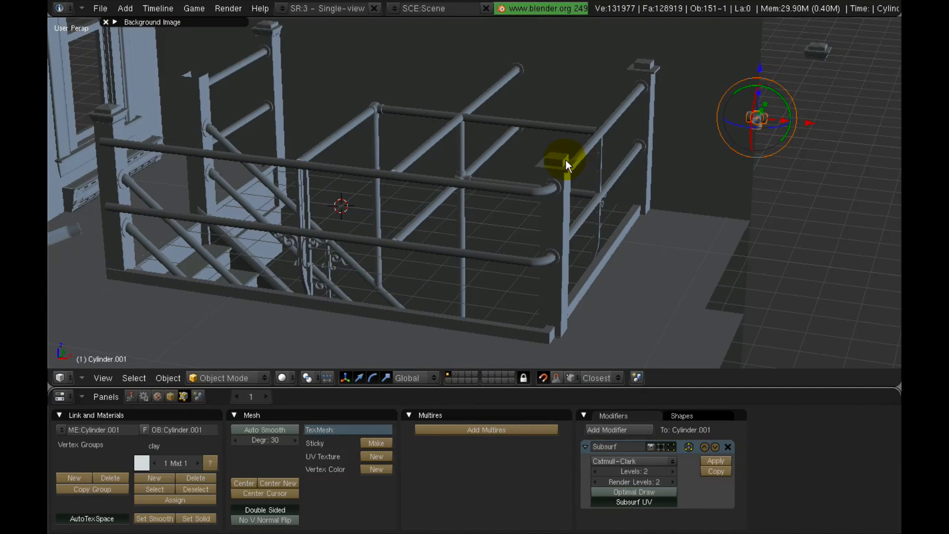
pyautogui.moveTo(401, 258); pyautogui.dragTo(441, 286, button='middle')
pyautogui.scroll(-2, 441, 287)
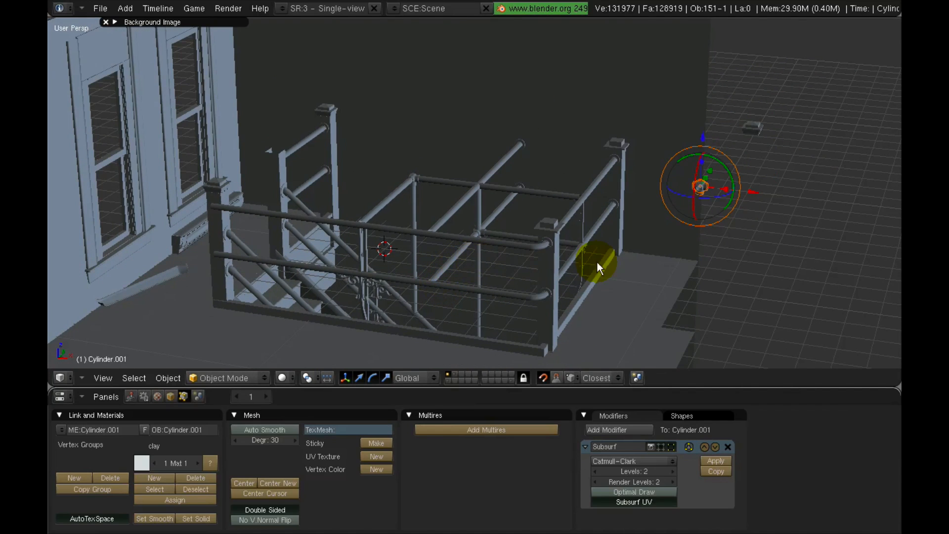
pyautogui.moveTo(554, 220); pyautogui.dragTo(760, 278, button='right')
pyautogui.click(781, 229)
# - Reposition the loose pipe joint and the first detached cap farther back beside the railing, and clear the selection
pyautogui.scroll(1, 636, 223)
pyautogui.moveTo(714, 181); pyautogui.dragTo(693, 69, button='right')
pyautogui.click(694, 72)
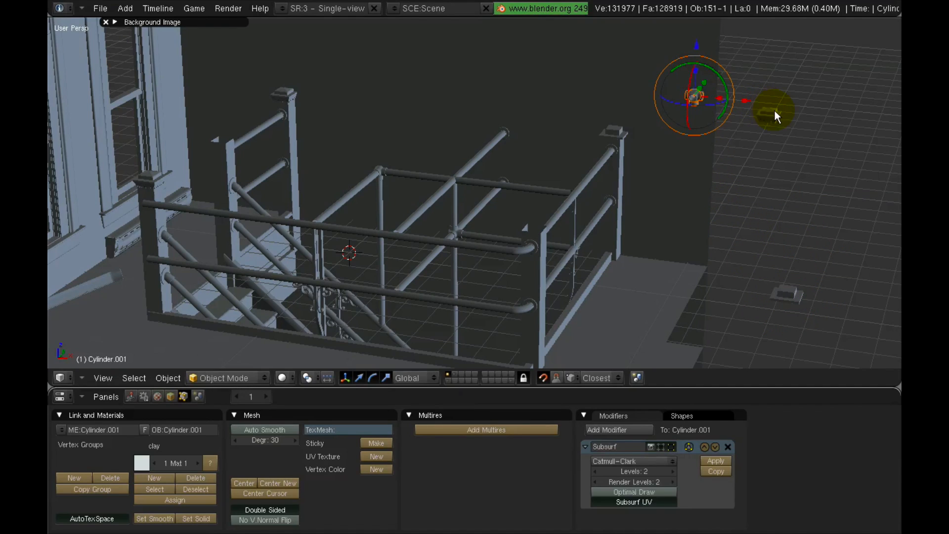
pyautogui.moveTo(774, 112); pyautogui.dragTo(829, 51, button='right')
pyautogui.click(828, 51)
pyautogui.scroll(-1, 724, 132)
pyautogui.moveTo(693, 156)
pyautogui.mouseDown(button='middle')
pyautogui.moveTo(625, 144)
pyautogui.moveTo(637, 167)
pyautogui.moveTo(684, 171)
pyautogui.moveTo(617, 186)
pyautogui.moveTo(573, 164)
pyautogui.moveTo(604, 137)
pyautogui.moveTo(647, 162)
pyautogui.moveTo(674, 207)
pyautogui.moveTo(682, 195)
pyautogui.moveTo(613, 202)
pyautogui.moveTo(654, 254)
pyautogui.moveTo(644, 243)
pyautogui.mouseUp(button='middle')
pyautogui.press('z')
pyautogui.press('a')
pyautogui.press('z')
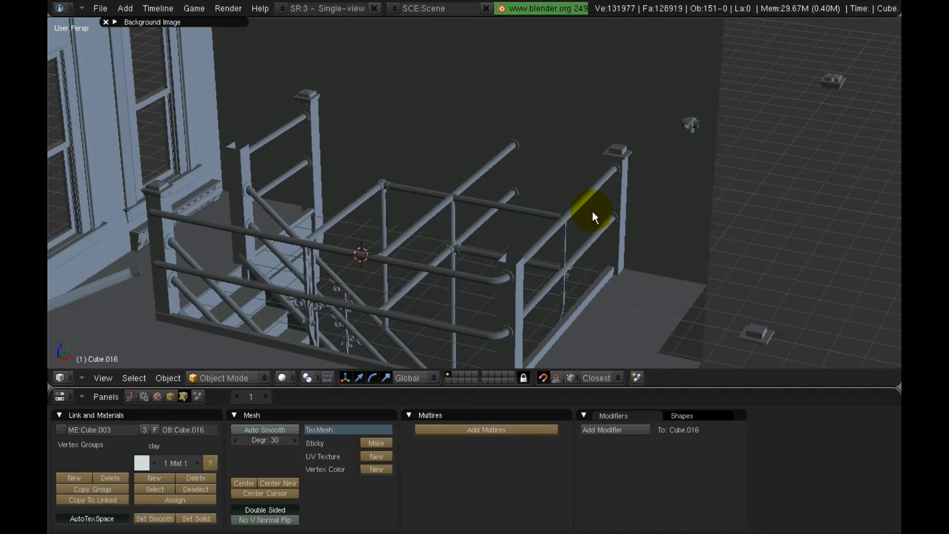
# - Select the detached front corner cap and turn off the 3D transform manipulator
pyautogui.rightClick(756, 329)
pyautogui.moveTo(685, 301); pyautogui.dragTo(533, 274, button='middle')
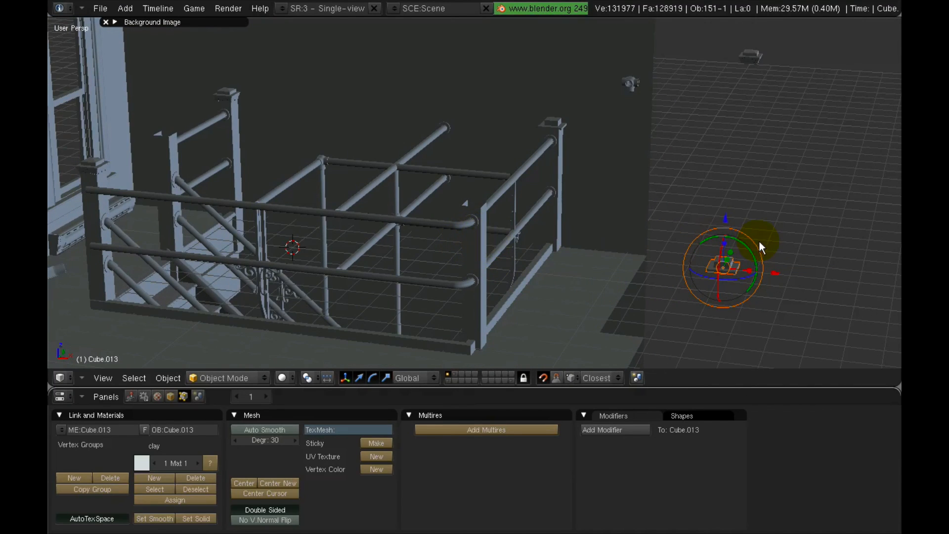
pyautogui.click(305, 380)
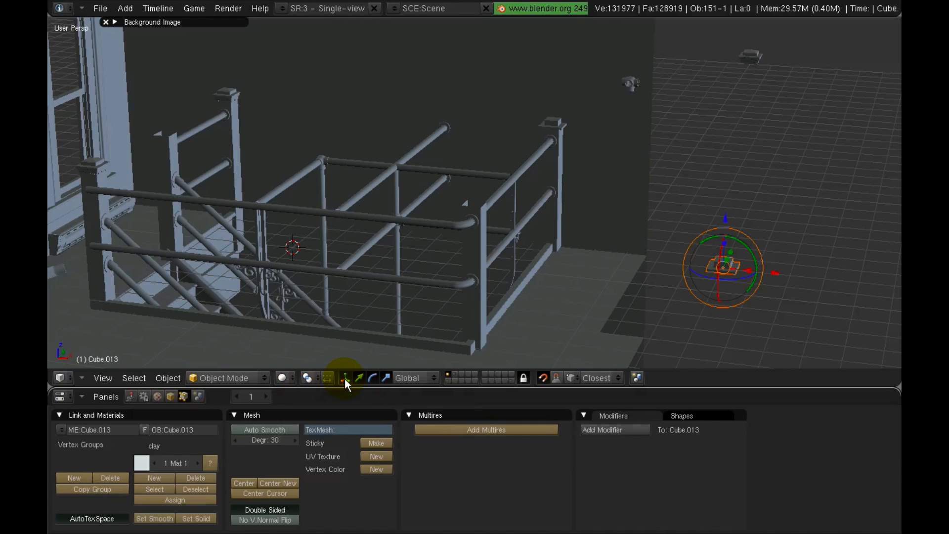
# - Copy the front corner post's Location to the detached cap with Copy Attributes
pyautogui.keyDown('shift'); pyautogui.rightClick(481, 247); pyautogui.keyUp('shift')
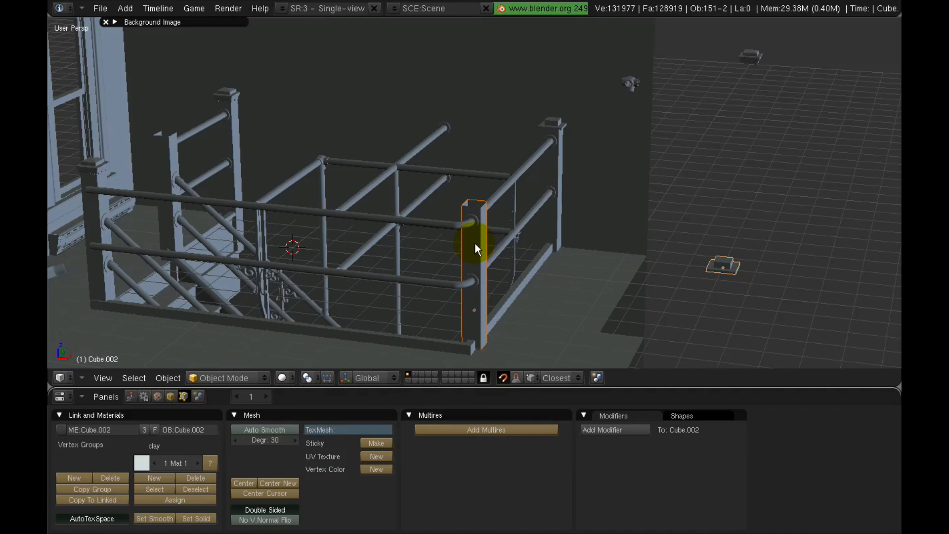
pyautogui.hotkey('ctrl', 'c')
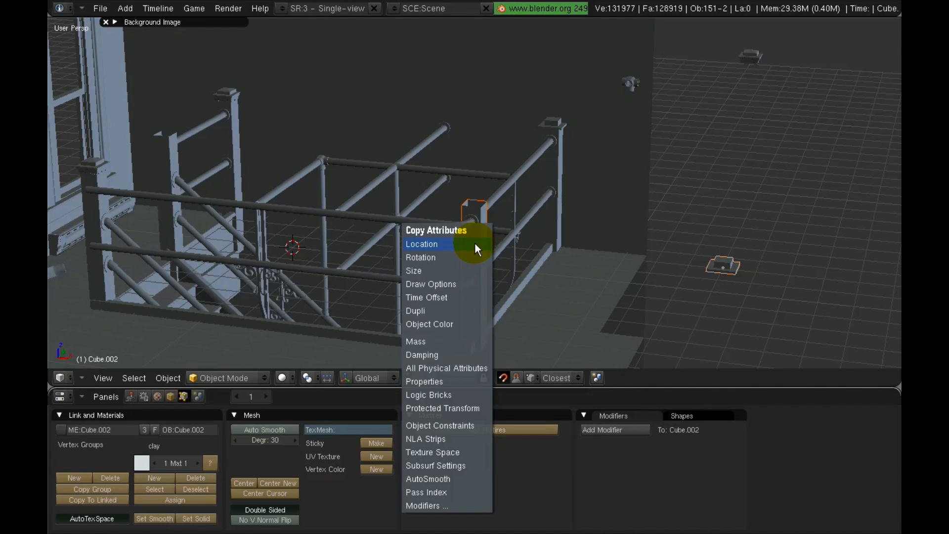
pyautogui.click(428, 243)
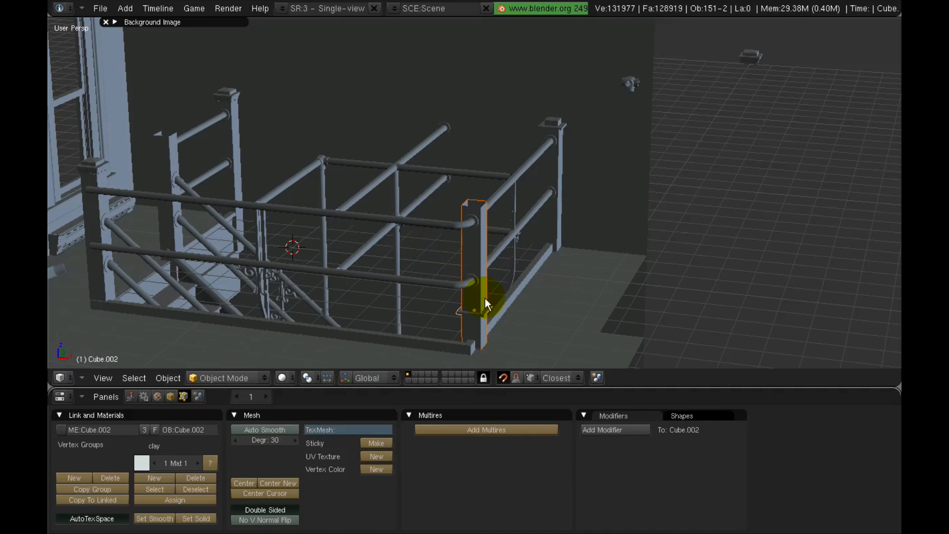
# - Compare the object centers of the cap and corner post, and recenter the post's origin on its geometry with Center New
pyautogui.scroll(3, 485, 289)
pyautogui.keyDown('shift'); pyautogui.moveTo(487, 277); pyautogui.dragTo(485, 251, button='middle'); pyautogui.keyUp('shift')
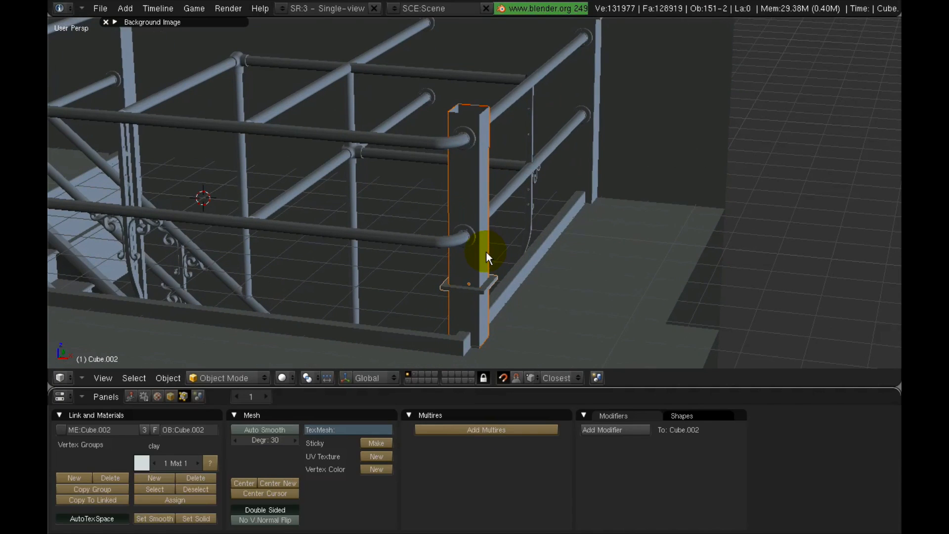
pyautogui.rightClick(477, 180)
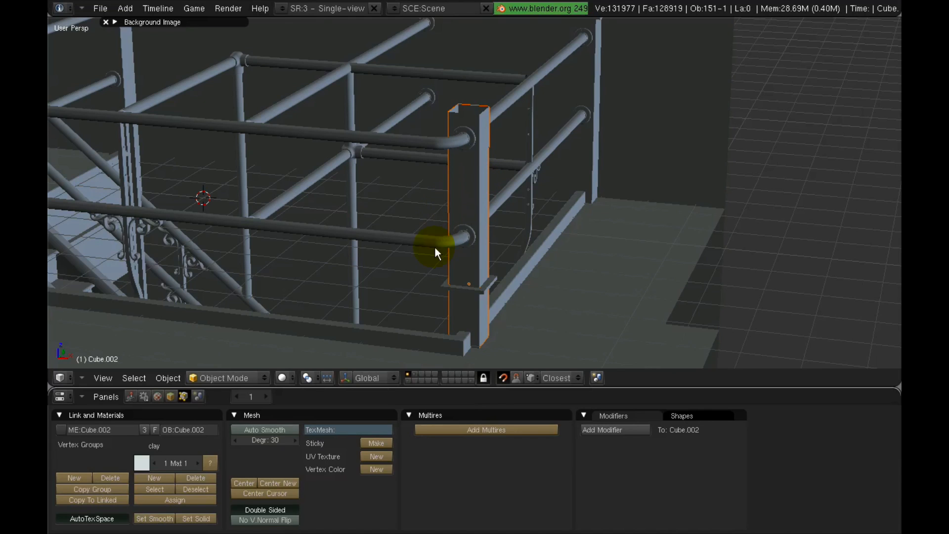
pyautogui.rightClick(486, 286)
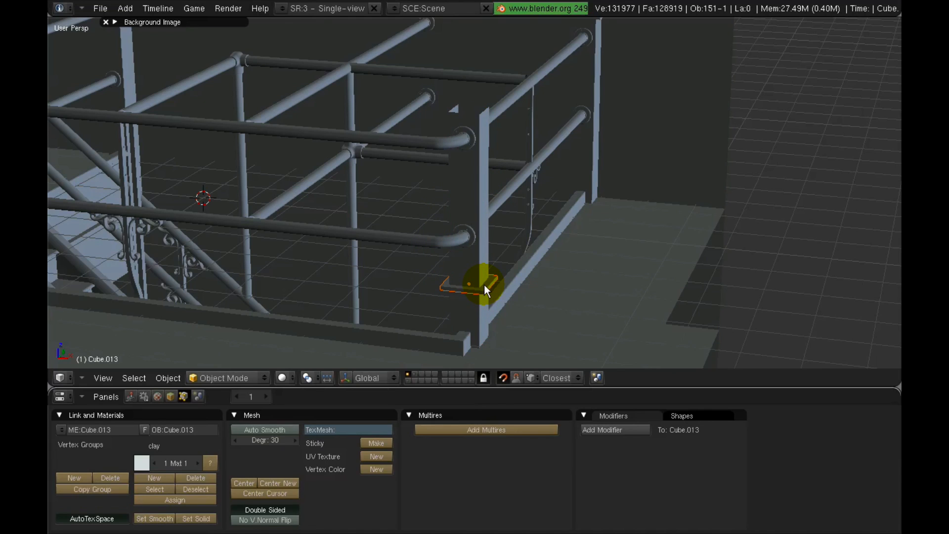
pyautogui.moveTo(472, 214); pyautogui.dragTo(482, 233, button='middle')
pyautogui.rightClick(472, 184)
pyautogui.scroll(4, 470, 240)
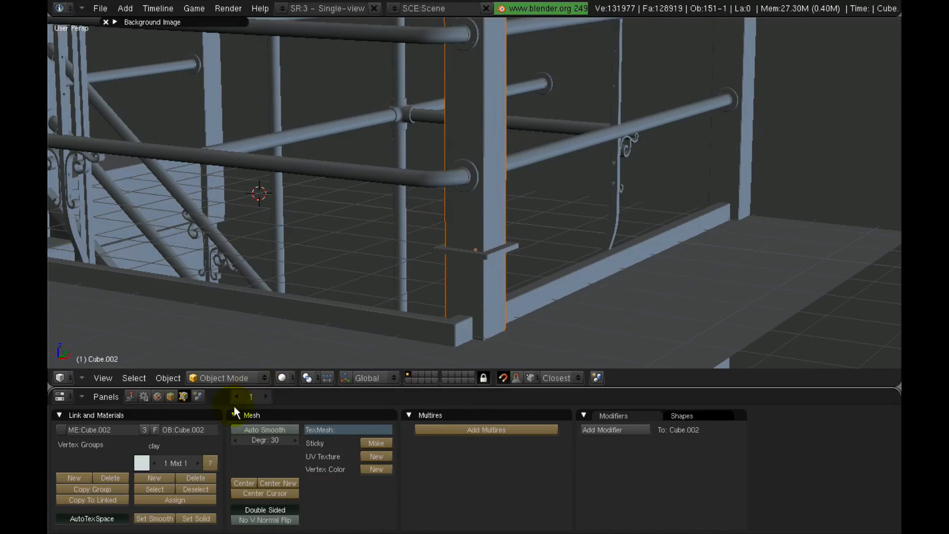
pyautogui.click(286, 483)
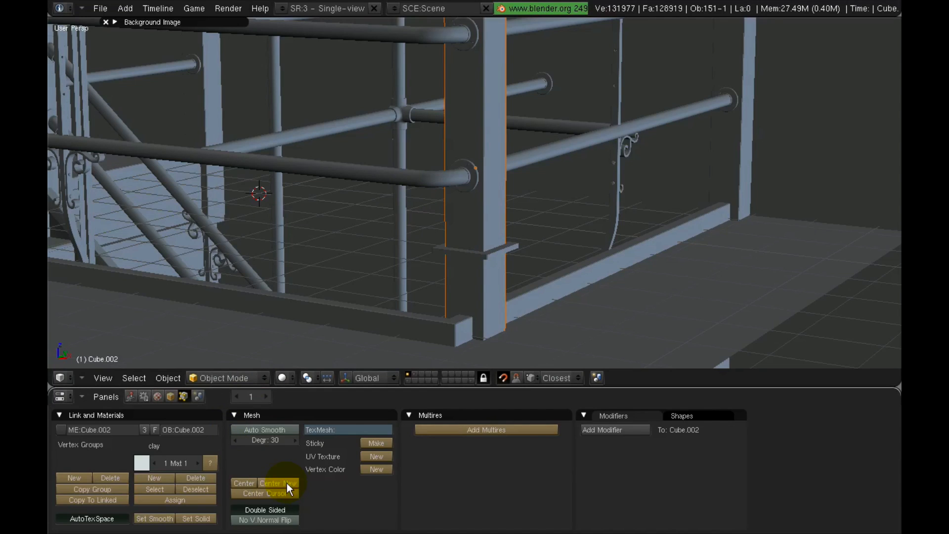
# - Copy the front corner post's Location to its detached cap with Copy Attributes, keeping the post as the active object
pyautogui.rightClick(515, 242)
pyautogui.rightClick(479, 94)
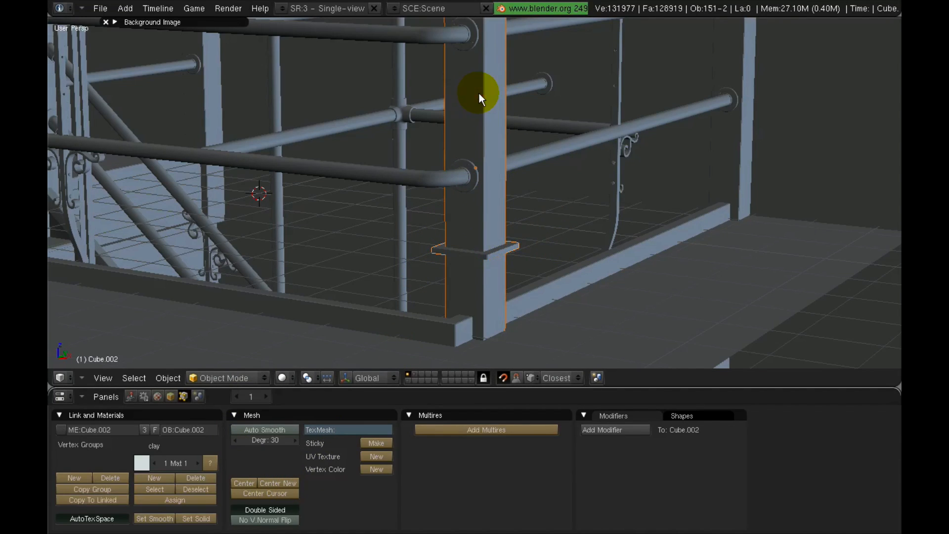
pyautogui.moveTo(478, 93); pyautogui.dragTo(449, 206, button='middle')
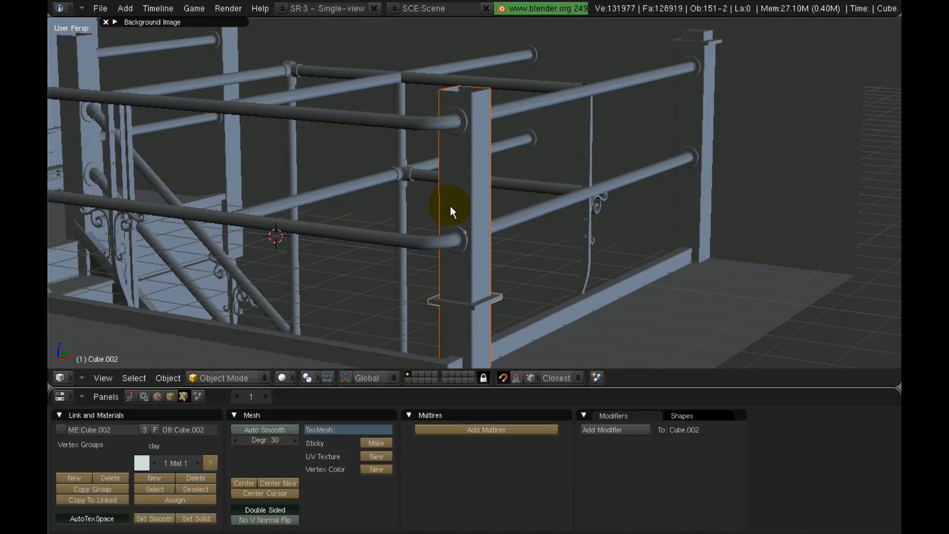
pyautogui.hotkey('ctrl', 'c')
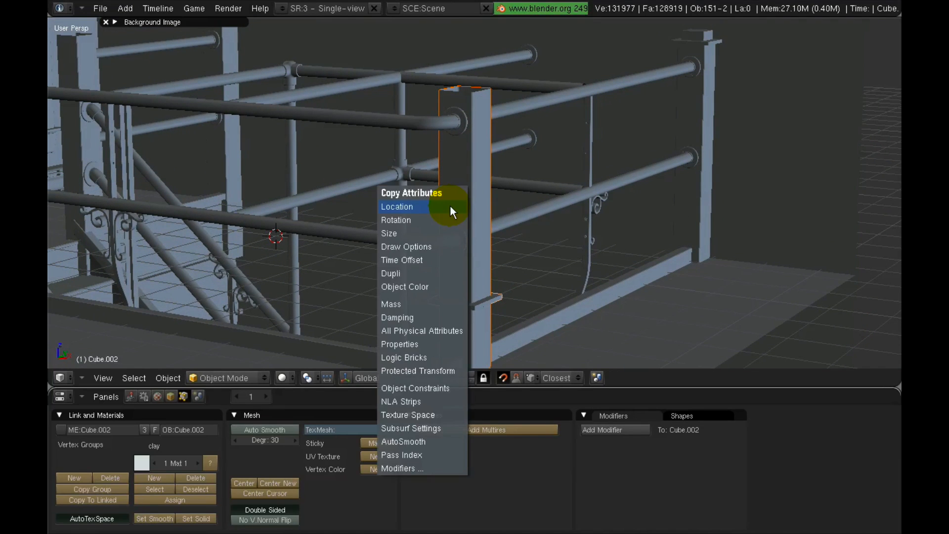
pyautogui.click(402, 208)
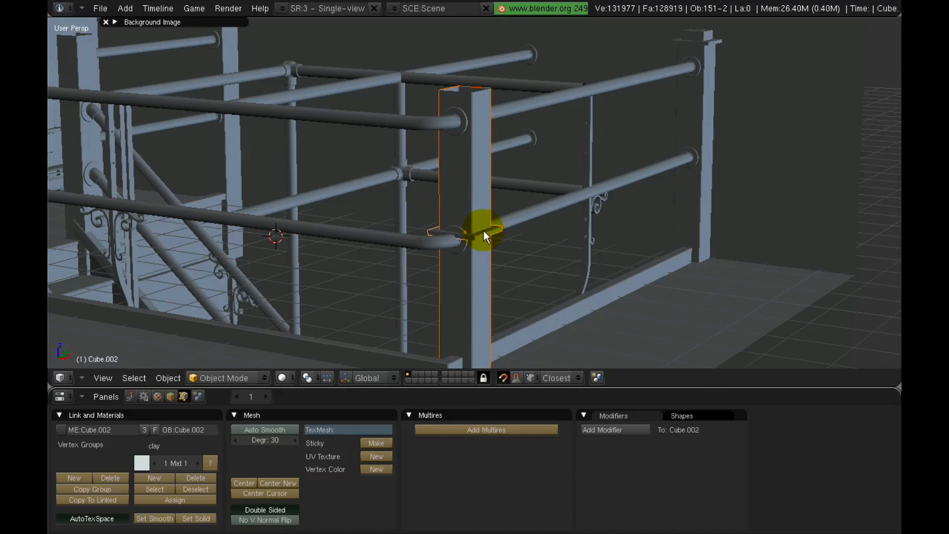
# - Select the detached front corner cap, turn on the 3D transform manipulator, and raise the cap along Z above the post
pyautogui.moveTo(483, 231); pyautogui.dragTo(492, 257, button='middle')
pyautogui.rightClick(501, 225)
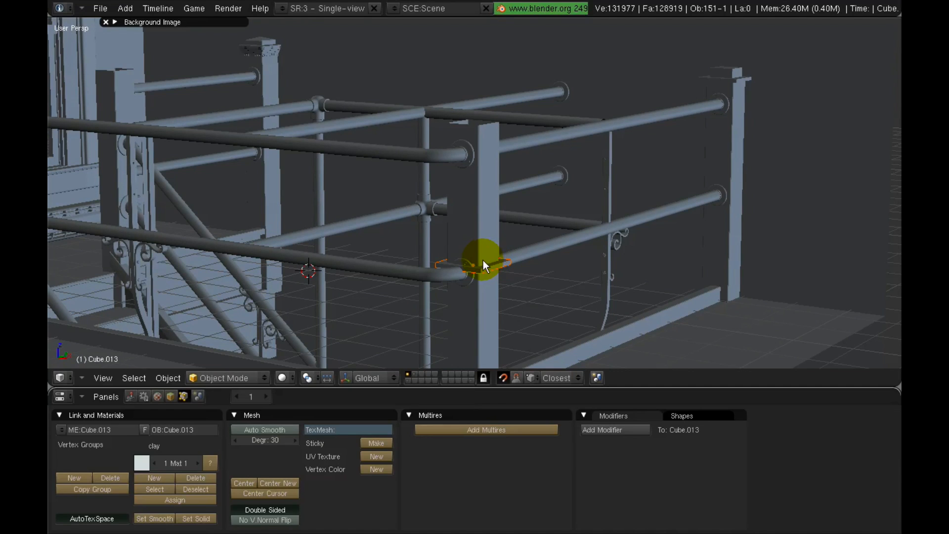
pyautogui.click(341, 378)
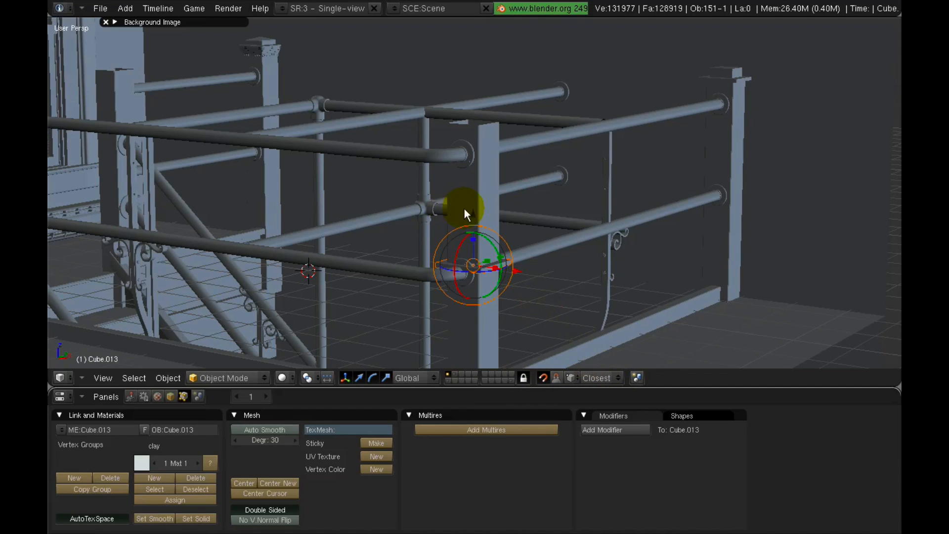
pyautogui.press('g')
pyautogui.press('z')
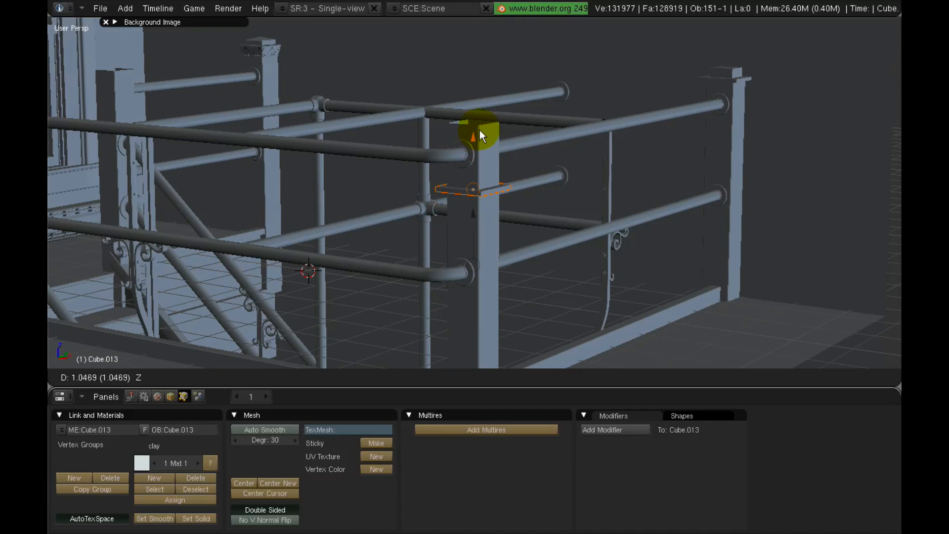
pyautogui.click(482, 72)
# - Lower the cap along Z to seat it on the front corner post, check the fit in wireframe, and clear the selection
pyautogui.keyDown('shift'); pyautogui.moveTo(483, 72); pyautogui.dragTo(481, 115, button='middle'); pyautogui.keyUp('shift')
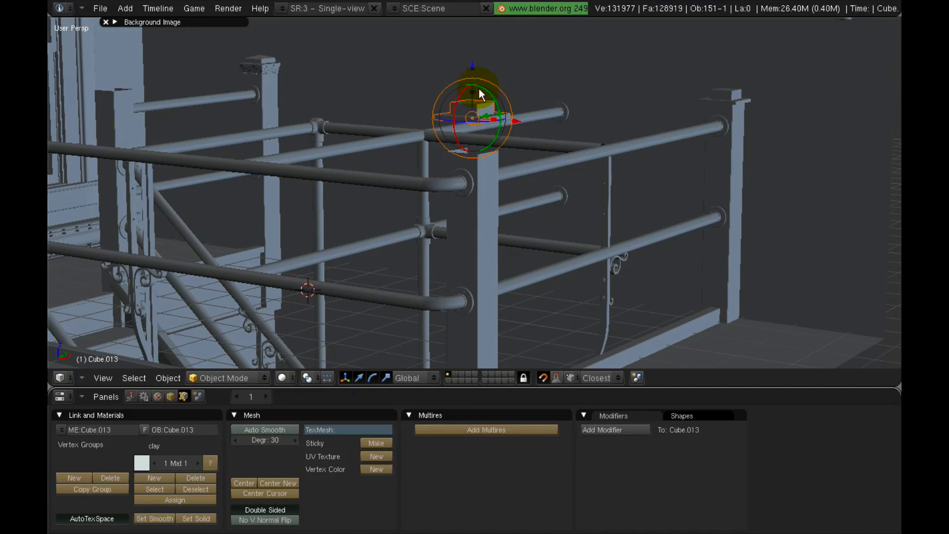
pyautogui.press('g')
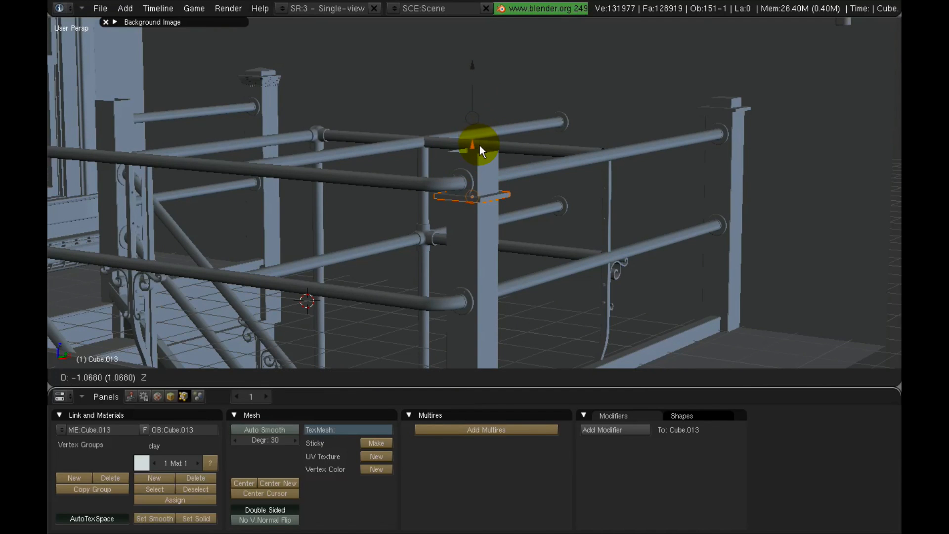
pyautogui.click(480, 152)
pyautogui.scroll(8, 479, 152)
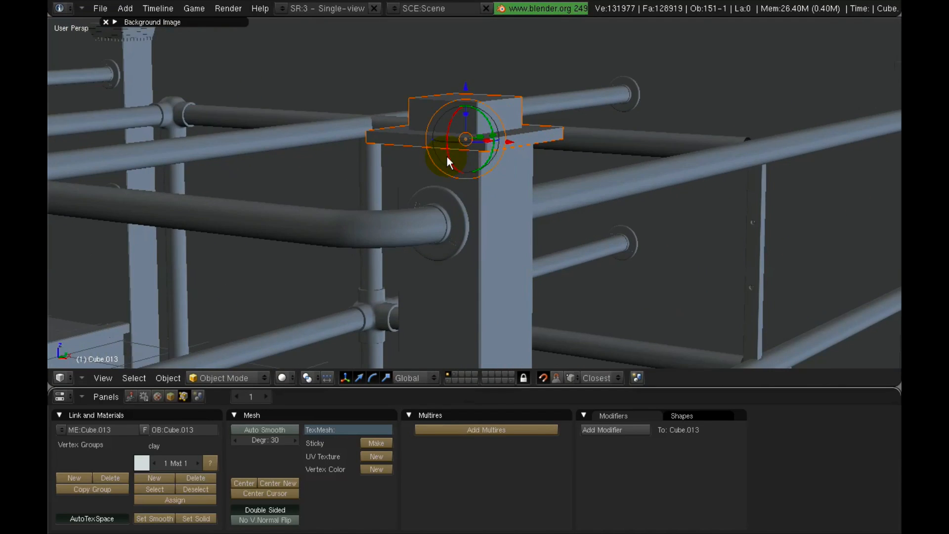
pyautogui.scroll(-3, 468, 114)
pyautogui.press('z')
pyautogui.moveTo(474, 127)
pyautogui.mouseDown(button='middle')
pyautogui.moveTo(498, 131)
pyautogui.moveTo(421, 147)
pyautogui.moveTo(485, 140)
pyautogui.moveTo(477, 153)
pyautogui.moveTo(531, 165)
pyautogui.moveTo(540, 139)
pyautogui.moveTo(597, 230)
pyautogui.moveTo(778, 157)
pyautogui.mouseUp(button='middle')
pyautogui.press('z')
pyautogui.press('a')
# - Copy the Location of the uncapped post beside the stairs to the remaining loose cap with Copy Attributes
pyautogui.scroll(-6, 497, 178)
pyautogui.rightClick(765, 147)
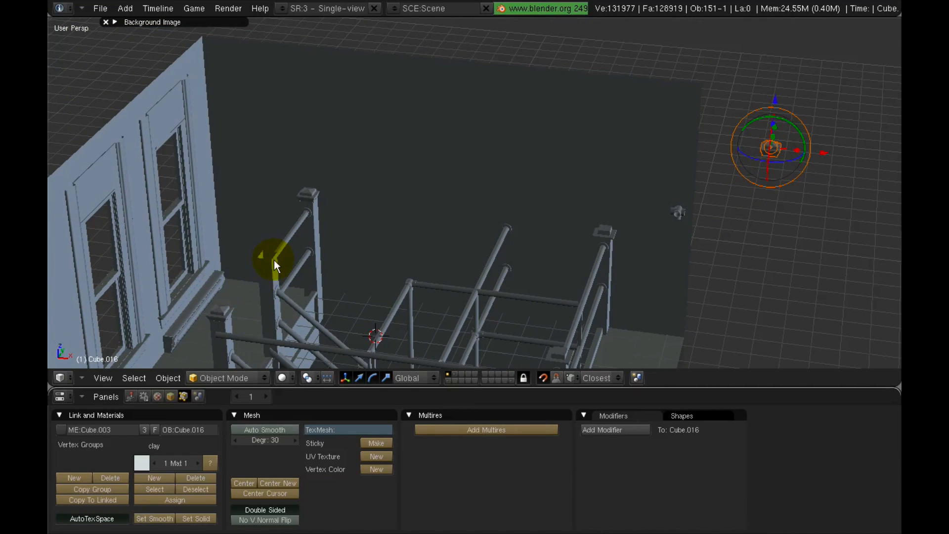
pyautogui.keyDown('shift'); pyautogui.rightClick(263, 272); pyautogui.keyUp('shift')
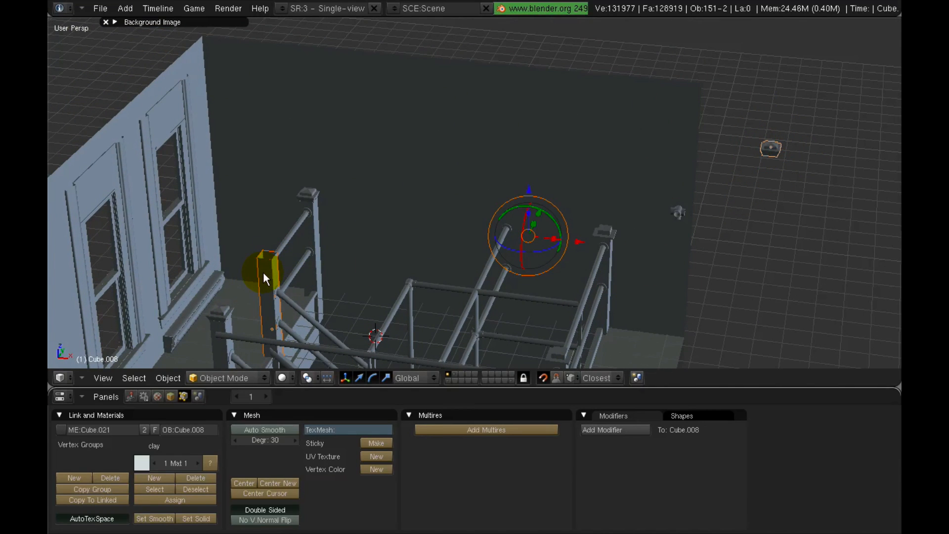
pyautogui.hotkey('ctrl', 'c')
pyautogui.click(264, 259)
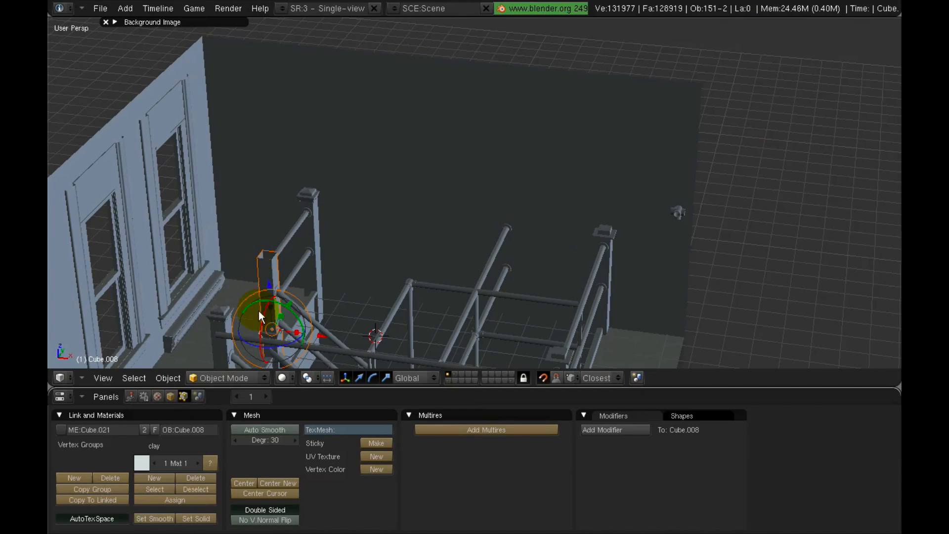
# - Select the cap inside the stair post, move it up along Z onto the post's top, and clear the selection
pyautogui.rightClick(276, 332)
pyautogui.rightClick(273, 333)
pyautogui.rightClick(272, 331)
pyautogui.rightClick(262, 333)
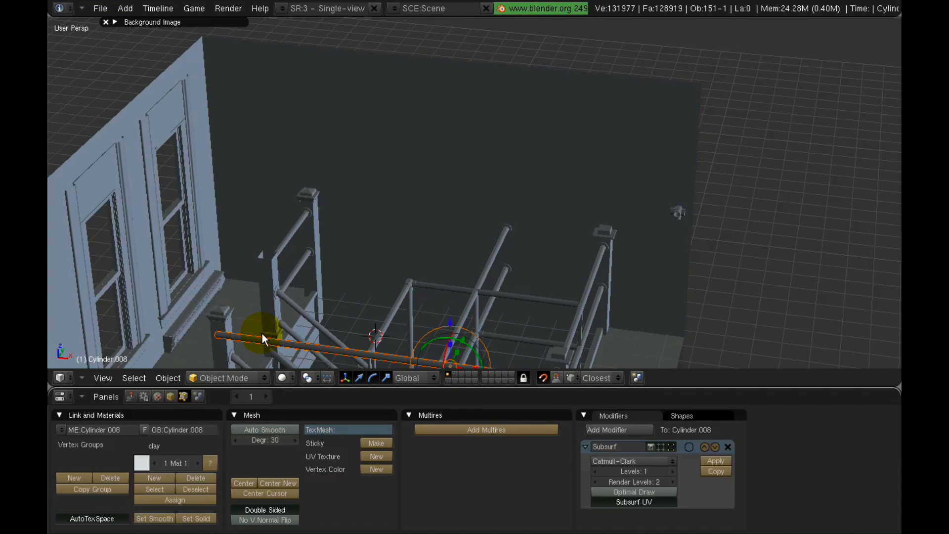
pyautogui.rightClick(262, 333)
pyautogui.rightClick(265, 332)
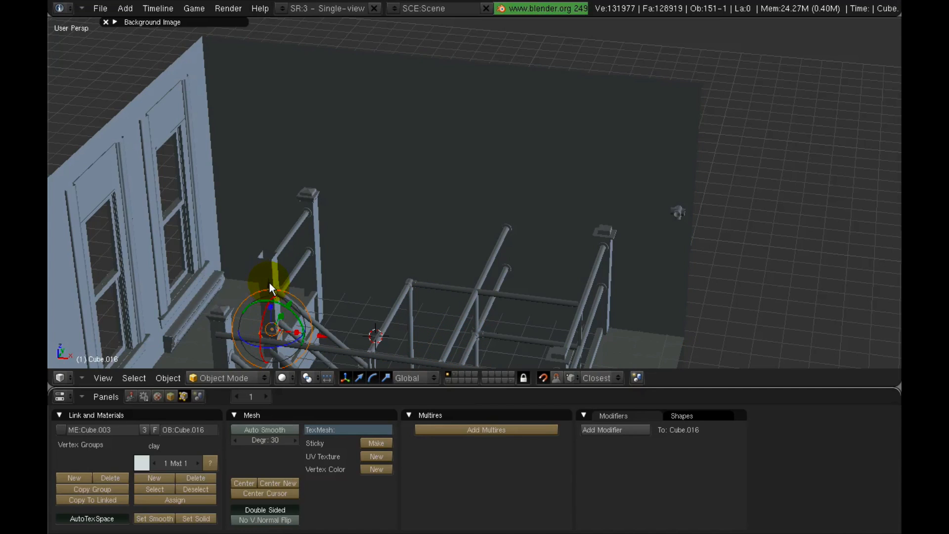
pyautogui.press('g')
pyautogui.click(261, 164)
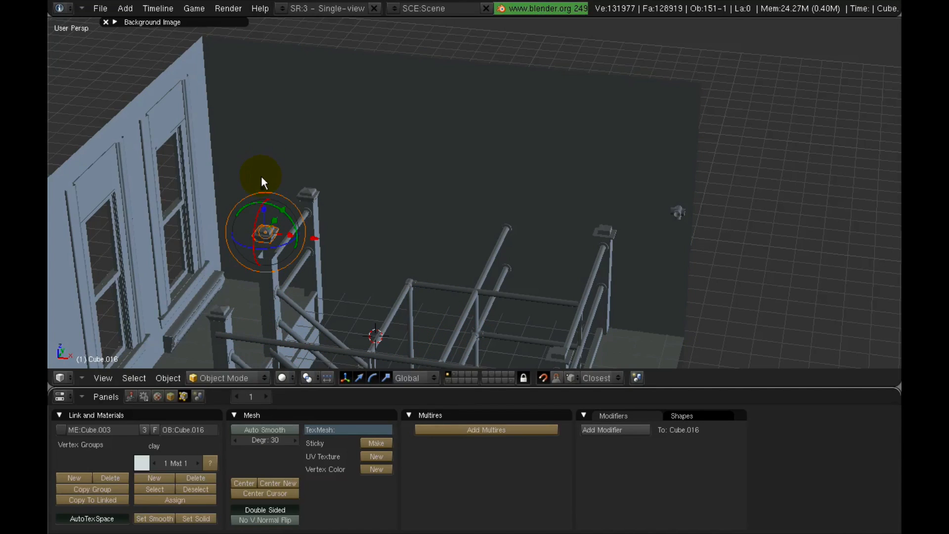
pyautogui.press('g')
pyautogui.click(269, 276)
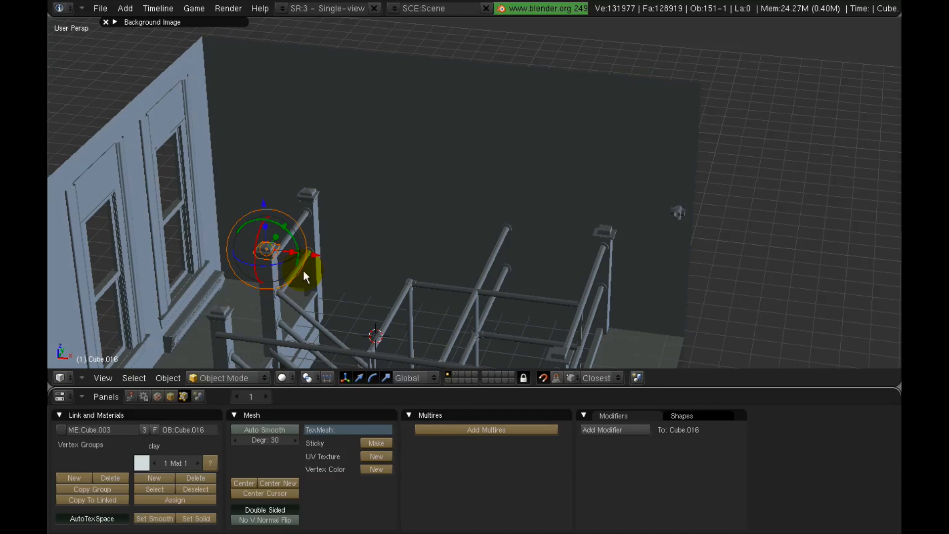
pyautogui.press('a')
# - Examine how the cap sits on the stair post in close-up and in wireframe
pyautogui.scroll(2, 350, 237)
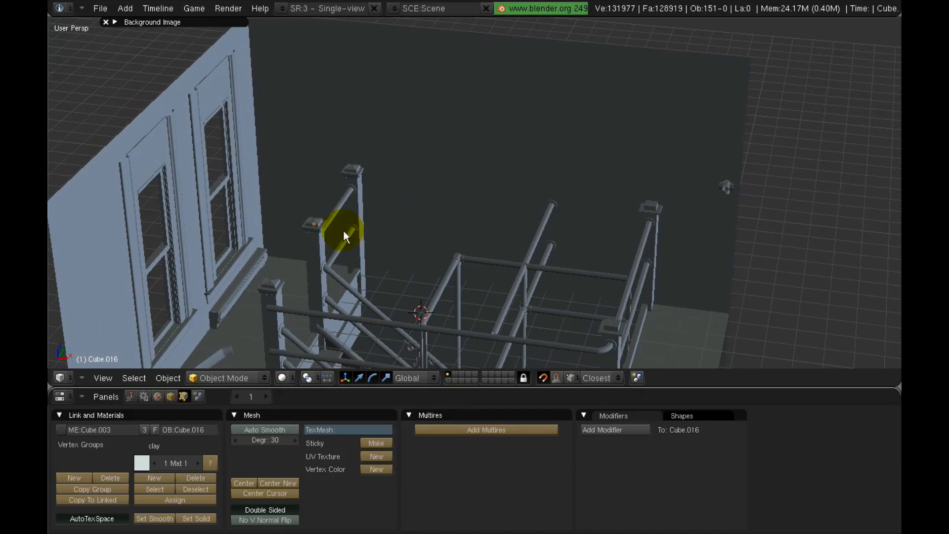
pyautogui.rightClick(326, 239)
pyautogui.scroll(2, 326, 239)
pyautogui.press('KP_Decimal')
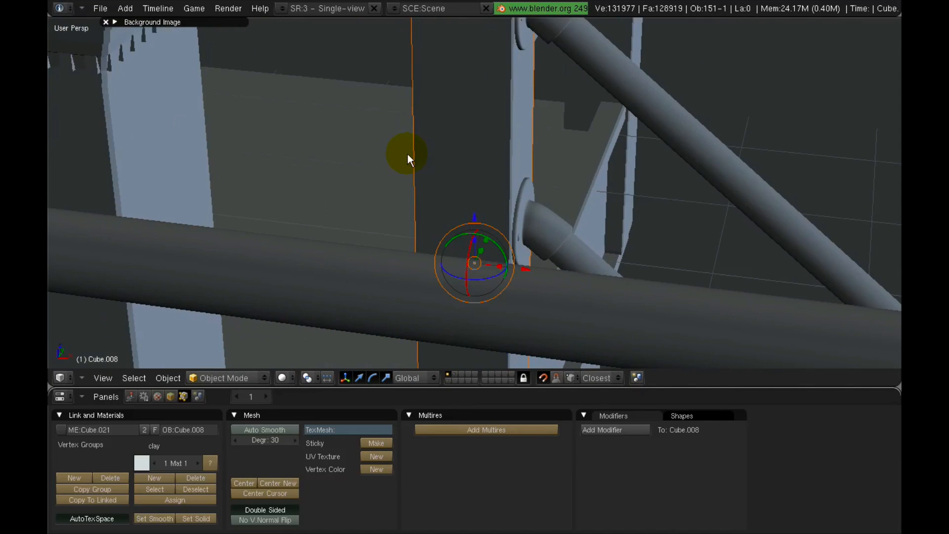
pyautogui.keyDown('shift'); pyautogui.moveTo(457, 124); pyautogui.dragTo(411, 255, button='middle'); pyautogui.keyUp('shift')
pyautogui.keyDown('shift'); pyautogui.moveTo(426, 179); pyautogui.dragTo(420, 336, button='middle'); pyautogui.keyUp('shift')
pyautogui.rightClick(411, 106)
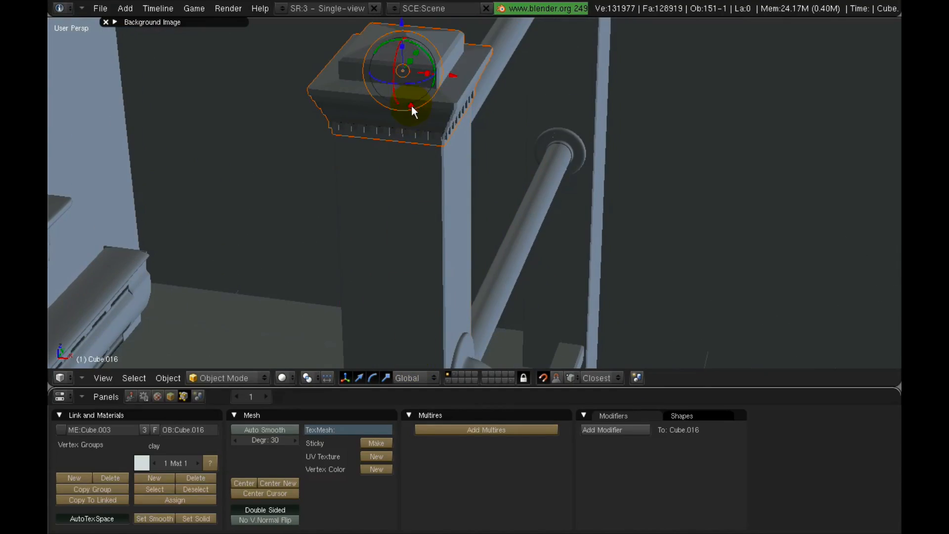
pyautogui.moveTo(411, 105)
pyautogui.mouseDown(button='middle')
pyautogui.moveTo(384, 203)
pyautogui.moveTo(397, 172)
pyautogui.moveTo(367, 181)
pyautogui.moveTo(558, 179)
pyautogui.moveTo(314, 202)
pyautogui.moveTo(387, 208)
pyautogui.moveTo(430, 242)
pyautogui.moveTo(474, 216)
pyautogui.moveTo(438, 214)
pyautogui.moveTo(494, 254)
pyautogui.moveTo(519, 213)
pyautogui.moveTo(672, 279)
pyautogui.mouseUp(button='middle')
pyautogui.press('z')
pyautogui.press('z')
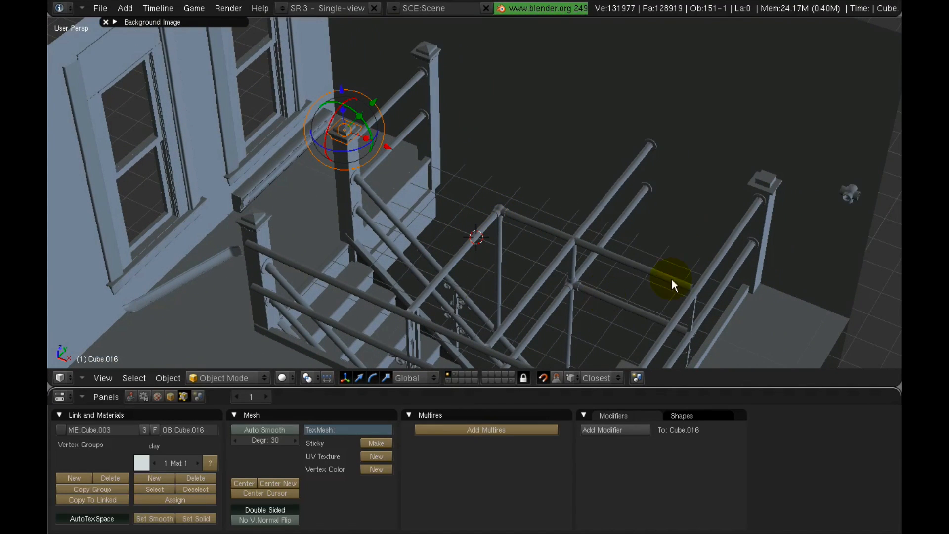
# - Examine the object center of the upper cross rail that runs through the uncovered pipe intersection
pyautogui.rightClick(616, 257)
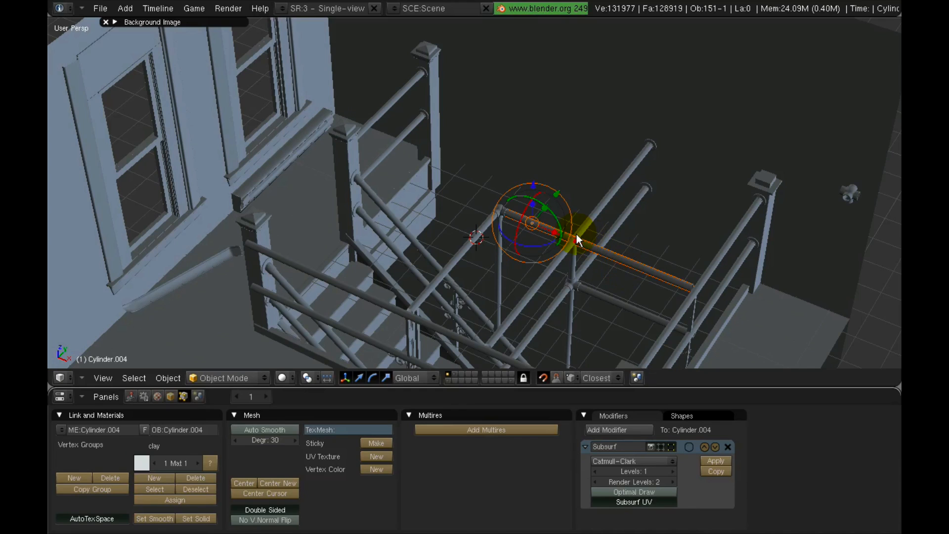
pyautogui.press('KP_Decimal')
pyautogui.press('a')
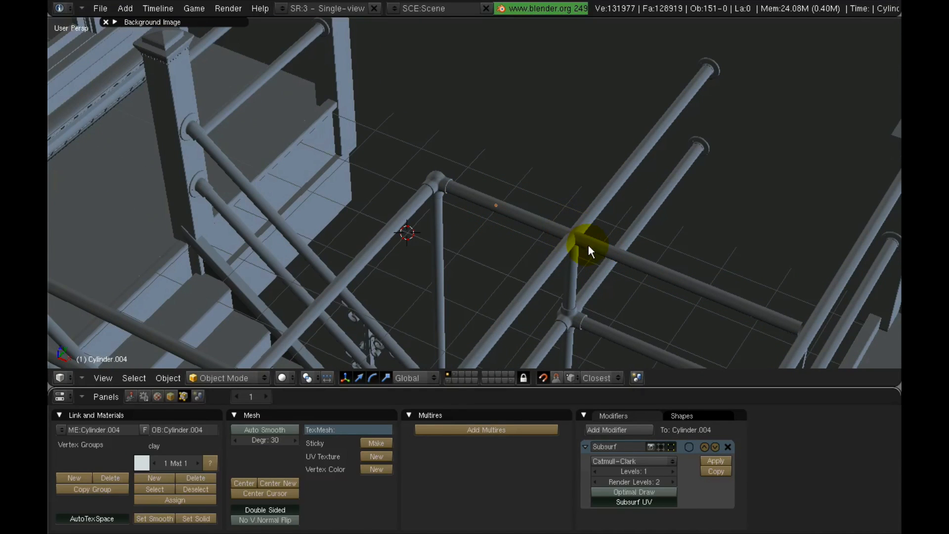
pyautogui.scroll(-3, 617, 249)
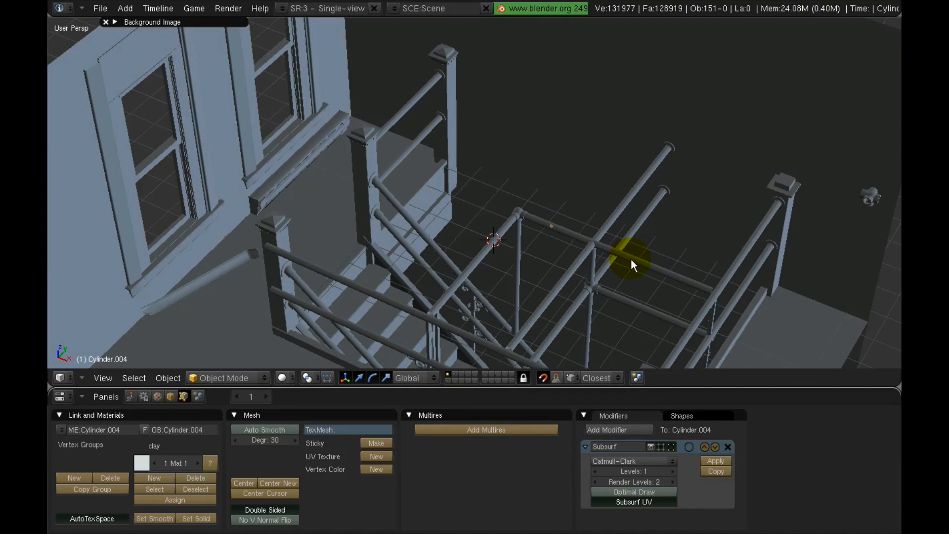
# - Copy the upper cross rail's Location to the loose pipe joint with Copy Attributes
pyautogui.rightClick(631, 259)
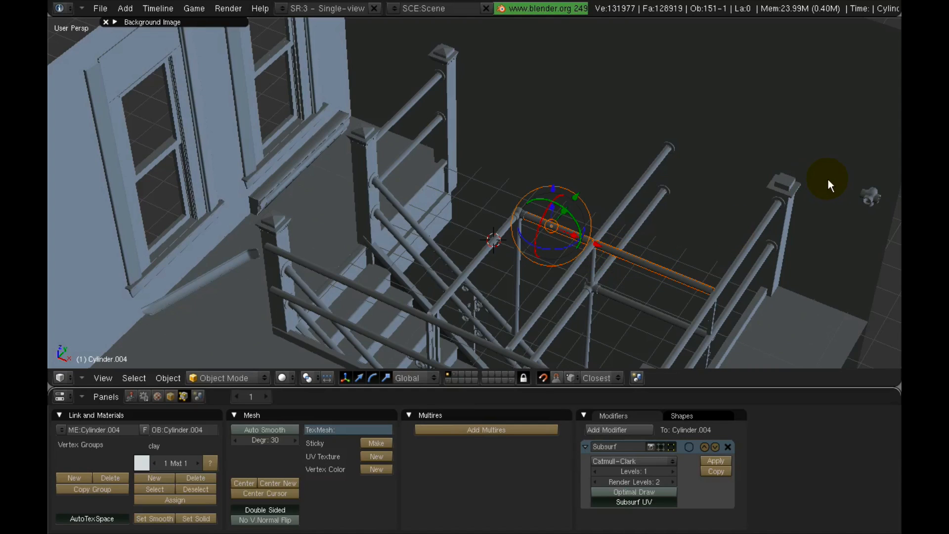
pyautogui.rightClick(873, 197)
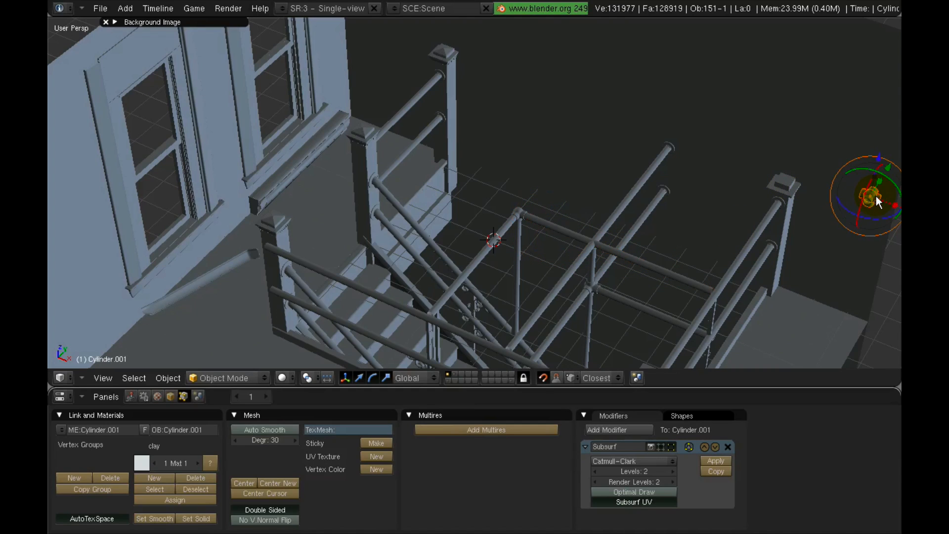
pyautogui.rightClick(647, 265)
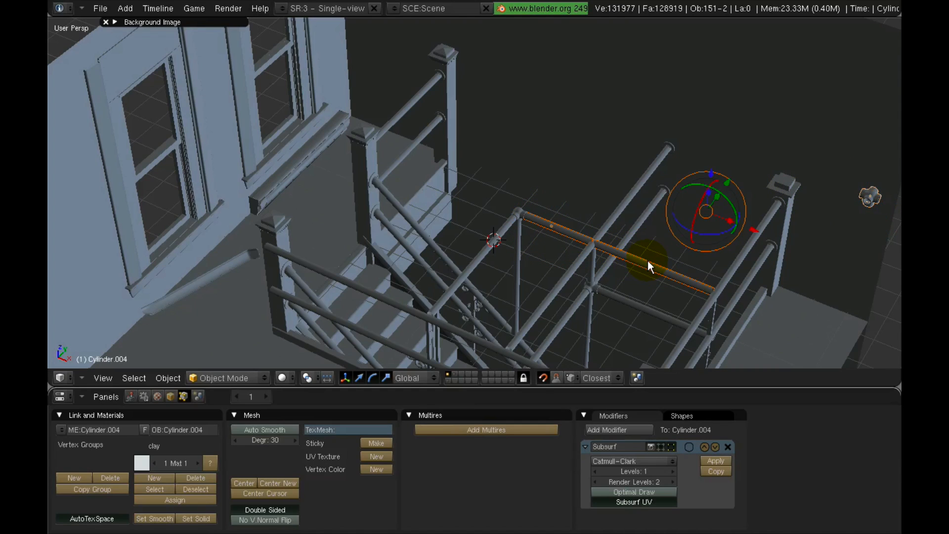
pyautogui.hotkey('ctrl', 'c')
pyautogui.click(620, 256)
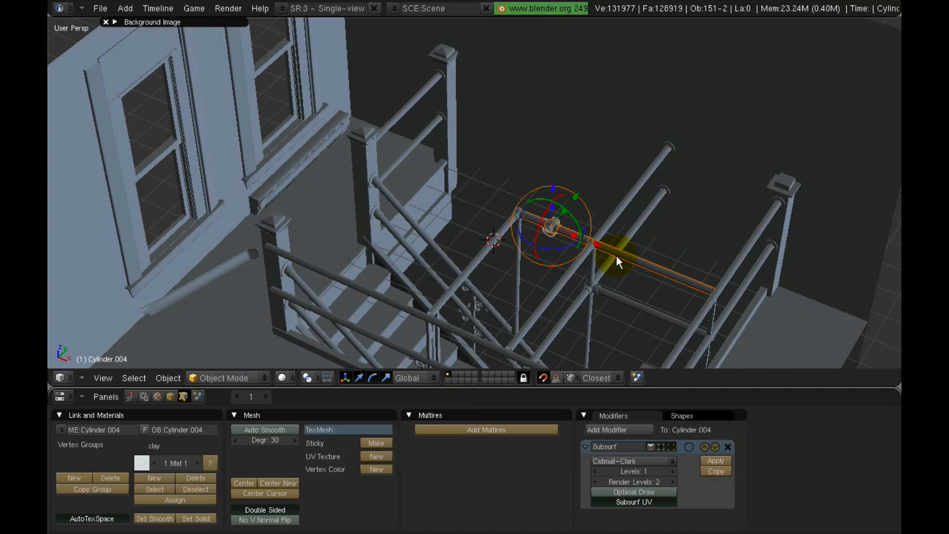
# - Select only the pipe joint and slide it along X on the rail to the intersection of the pipes
pyautogui.scroll(8, 640, 250)
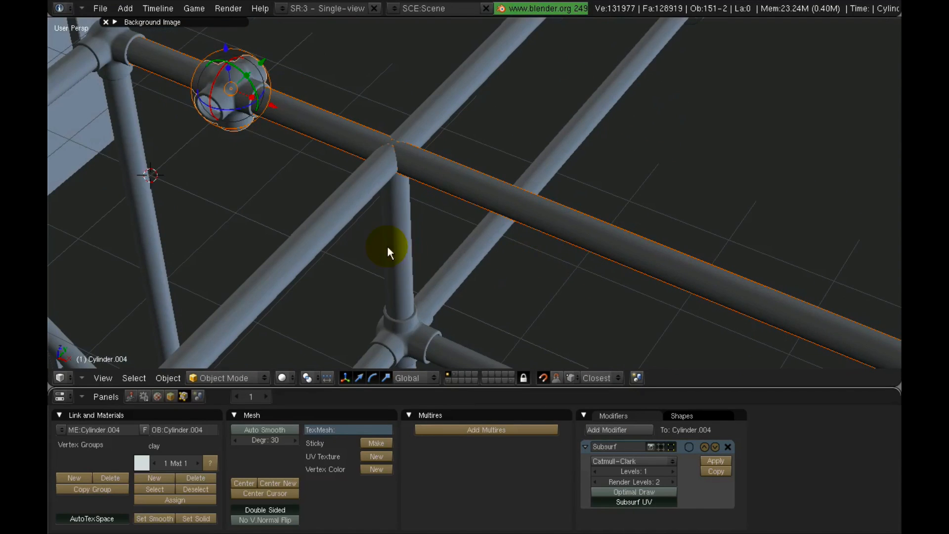
pyautogui.keyDown('shift'); pyautogui.moveTo(386, 208); pyautogui.dragTo(422, 153, button='middle'); pyautogui.keyUp('shift')
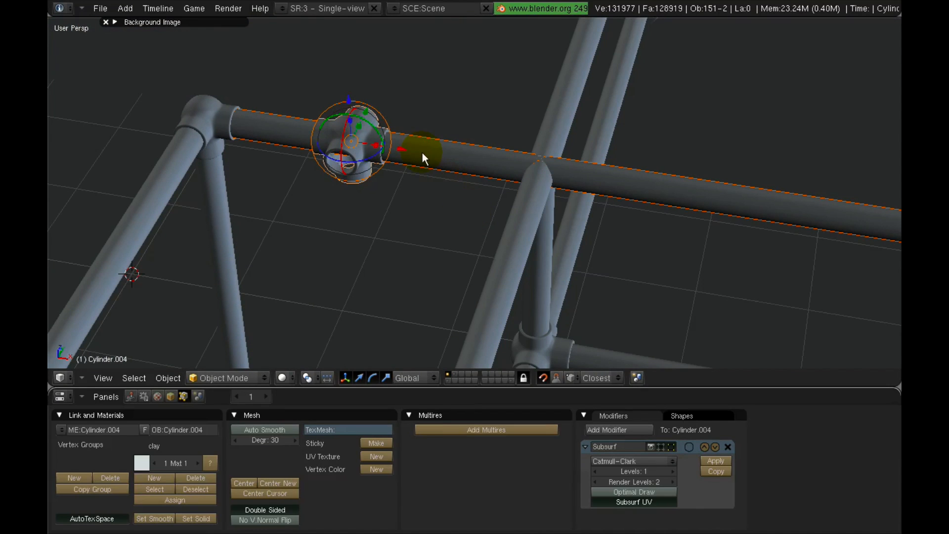
pyautogui.rightClick(365, 105)
pyautogui.moveTo(402, 150); pyautogui.dragTo(593, 178)
# - Fine-tune the joint's X position to center it around the crossing pipe, and clear the selection
pyautogui.scroll(6, 507, 211)
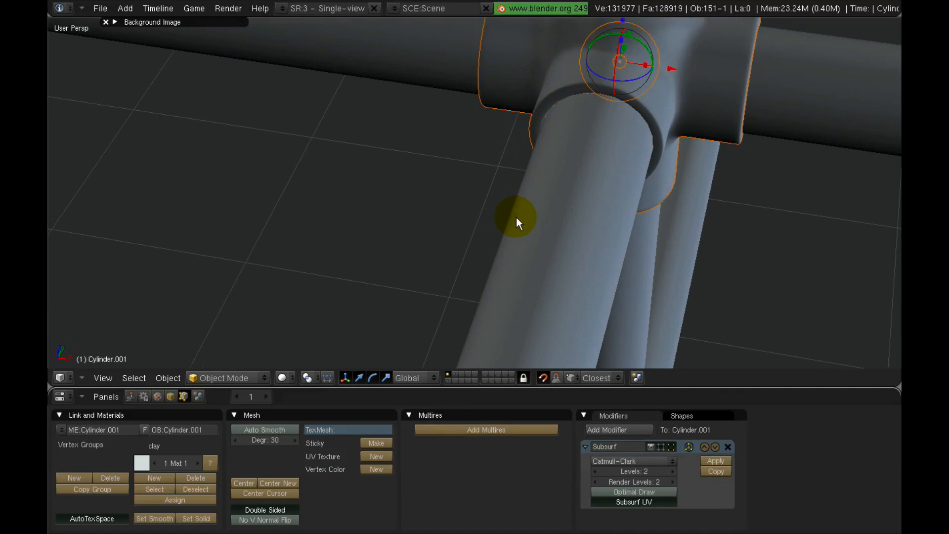
pyautogui.moveTo(516, 217); pyautogui.dragTo(590, 161, button='middle')
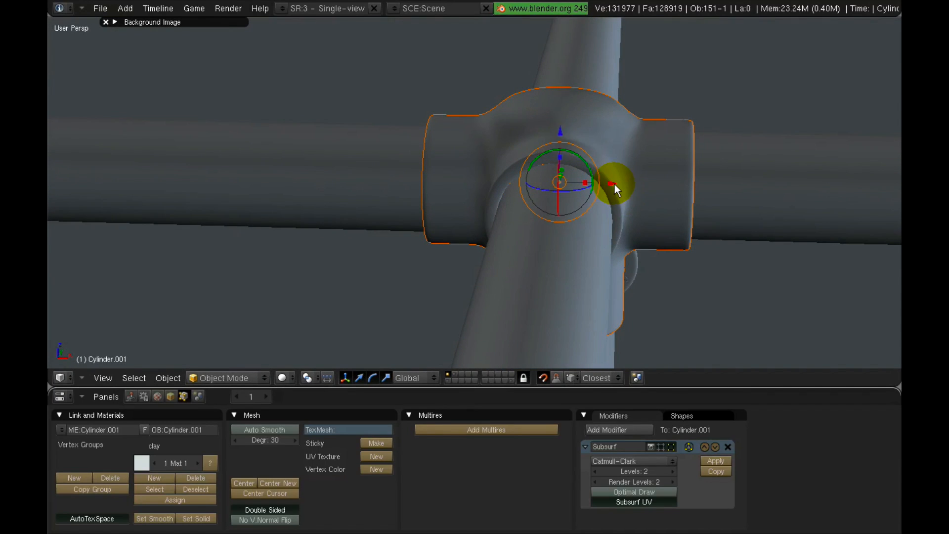
pyautogui.moveTo(613, 184); pyautogui.dragTo(615, 183)
pyautogui.moveTo(614, 184); pyautogui.dragTo(528, 207, button='middle')
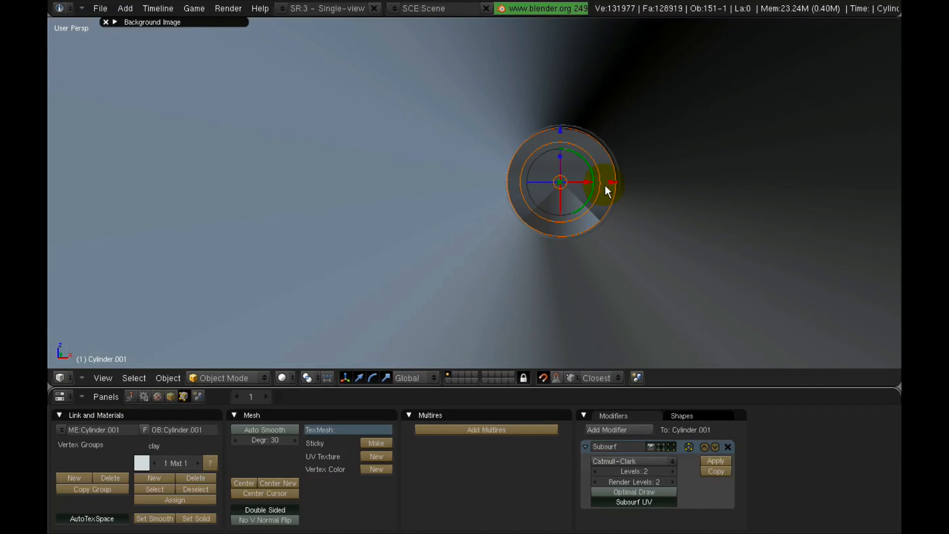
pyautogui.moveTo(605, 186)
pyautogui.mouseDown()
pyautogui.moveTo(616, 182)
pyautogui.moveTo(598, 187)
pyautogui.moveTo(613, 187)
pyautogui.mouseUp()
pyautogui.moveTo(758, 180); pyautogui.dragTo(659, 233, button='middle')
pyautogui.scroll(-3, 659, 234)
pyautogui.press('a')
pyautogui.scroll(-3, 659, 234)
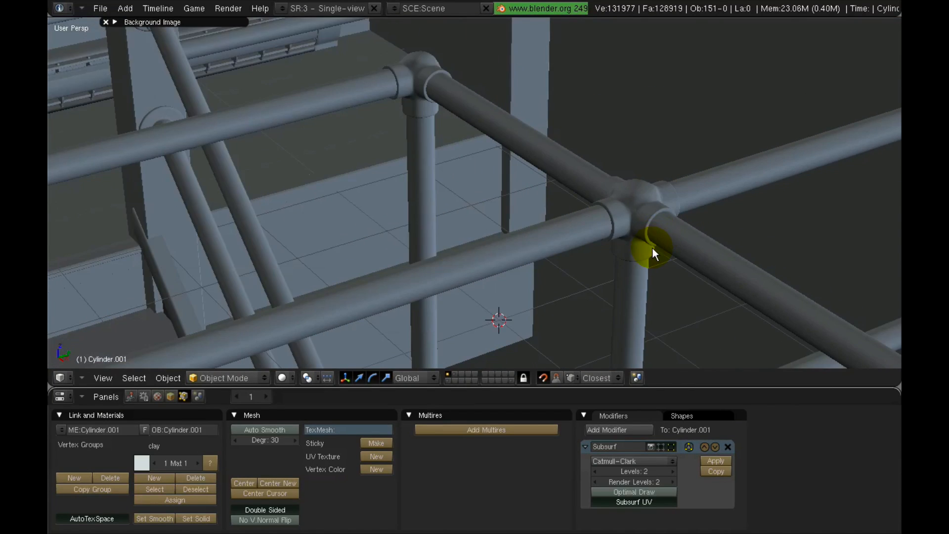
pyautogui.scroll(-5, 649, 265)
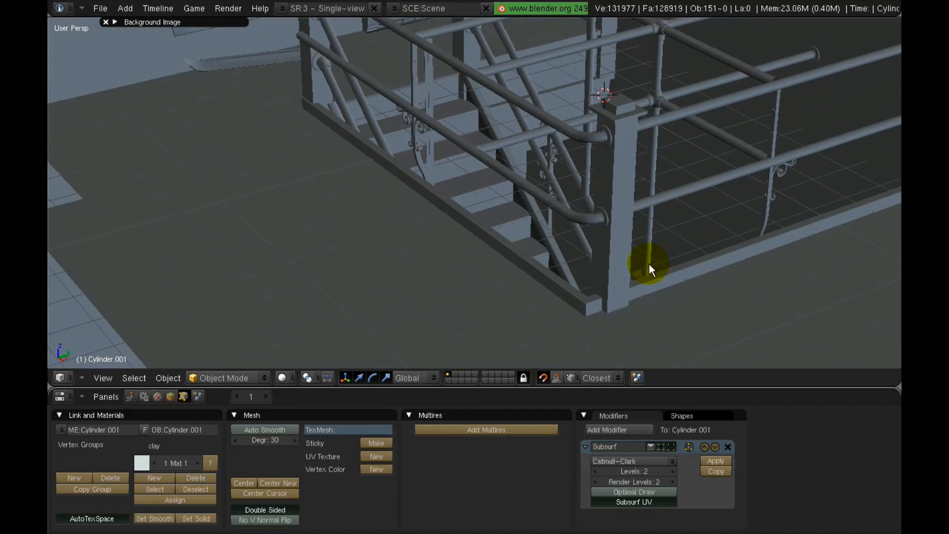
# - Switch from the stairwell railing scene to the empty third layer
pyautogui.keyDown('shift'); pyautogui.moveTo(689, 120); pyautogui.dragTo(539, 225, button='middle'); pyautogui.keyUp('shift')
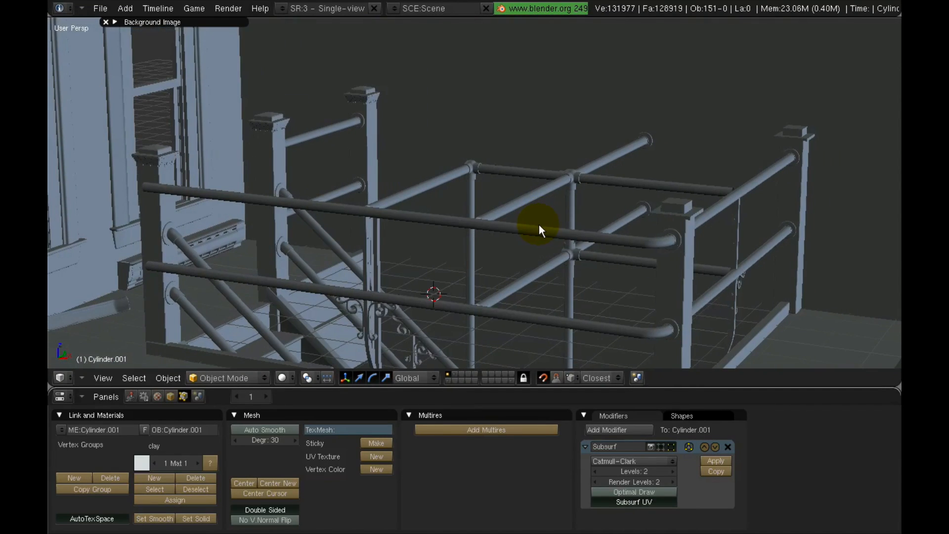
pyautogui.scroll(-3, 539, 225)
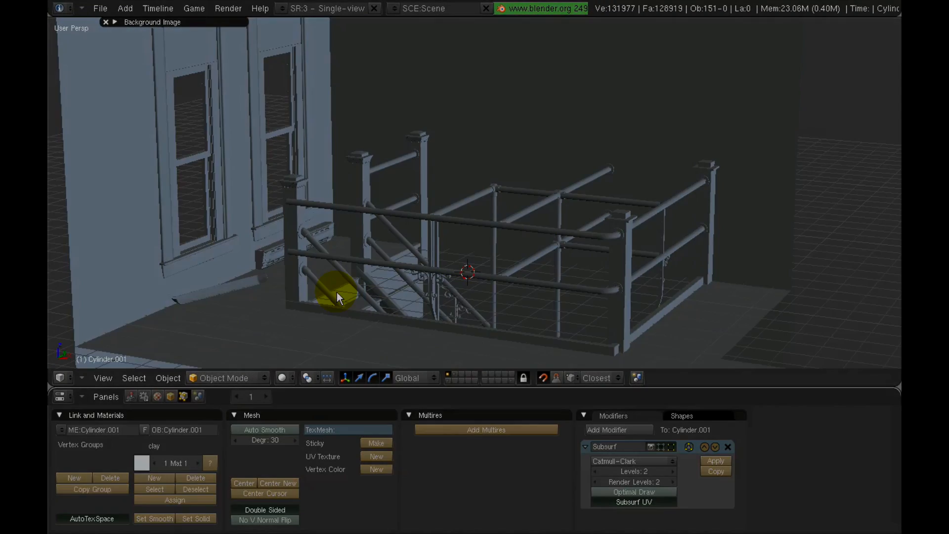
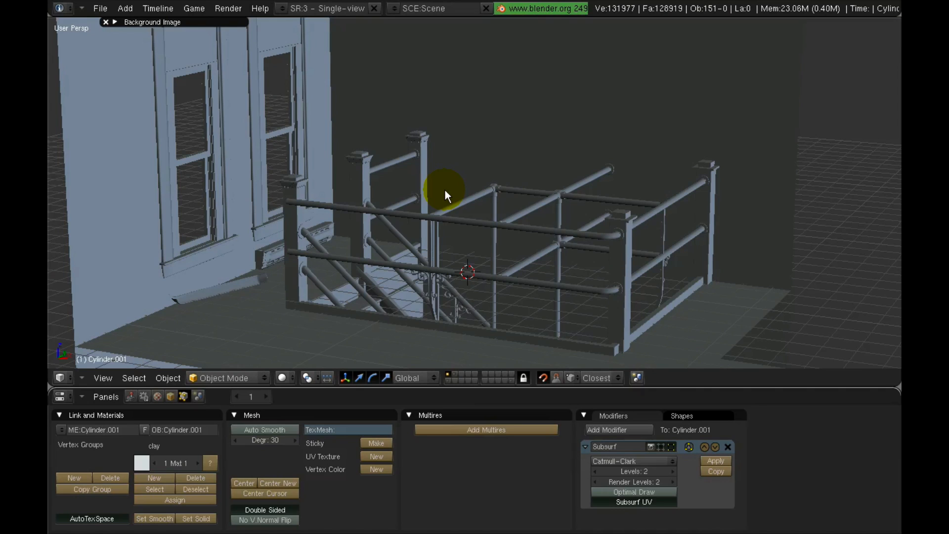
pyautogui.click(461, 372)
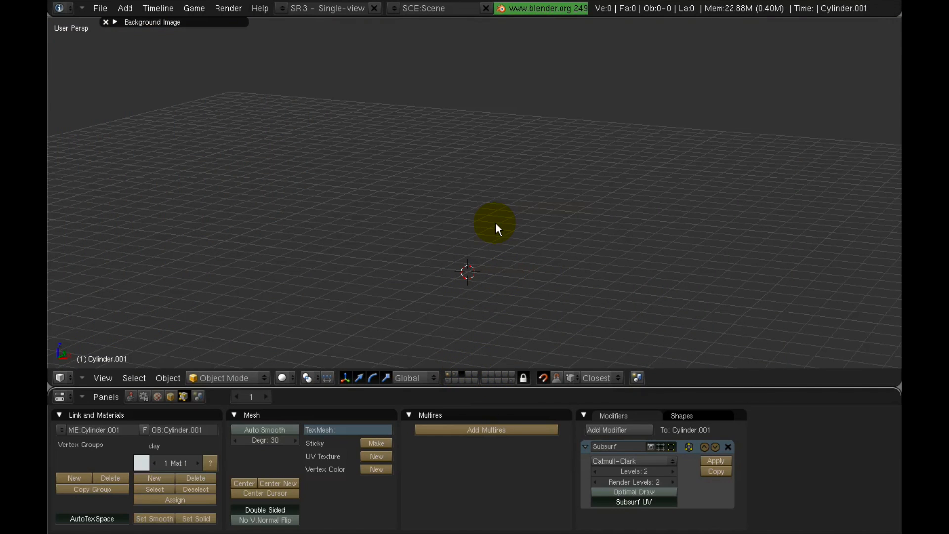
# - Add a mesh circle with 12 vertices at the 3D cursor
pyautogui.moveTo(496, 224); pyautogui.dragTo(422, 194, button='middle')
pyautogui.press('space')
pyautogui.moveTo(496, 188)
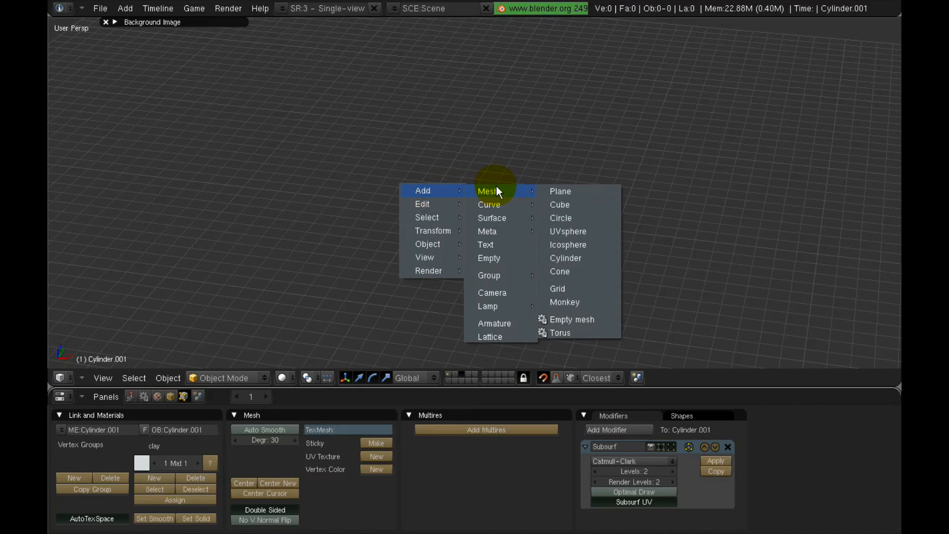
pyautogui.click(574, 216)
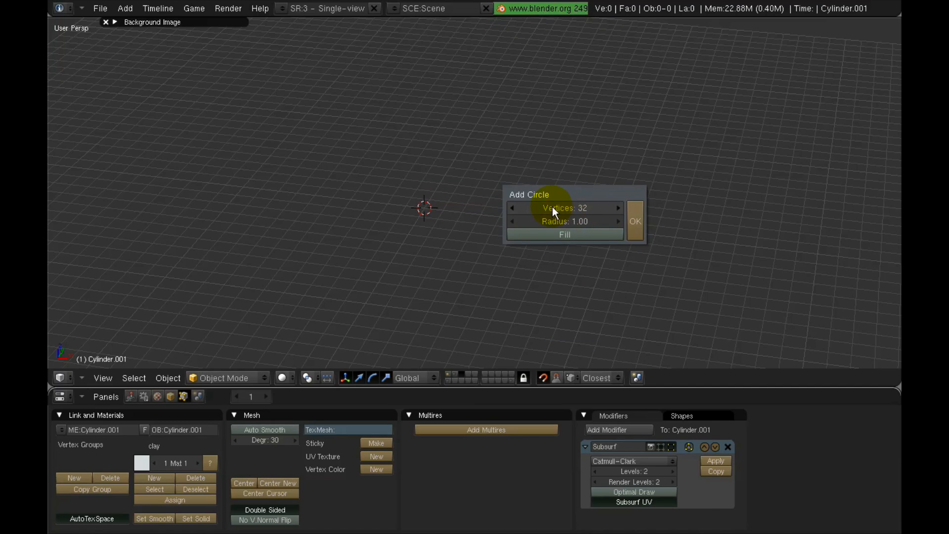
pyautogui.click(552, 207)
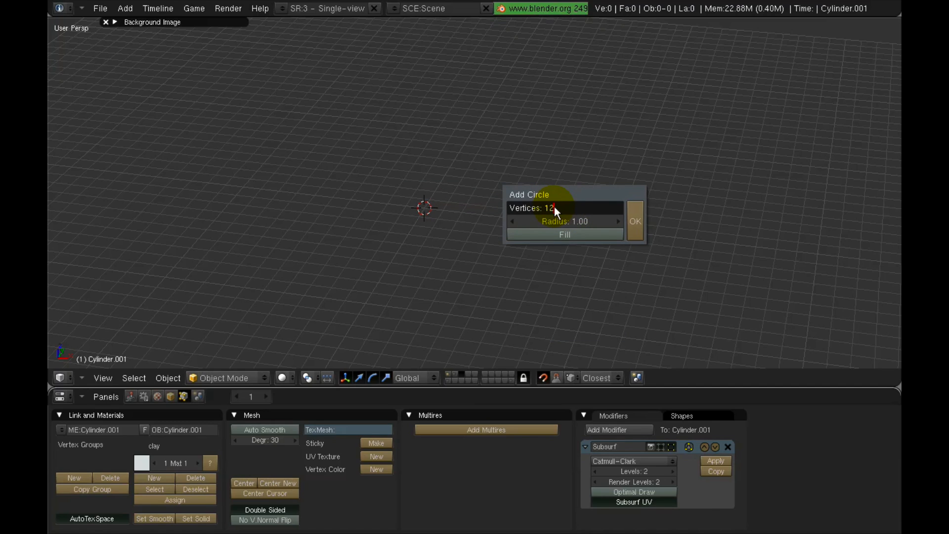
pyautogui.press('Return')
pyautogui.click(633, 224)
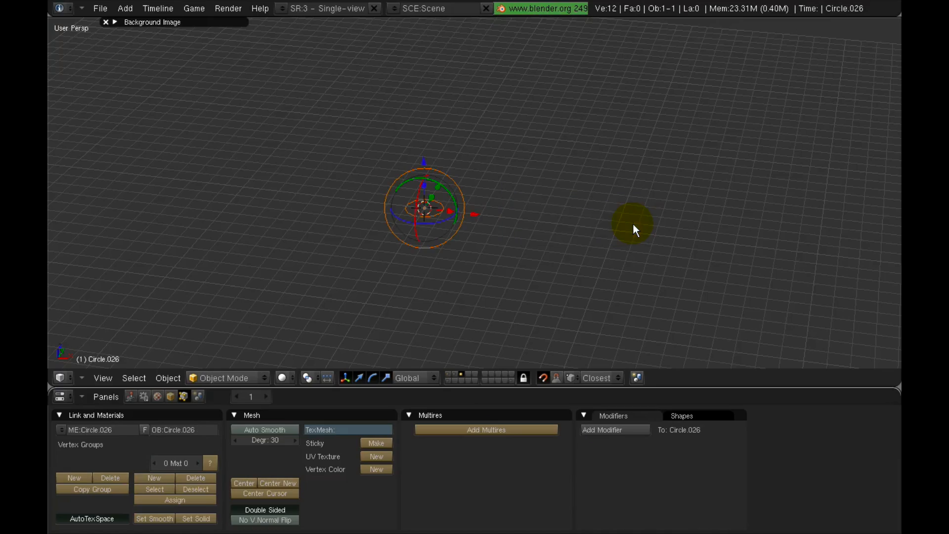
# - Rotate the circle 90 degrees around the global X axis and view it in top orthographic view
pyautogui.moveTo(478, 236); pyautogui.dragTo(425, 230)
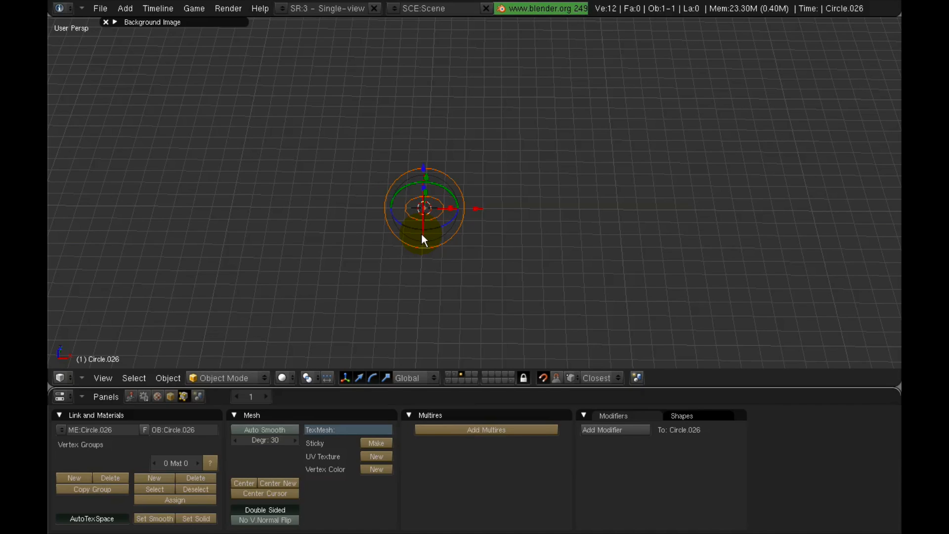
pyautogui.press('KP_7')
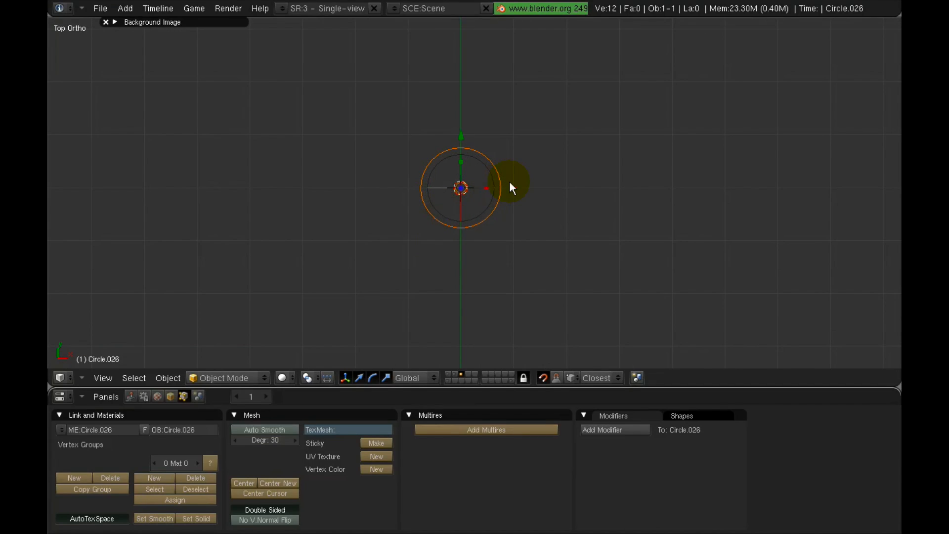
pyautogui.write('rx90')
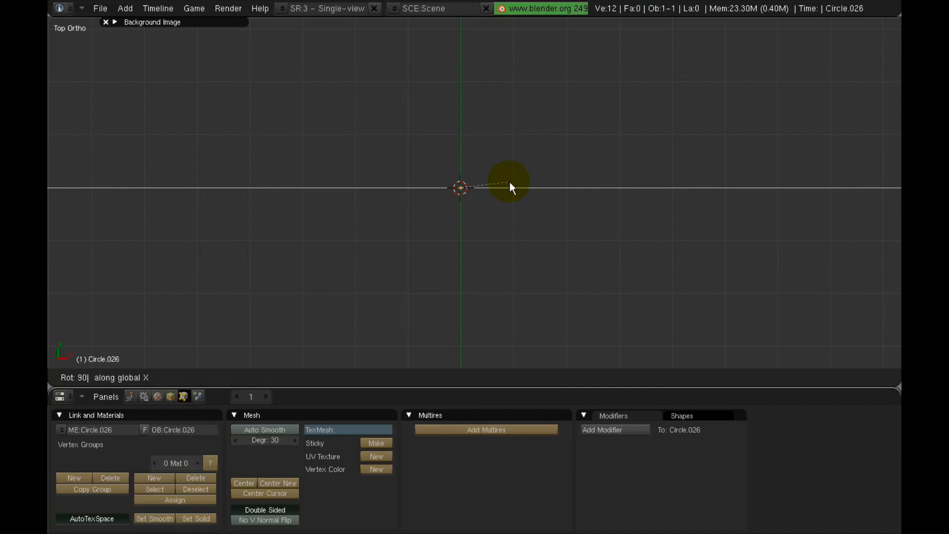
pyautogui.press('Return')
pyautogui.moveTo(493, 212); pyautogui.dragTo(399, 194, button='middle')
pyautogui.press('KP_7')
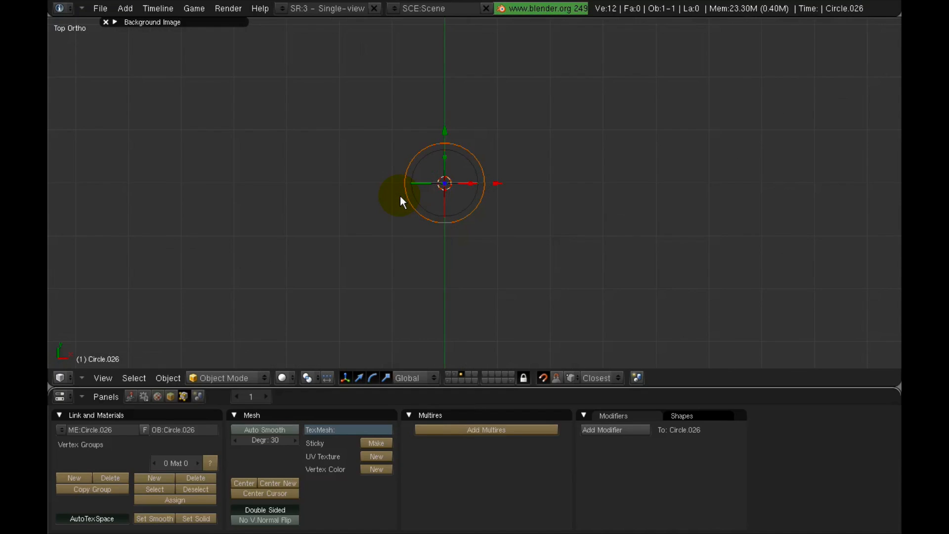
# - Place the 3D cursor level with the circle's center, one major grid division away on its positive X side
pyautogui.keyDown('shift'); pyautogui.moveTo(440, 218); pyautogui.dragTo(422, 176, button='middle'); pyautogui.keyUp('shift')
pyautogui.keyDown('shift'); pyautogui.scroll(1, 421, 172); pyautogui.keyUp('shift')
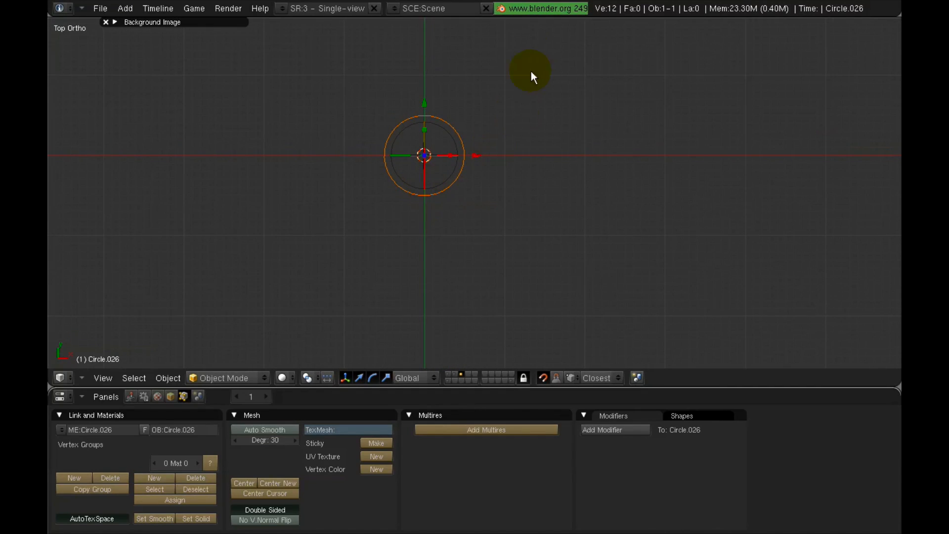
pyautogui.click(504, 74)
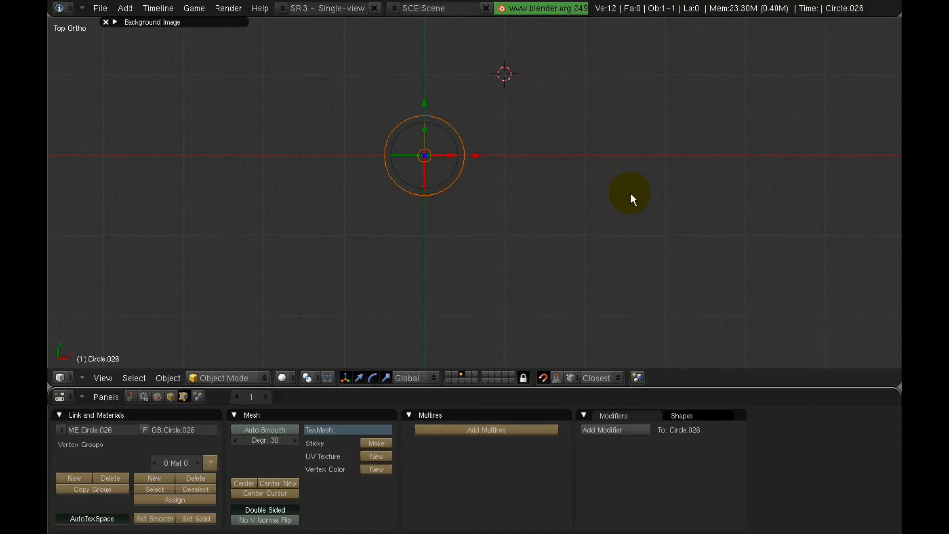
pyautogui.scroll(3, 405, 153)
pyautogui.keyDown('shift'); pyautogui.moveTo(458, 167); pyautogui.dragTo(383, 206, button='middle'); pyautogui.keyUp('shift')
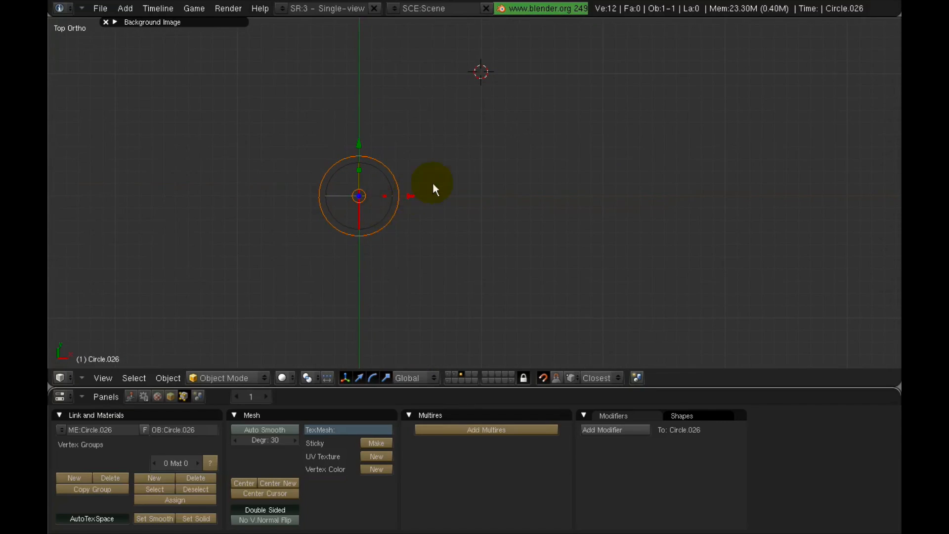
pyautogui.click(450, 146)
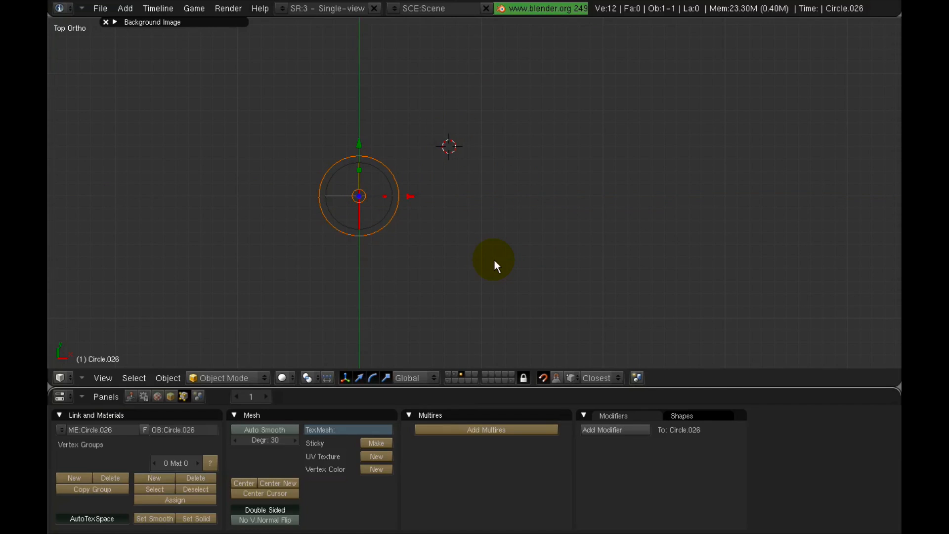
pyautogui.click(481, 195)
pyautogui.keyDown('shift'); pyautogui.moveTo(461, 247); pyautogui.dragTo(464, 228, button='middle'); pyautogui.keyUp('shift')
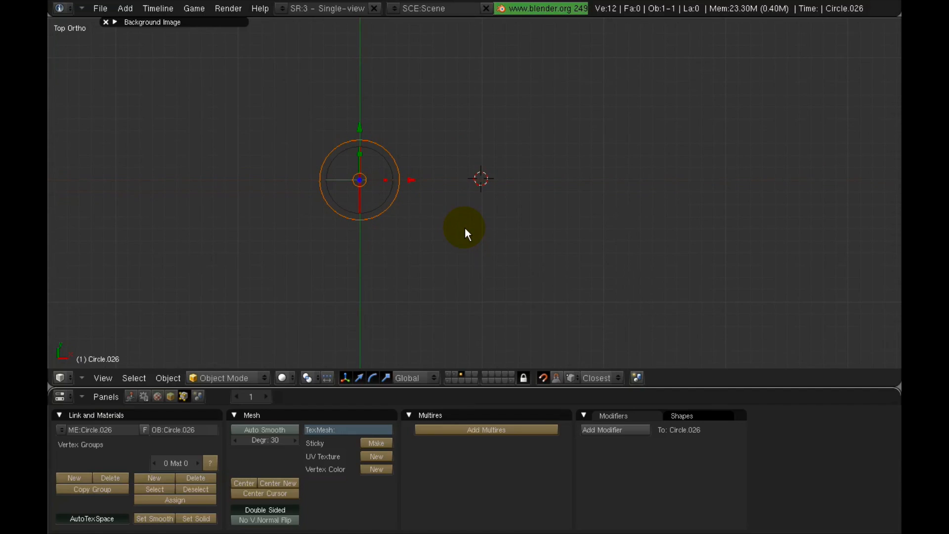
pyautogui.click(171, 396)
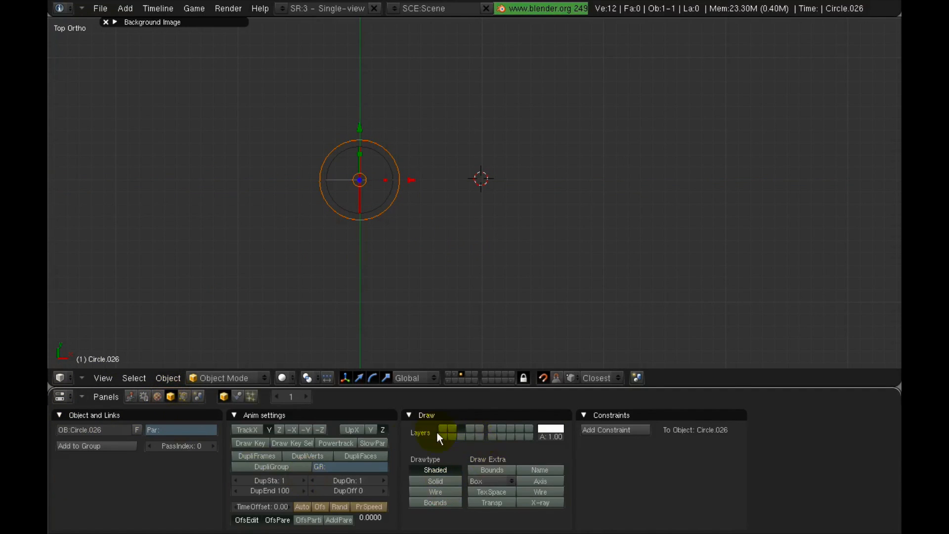
pyautogui.click(197, 393)
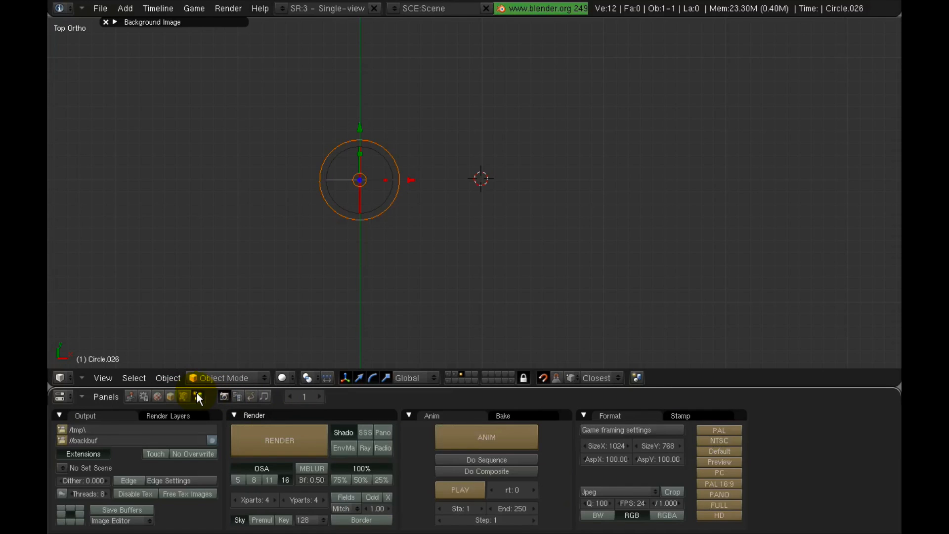
pyautogui.click(187, 394)
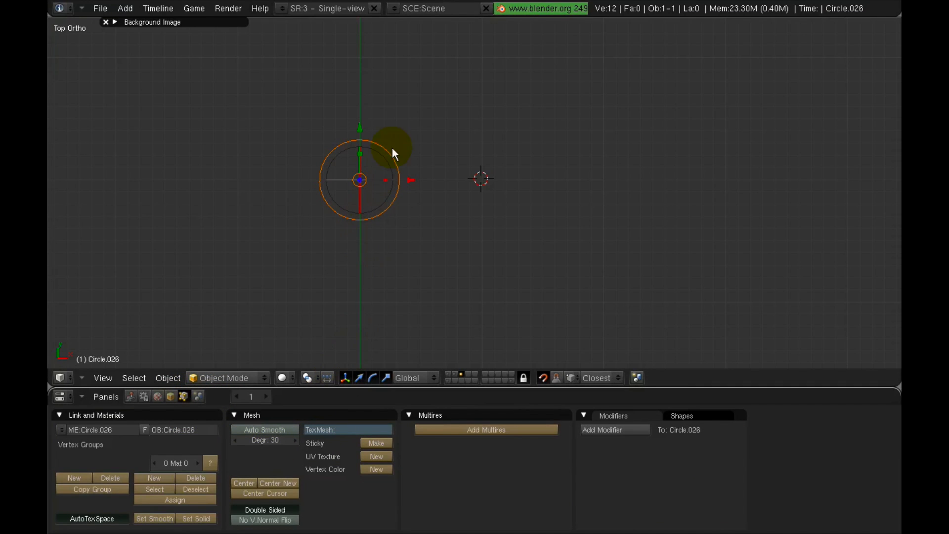
# - Enter Edit Mode on the circle and switch to vertex select mode
pyautogui.moveTo(392, 148); pyautogui.dragTo(402, 127, button='middle')
pyautogui.press('Tab')
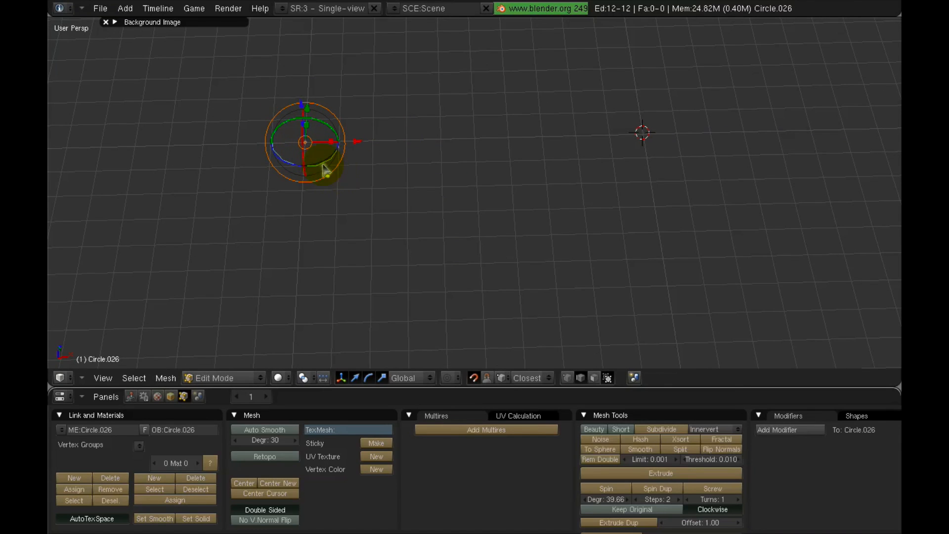
pyautogui.moveTo(322, 163); pyautogui.dragTo(350, 154, button='middle')
pyautogui.hotkey('ctrl', 'Tab')
pyautogui.click(314, 143)
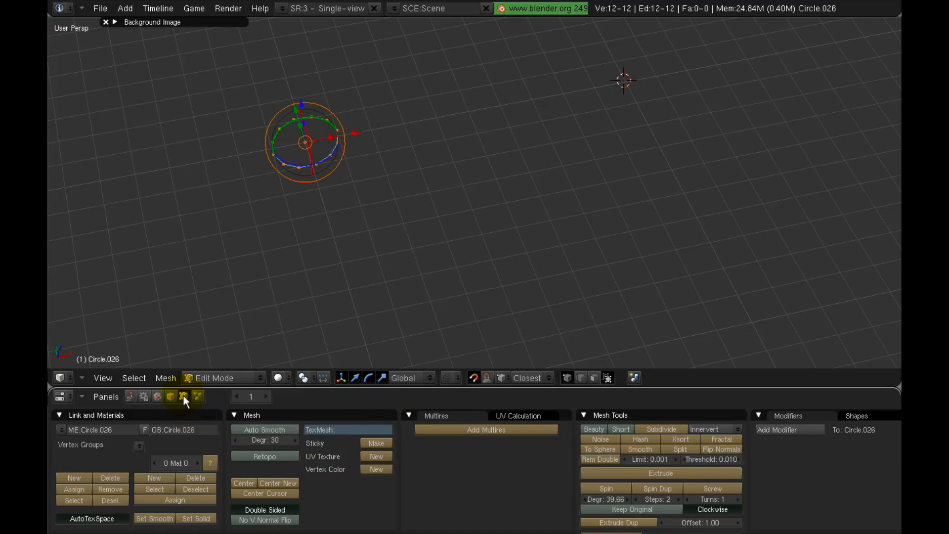
# - Try spinning the circle around the 3D cursor from an angled perspective view, and undo the spin
pyautogui.moveTo(573, 480); pyautogui.dragTo(382, 477, button='middle')
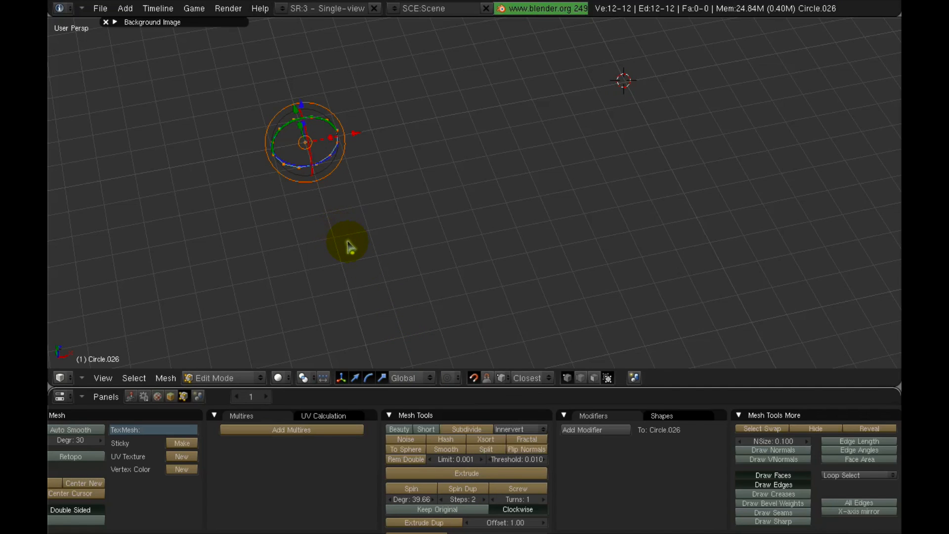
pyautogui.keyDown('shift'); pyautogui.moveTo(345, 242); pyautogui.dragTo(357, 234, button='middle'); pyautogui.keyUp('shift')
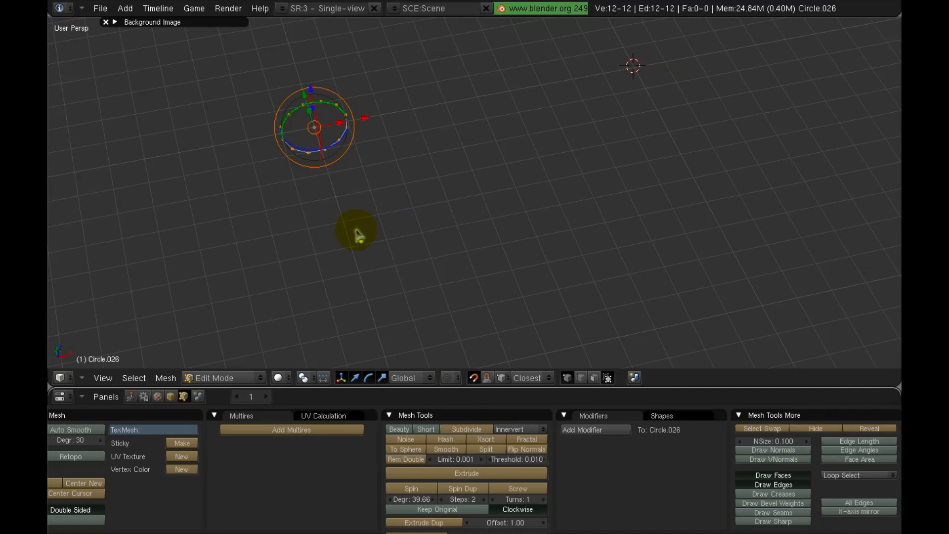
pyautogui.click(410, 488)
pyautogui.scroll(-4, 392, 184)
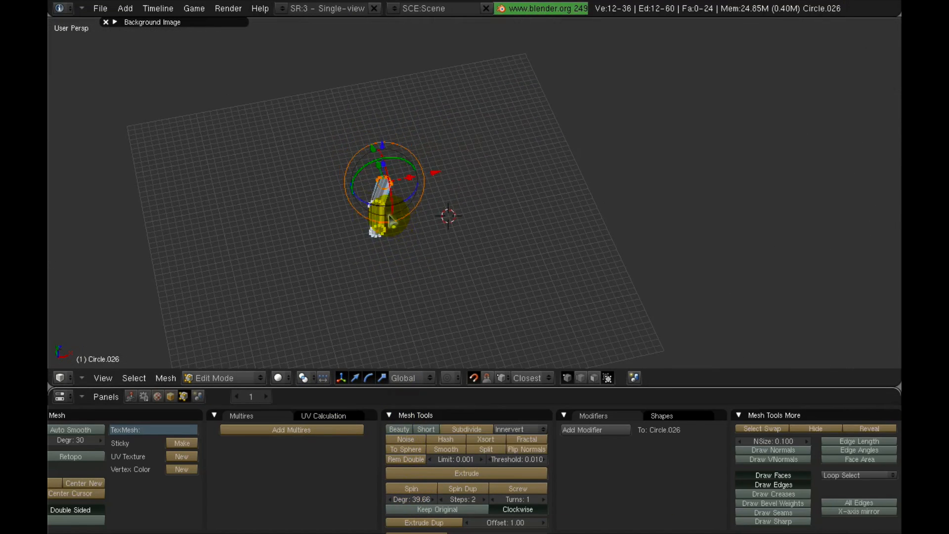
pyautogui.moveTo(391, 219); pyautogui.dragTo(435, 177, button='middle')
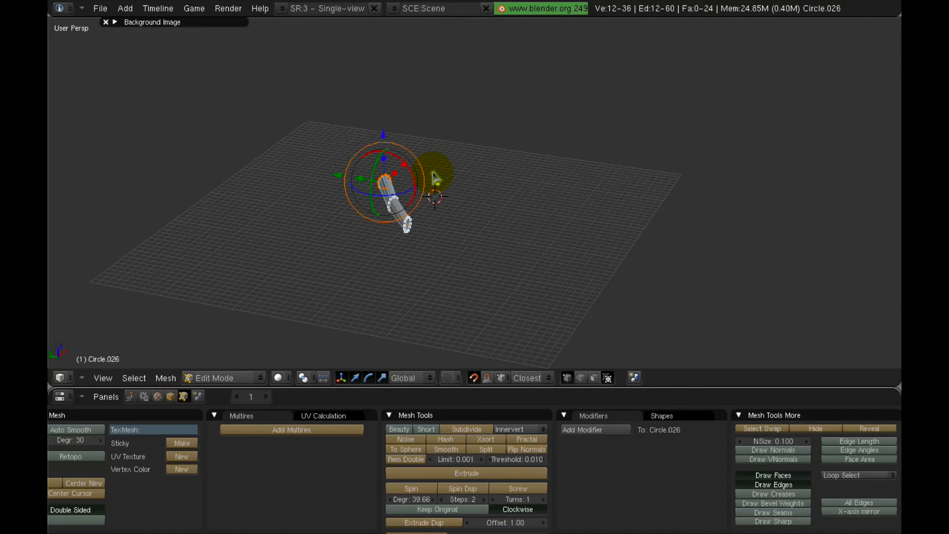
pyautogui.hotkey('ctrl', 'z')
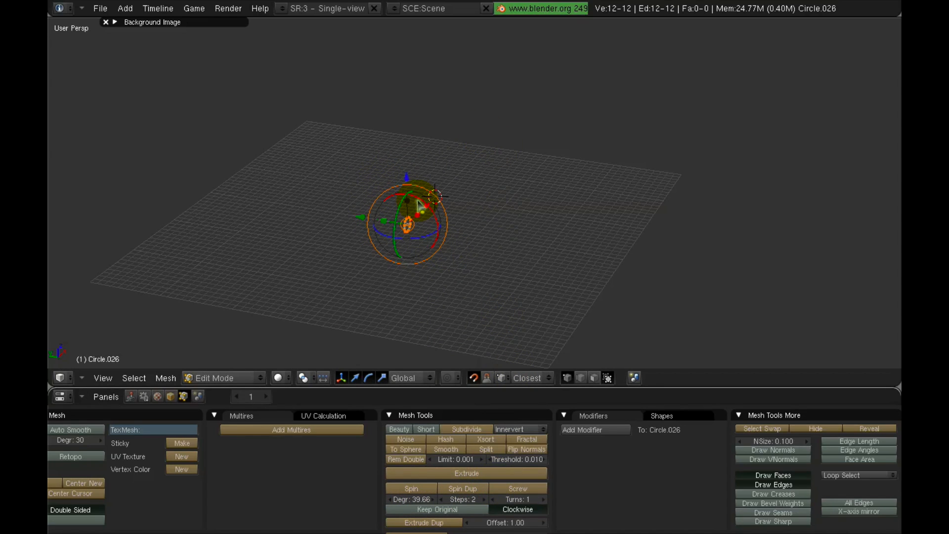
# - Try spinning the circle around the 3D cursor from top orthographic view, and undo the spin
pyautogui.press('KP_7')
pyautogui.scroll(5, 462, 169)
pyautogui.keyDown('shift'); pyautogui.moveTo(470, 191); pyautogui.dragTo(412, 207, button='middle'); pyautogui.keyUp('shift')
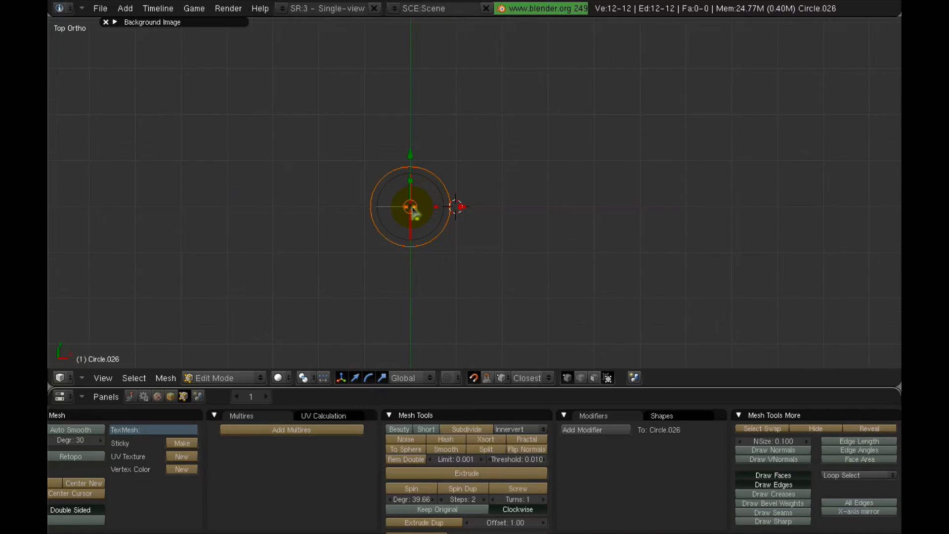
pyautogui.scroll(2, 412, 208)
pyautogui.click(414, 489)
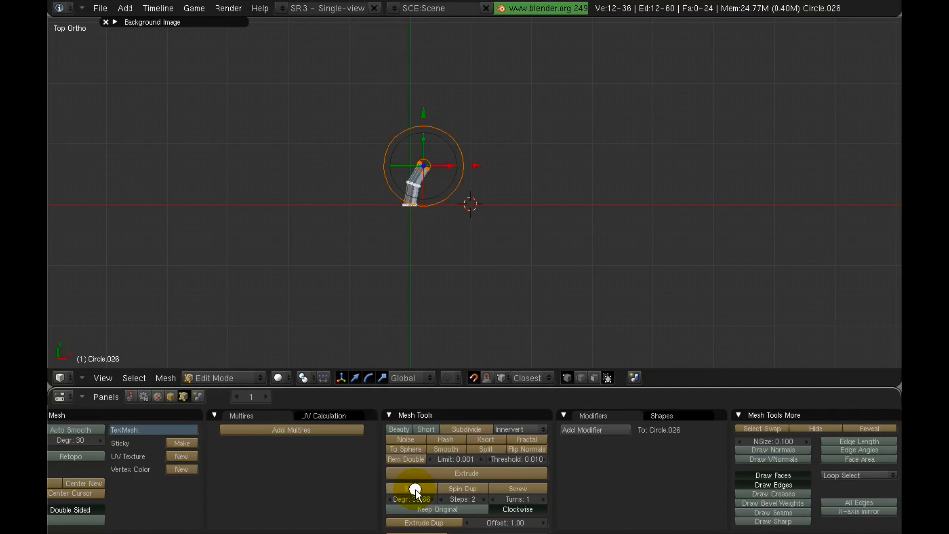
pyautogui.moveTo(523, 154); pyautogui.dragTo(451, 188, button='middle')
pyautogui.press('KP_7')
pyautogui.hotkey('ctrl', 'z')
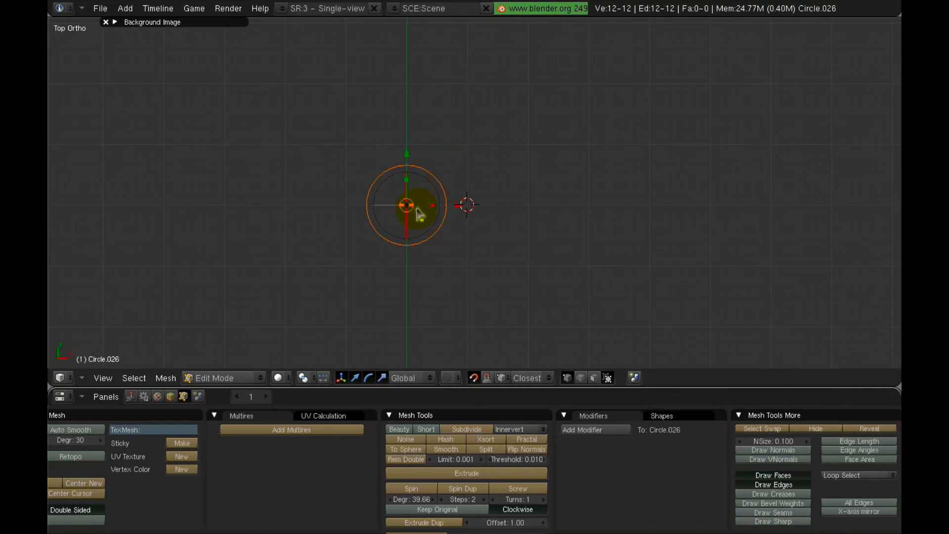
pyautogui.keyDown('shift'); pyautogui.moveTo(395, 238); pyautogui.dragTo(424, 242, button='middle'); pyautogui.keyUp('shift')
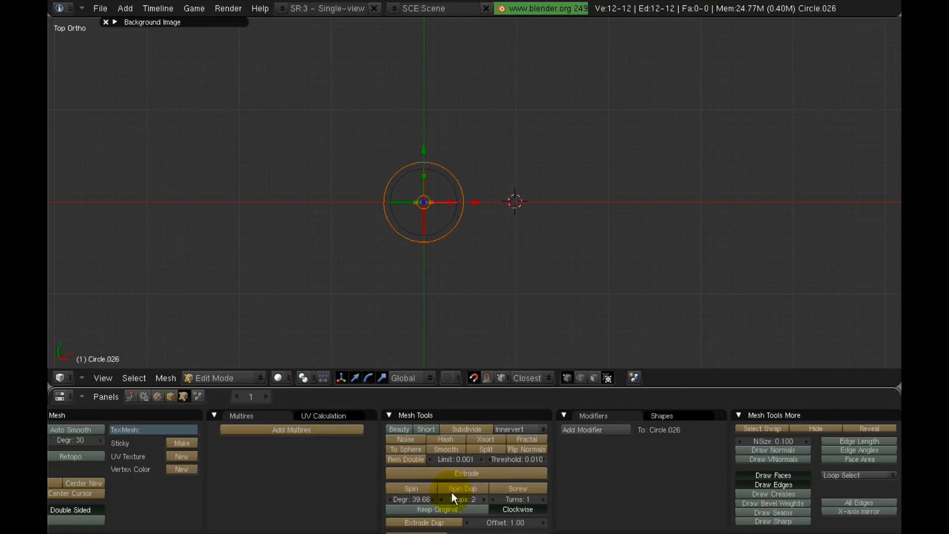
# - Set the spin settings to 6 steps and 93 degrees
pyautogui.click(484, 500)
pyautogui.click(485, 500)
pyautogui.click(485, 500)
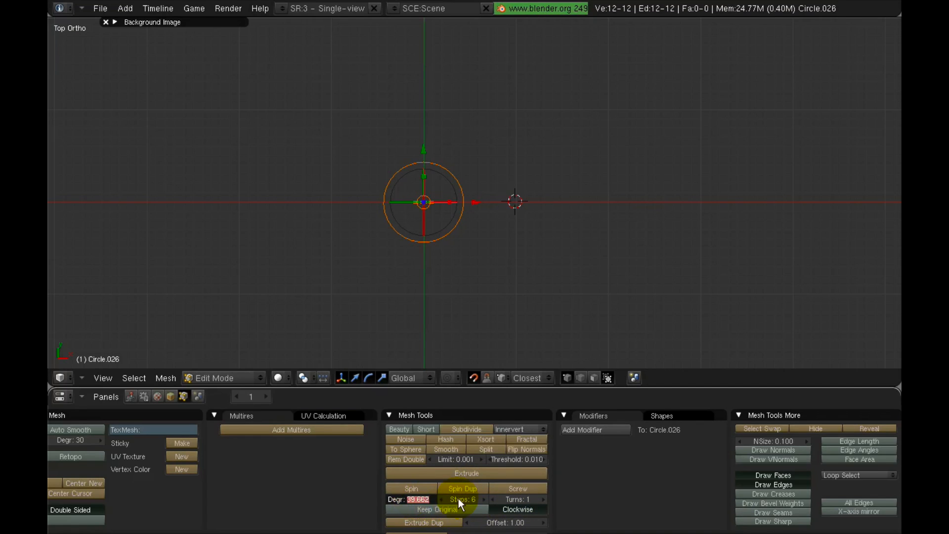
pyautogui.write('93')
pyautogui.press('Return')
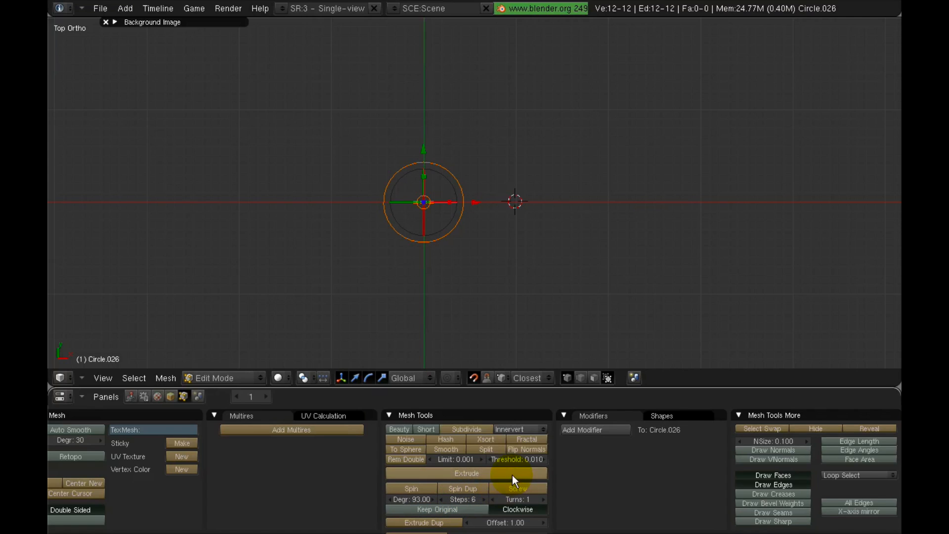
pyautogui.click(509, 508)
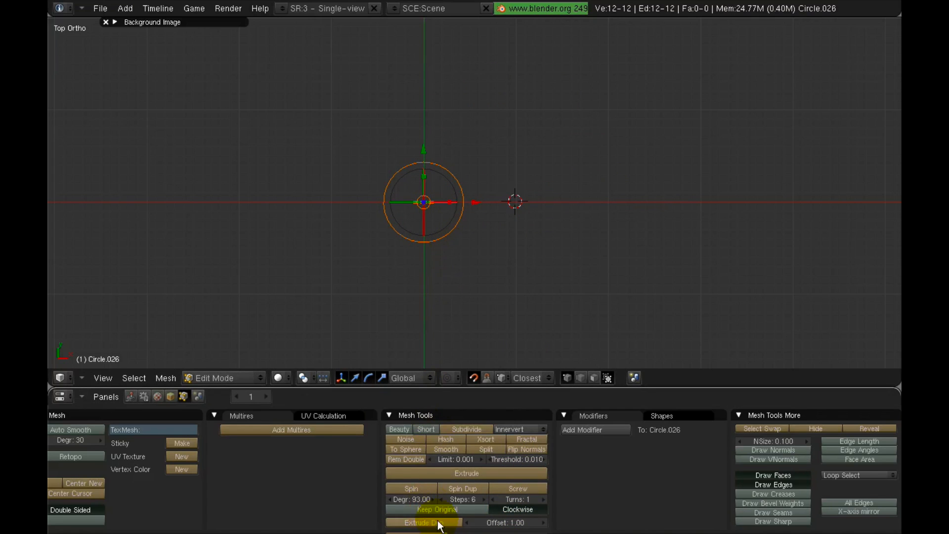
# - Duplicate the selected circle in an arc around the 3D cursor with Spin Dup, using 6 steps over 93 degrees
pyautogui.click(471, 488)
pyautogui.keyDown('shift'); pyautogui.moveTo(487, 254); pyautogui.dragTo(464, 280, button='middle'); pyautogui.keyUp('shift')
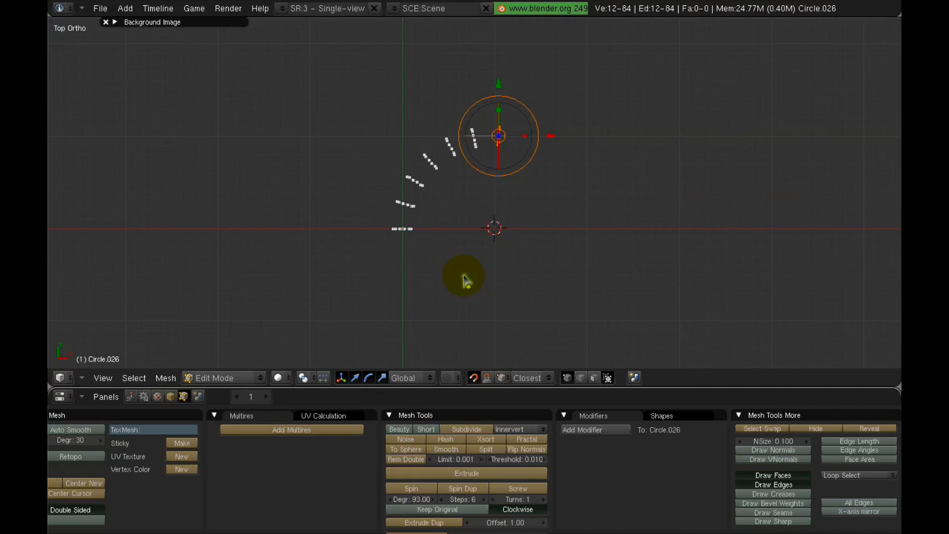
pyautogui.scroll(8, 430, 199)
pyautogui.moveTo(449, 248); pyautogui.dragTo(461, 172, button='middle')
pyautogui.press('Tab')
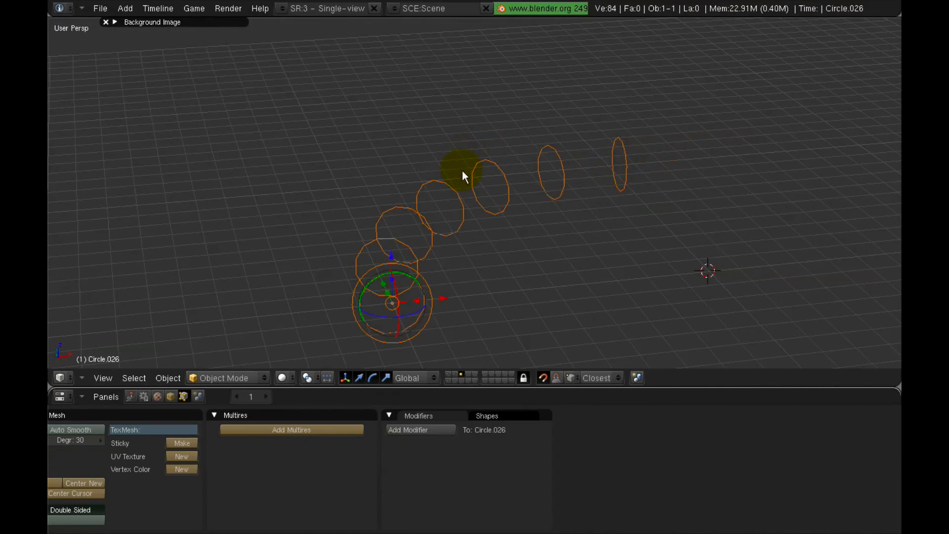
pyautogui.moveTo(592, 207)
pyautogui.mouseDown(button='middle')
pyautogui.moveTo(547, 212)
pyautogui.moveTo(582, 211)
pyautogui.mouseUp(button='middle')
pyautogui.press('KP_7')
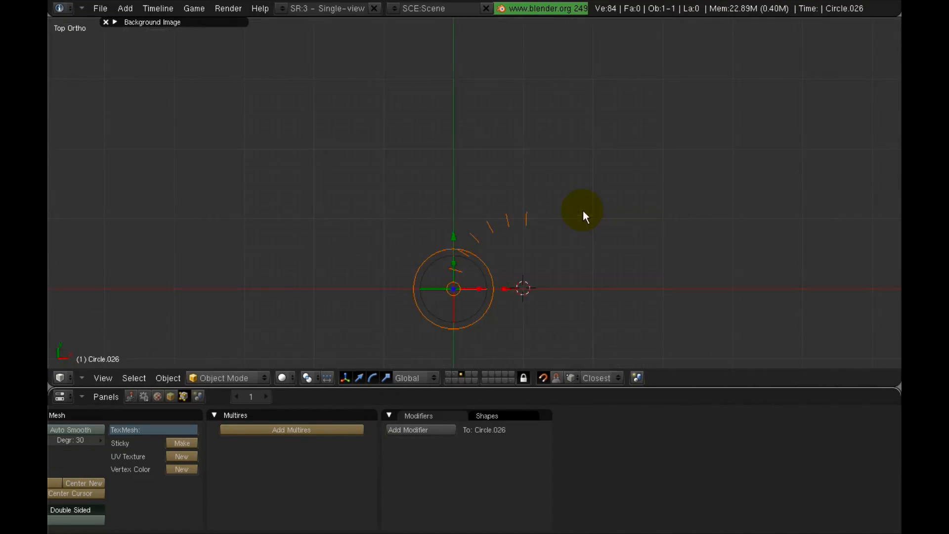
# - Select all the rings and connect them into a curved pipe with Skin Faces/Edge-Loops, using the segment option
pyautogui.press('Tab')
pyautogui.scroll(2, 471, 254)
pyautogui.keyDown('shift'); pyautogui.moveTo(472, 257); pyautogui.dragTo(452, 212, button='middle'); pyautogui.keyUp('shift')
pyautogui.press('a')
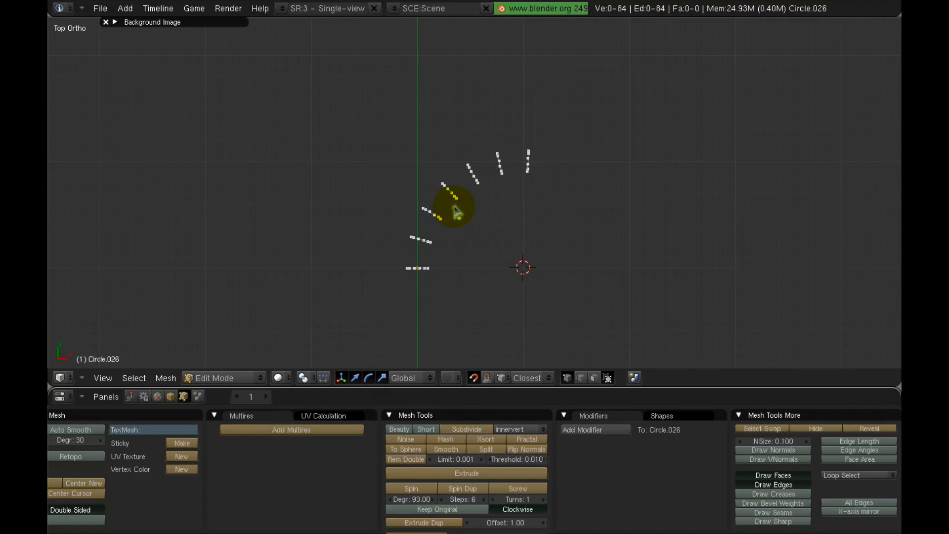
pyautogui.press('a')
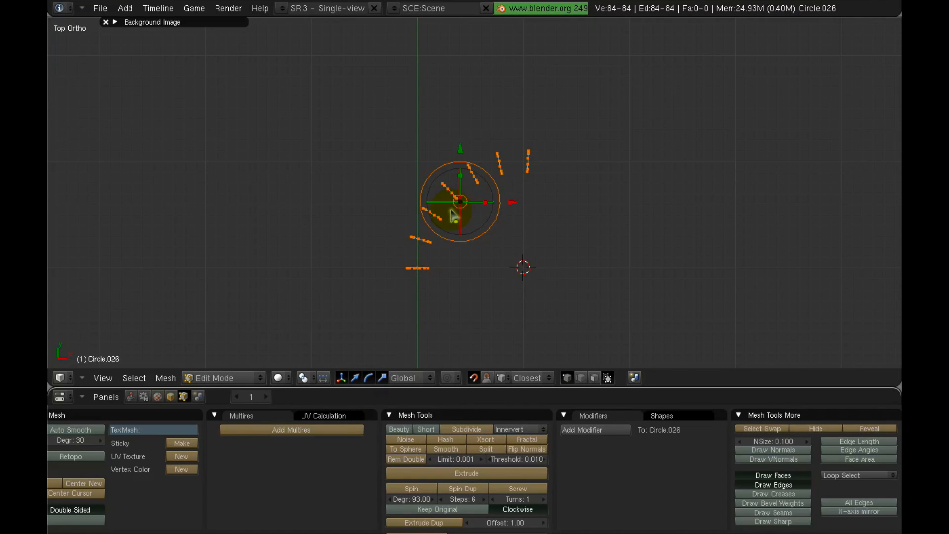
pyautogui.press('f')
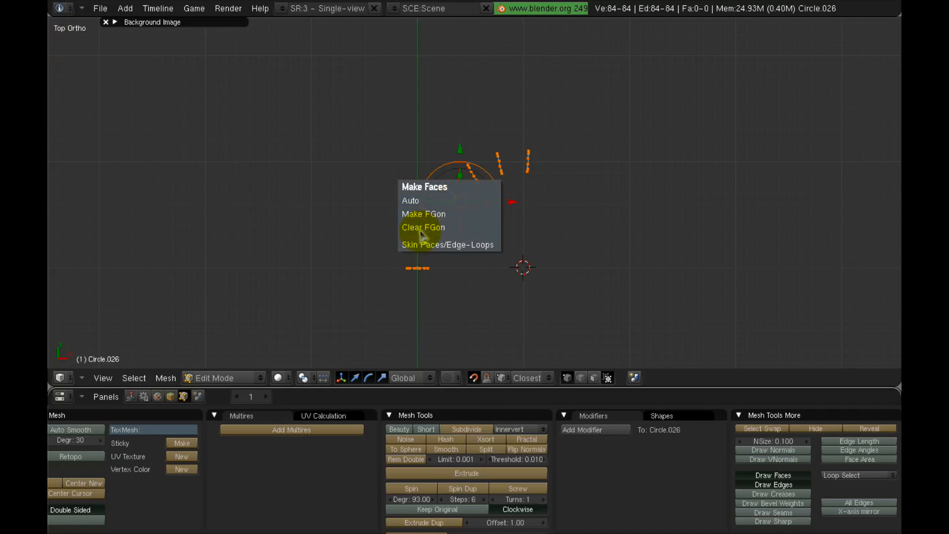
pyautogui.click(468, 246)
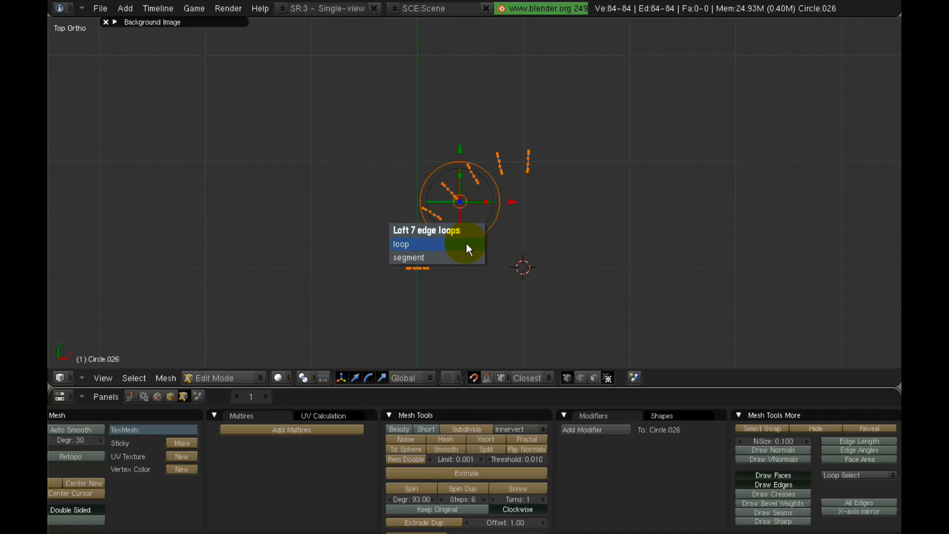
pyautogui.click(424, 258)
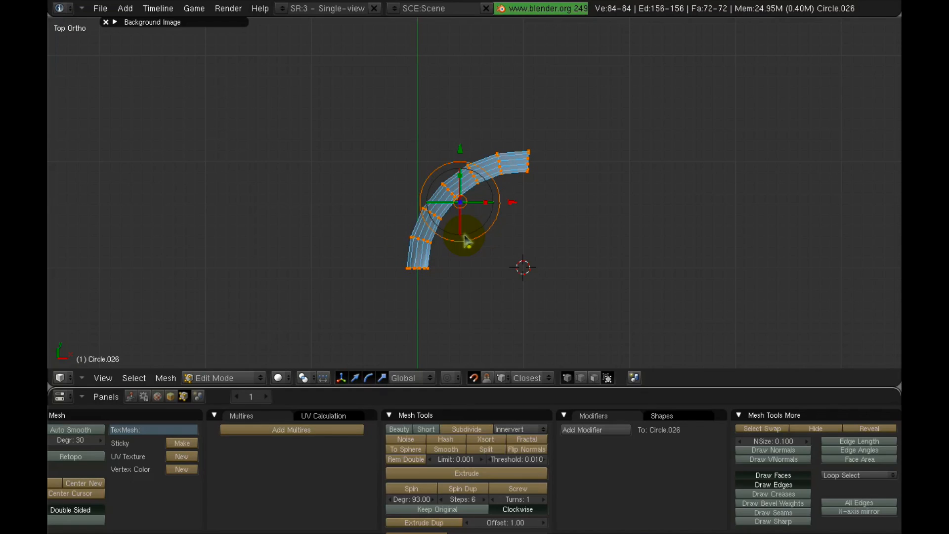
pyautogui.press('Tab')
pyautogui.scroll(4, 465, 237)
pyautogui.moveTo(464, 237)
pyautogui.mouseDown(button='middle')
pyautogui.moveTo(452, 195)
pyautogui.moveTo(434, 212)
pyautogui.moveTo(497, 114)
pyautogui.moveTo(524, 126)
pyautogui.moveTo(440, 176)
pyautogui.moveTo(472, 117)
pyautogui.moveTo(450, 126)
pyautogui.moveTo(407, 211)
pyautogui.mouseUp(button='middle')
pyautogui.press('KP_7')
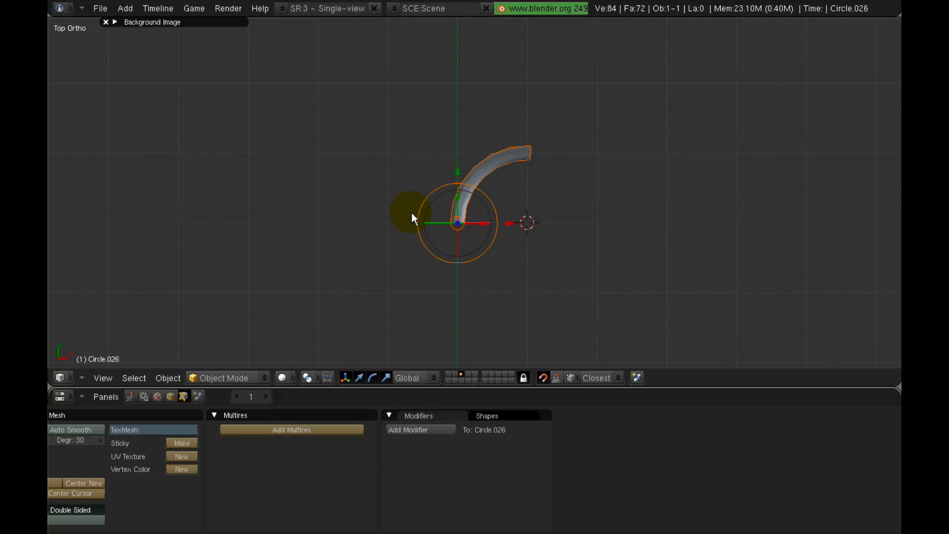
# - Undo the skinning and the spin duplication, back to the single circle in Edit Mode
pyautogui.press('Tab')
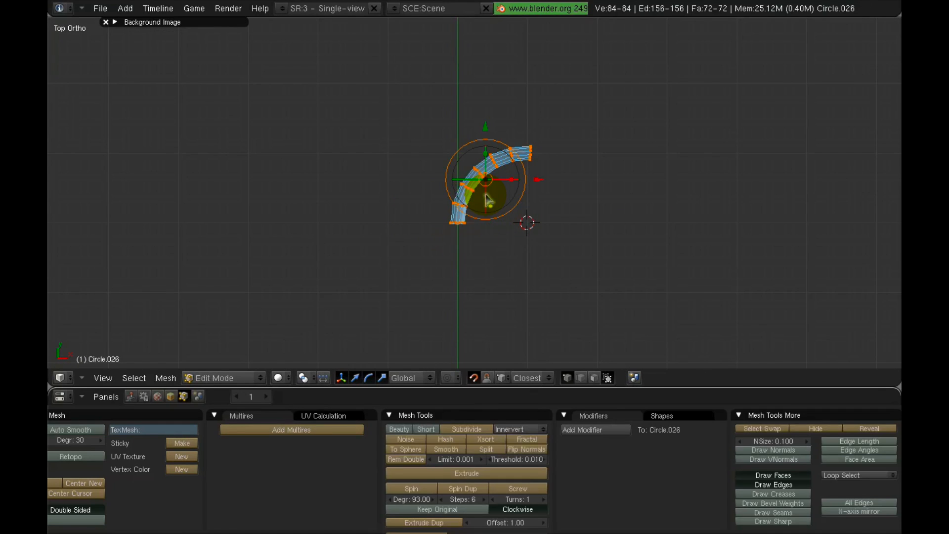
pyautogui.hotkey('ctrl', 'z')
pyautogui.hotkey('ctrl', 'z')
pyautogui.hotkey('ctrl', 'z')
pyautogui.hotkey('ctrl', 'z')
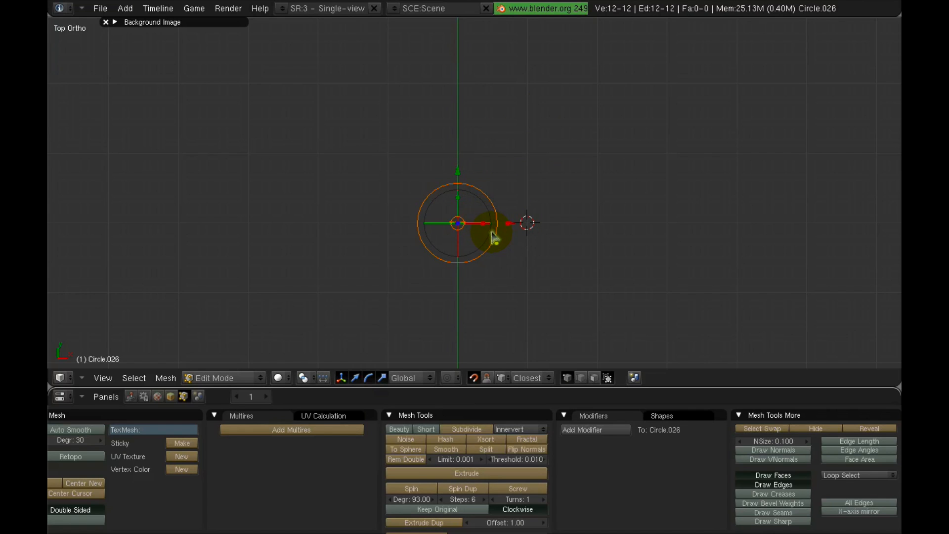
# - Return to the top view and turn off the transform manipulator
pyautogui.moveTo(474, 250)
pyautogui.mouseDown(button='middle')
pyautogui.moveTo(473, 202)
pyautogui.moveTo(478, 257)
pyautogui.mouseUp(button='middle')
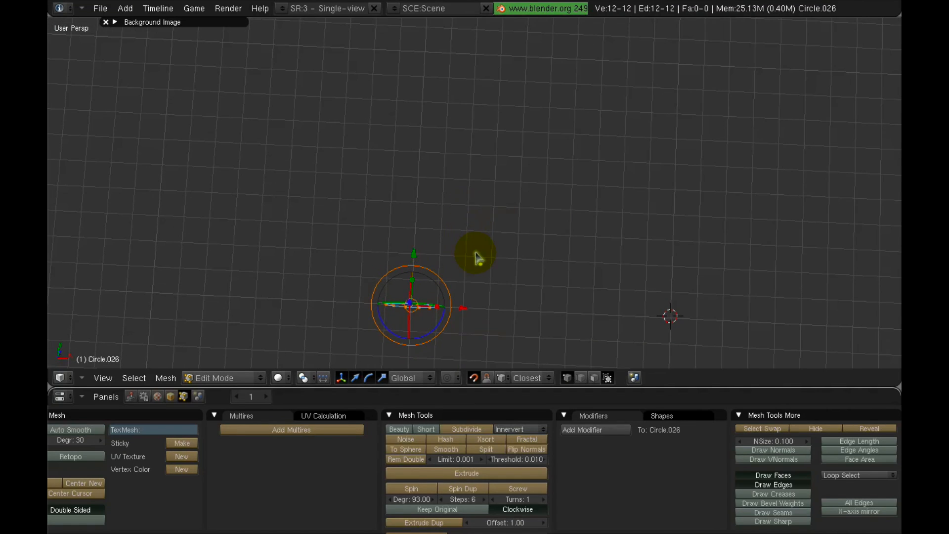
pyautogui.press('KP_7')
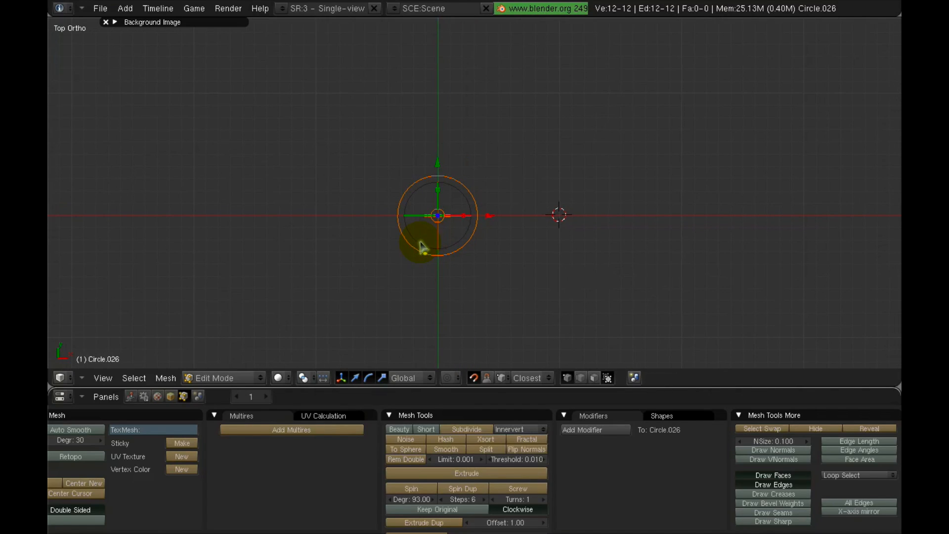
pyautogui.hotkey('ctrl', 'space')
pyautogui.click(431, 245)
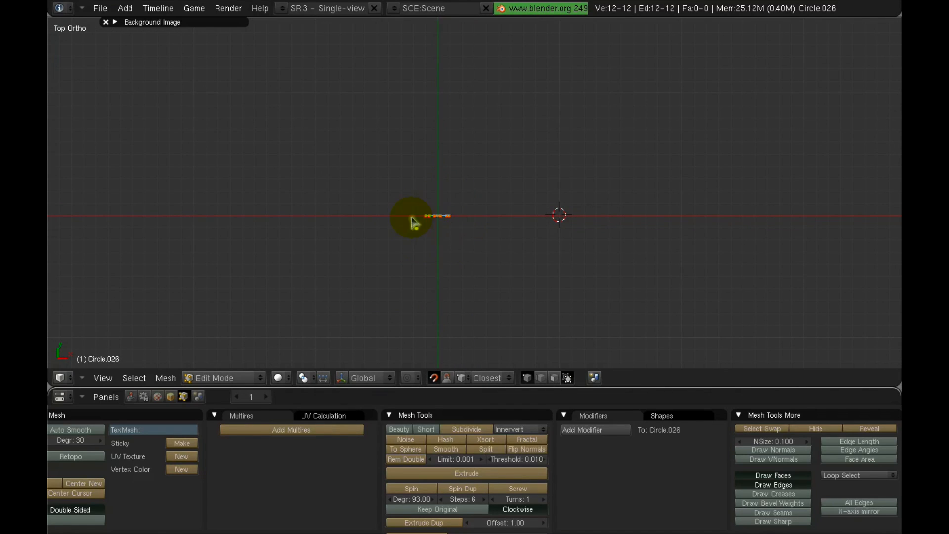
# - Place the 3D cursor closer to the circle on its right side and Spin the circle clockwise 93 degrees in 6 steps
pyautogui.scroll(3, 447, 233)
pyautogui.keyDown('shift'); pyautogui.moveTo(447, 229); pyautogui.dragTo(435, 269, button='middle'); pyautogui.keyUp('shift')
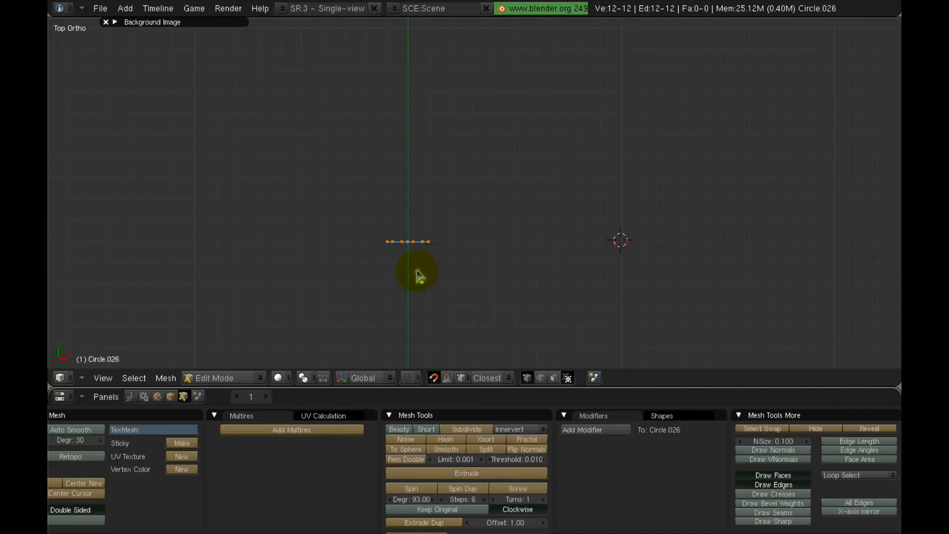
pyautogui.click(518, 232)
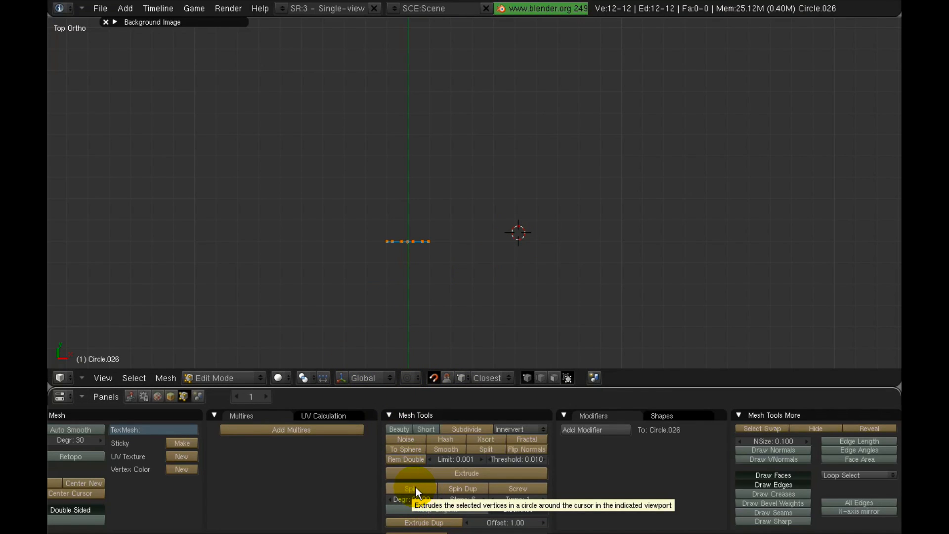
pyautogui.click(415, 488)
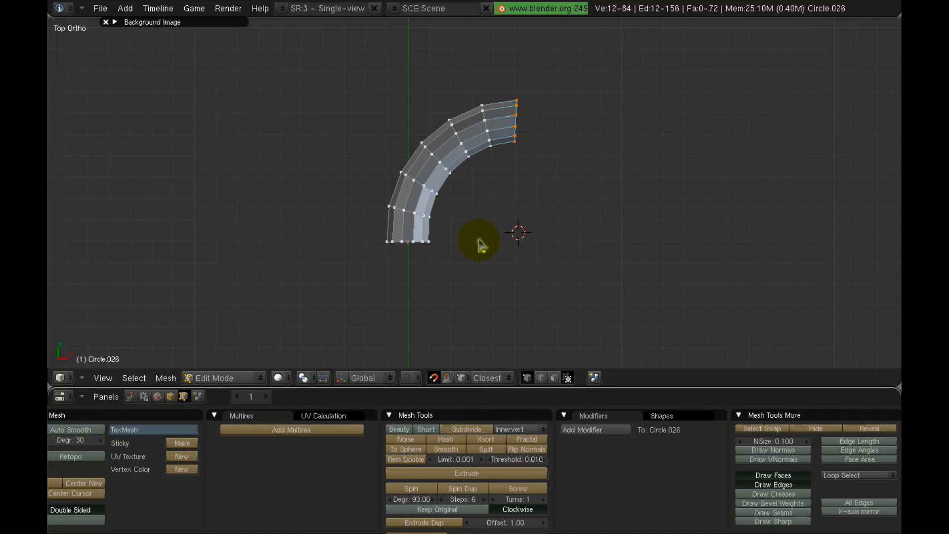
# - Place the 3D cursor above and to the right of the pipe's open end and Spin that end 93 degrees with Clockwise off
pyautogui.keyDown('shift'); pyautogui.moveTo(555, 222); pyautogui.dragTo(491, 227, button='middle'); pyautogui.keyUp('shift')
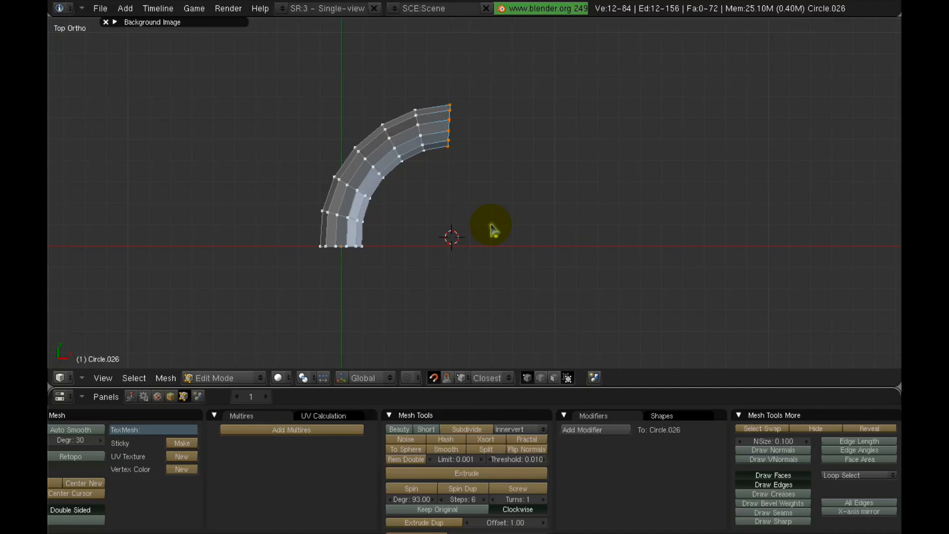
pyautogui.keyDown('shift'); pyautogui.moveTo(515, 150); pyautogui.dragTo(540, 212, button='middle'); pyautogui.keyUp('shift')
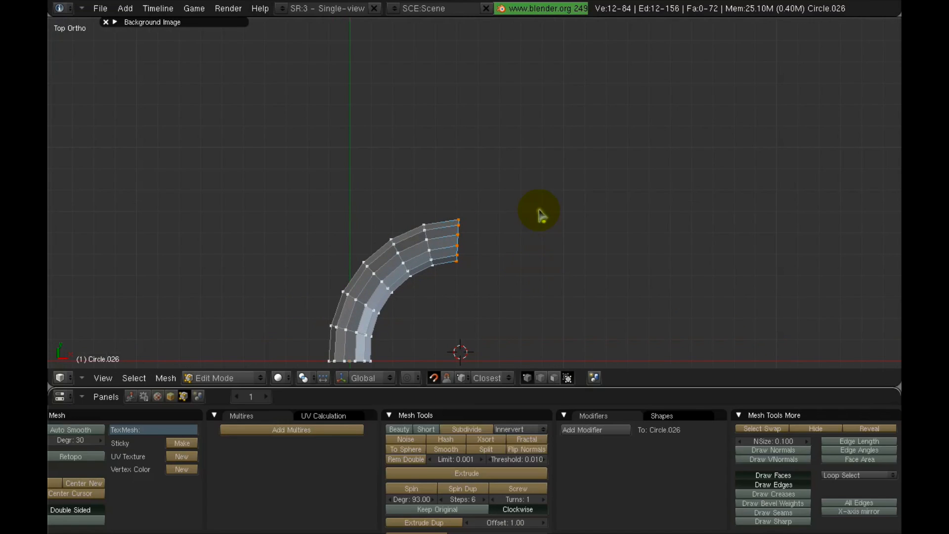
pyautogui.click(504, 134)
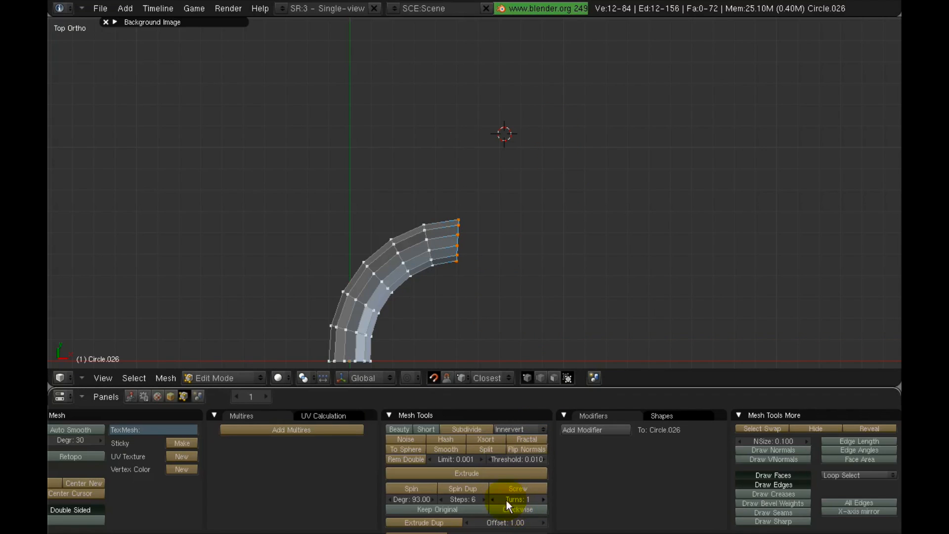
pyautogui.click(424, 489)
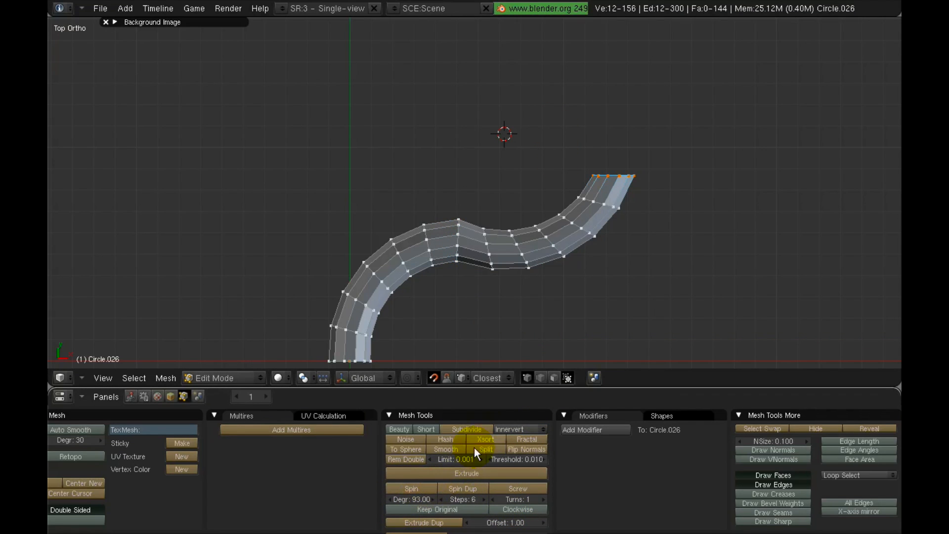
pyautogui.keyDown('shift'); pyautogui.moveTo(508, 257); pyautogui.dragTo(505, 216, button='middle'); pyautogui.keyUp('shift')
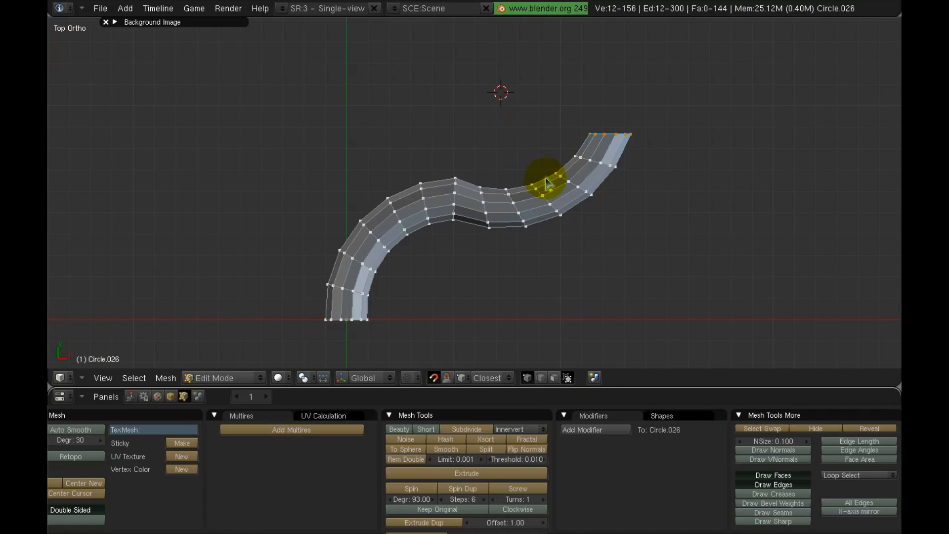
pyautogui.keyDown('shift'); pyautogui.moveTo(547, 183); pyautogui.dragTo(542, 202, button='middle'); pyautogui.keyUp('shift')
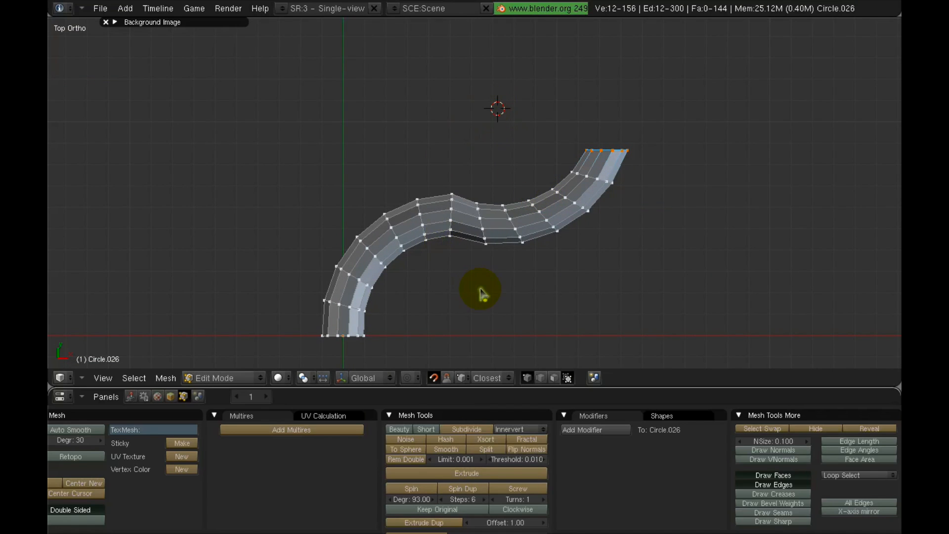
# - Undo the second spin and return to Object Mode
pyautogui.hotkey('ctrl', 'z')
pyautogui.scroll(-2, 499, 286)
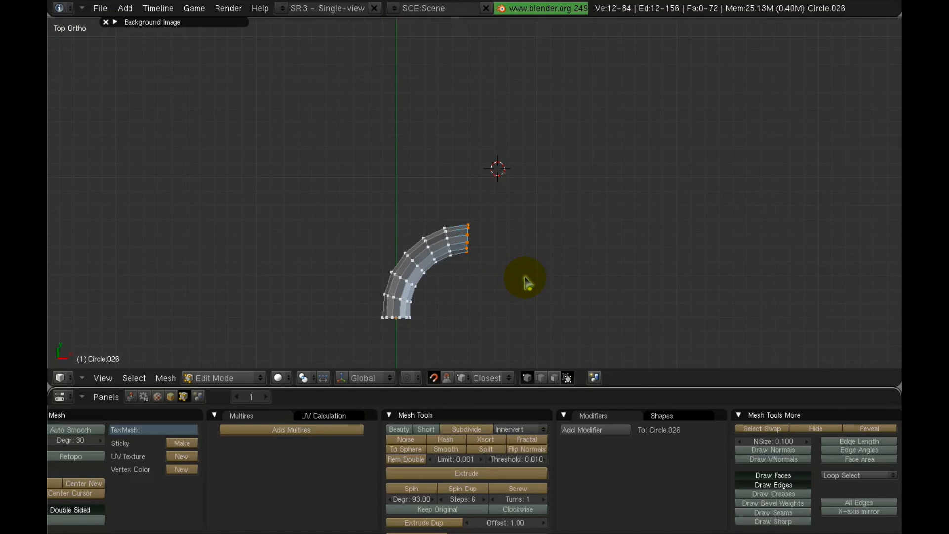
pyautogui.press('Tab')
pyautogui.keyDown('shift'); pyautogui.moveTo(514, 280); pyautogui.dragTo(518, 222, button='middle'); pyautogui.keyUp('shift')
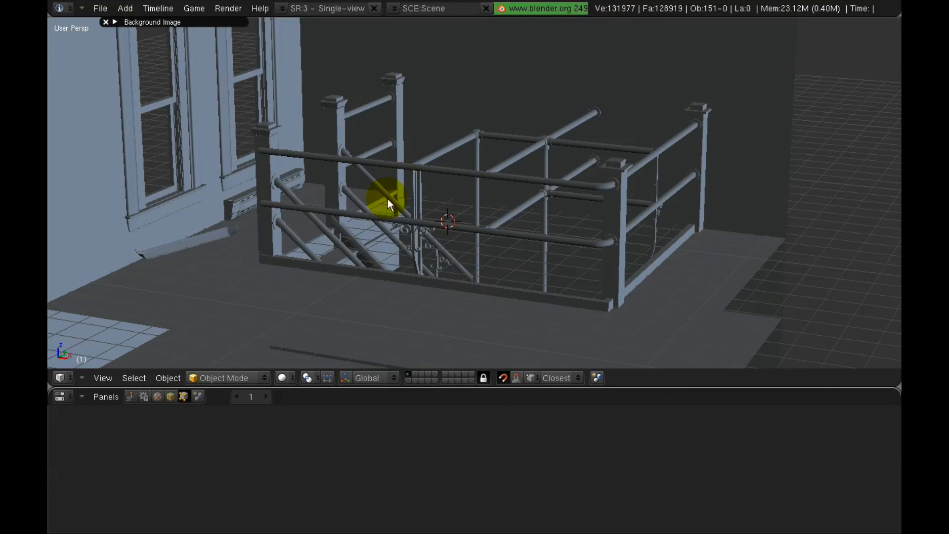
# - Switch to the empty third layer and add a cube mesh
pyautogui.moveTo(422, 186); pyautogui.dragTo(431, 360, button='middle')
pyautogui.click(422, 373)
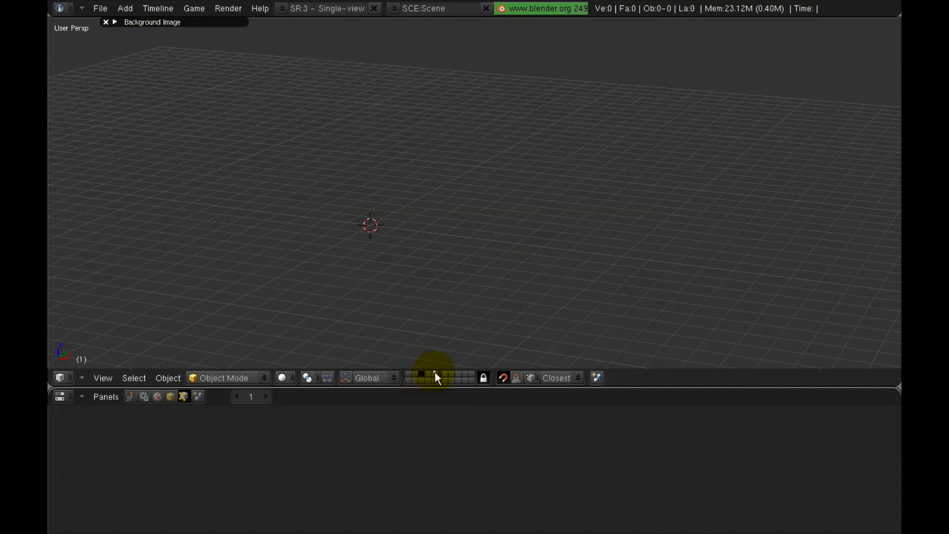
pyautogui.moveTo(400, 183); pyautogui.dragTo(410, 198, button='middle')
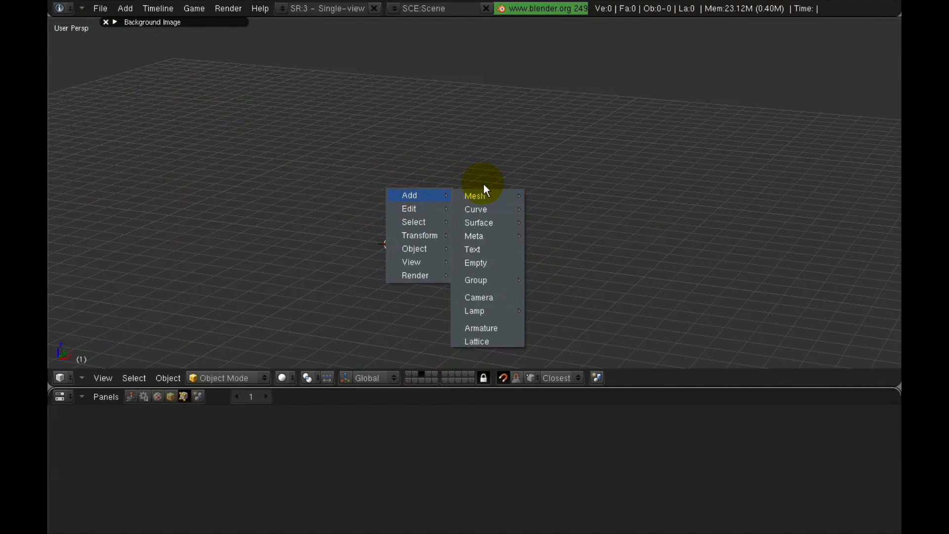
pyautogui.moveTo(484, 196)
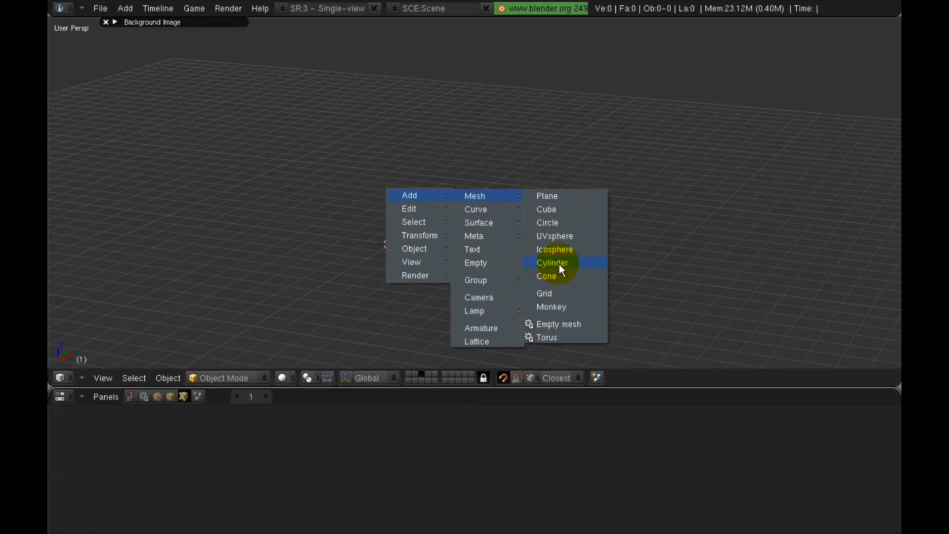
pyautogui.click(561, 209)
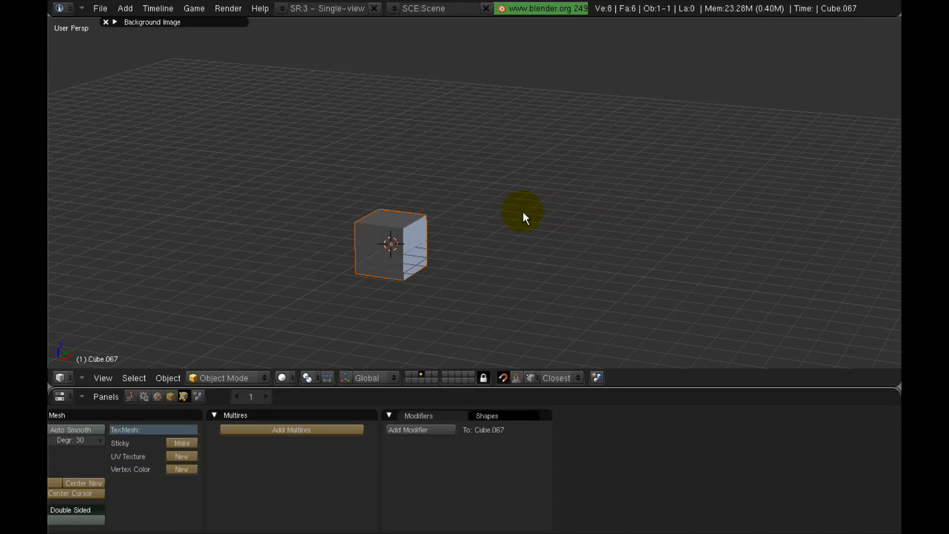
# - Enter Edit Mode on the cube and apply Subdivide Smooth with a smoothness of 1.0
pyautogui.moveTo(523, 212); pyautogui.dragTo(434, 166, button='middle')
pyautogui.press('Tab')
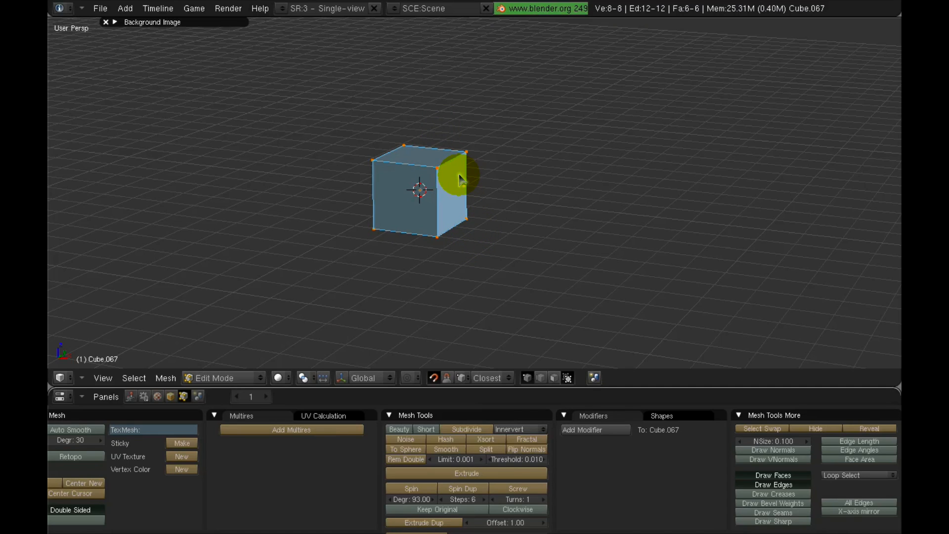
pyautogui.press('w')
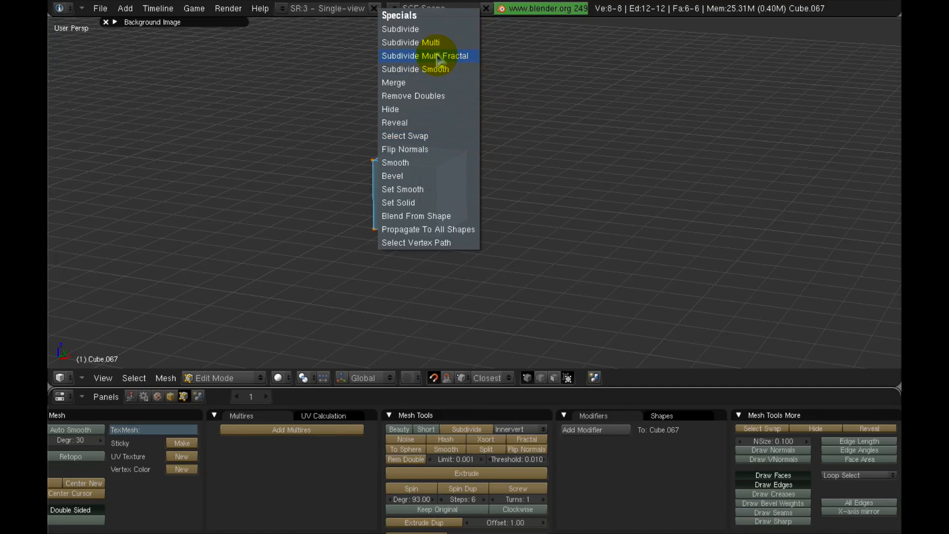
pyautogui.click(434, 69)
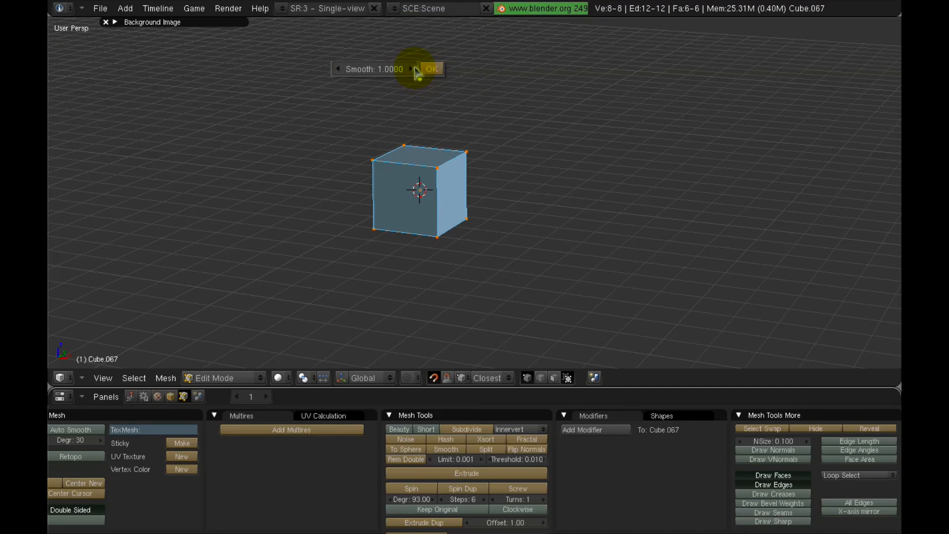
pyautogui.click(432, 70)
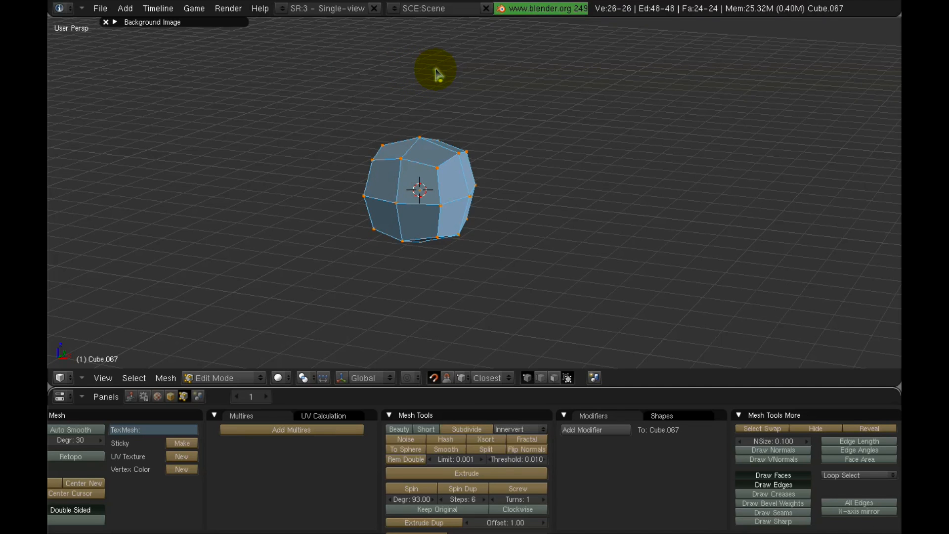
# - Switch the rounded cube to face selection mode and deselect all of its faces
pyautogui.scroll(2, 447, 114)
pyautogui.keyDown('shift'); pyautogui.moveTo(453, 147); pyautogui.dragTo(396, 180, button='middle'); pyautogui.keyUp('shift')
pyautogui.hotkey('ctrl', 'Tab')
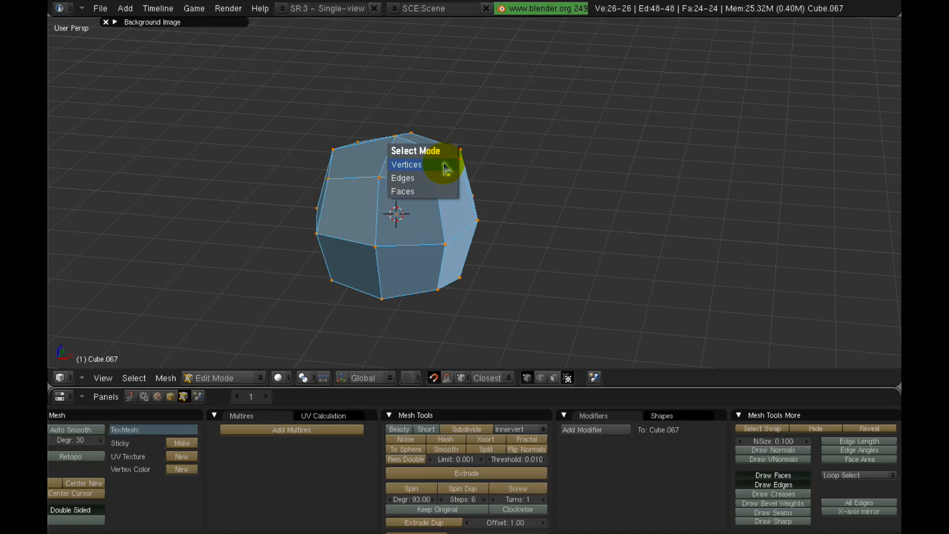
pyautogui.click(410, 194)
pyautogui.scroll(1, 424, 198)
pyautogui.press('a')
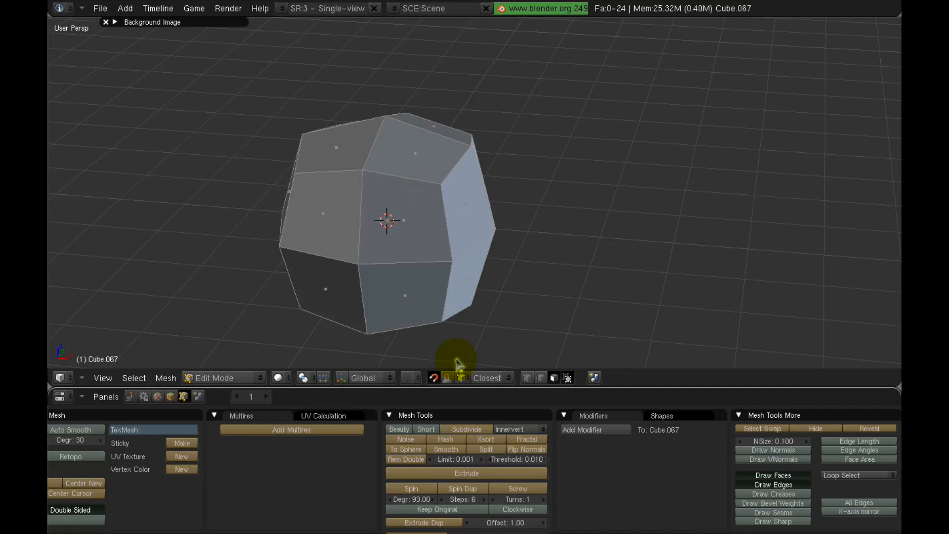
# - Turn on the 3D transform manipulator and select a sloped face at the top of the rounded cube
pyautogui.click(343, 377)
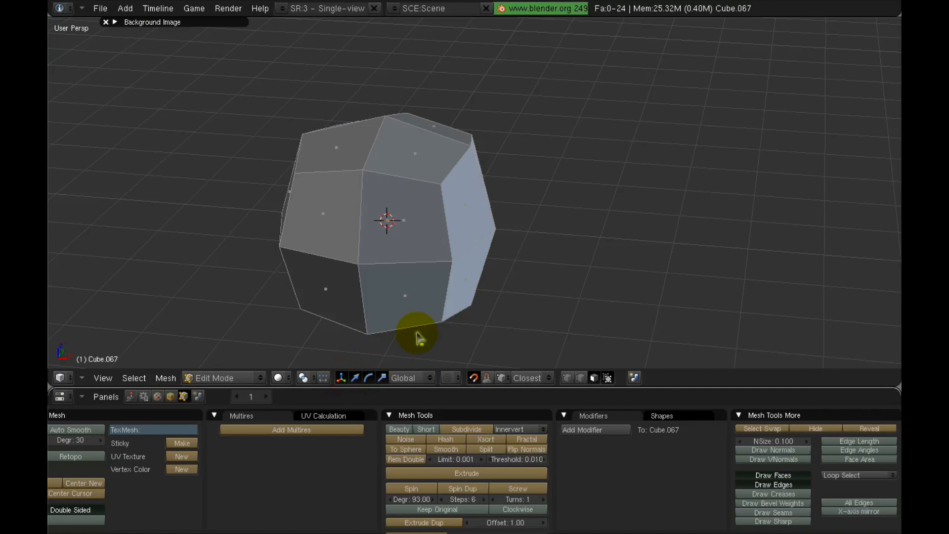
pyautogui.rightClick(429, 148)
pyautogui.moveTo(349, 158); pyautogui.dragTo(395, 173, button='middle')
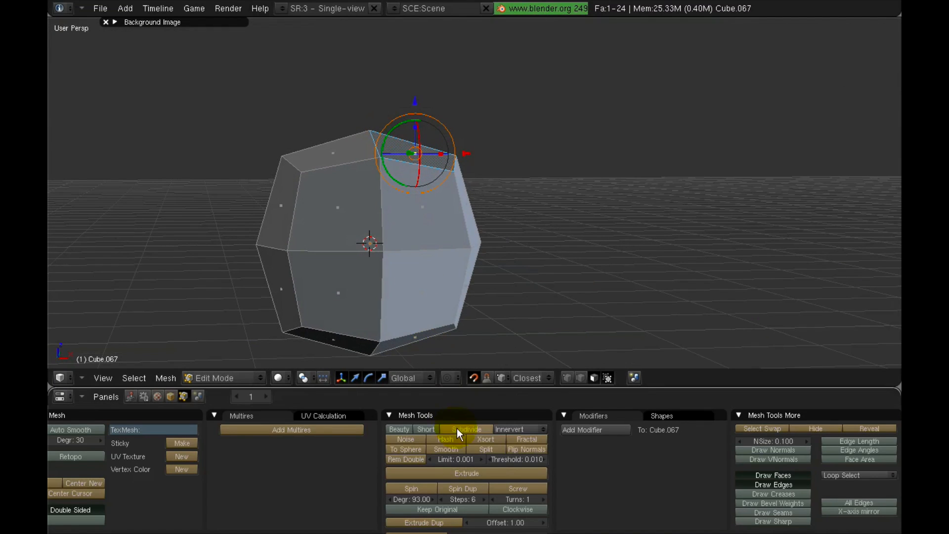
# - Try the Local transform orientation and the Normal one on the selected top face
pyautogui.click(409, 381)
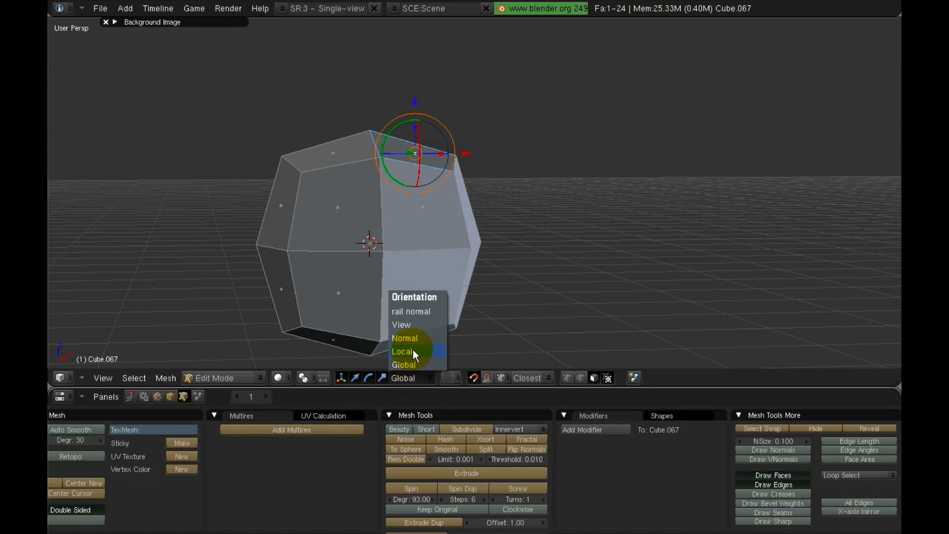
pyautogui.click(413, 351)
pyautogui.click(415, 379)
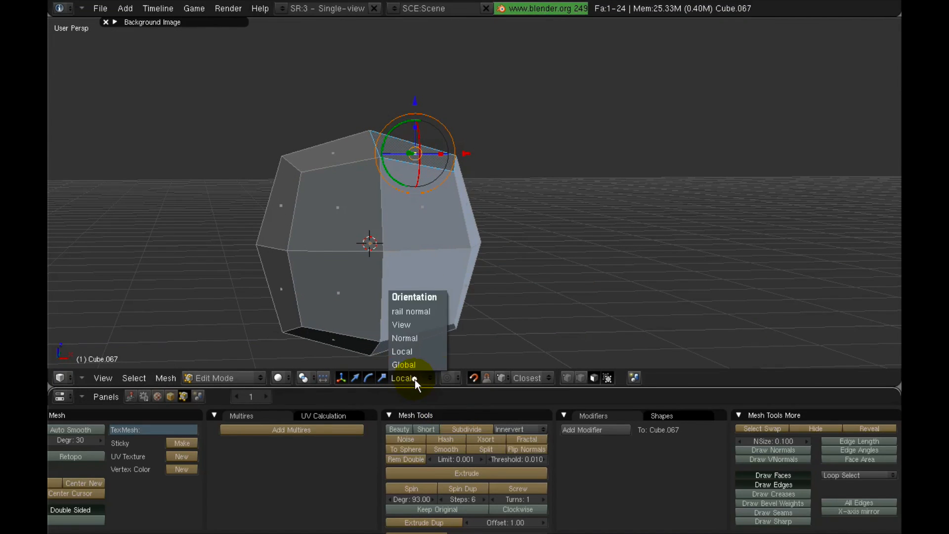
pyautogui.click(415, 336)
pyautogui.moveTo(407, 193); pyautogui.dragTo(411, 156, button='middle')
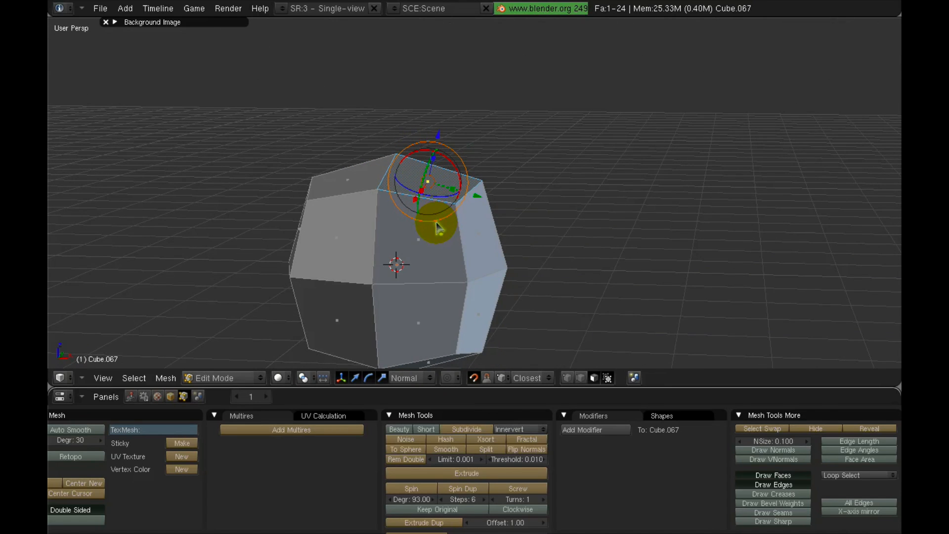
pyautogui.moveTo(436, 221)
pyautogui.mouseDown(button='middle')
pyautogui.moveTo(476, 222)
pyautogui.moveTo(453, 225)
pyautogui.mouseUp(button='middle')
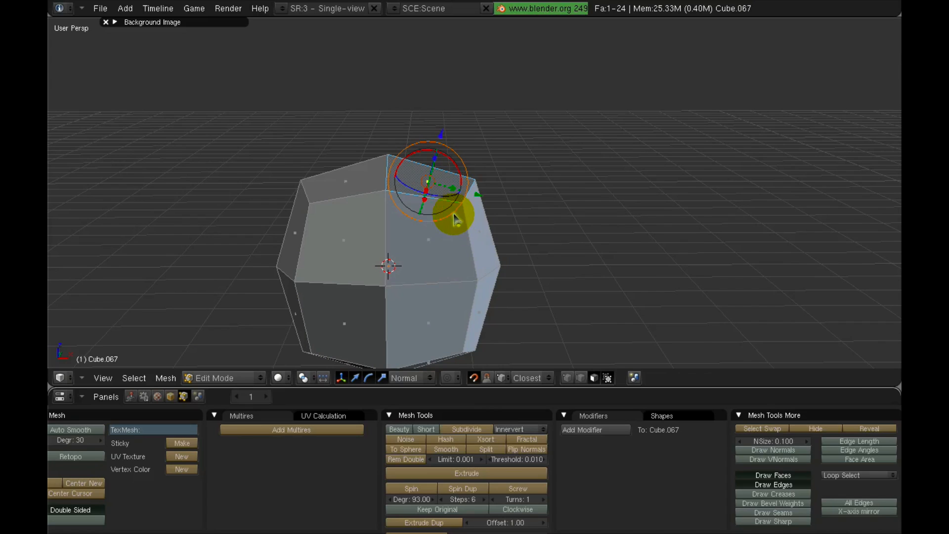
# - Restore the Global transform orientation and return the rounded cube to Object Mode
pyautogui.click(405, 378)
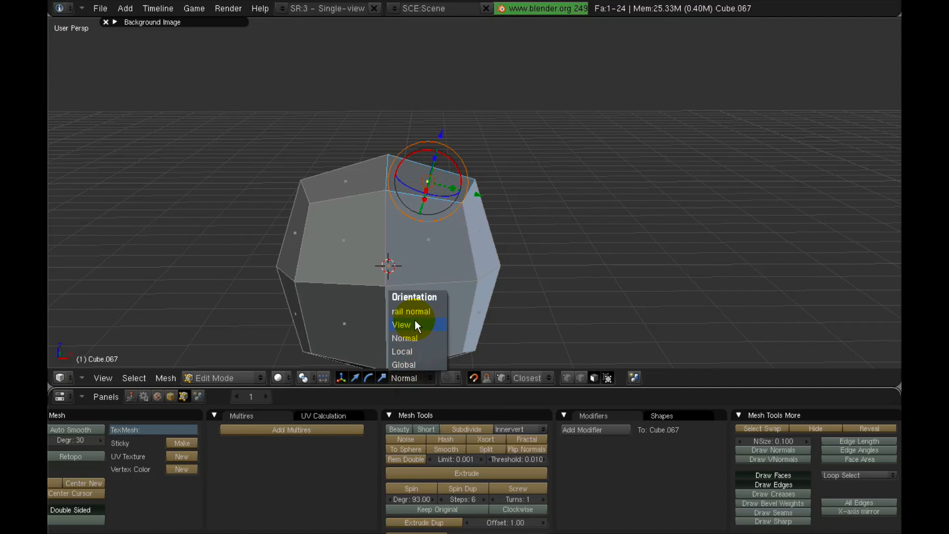
pyautogui.click(419, 366)
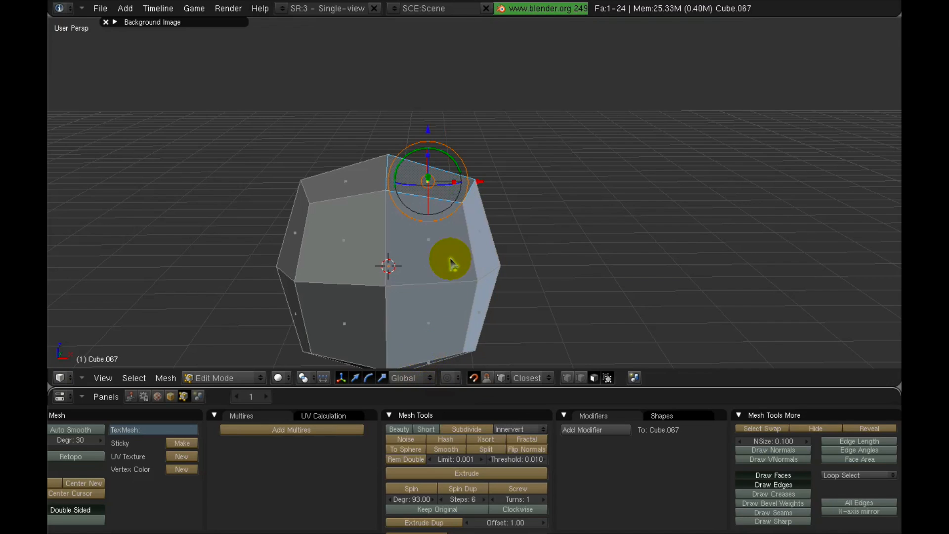
pyautogui.scroll(-2, 450, 237)
pyautogui.press('Tab')
# - Add a second cube mesh and move it along the X axis until it stands clear beside the rounded cube
pyautogui.keyDown('shift'); pyautogui.moveTo(486, 244); pyautogui.dragTo(334, 225, button='middle'); pyautogui.keyUp('shift')
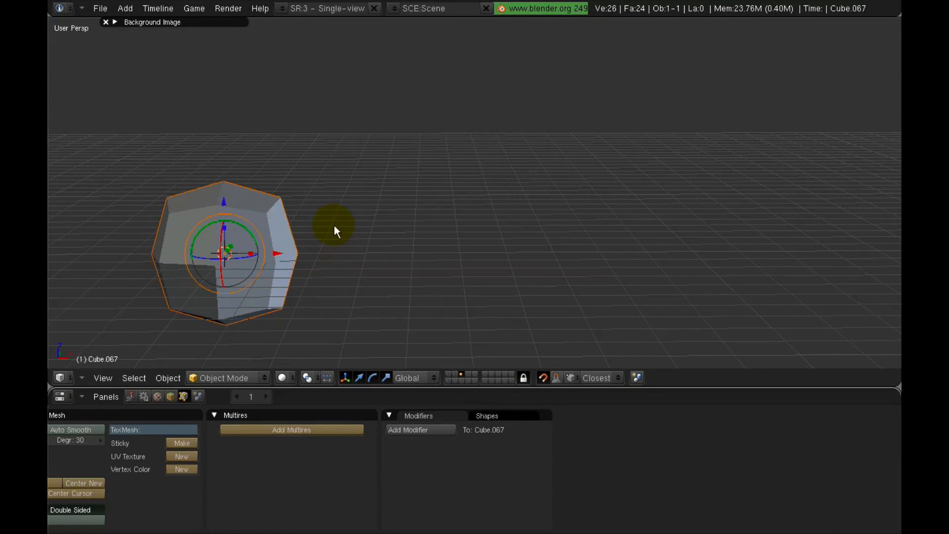
pyautogui.press('space')
pyautogui.moveTo(399, 218)
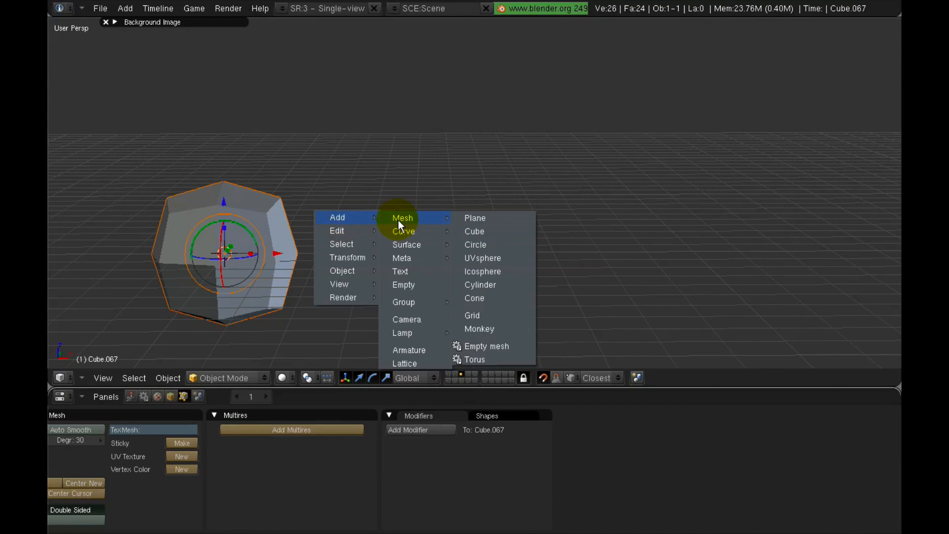
pyautogui.click(480, 232)
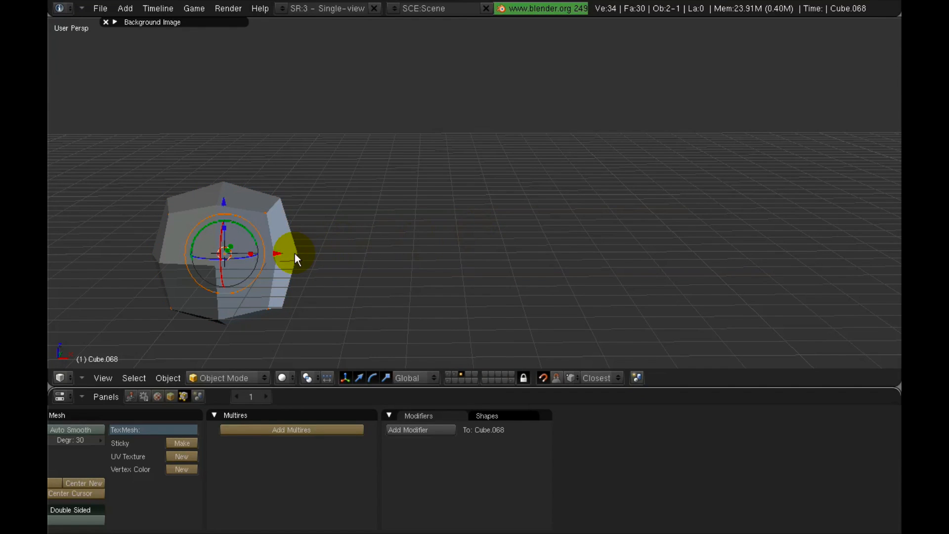
pyautogui.moveTo(273, 253); pyautogui.dragTo(487, 254)
# - Scale the new cube down and move it along the X axis closer to the rounded cube
pyautogui.press('s')
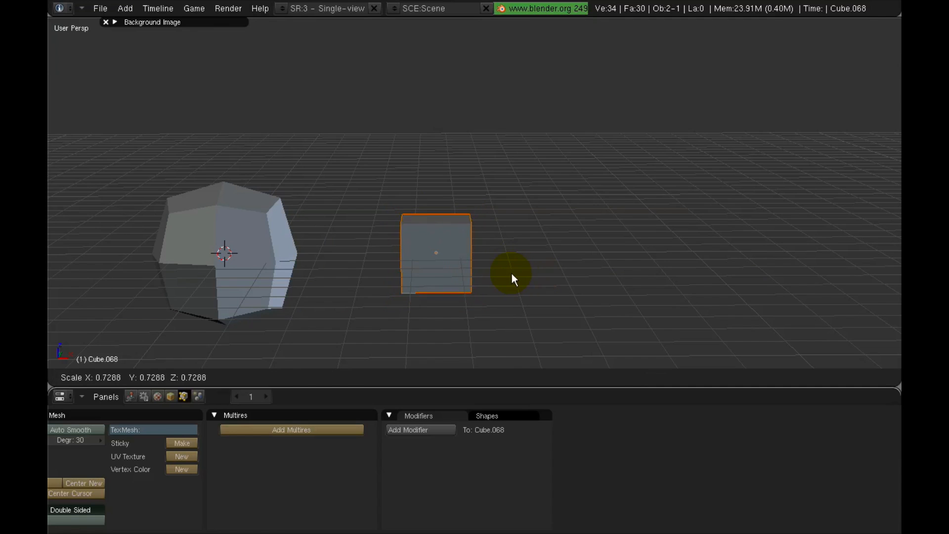
pyautogui.click(500, 274)
pyautogui.scroll(3, 422, 270)
pyautogui.keyDown('shift'); pyautogui.moveTo(395, 284); pyautogui.dragTo(478, 303, button='middle'); pyautogui.keyUp('shift')
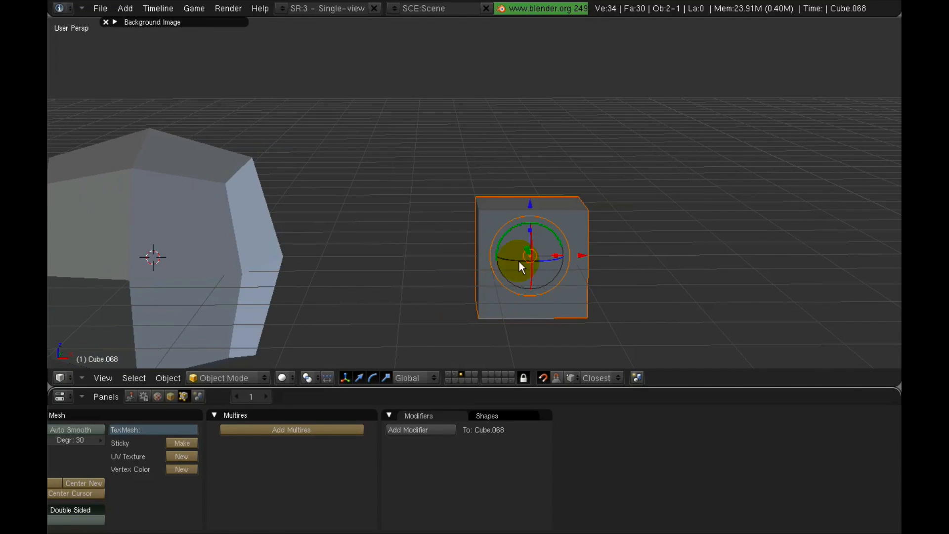
pyautogui.moveTo(581, 258); pyautogui.dragTo(480, 257)
pyautogui.keyDown('shift'); pyautogui.moveTo(240, 205); pyautogui.dragTo(319, 197, button='middle'); pyautogui.keyUp('shift')
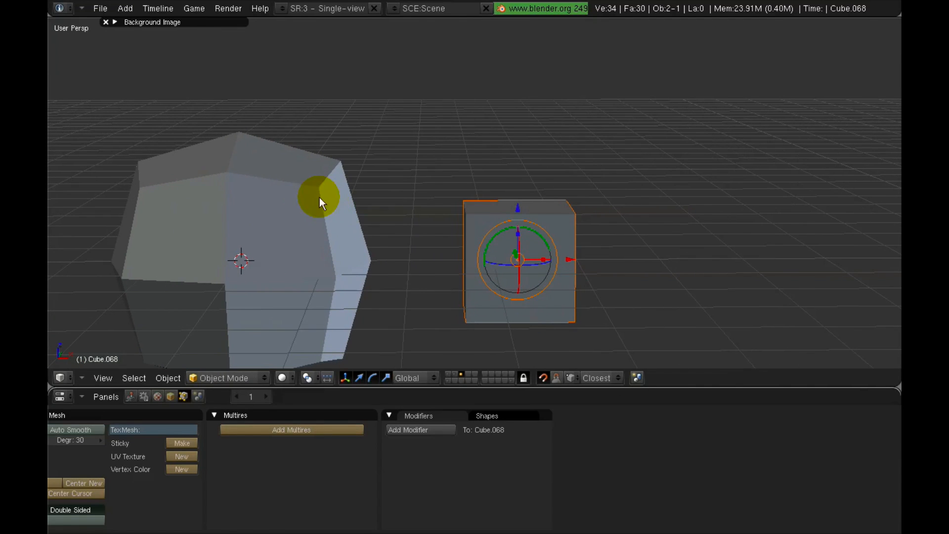
# - Enter Edit Mode on the rounded cube, select its sloped top face and set the transform orientation to Normal
pyautogui.rightClick(285, 176)
pyautogui.press('Tab')
pyautogui.rightClick(285, 177)
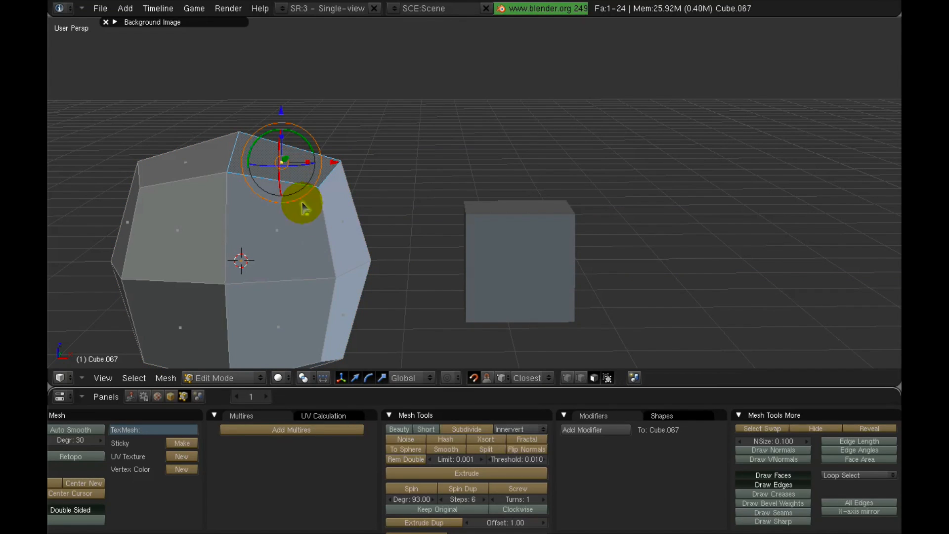
pyautogui.click(412, 379)
pyautogui.click(414, 339)
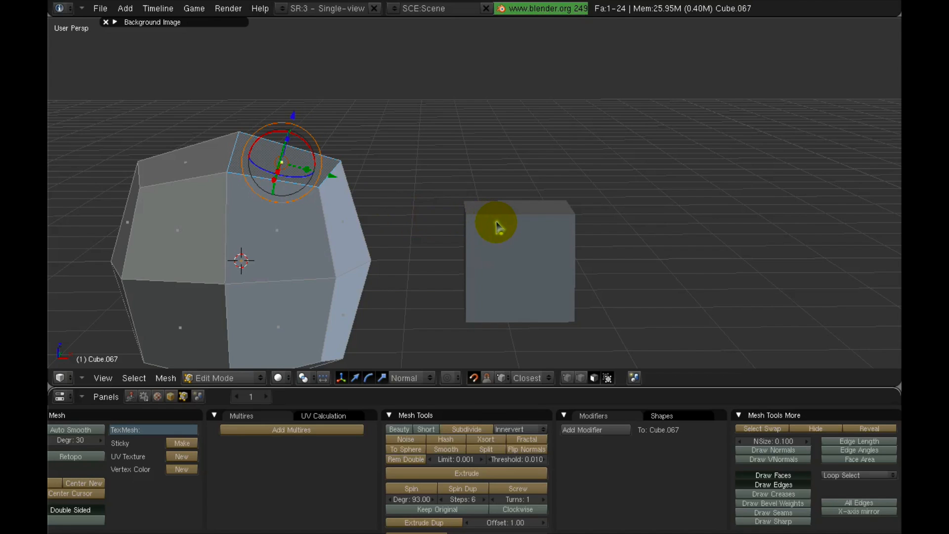
# - Check the small cube's manipulator under Normal orientation in Object and Edit Mode, and return to editing the rounded cube
pyautogui.press('Tab')
pyautogui.rightClick(535, 215)
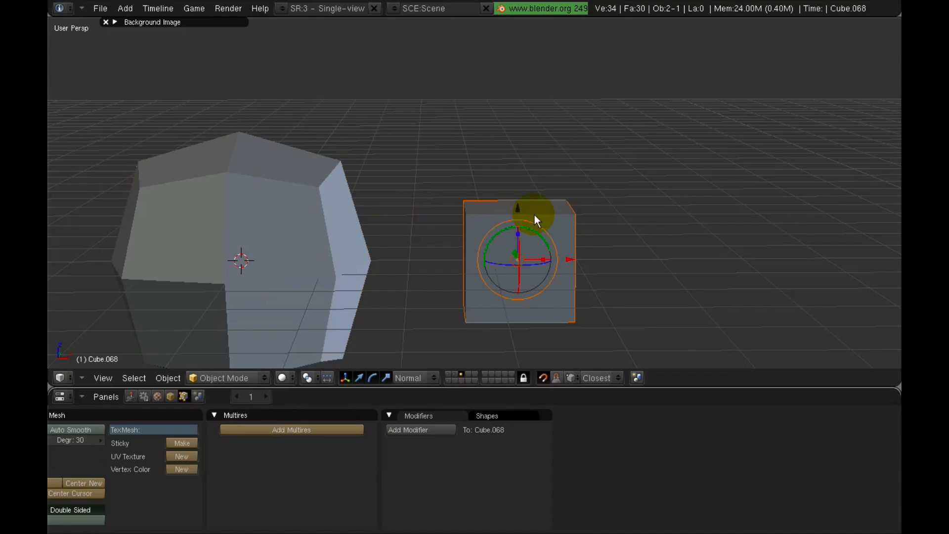
pyautogui.click(415, 378)
pyautogui.press('Tab')
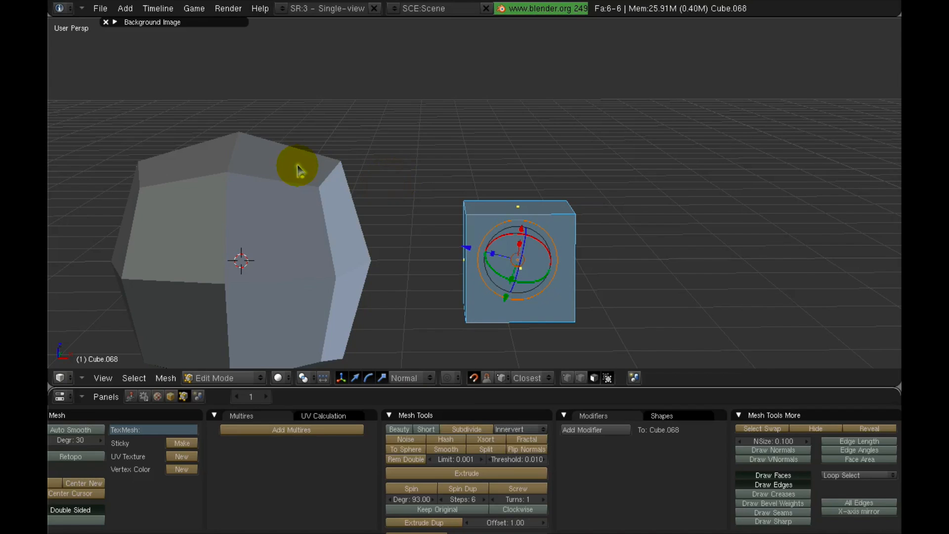
pyautogui.press('Tab')
pyautogui.rightClick(281, 170)
pyautogui.moveTo(281, 171); pyautogui.dragTo(303, 153, button='middle')
pyautogui.press('Tab')
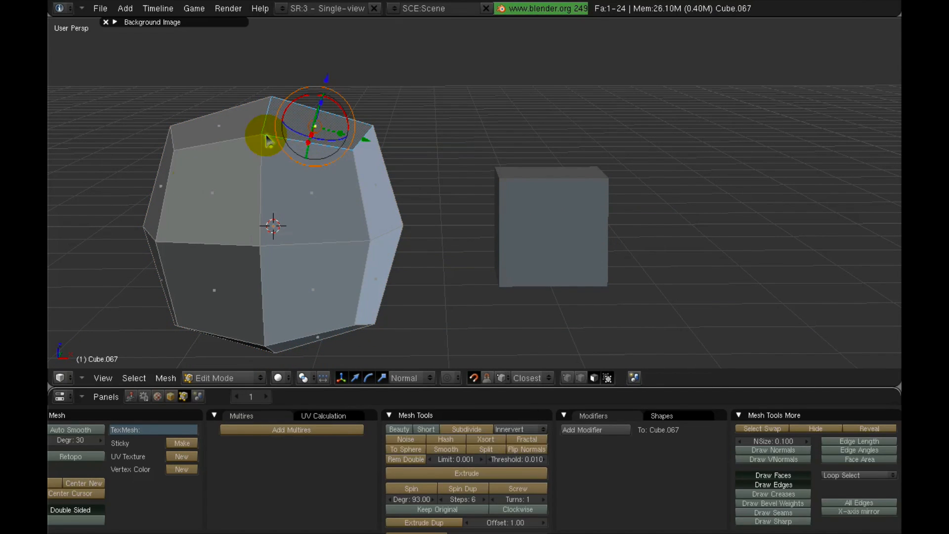
# - Create a custom transform orientation from the selected top face and name it "Face normal"
pyautogui.click(107, 381)
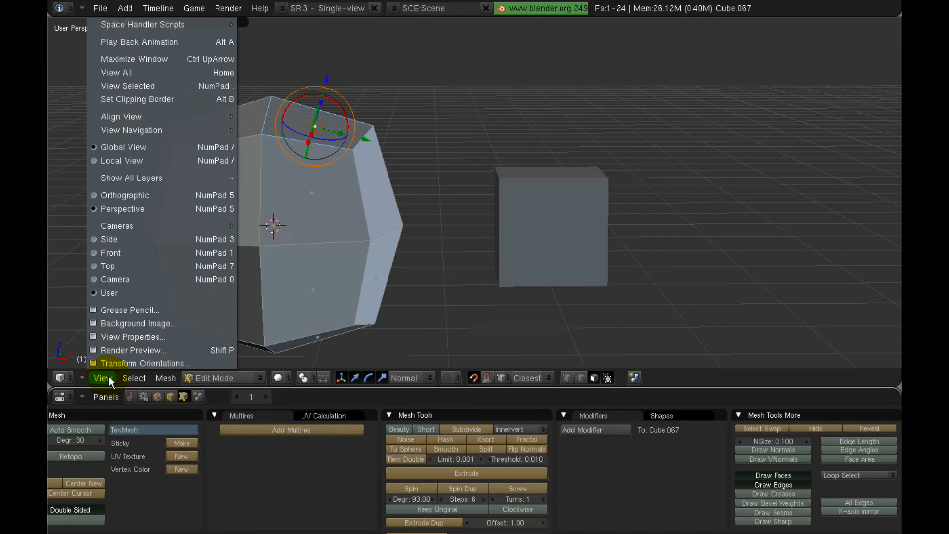
pyautogui.click(144, 363)
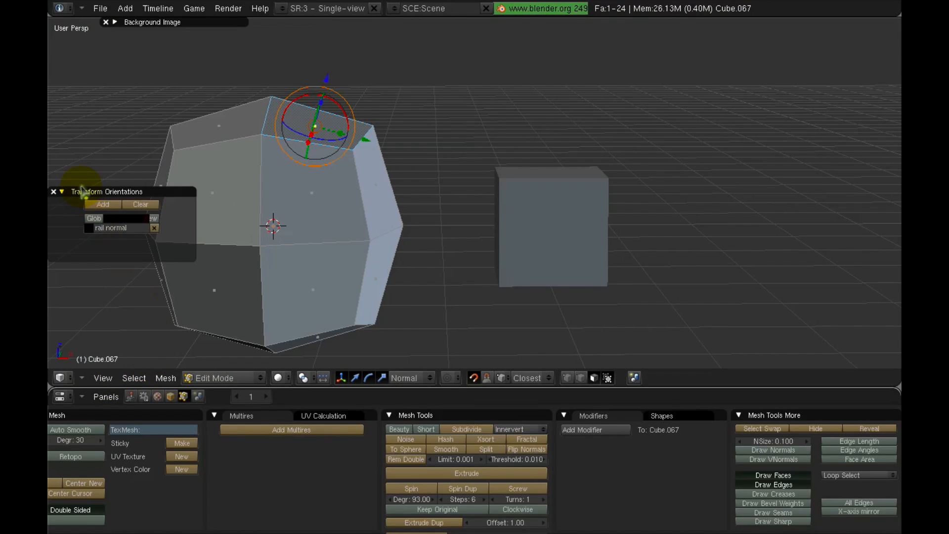
pyautogui.click(101, 207)
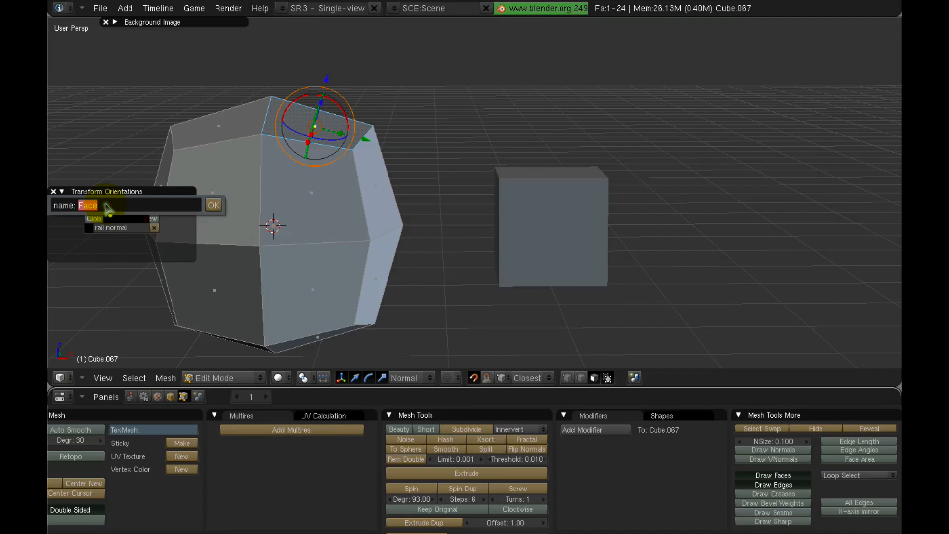
pyautogui.click(106, 204)
pyautogui.write('normal')
pyautogui.press('Return')
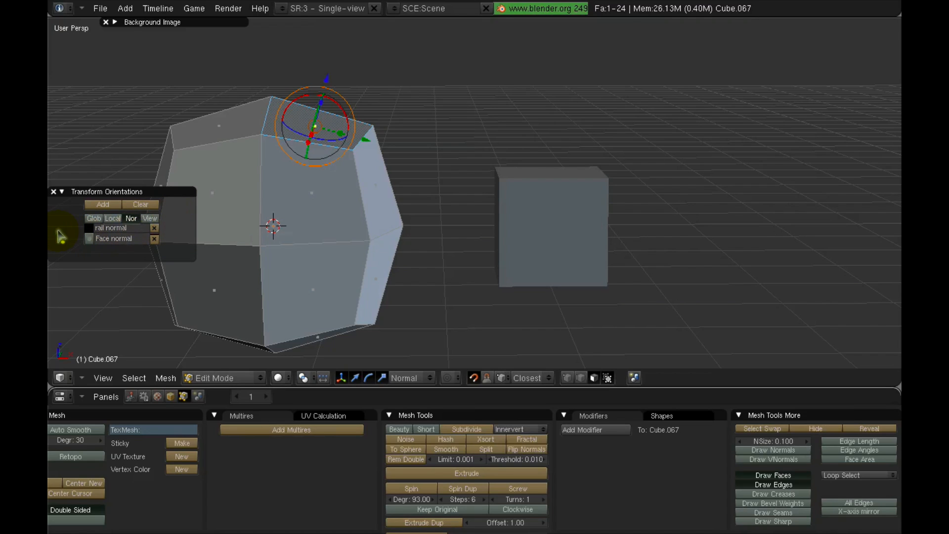
pyautogui.click(53, 192)
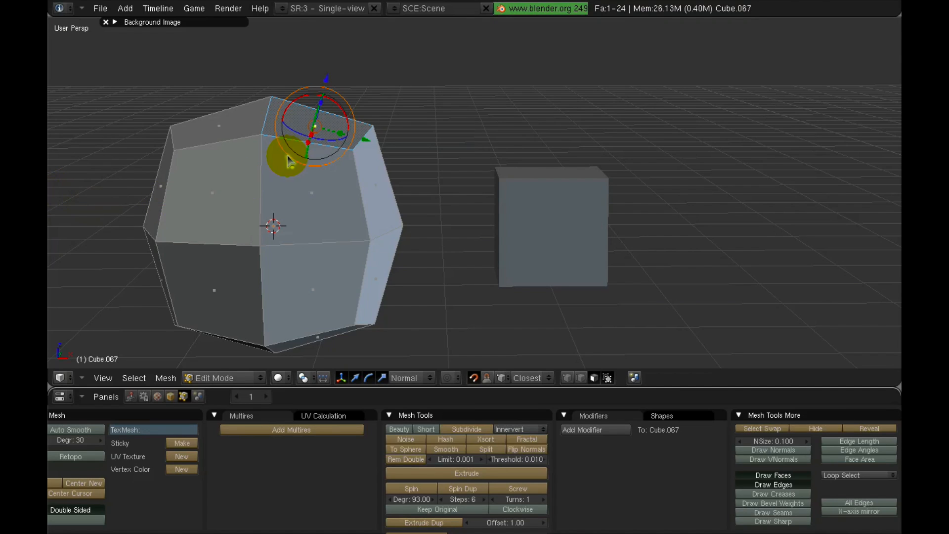
# - Return to Object Mode, select the small cube and set its transform orientation to Face normal
pyautogui.press('Tab')
pyautogui.rightClick(574, 185)
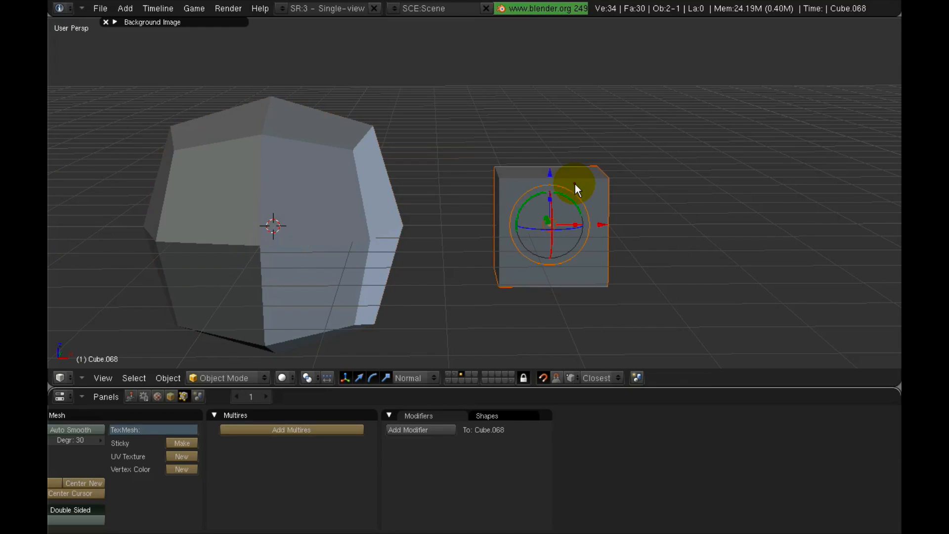
pyautogui.keyDown('shift'); pyautogui.moveTo(574, 184); pyautogui.dragTo(524, 193, button='middle'); pyautogui.keyUp('shift')
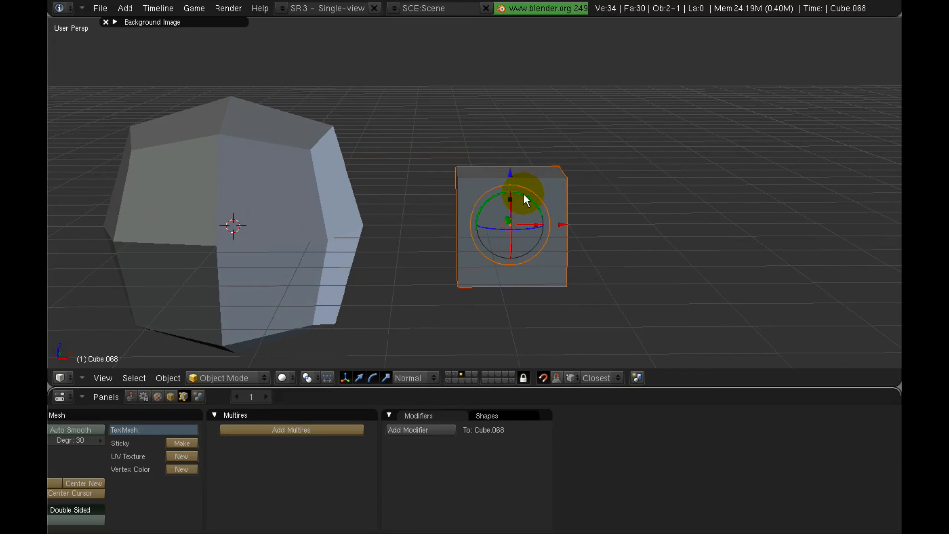
pyautogui.click(409, 379)
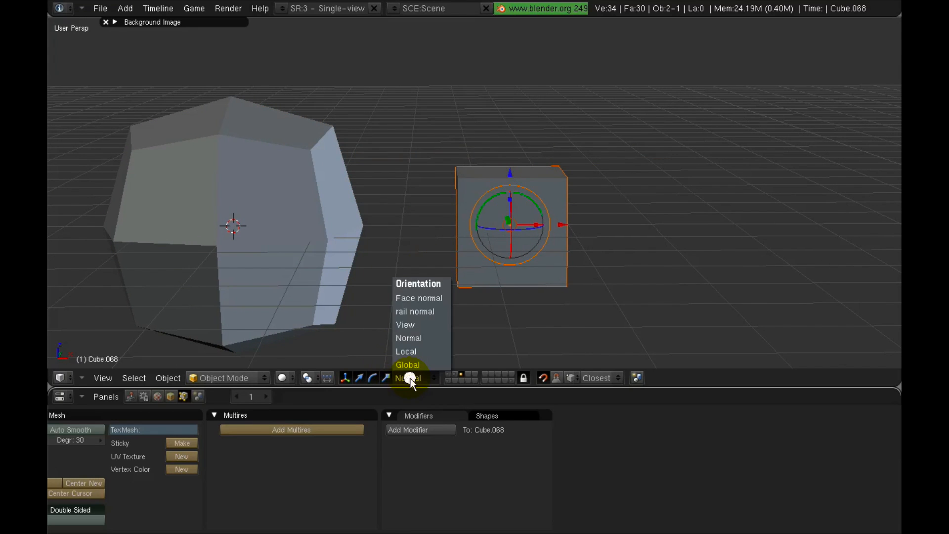
pyautogui.click(419, 298)
# - Move the small cube up along the Z axis of the Face normal orientation
pyautogui.keyDown('shift'); pyautogui.moveTo(521, 213); pyautogui.dragTo(410, 130, button='middle'); pyautogui.keyUp('shift')
pyautogui.moveTo(495, 137); pyautogui.dragTo(559, 55)
pyautogui.moveTo(511, 126); pyautogui.dragTo(506, 246, button='middle')
pyautogui.moveTo(506, 173)
pyautogui.mouseDown()
pyautogui.moveTo(531, 216)
pyautogui.moveTo(515, 186)
pyautogui.mouseUp()
pyautogui.moveTo(515, 186); pyautogui.dragTo(467, 139, button='middle')
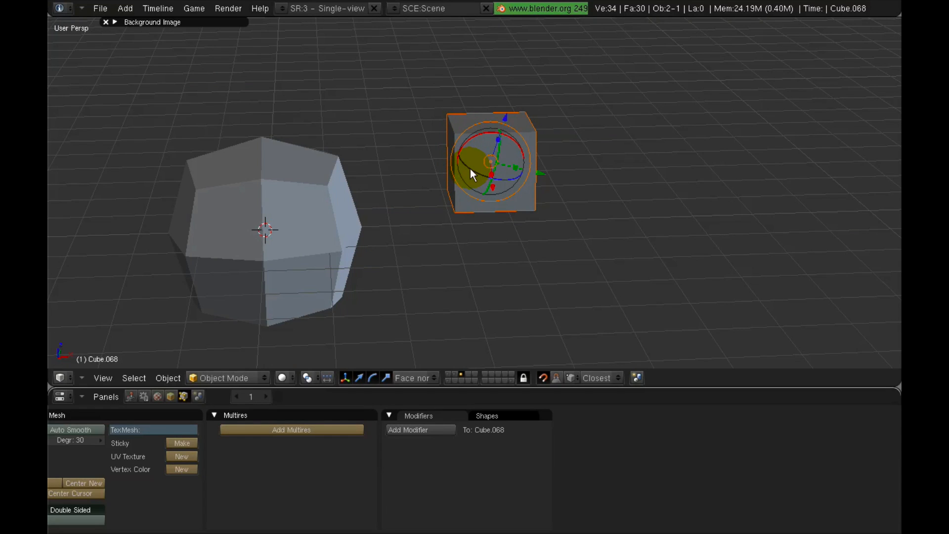
# - Try to rotate the small cube with the Face normal manipulator, cancel the rotation and enter Edit Mode on the cube
pyautogui.moveTo(470, 169); pyautogui.dragTo(455, 134)
pyautogui.rightClick(455, 134)
pyautogui.moveTo(499, 175); pyautogui.dragTo(464, 196, button='middle')
pyautogui.press('Tab')
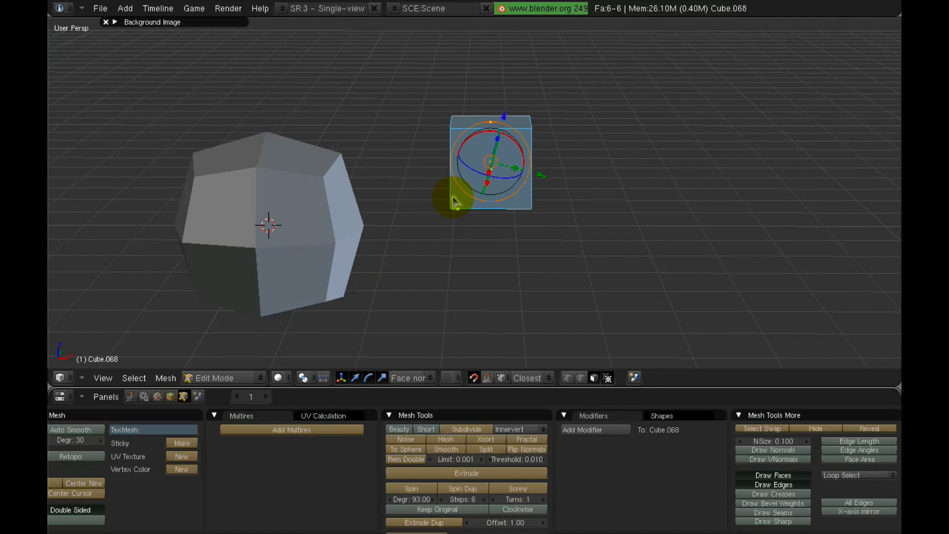
# - Return to Object Mode, select both the small cube and the faceted object, and delete them
pyautogui.press('Tab')
pyautogui.keyDown('shift'); pyautogui.rightClick(358, 174); pyautogui.keyUp('shift')
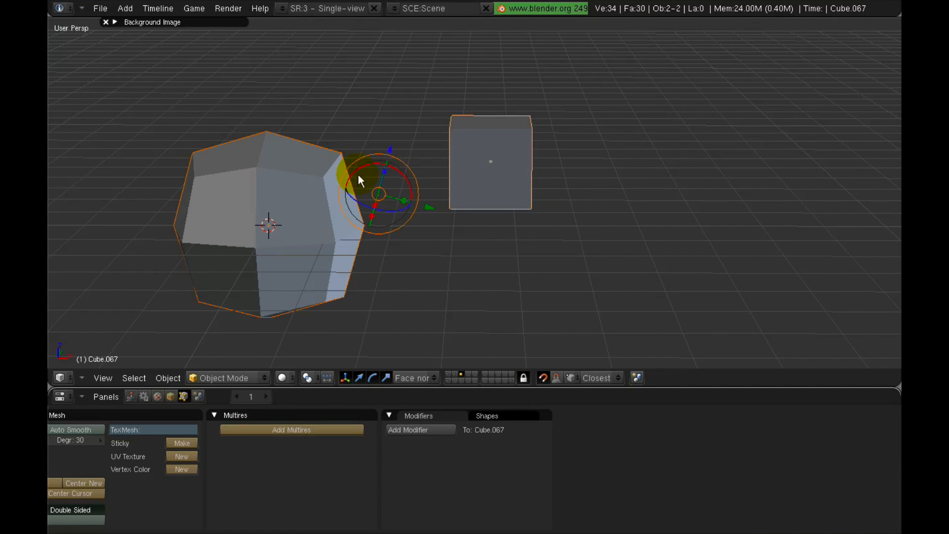
pyautogui.press('x')
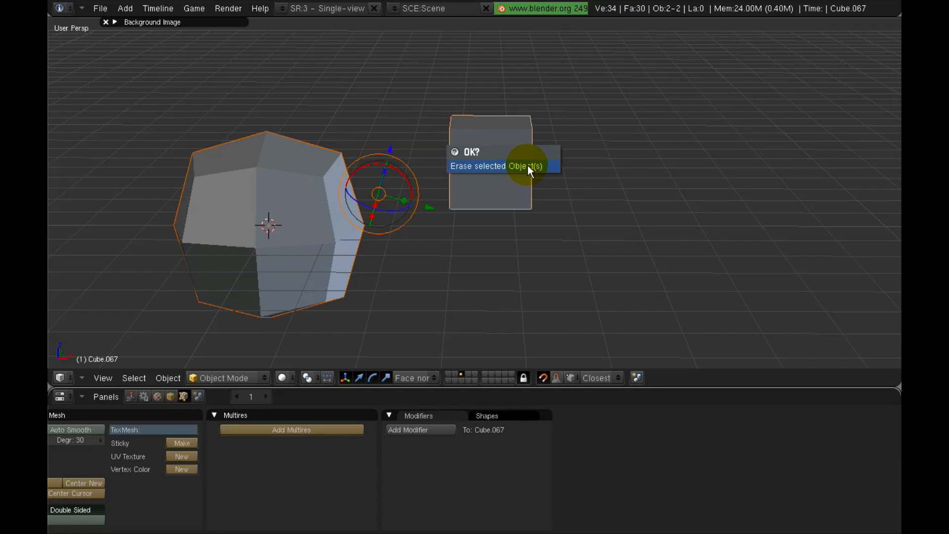
pyautogui.click(527, 166)
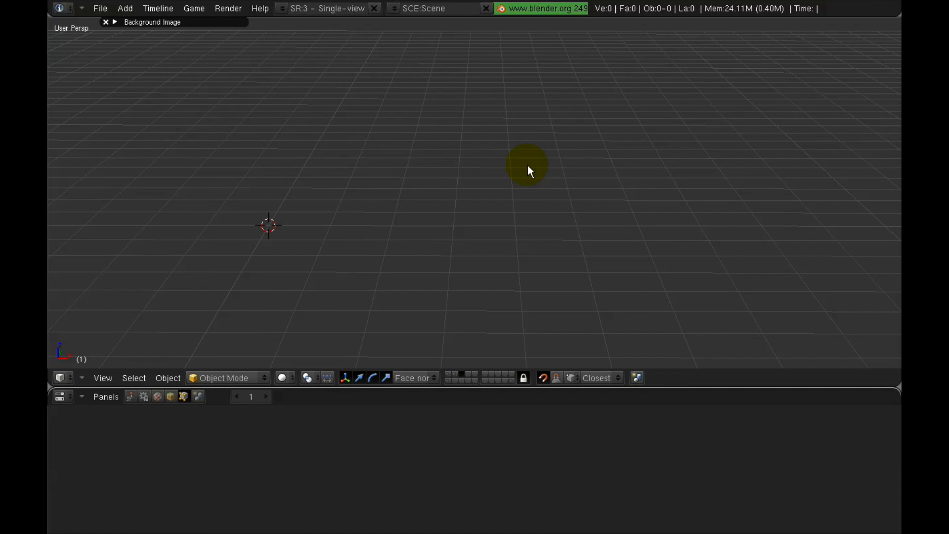
# - Show the first layer with the staircase railing and set the transform orientation to rail normal
pyautogui.click(449, 373)
pyautogui.moveTo(461, 367); pyautogui.dragTo(459, 225, button='middle')
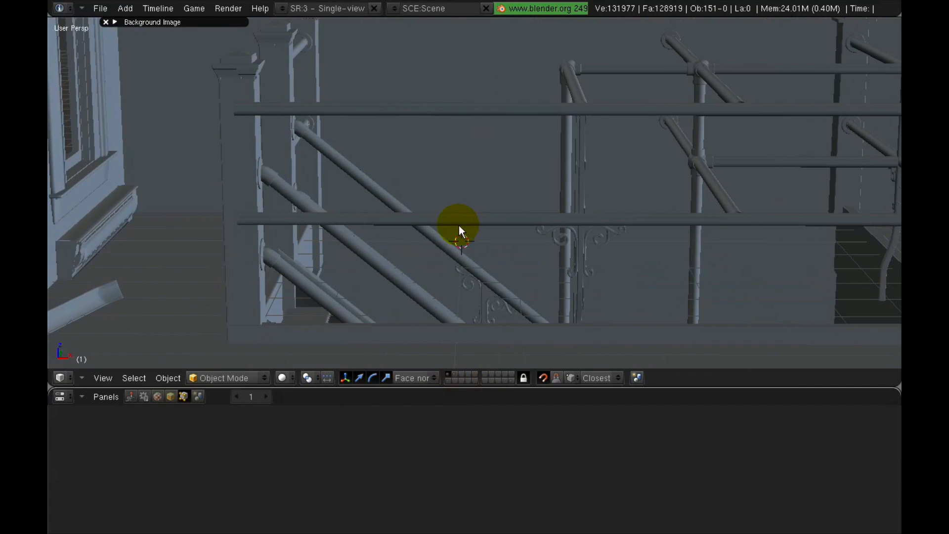
pyautogui.click(399, 376)
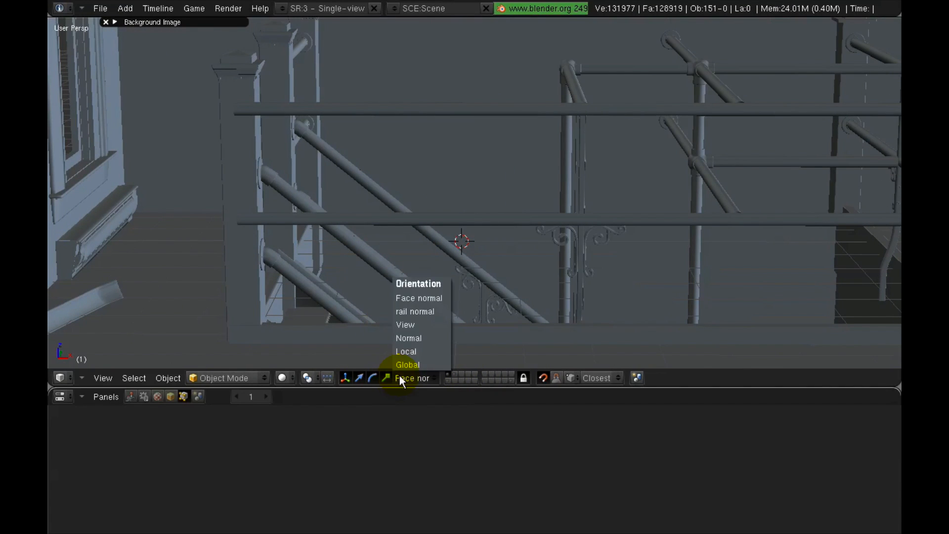
pyautogui.click(415, 311)
pyautogui.moveTo(414, 307); pyautogui.dragTo(358, 245, button='middle')
# - Select the end fitting of the sloping handrail and slide it along the Z axis of the rail normal orientation
pyautogui.rightClick(306, 181)
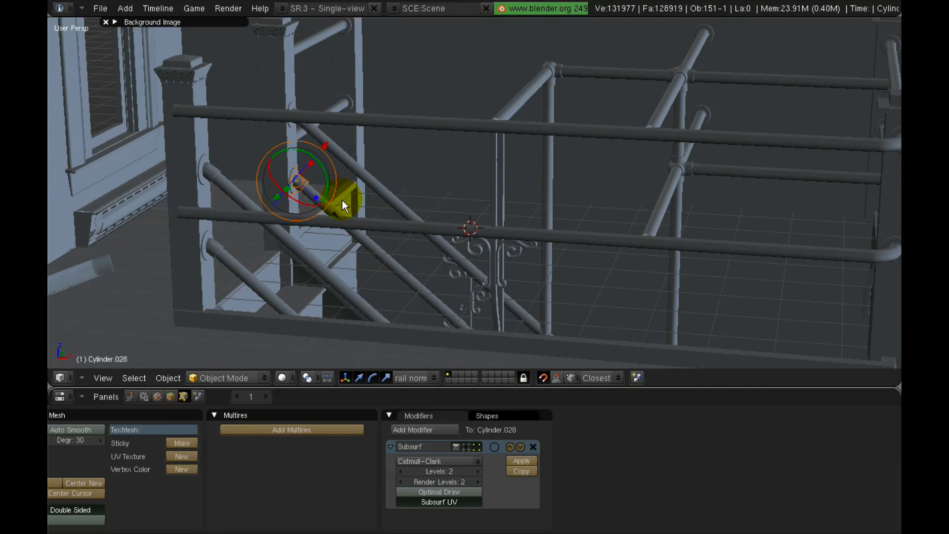
pyautogui.press('g')
pyautogui.press('z')
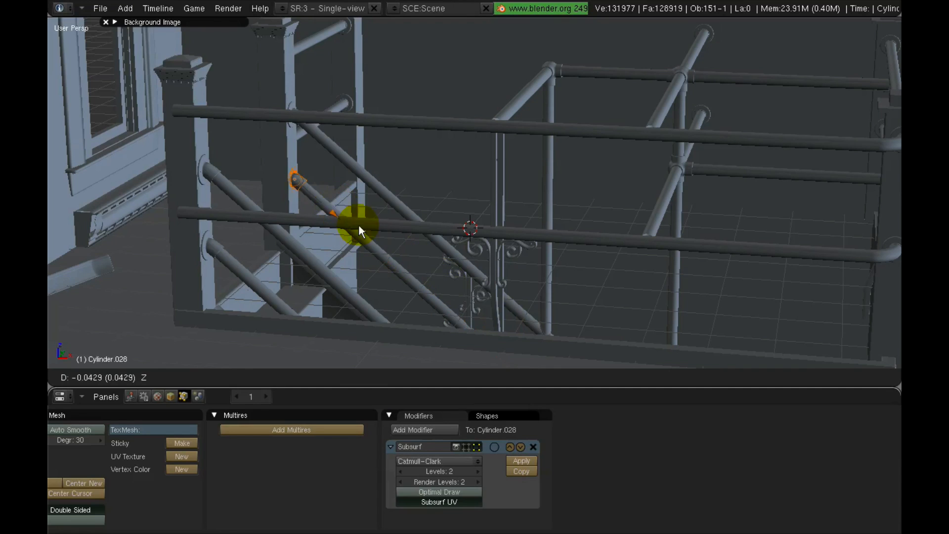
pyautogui.click(366, 212)
# - Select the ornamental post beneath the sloping handrail and add its upper scroll ornament to the selection
pyautogui.keyDown('shift'); pyautogui.moveTo(459, 263); pyautogui.dragTo(466, 187, button='middle'); pyautogui.keyUp('shift')
pyautogui.scroll(3, 468, 235)
pyautogui.moveTo(469, 237); pyautogui.dragTo(478, 251, button='middle')
pyautogui.rightClick(480, 243)
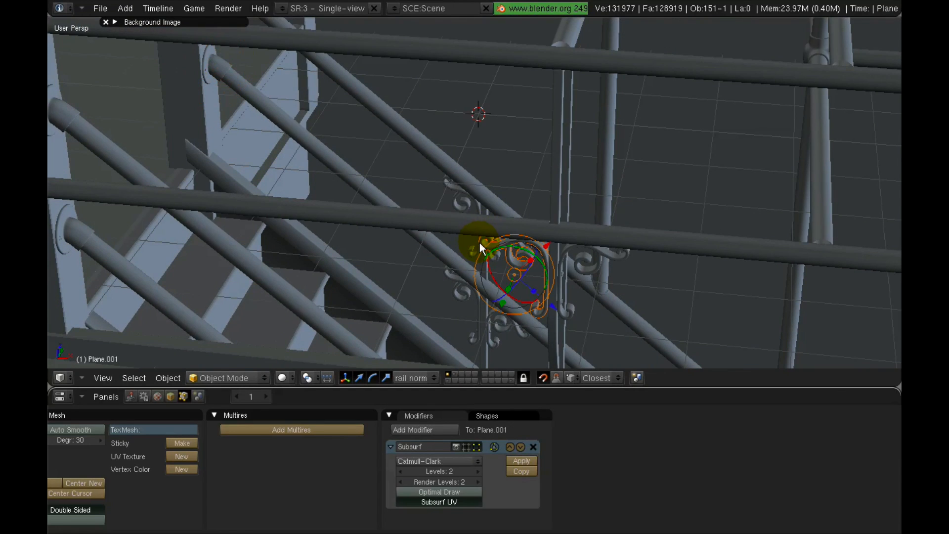
pyautogui.rightClick(484, 272)
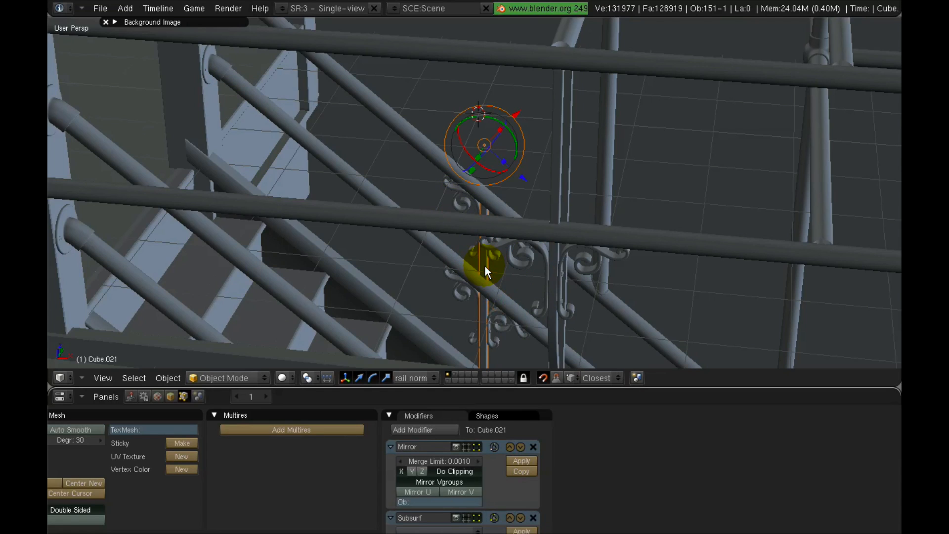
pyautogui.rightClick(455, 203)
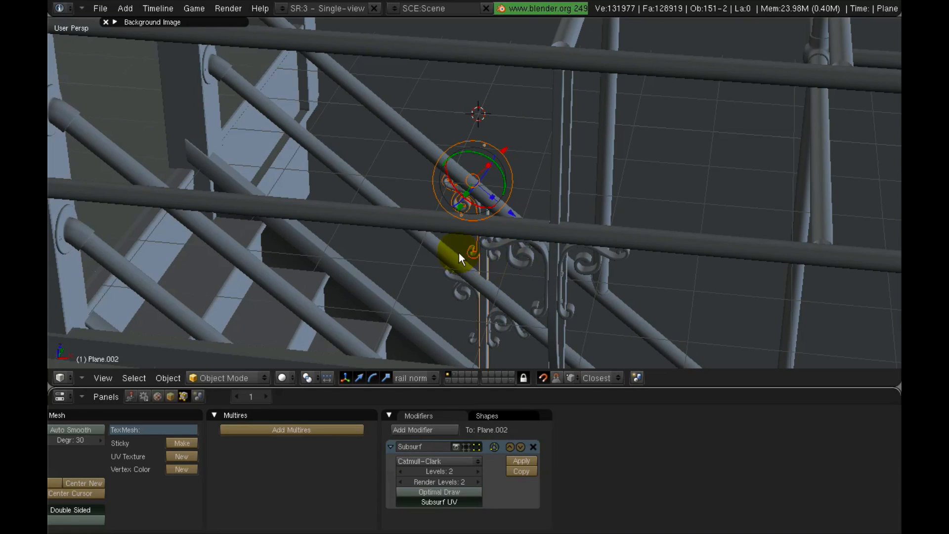
# - Add the post's other three scroll ornaments to the selection and try sliding the set along the sloping rail
pyautogui.moveTo(459, 253); pyautogui.dragTo(488, 247, button='middle')
pyautogui.rightClick(509, 234)
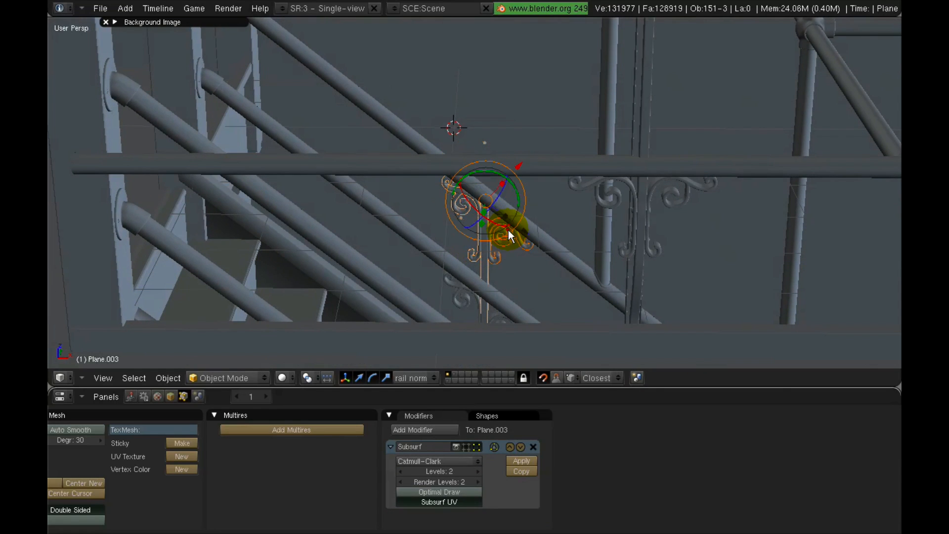
pyautogui.keyDown('shift'); pyautogui.rightClick(457, 286); pyautogui.keyUp('shift')
pyautogui.moveTo(464, 289); pyautogui.dragTo(469, 269, button='middle')
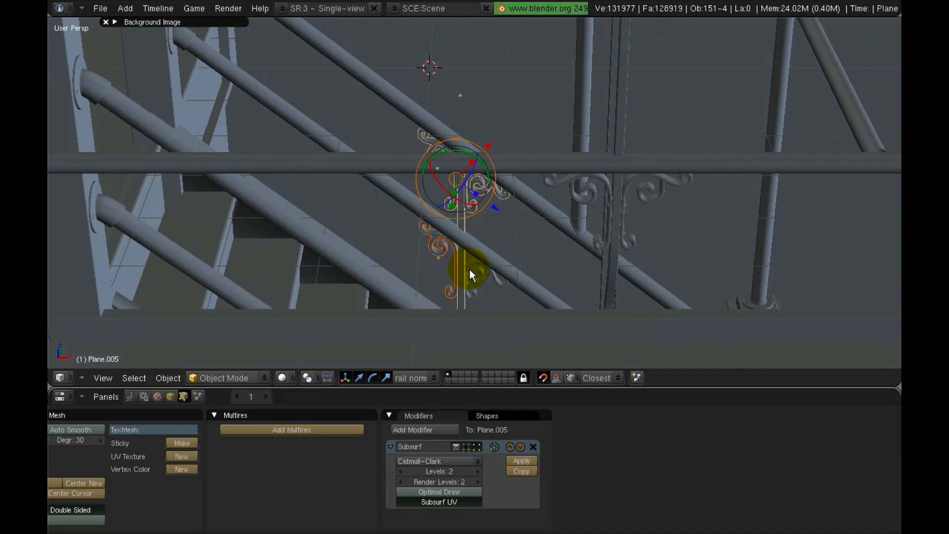
pyautogui.keyDown('shift'); pyautogui.rightClick(478, 270); pyautogui.keyUp('shift')
pyautogui.moveTo(503, 222); pyautogui.dragTo(414, 204)
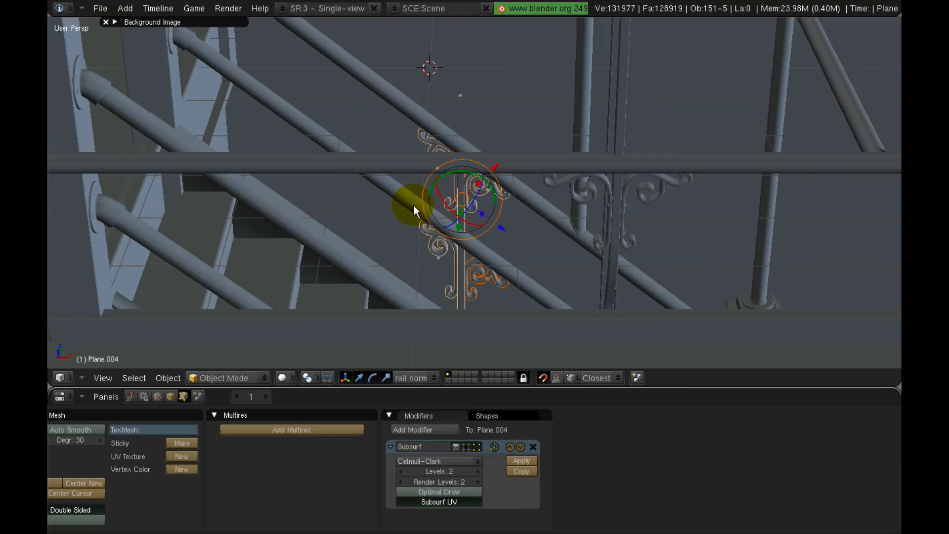
# - Clear the selection on the railing scene and set the transform orientation back to Global
pyautogui.press('a')
pyautogui.moveTo(473, 227); pyautogui.dragTo(435, 204, button='middle')
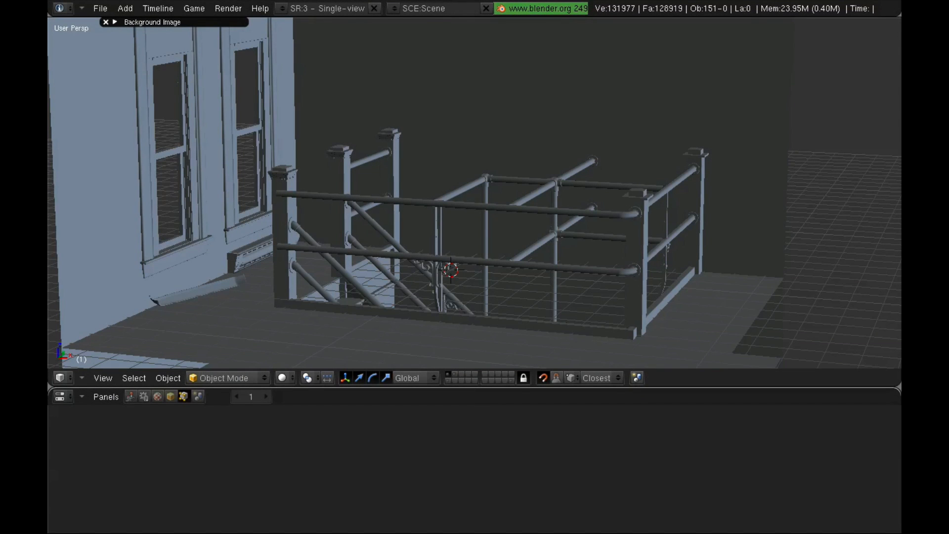
pyautogui.rightClick(495, 179)
pyautogui.press('a')
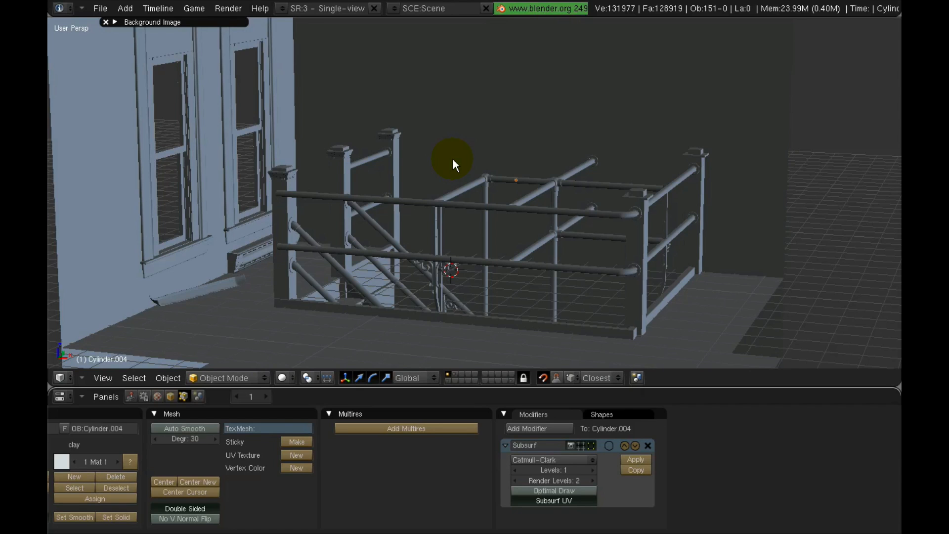
pyautogui.scroll(-3, 523, 247)
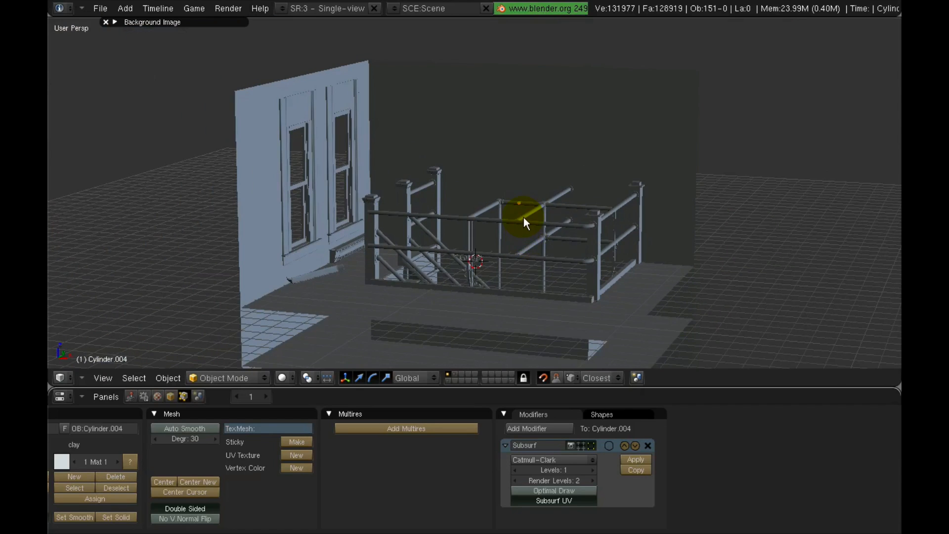
pyautogui.keyDown('shift'); pyautogui.moveTo(523, 218); pyautogui.dragTo(447, 206, button='middle'); pyautogui.keyUp('shift')
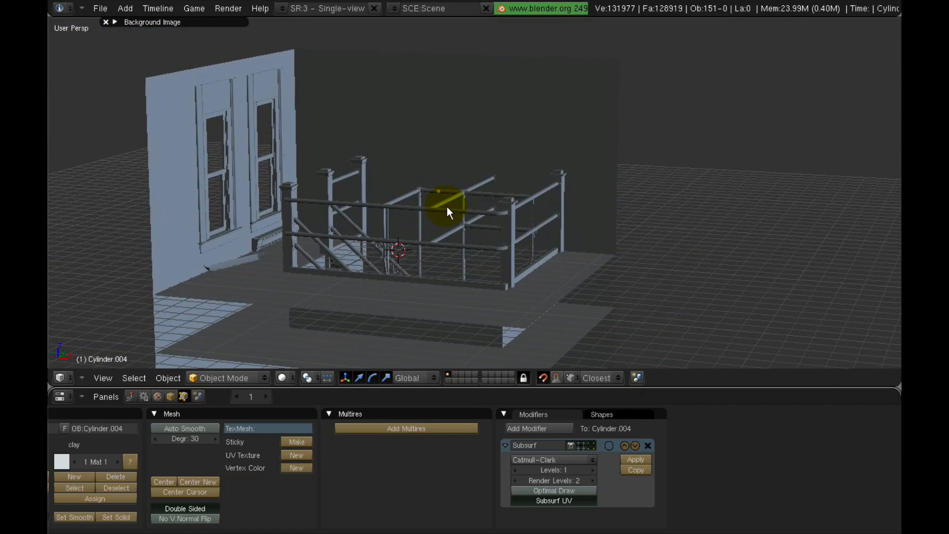
# - Switch to the empty third layer and add a plane mesh at the 3D cursor
pyautogui.click(462, 374)
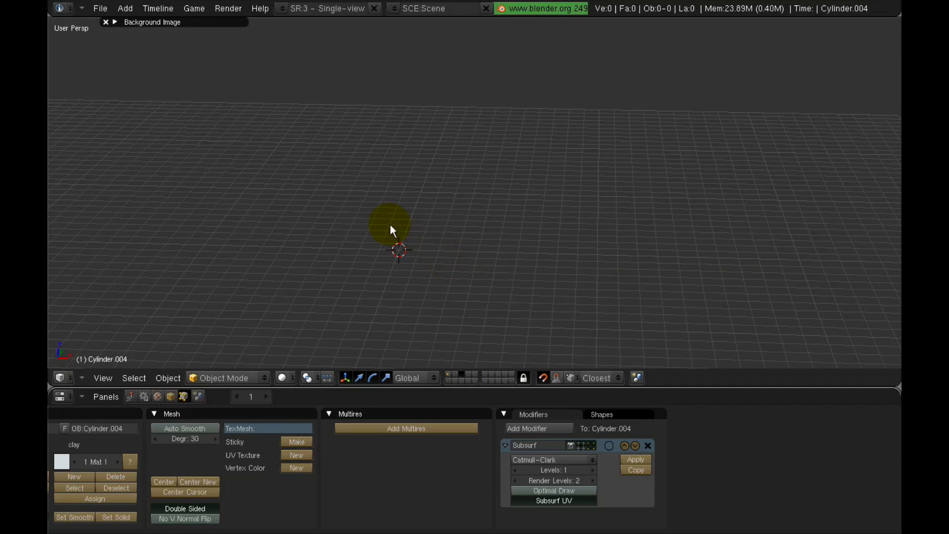
pyautogui.press('space')
pyautogui.moveTo(465, 222)
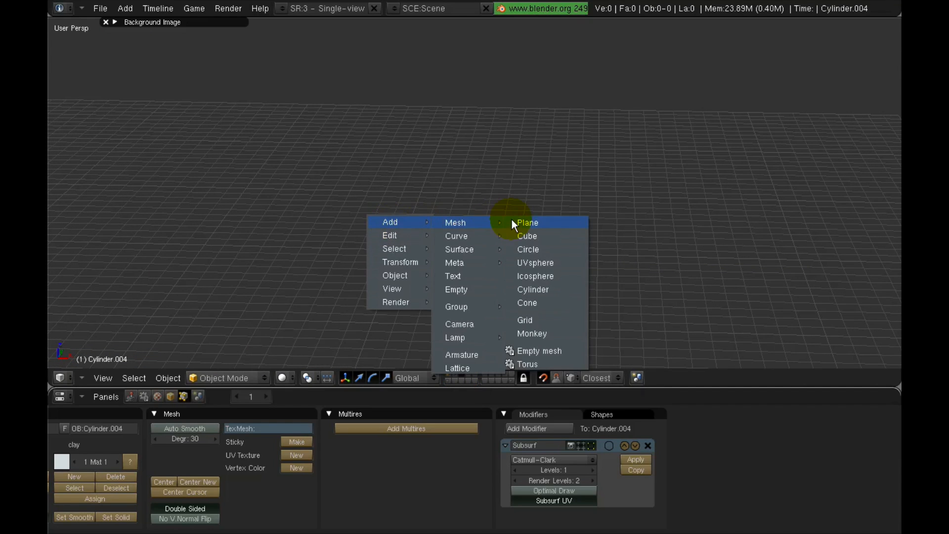
pyautogui.click(538, 224)
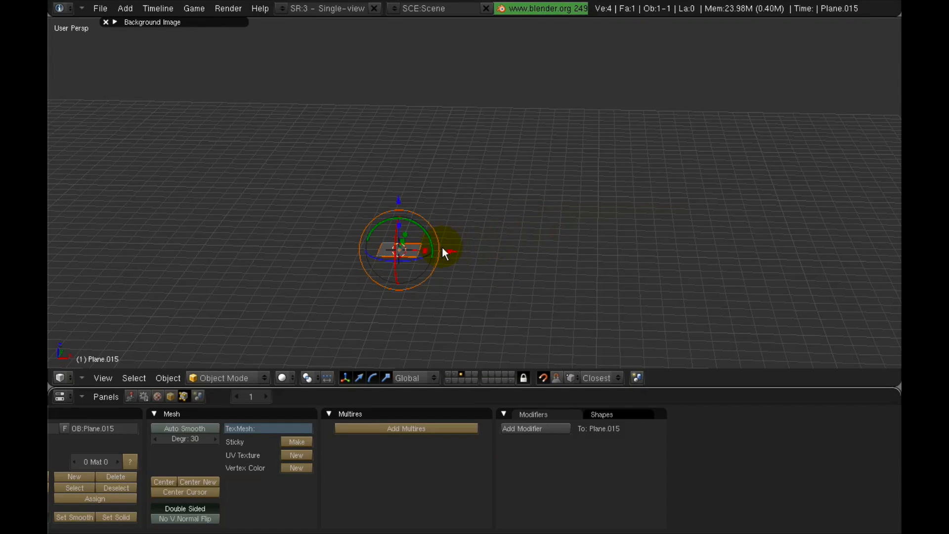
# - Stretch the plane along X and Y into a long rectangle, turning off the rotate manipulator
pyautogui.moveTo(428, 250); pyautogui.dragTo(476, 260)
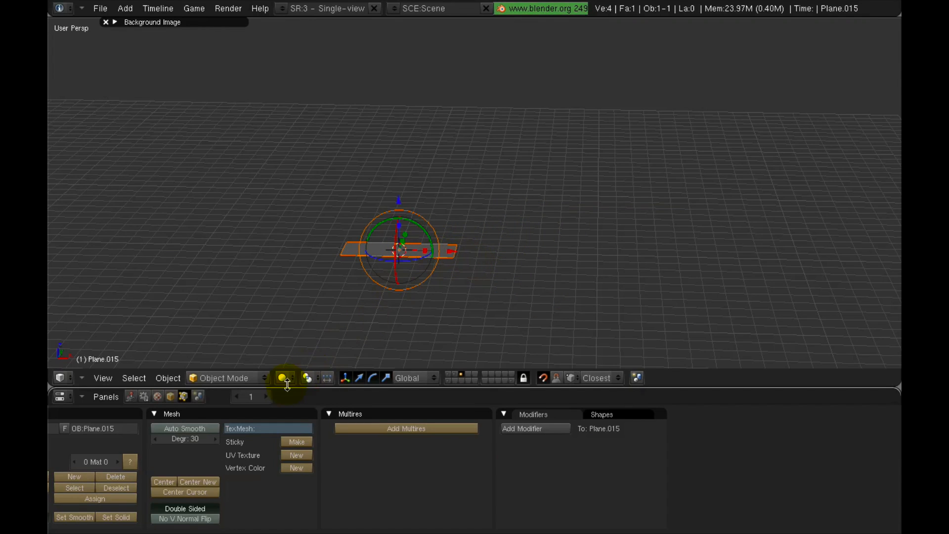
pyautogui.click(360, 383)
pyautogui.moveTo(392, 250); pyautogui.dragTo(384, 256, button='middle')
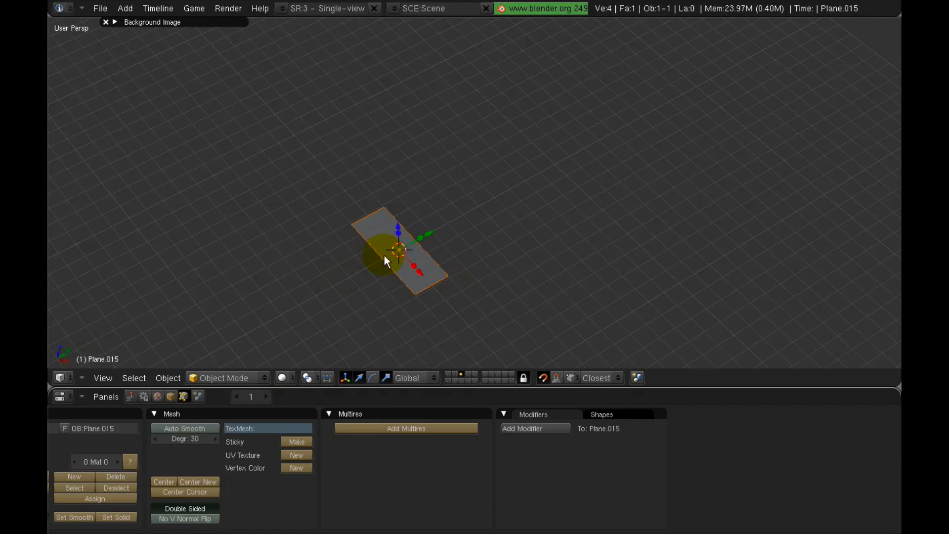
pyautogui.moveTo(414, 239); pyautogui.dragTo(449, 220)
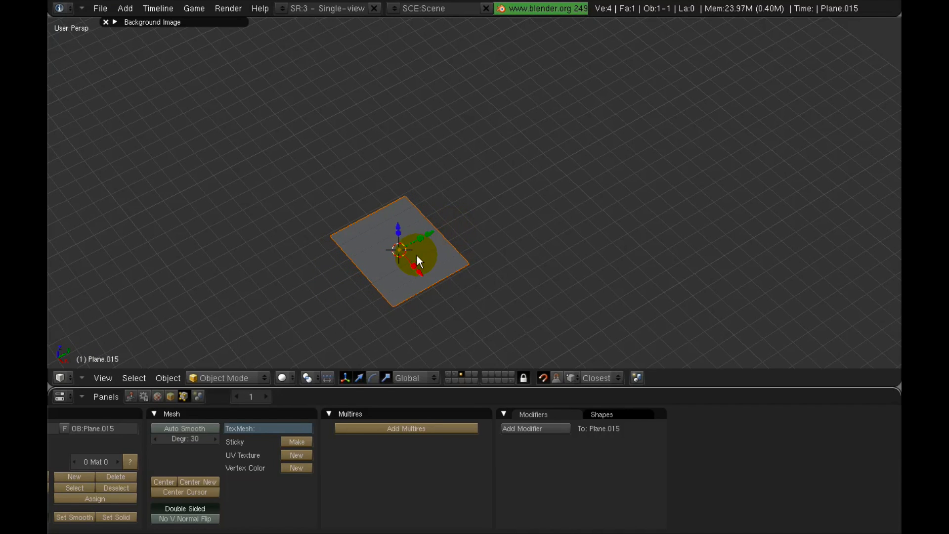
pyautogui.moveTo(417, 256); pyautogui.dragTo(429, 278)
pyautogui.moveTo(428, 278); pyautogui.dragTo(429, 221, button='middle')
# - Enter Edit Mode and divide the plane into four sections with three evenly spaced crosswise loop cuts
pyautogui.press('Tab')
pyautogui.scroll(2, 431, 240)
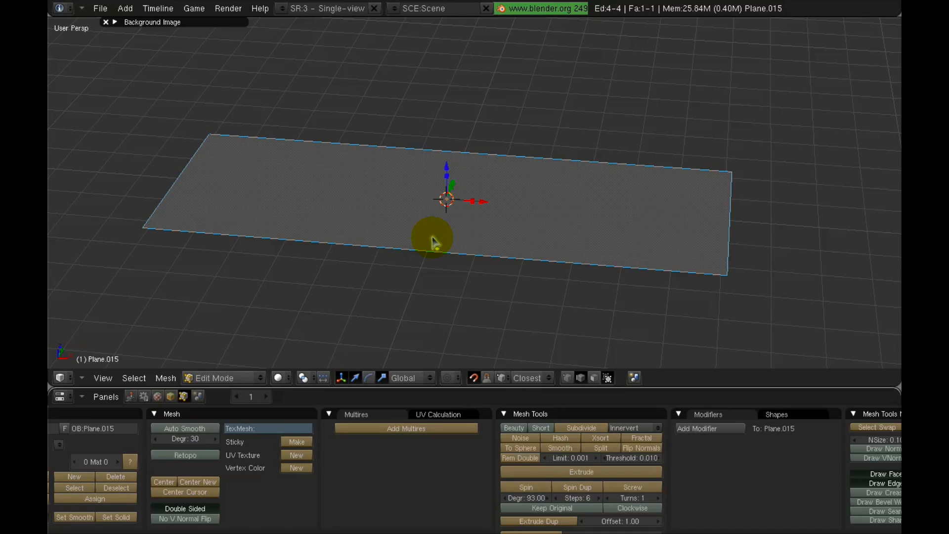
pyautogui.hotkey('ctrl', 'r')
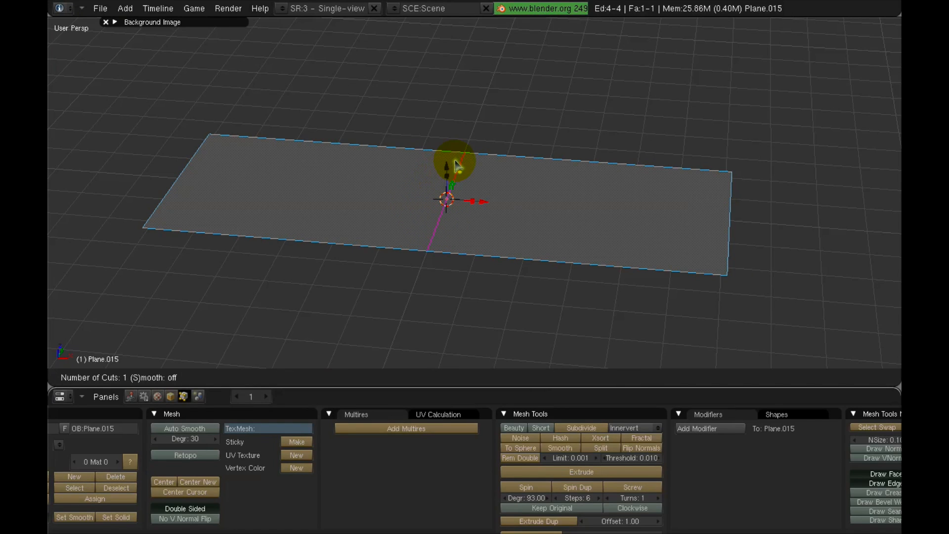
pyautogui.click(457, 167)
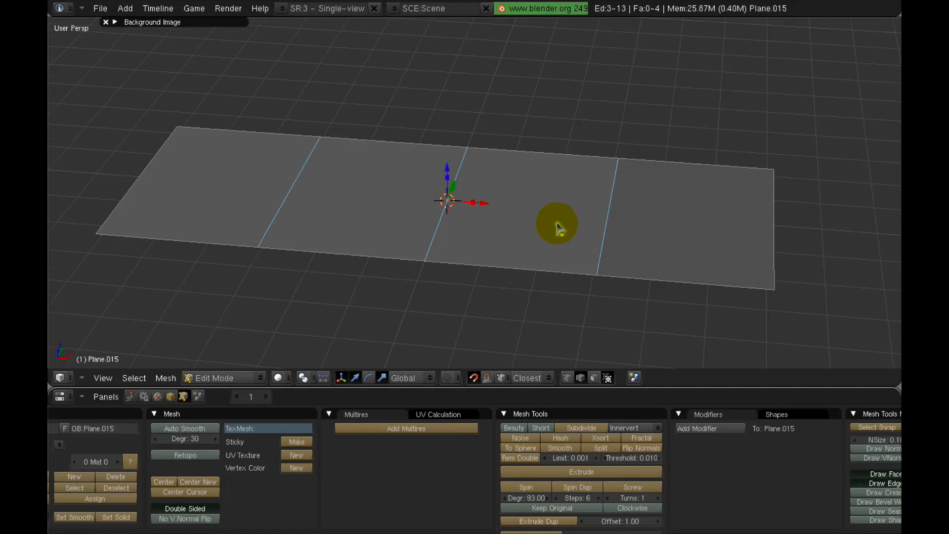
# - Select the short edge at the plane's right end and lower it, undoing the first attempt
pyautogui.moveTo(578, 232); pyautogui.dragTo(726, 207, button='middle')
pyautogui.rightClick(776, 212)
pyautogui.press('g')
pyautogui.click(771, 294)
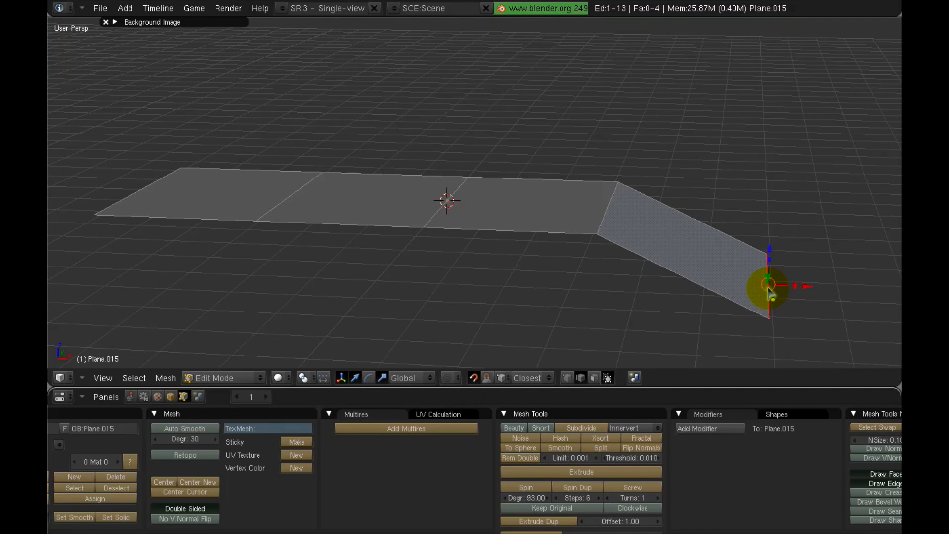
pyautogui.hotkey('ctrl', 'z')
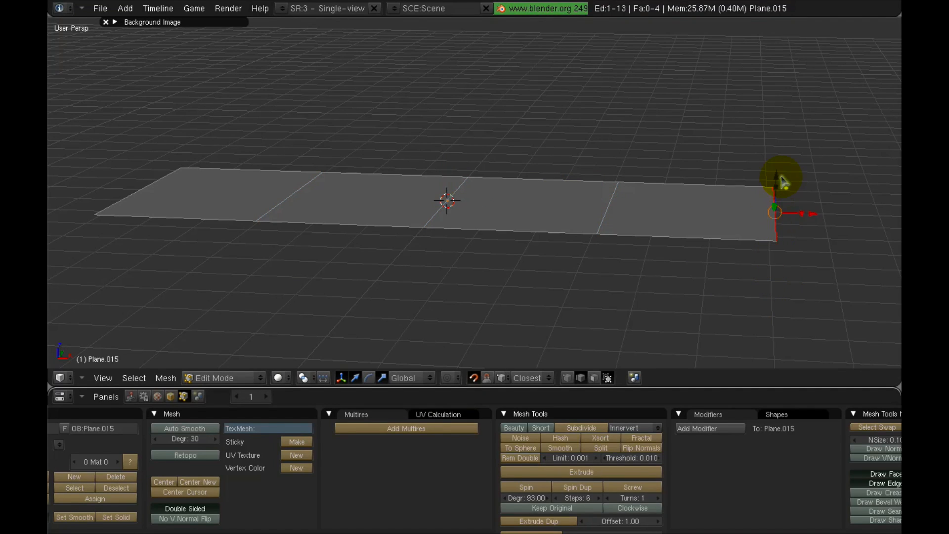
pyautogui.press('g')
pyautogui.click(773, 272)
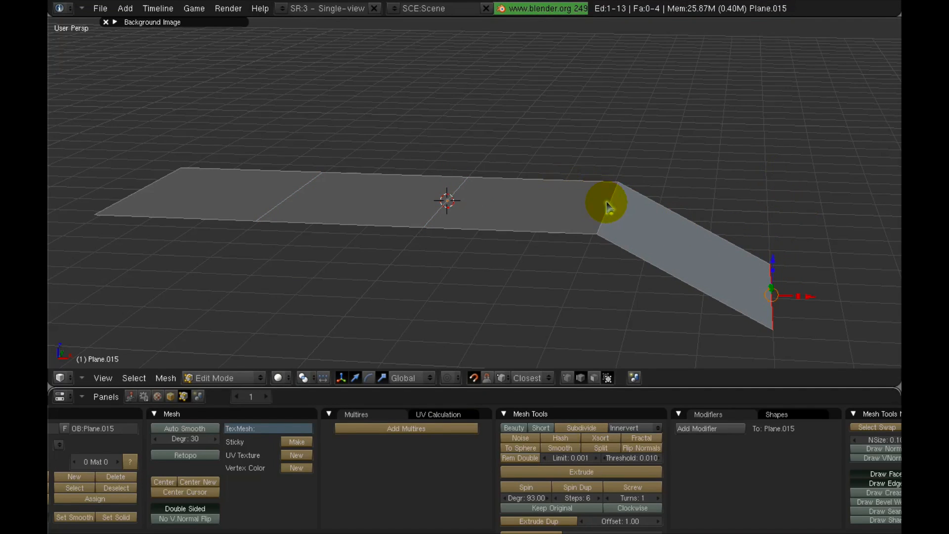
# - Shift the crosswise edge nearest the lowered end outward and raise it, and lower the middle crosswise edge along Z
pyautogui.press('g')
pyautogui.press('z')
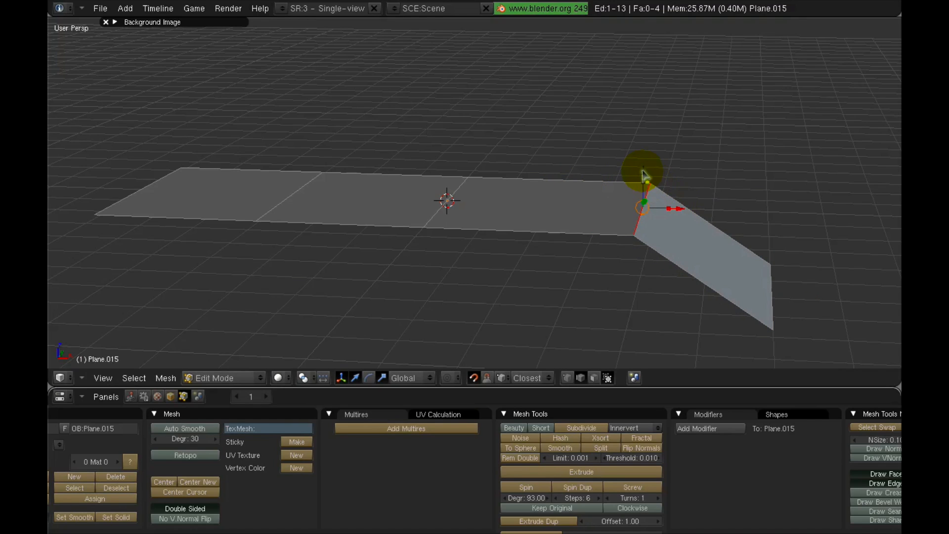
pyautogui.click(637, 143)
pyautogui.rightClick(445, 200)
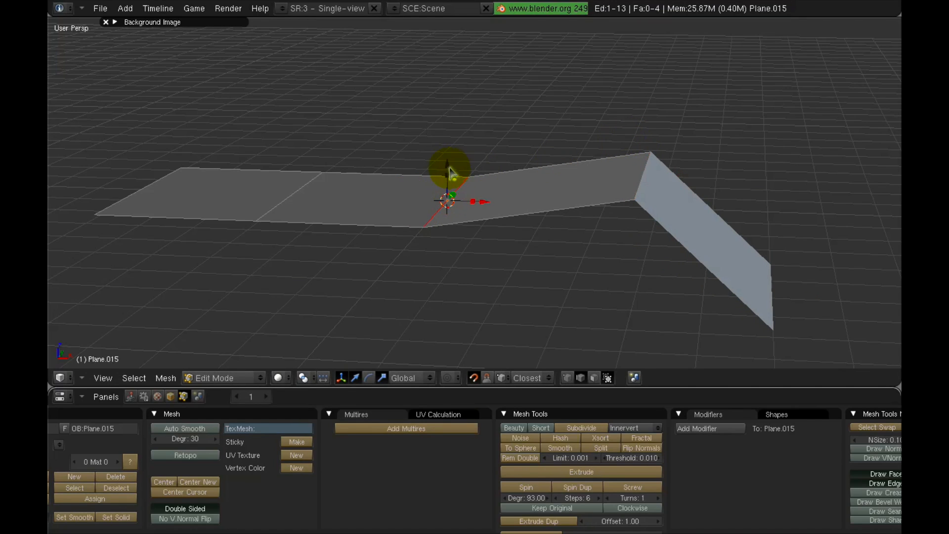
pyautogui.press('g')
pyautogui.press('z')
pyautogui.click(445, 232)
# - Move the left crosswise edge along X toward the middle and lower the plane's left end edge along Z
pyautogui.rightClick(289, 198)
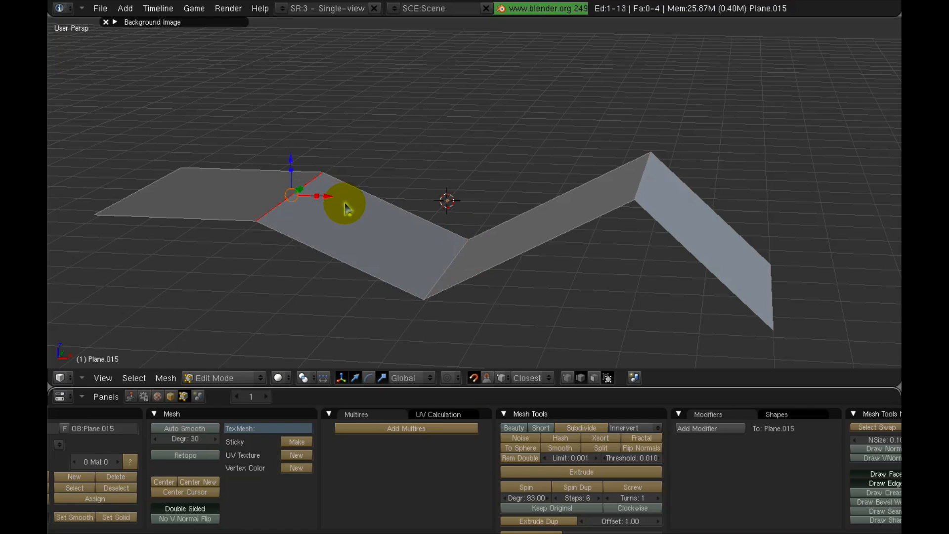
pyautogui.press('g')
pyautogui.press('x')
pyautogui.click(411, 206)
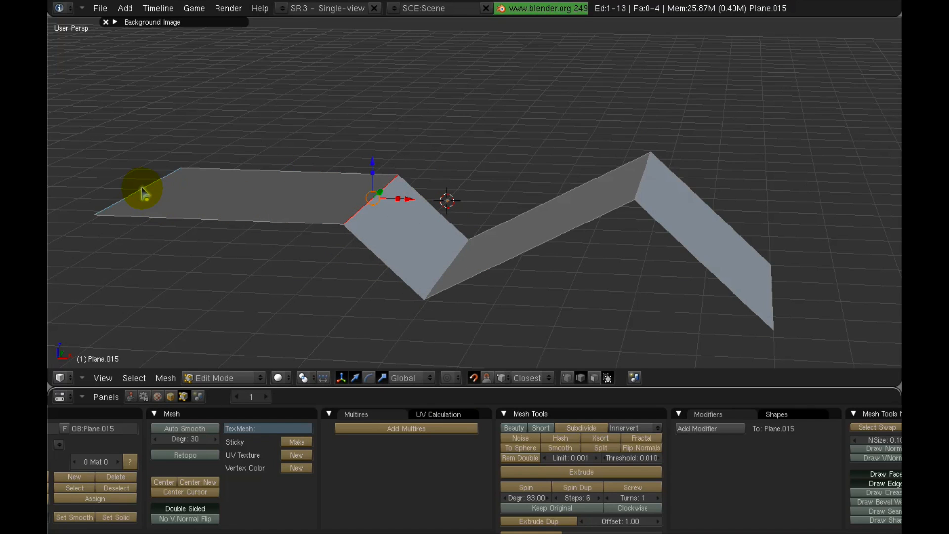
pyautogui.rightClick(154, 198)
pyautogui.press('g')
pyautogui.press('z')
pyautogui.click(161, 225)
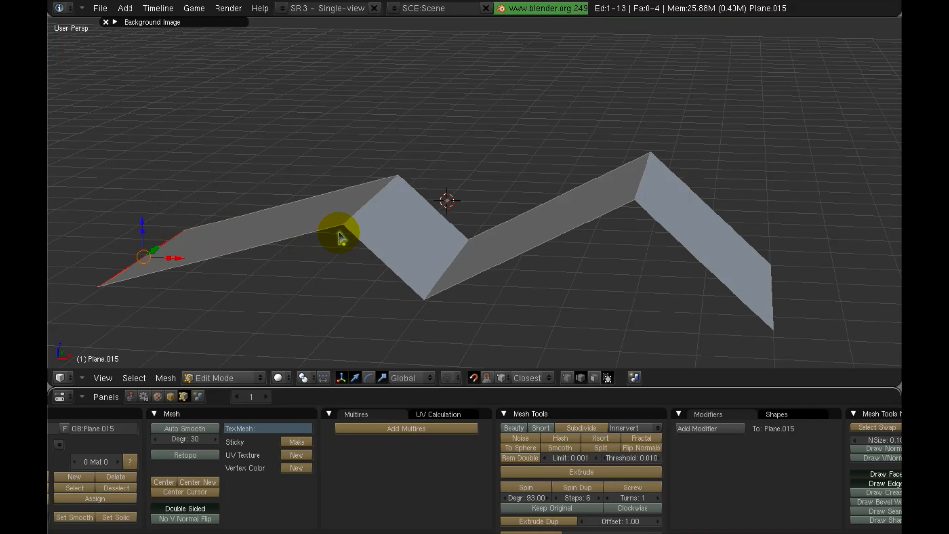
pyautogui.scroll(-1, 408, 240)
pyautogui.keyDown('shift'); pyautogui.moveTo(411, 241); pyautogui.dragTo(384, 196, button='middle'); pyautogui.keyUp('shift')
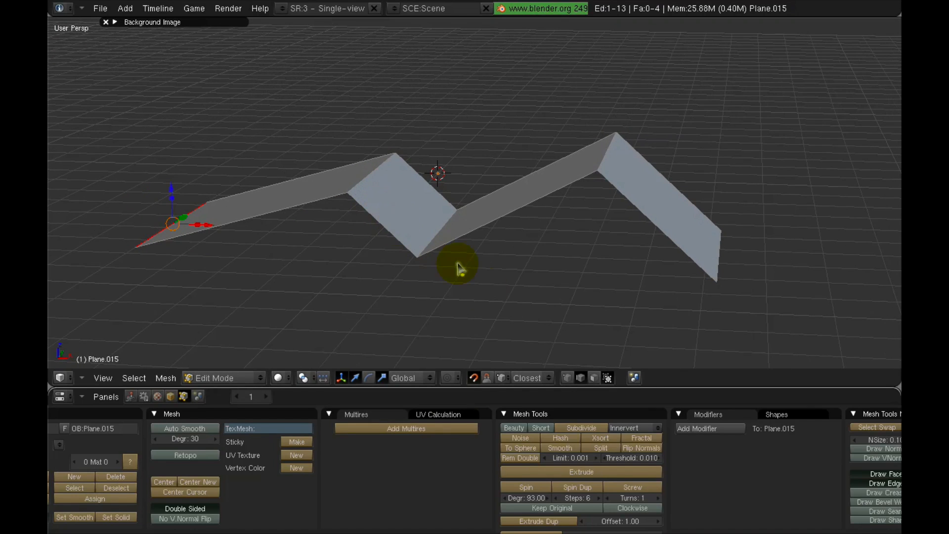
# - Add a Subsurf modifier to the zigzag plane and set its viewport subdivision level to 2
pyautogui.moveTo(740, 477); pyautogui.dragTo(675, 469, button='middle')
pyautogui.click(665, 422)
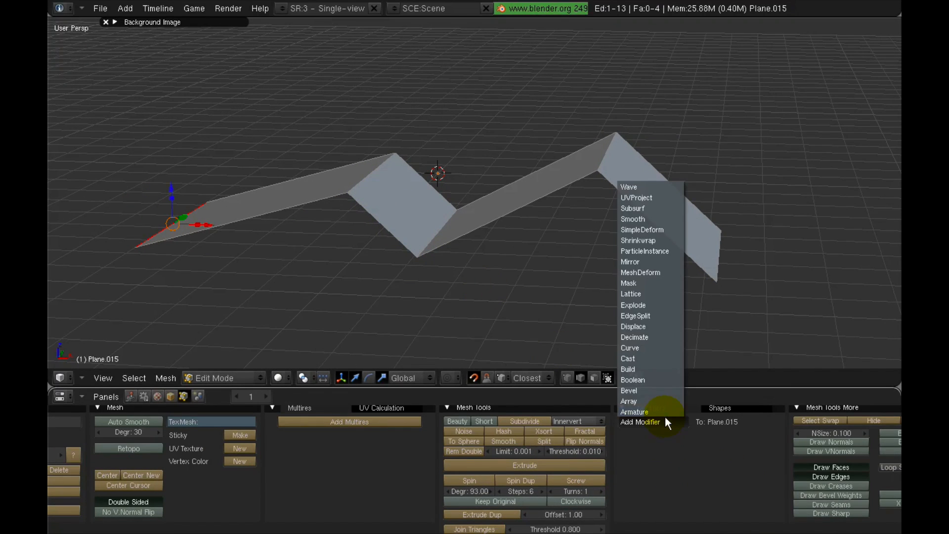
pyautogui.click(631, 209)
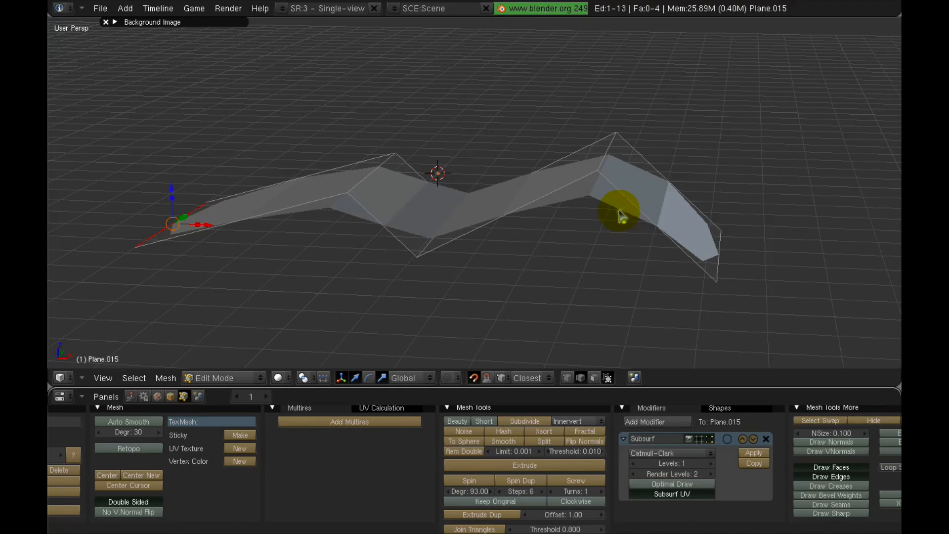
pyautogui.click(712, 464)
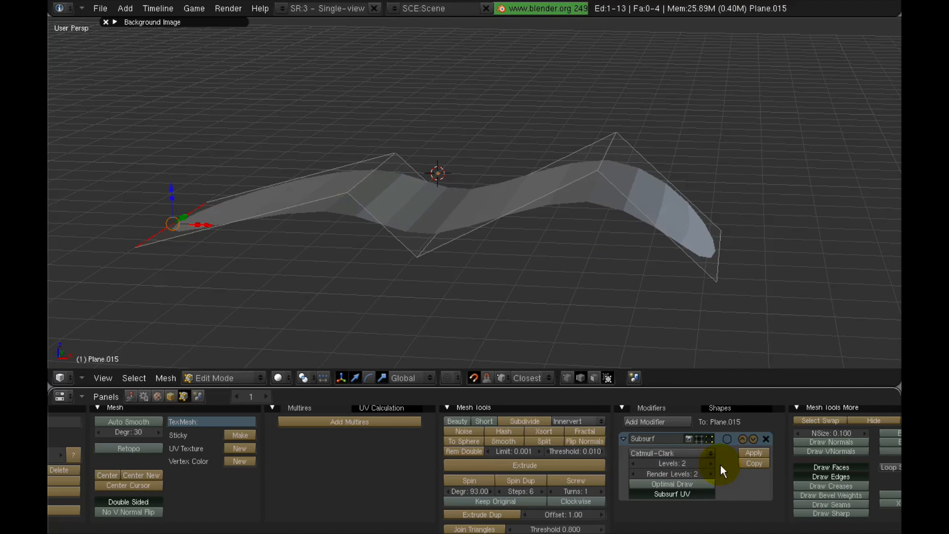
# - Apply smooth shading to the whole plane in Object Mode and return to Edit Mode
pyautogui.moveTo(661, 356); pyautogui.dragTo(464, 262, button='middle')
pyautogui.scroll(5, 110, 506)
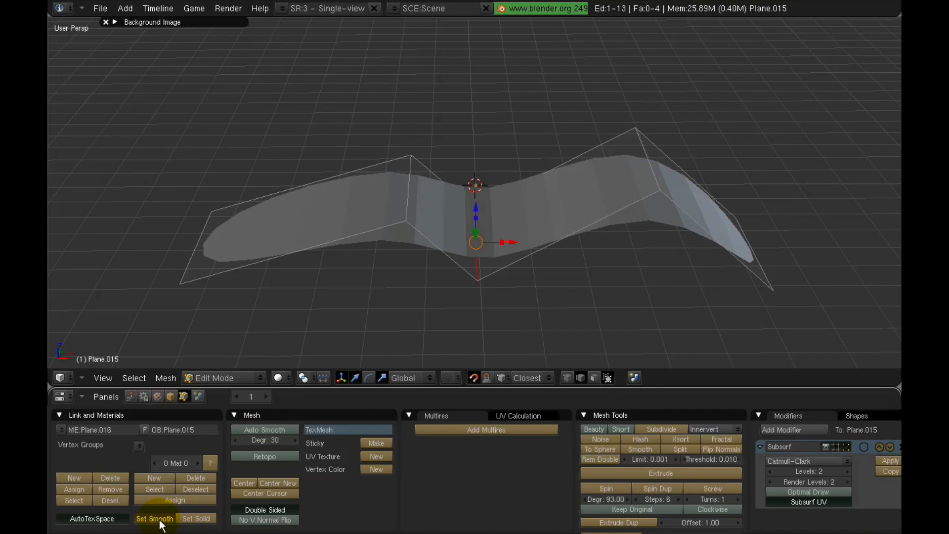
pyautogui.press('Tab')
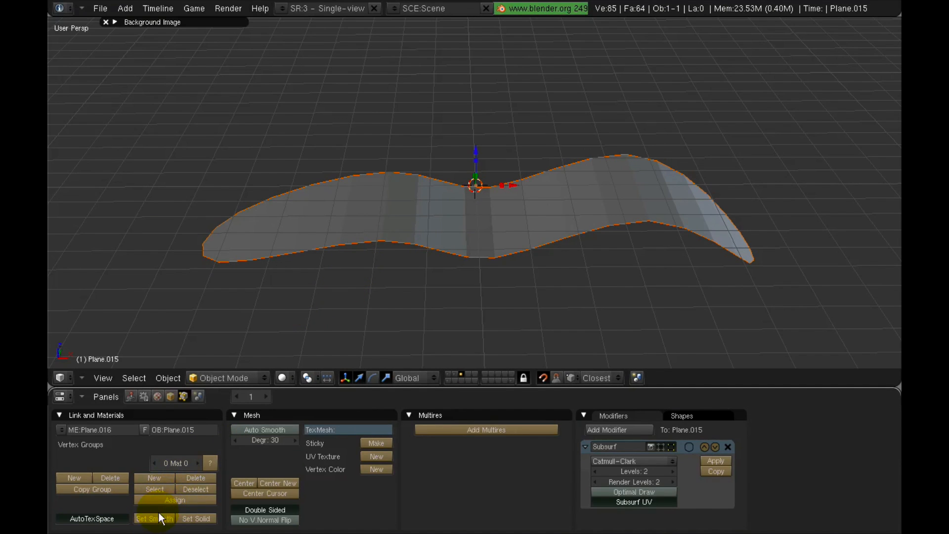
pyautogui.click(159, 515)
pyautogui.press('Tab')
# - Apply the Subsurf modifier to the editing cage so the edges follow the curved surface
pyautogui.moveTo(462, 174)
pyautogui.mouseDown(button='middle')
pyautogui.moveTo(458, 224)
pyautogui.moveTo(409, 155)
pyautogui.moveTo(408, 167)
pyautogui.moveTo(409, 127)
pyautogui.moveTo(583, 123)
pyautogui.mouseUp(button='middle')
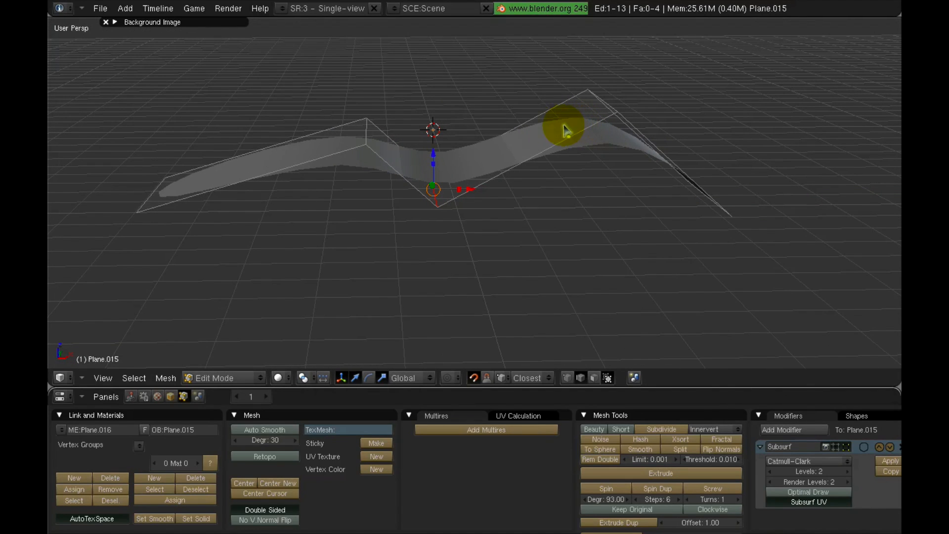
pyautogui.moveTo(854, 468); pyautogui.dragTo(823, 456, button='middle')
pyautogui.click(819, 447)
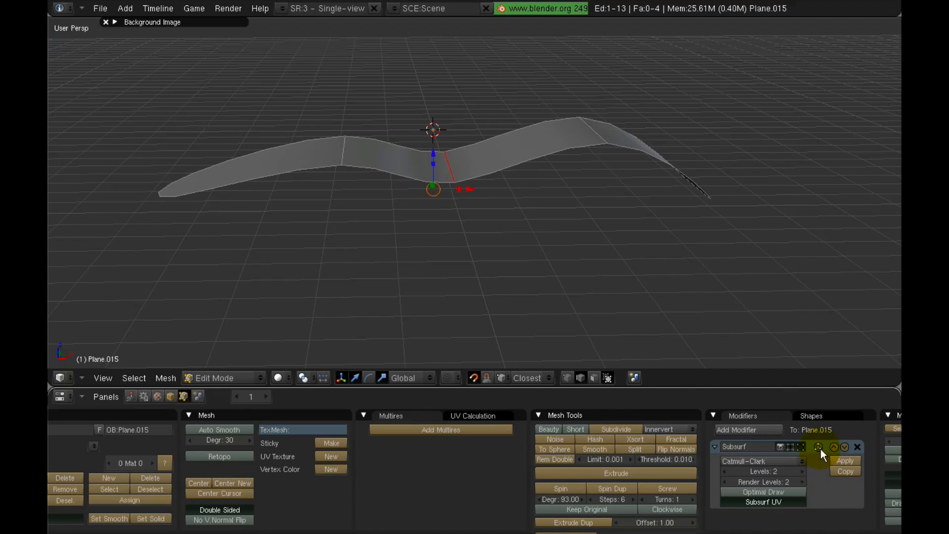
pyautogui.moveTo(591, 211)
pyautogui.mouseDown(button='middle')
pyautogui.moveTo(522, 250)
pyautogui.moveTo(491, 244)
pyautogui.moveTo(512, 243)
pyautogui.mouseUp(button='middle')
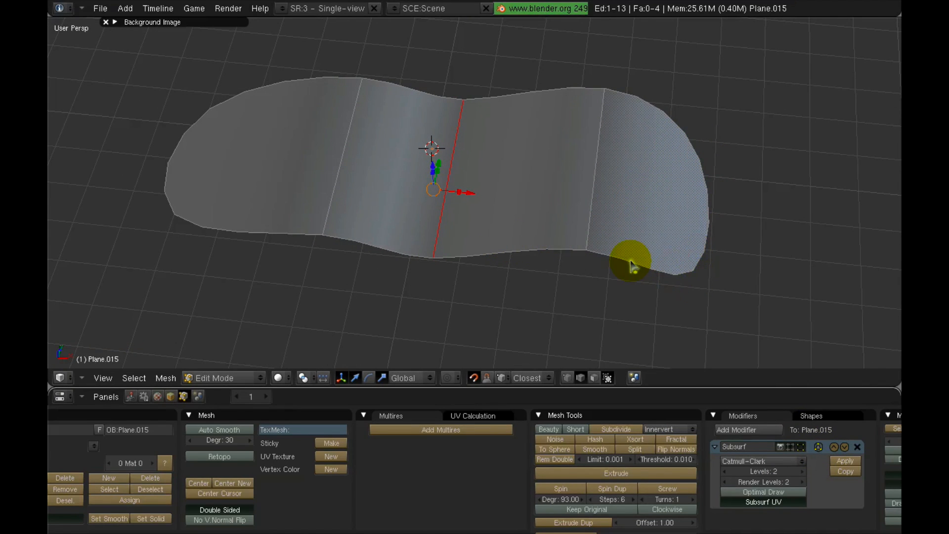
pyautogui.moveTo(584, 217); pyautogui.dragTo(595, 140, button='middle')
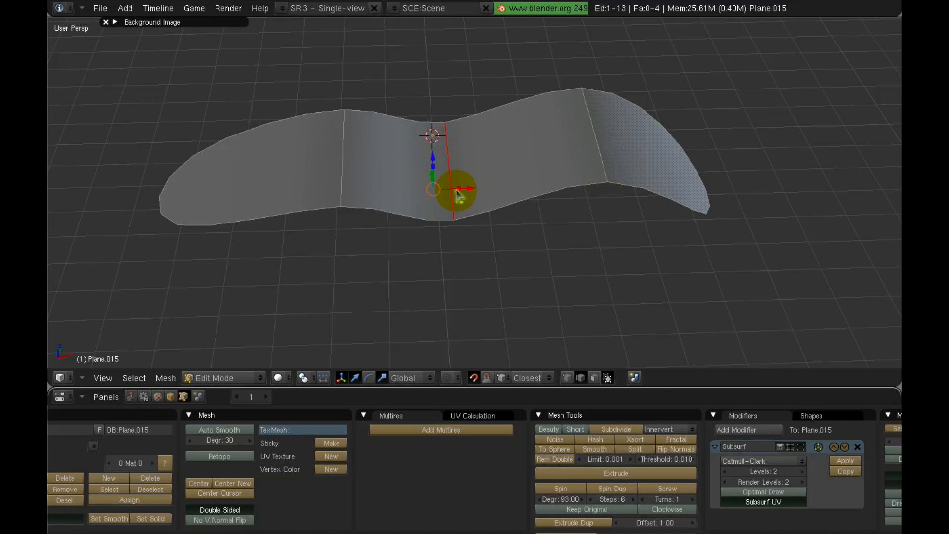
pyautogui.moveTo(568, 191); pyautogui.dragTo(535, 194, button='middle')
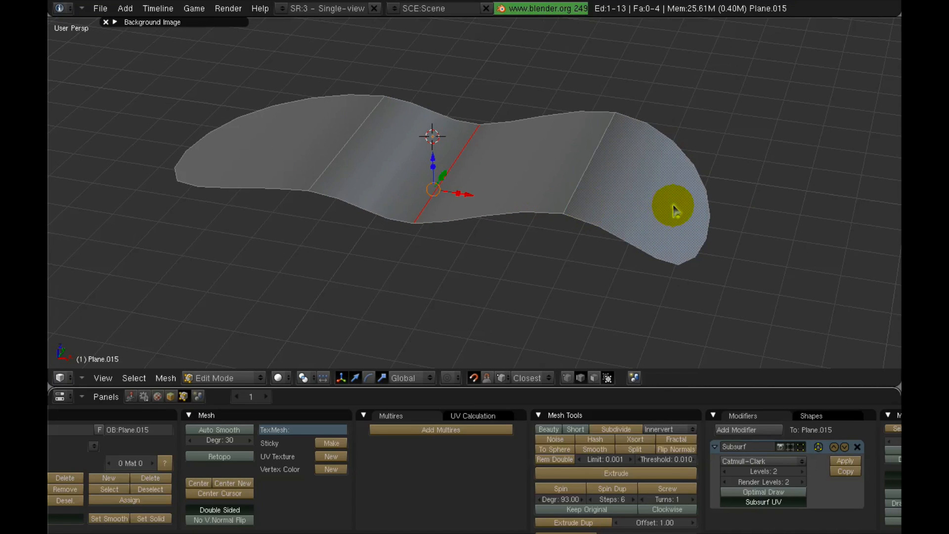
pyautogui.moveTo(672, 203); pyautogui.dragTo(662, 218, button='middle')
pyautogui.hotkey('ctrl', 'r')
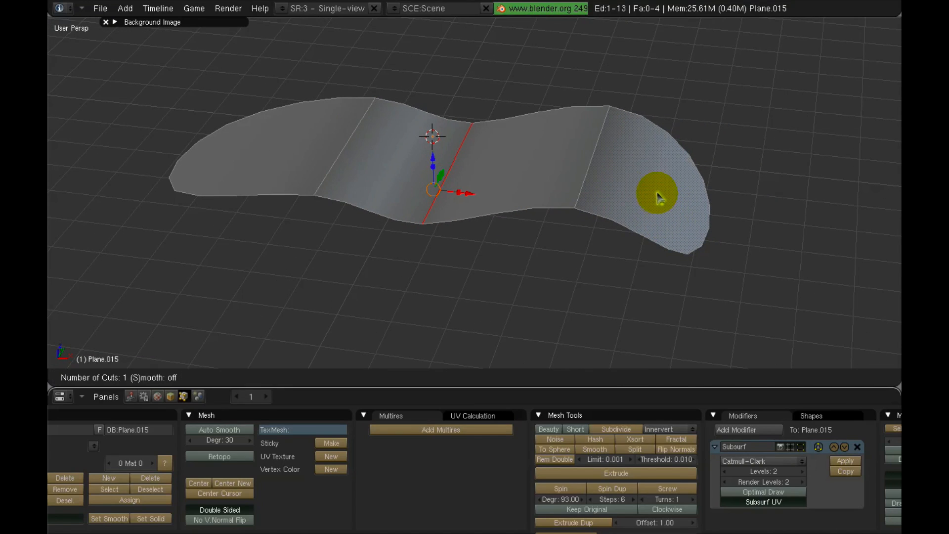
pyautogui.click(653, 134)
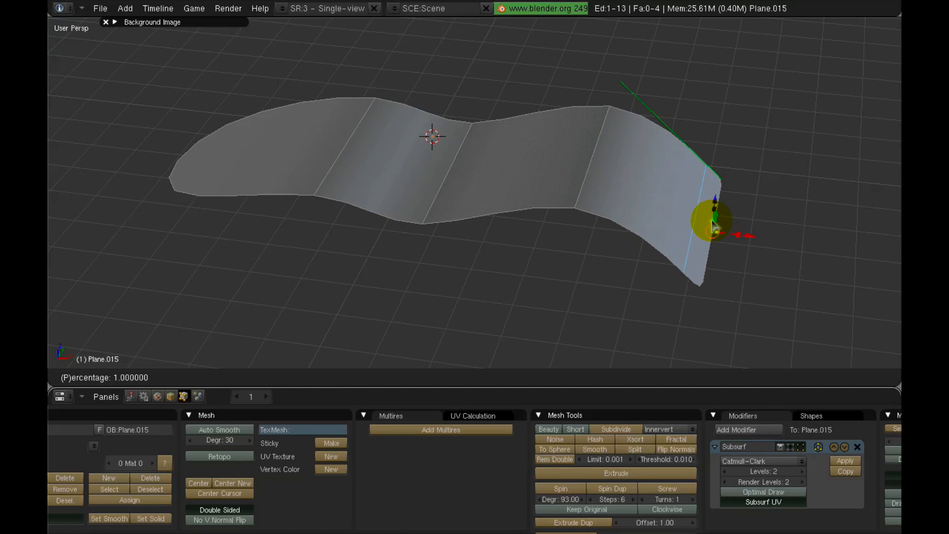
pyautogui.click(694, 214)
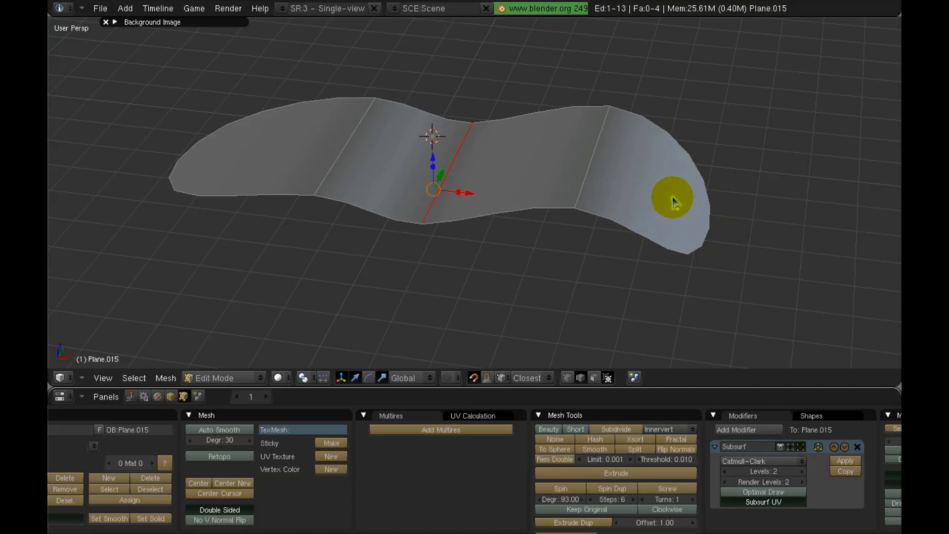
# - Disable the Subsurf display in Edit Mode and add a crosswise loop cut tight against the plane's right end edge
pyautogui.click(791, 446)
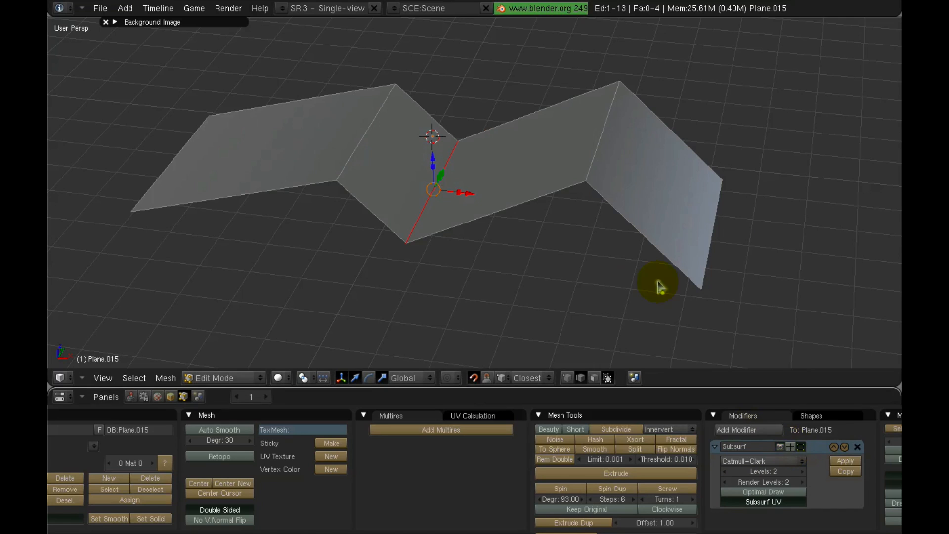
pyautogui.moveTo(660, 287); pyautogui.dragTo(521, 218, button='middle')
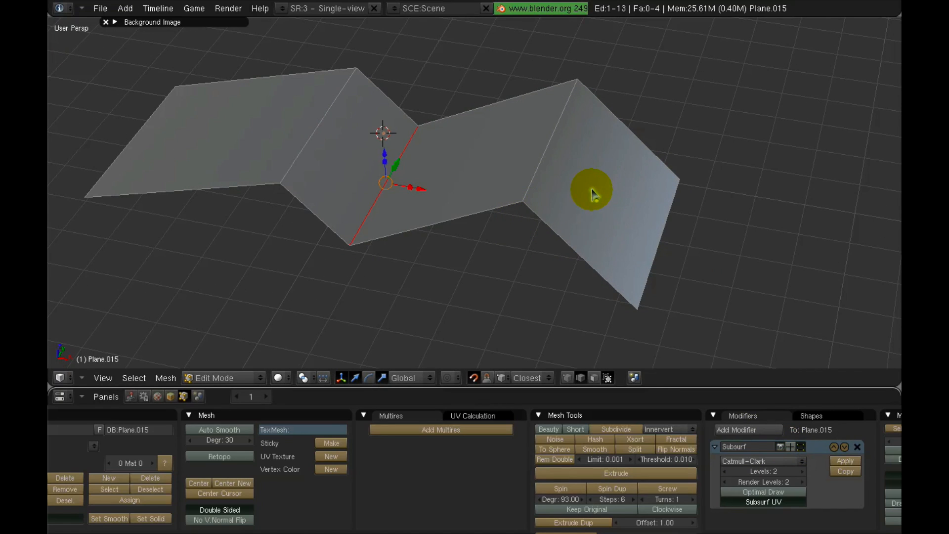
pyautogui.hotkey('ctrl', 'r')
pyautogui.click(626, 132)
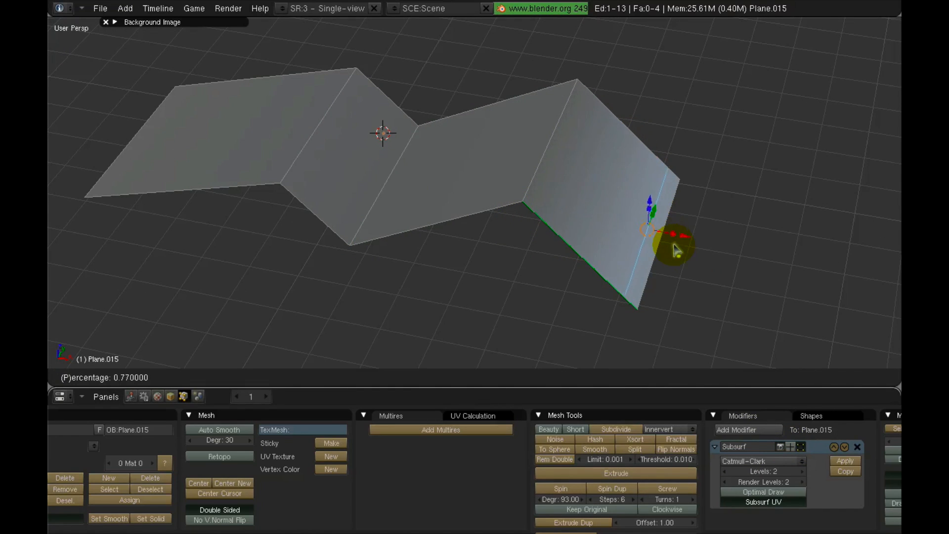
pyautogui.click(682, 260)
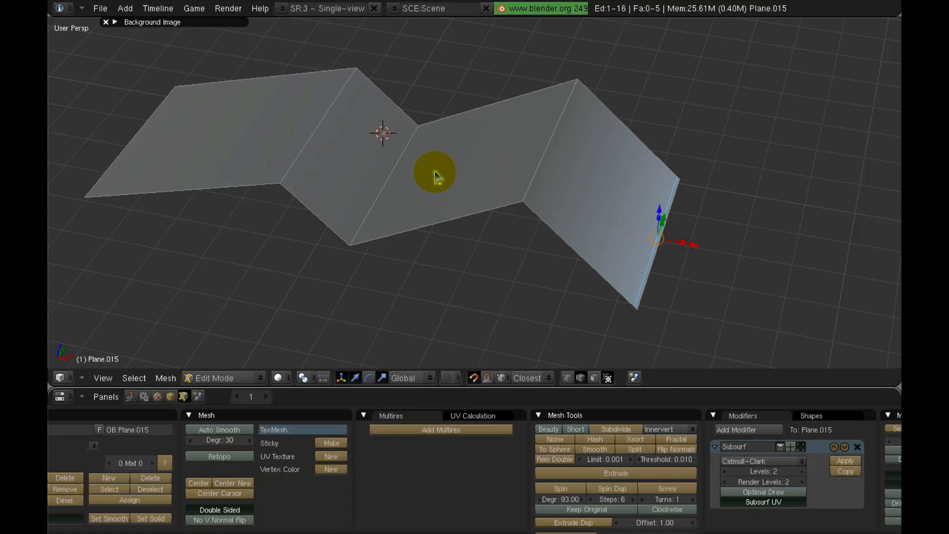
# - Add another crosswise loop cut and slide it tight against the plane's left end edge
pyautogui.keyDown('shift'); pyautogui.moveTo(437, 173); pyautogui.dragTo(491, 207, button='middle'); pyautogui.keyUp('shift')
pyautogui.moveTo(397, 195)
pyautogui.mouseDown(button='middle')
pyautogui.moveTo(381, 197)
pyautogui.moveTo(340, 170)
pyautogui.moveTo(351, 246)
pyautogui.moveTo(331, 237)
pyautogui.mouseUp(button='middle')
pyautogui.hotkey('ctrl', 'r')
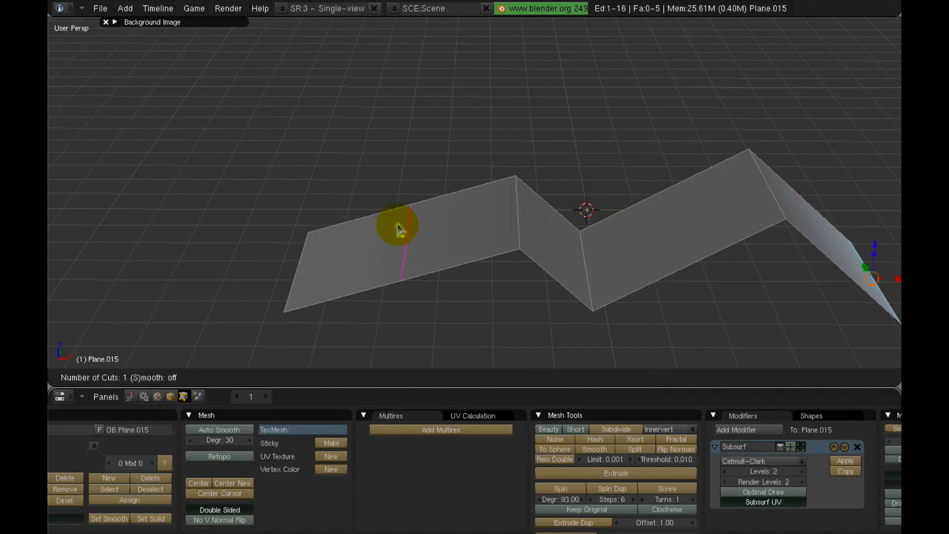
pyautogui.click(400, 222)
pyautogui.moveTo(313, 280); pyautogui.dragTo(290, 307)
# - Re-enable the Subsurf display in Edit Mode and stop applying the modifier to the editing cage
pyautogui.click(789, 446)
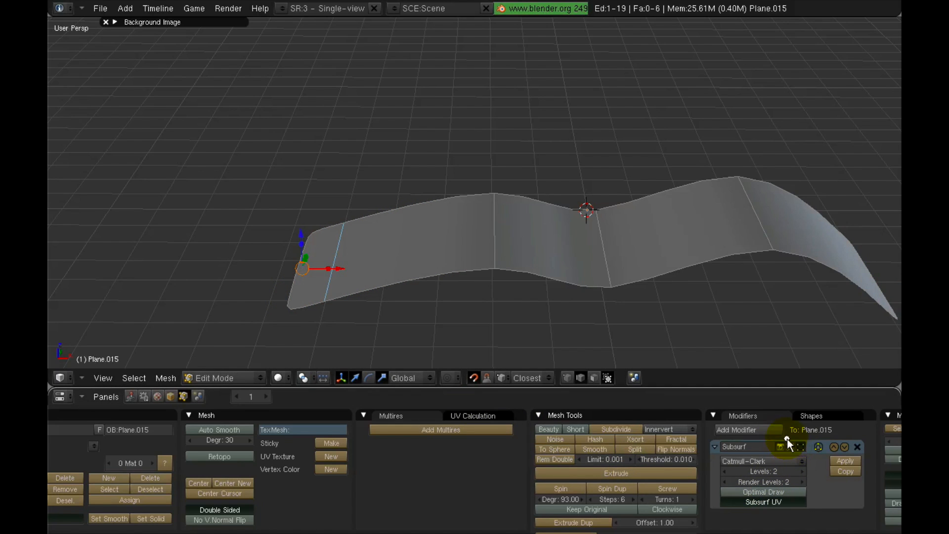
pyautogui.moveTo(524, 213)
pyautogui.mouseDown(button='middle')
pyautogui.moveTo(509, 199)
pyautogui.moveTo(456, 271)
pyautogui.moveTo(470, 304)
pyautogui.moveTo(546, 218)
pyautogui.moveTo(451, 237)
pyautogui.moveTo(520, 280)
pyautogui.moveTo(375, 238)
pyautogui.moveTo(449, 241)
pyautogui.moveTo(249, 189)
pyautogui.moveTo(599, 208)
pyautogui.mouseUp(button='middle')
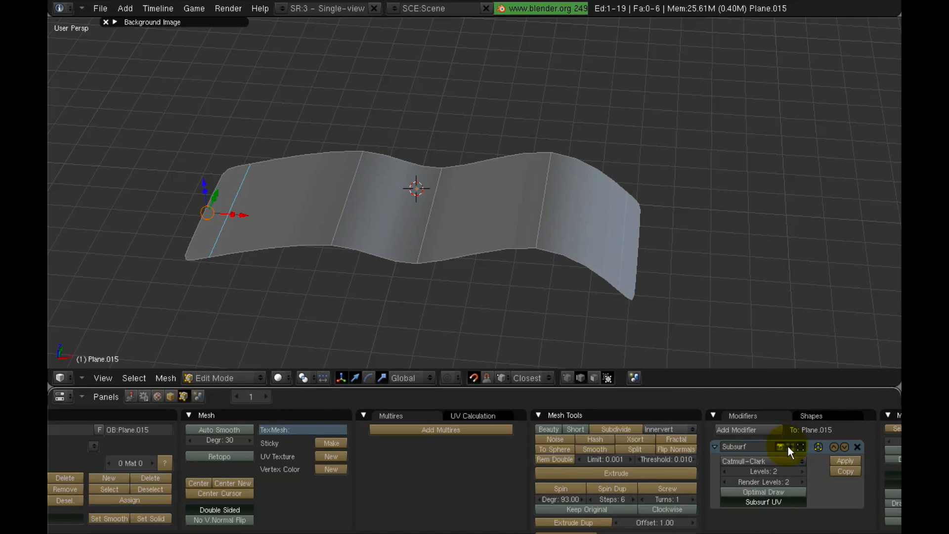
pyautogui.click(819, 447)
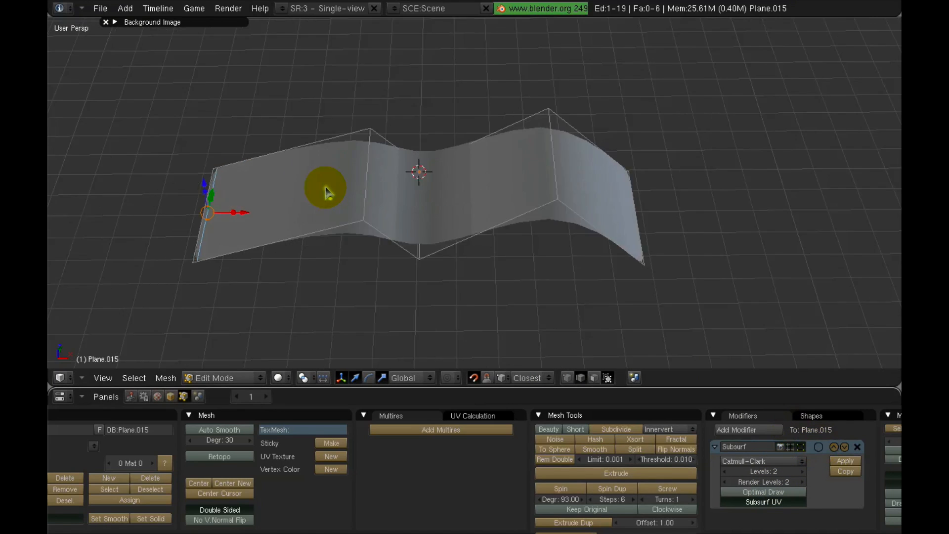
# - Add two evenly spaced lengthwise loop cuts running through all sections of the plane
pyautogui.moveTo(328, 191)
pyautogui.mouseDown(button='middle')
pyautogui.moveTo(280, 127)
pyautogui.moveTo(422, 195)
pyautogui.moveTo(459, 239)
pyautogui.moveTo(457, 195)
pyautogui.mouseUp(button='middle')
pyautogui.hotkey('ctrl', 'r')
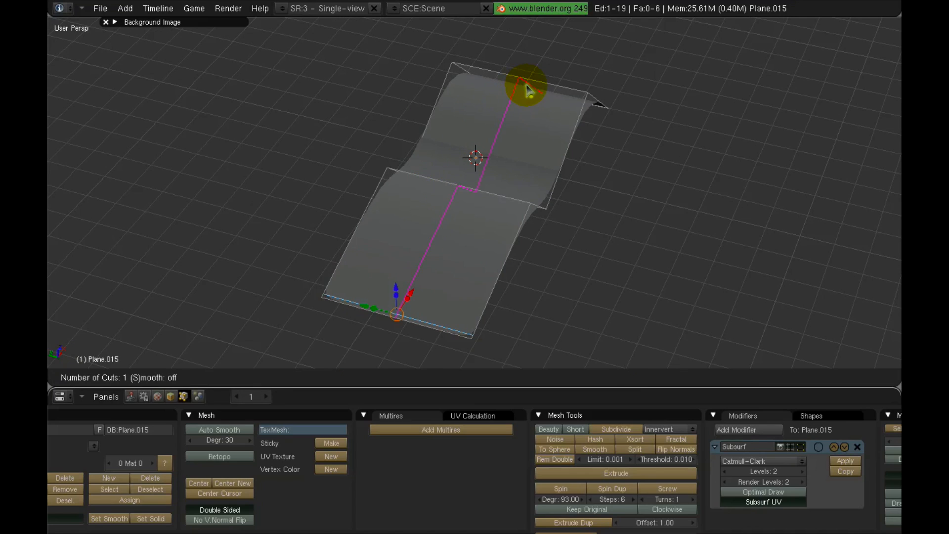
pyautogui.click(525, 91)
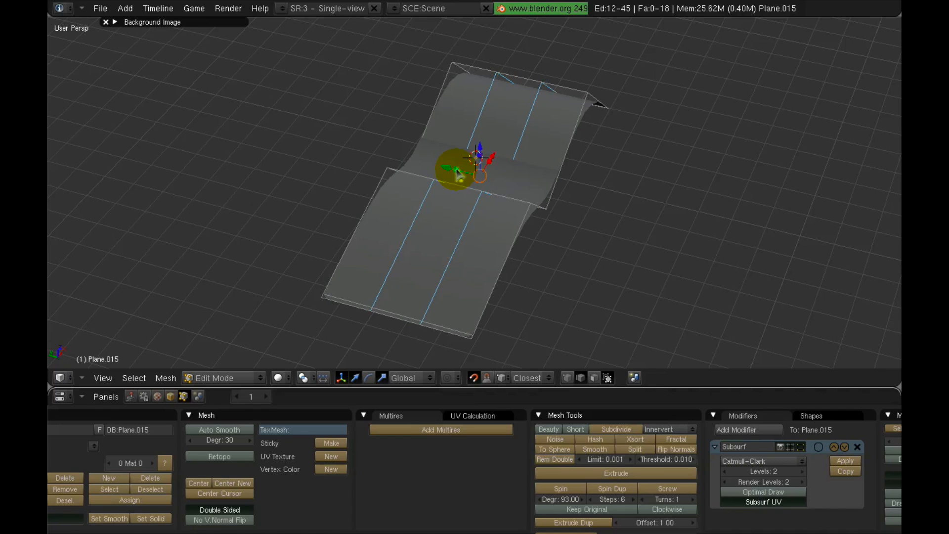
# - Scale the two lengthwise loops along Y by about 2.9 so they sit close to the plane's long borders
pyautogui.moveTo(455, 170)
pyautogui.mouseDown(button='middle')
pyautogui.moveTo(485, 132)
pyautogui.moveTo(482, 178)
pyautogui.moveTo(462, 182)
pyautogui.mouseUp(button='middle')
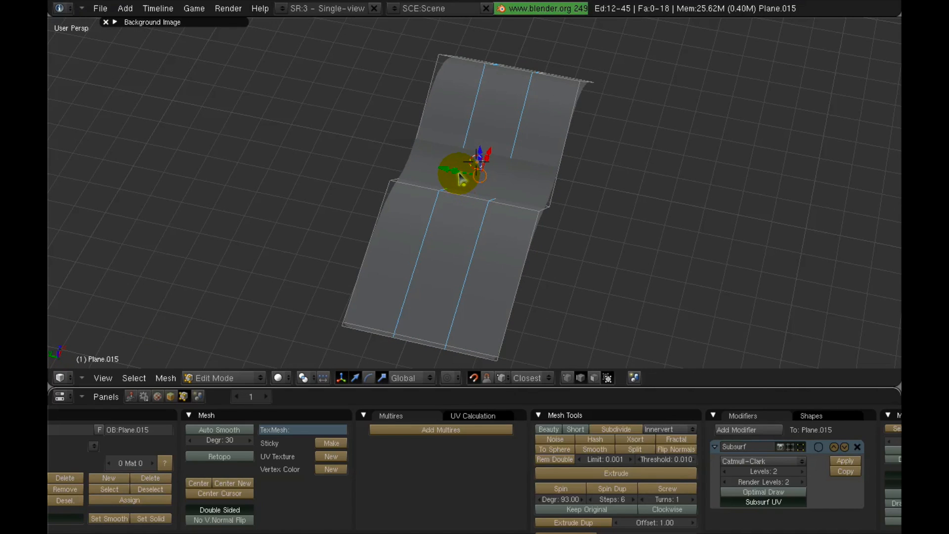
pyautogui.press('s')
pyautogui.press('y')
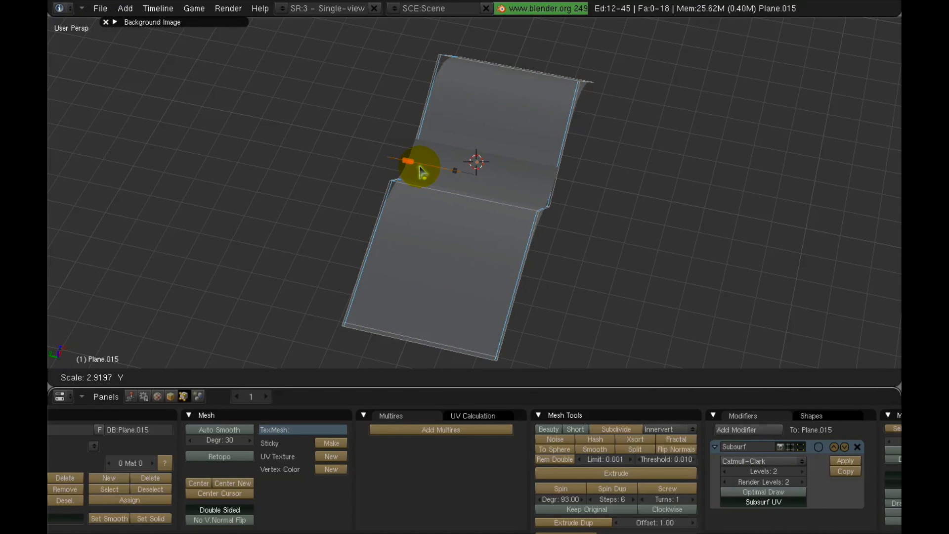
pyautogui.click(420, 165)
pyautogui.scroll(2, 449, 203)
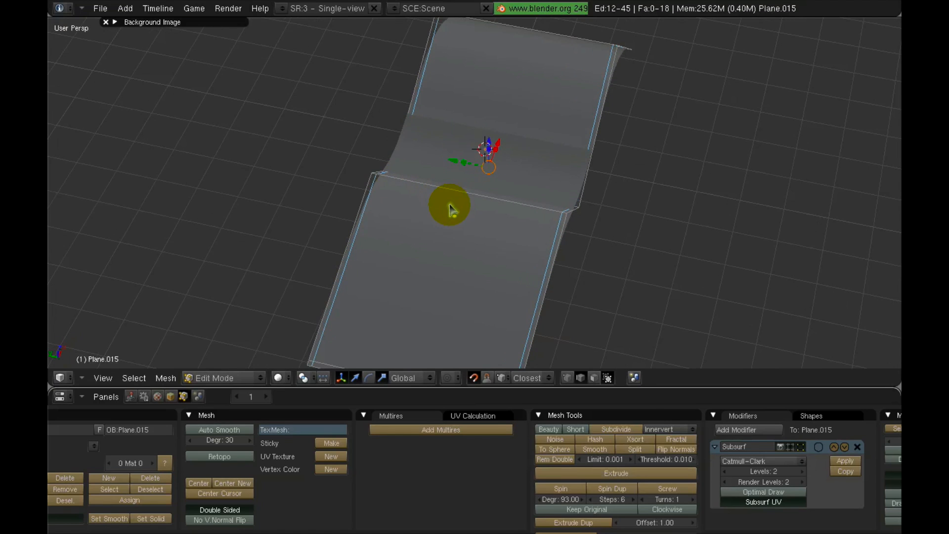
pyautogui.moveTo(449, 204); pyautogui.dragTo(541, 344, button='middle')
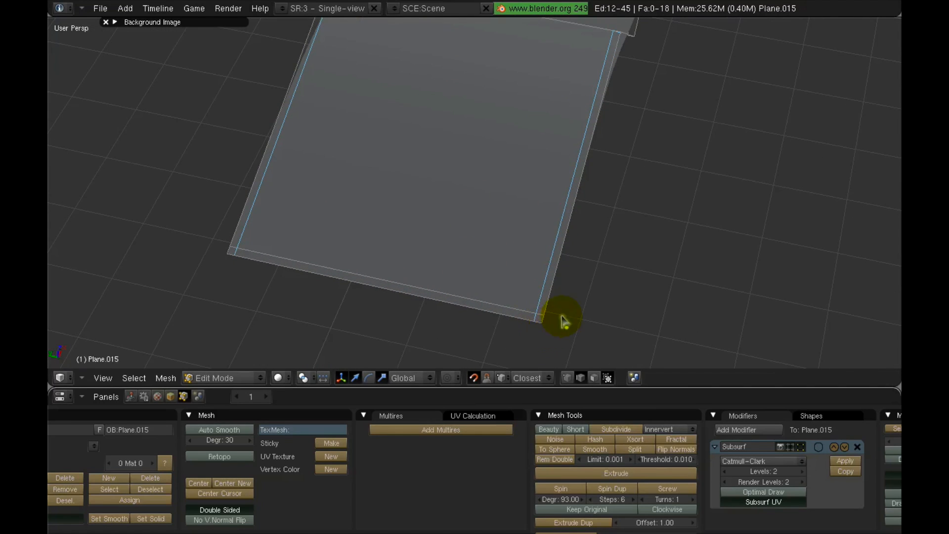
pyautogui.scroll(-3, 558, 225)
# - Add a crosswise loop cut on the left section, slide it tight against the left ridge, and check the crease in Object Mode
pyautogui.press('Tab')
pyautogui.moveTo(557, 224)
pyautogui.mouseDown(button='middle')
pyautogui.moveTo(560, 164)
pyautogui.moveTo(564, 267)
pyautogui.moveTo(517, 254)
pyautogui.moveTo(436, 146)
pyautogui.mouseUp(button='middle')
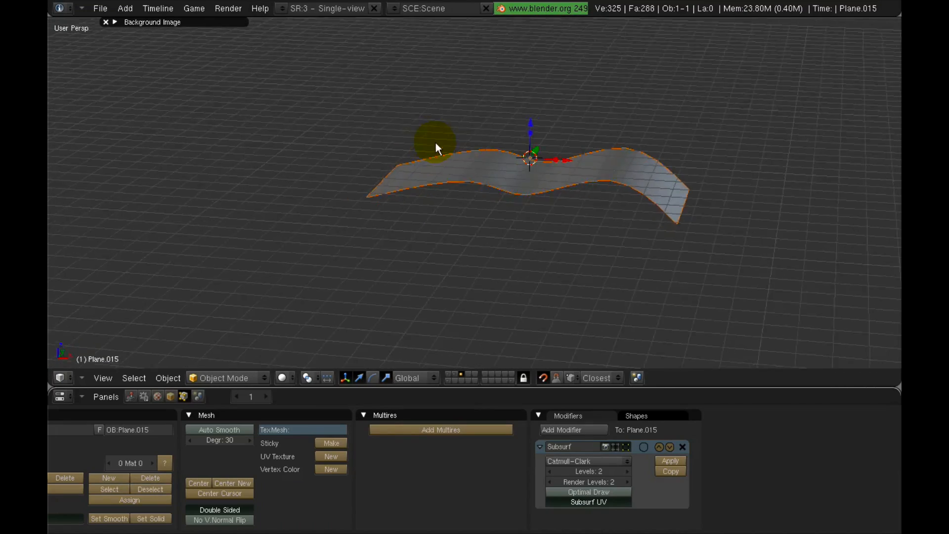
pyautogui.scroll(8, 435, 142)
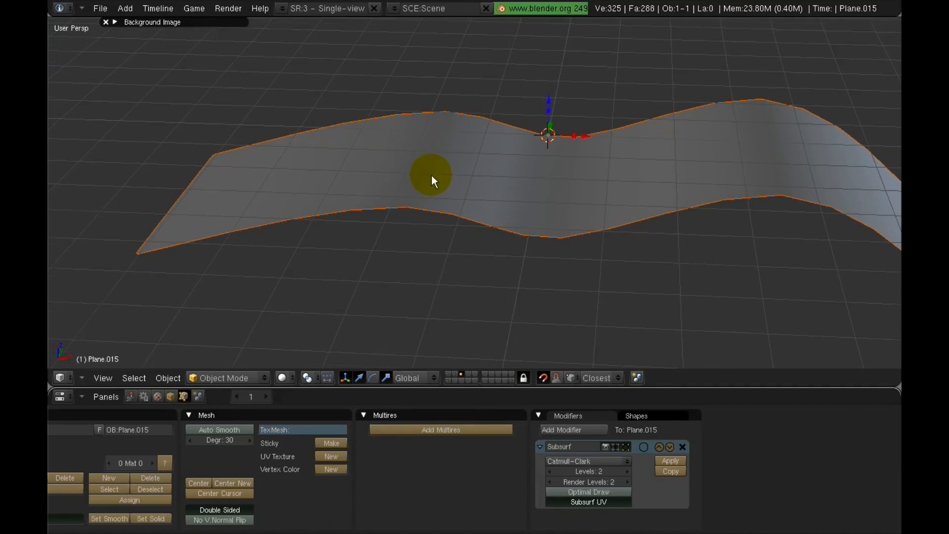
pyautogui.press('Tab')
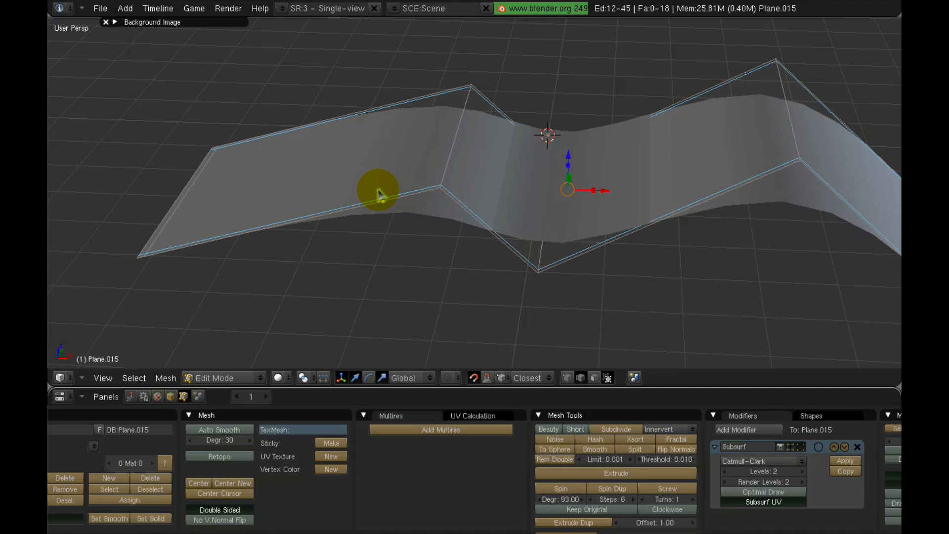
pyautogui.hotkey('ctrl', 'r')
pyautogui.click(346, 201)
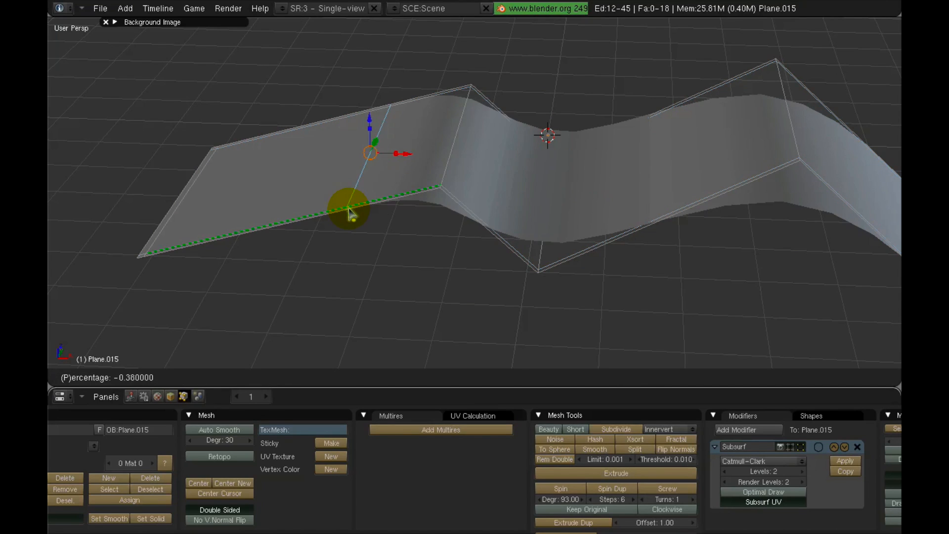
pyautogui.click(438, 199)
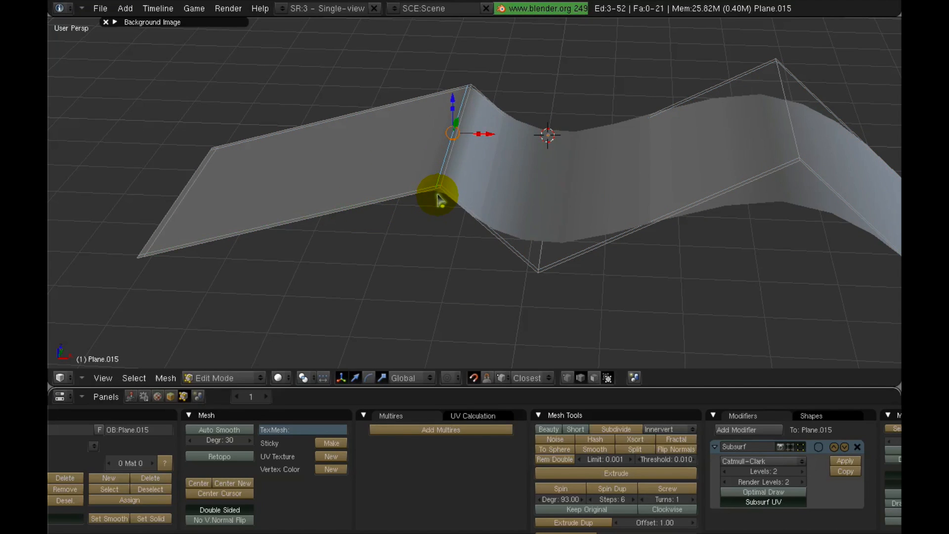
pyautogui.press('Tab')
pyautogui.scroll(-1, 473, 191)
pyautogui.moveTo(466, 192); pyautogui.dragTo(445, 179, button='middle')
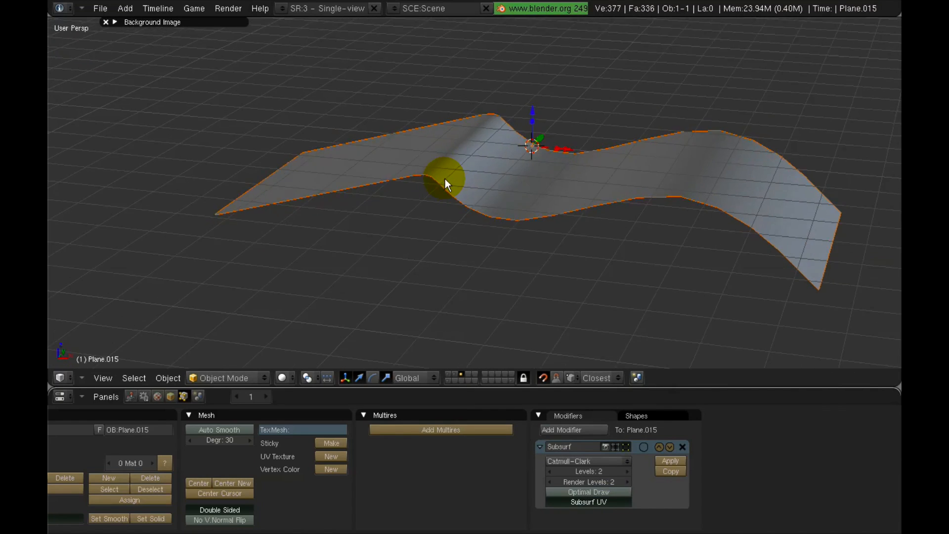
# - Add a crosswise loop cut on the section right of the left ridge and slide it close to that ridge
pyautogui.press('Tab')
pyautogui.moveTo(491, 200); pyautogui.dragTo(508, 205, button='middle')
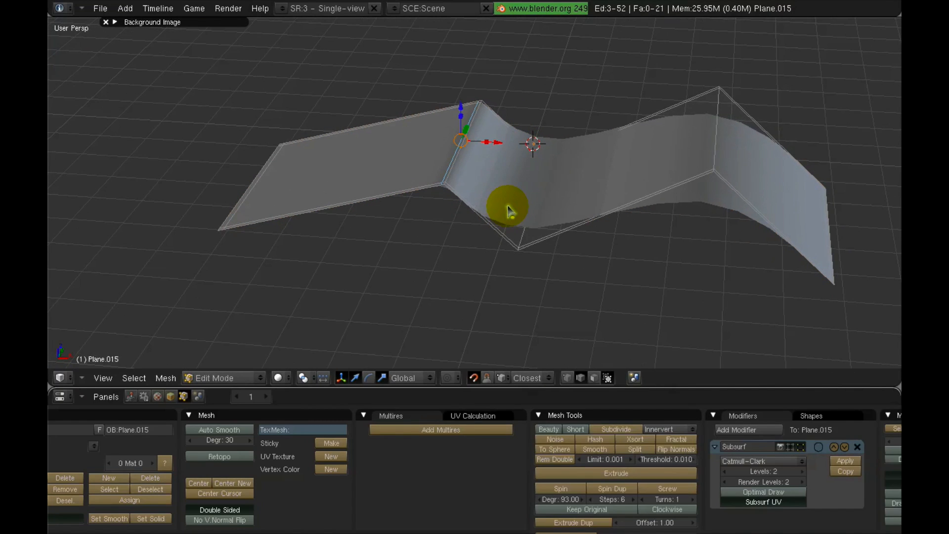
pyautogui.hotkey('ctrl', 'r')
pyautogui.click(476, 216)
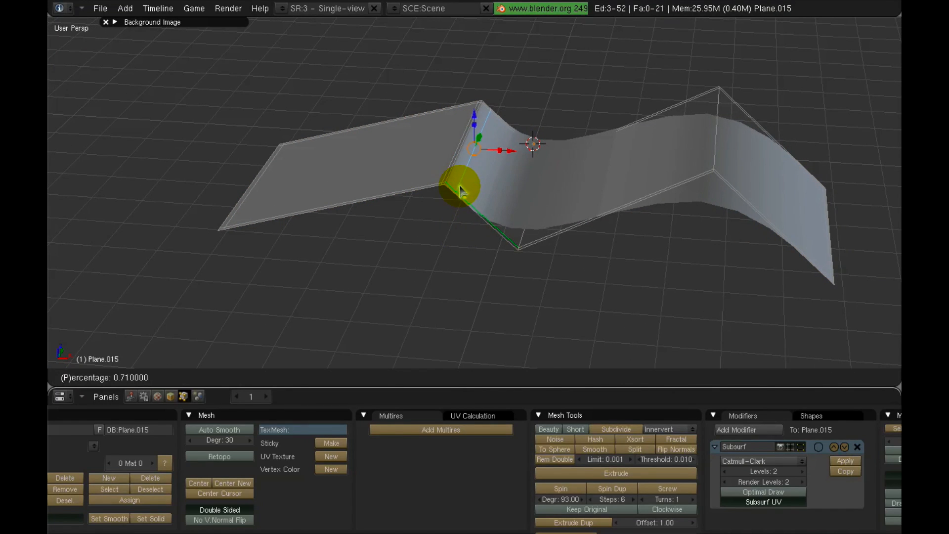
pyautogui.click(458, 185)
pyautogui.press('Tab')
pyautogui.press('Tab')
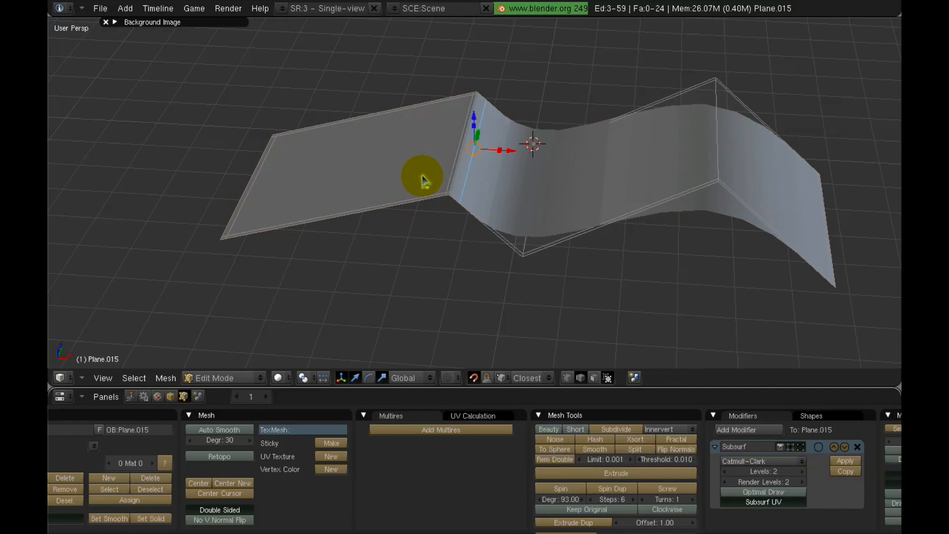
# - Edge Slide the loop on the left section slightly away from the left ridge and check the softened crease in Object Mode
pyautogui.rightClick(448, 162)
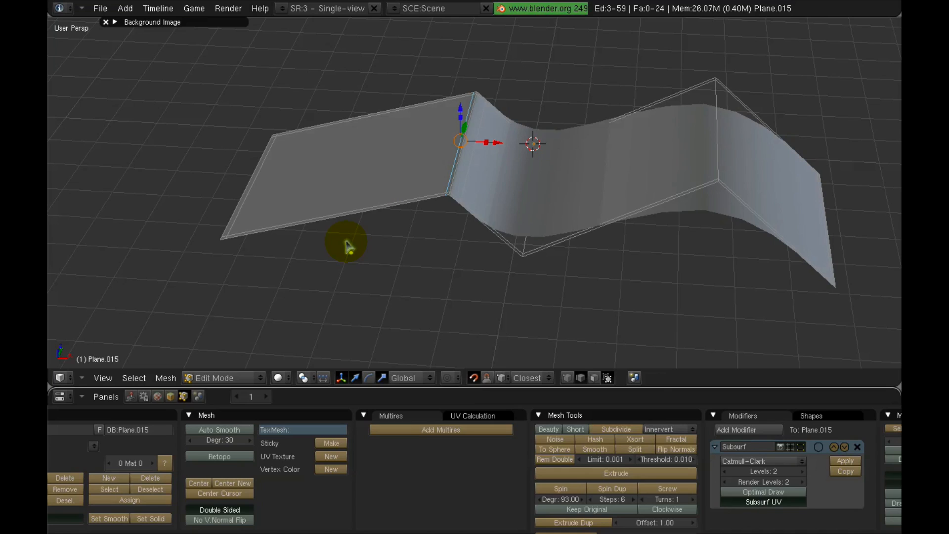
pyautogui.hotkey('ctrl', 'e')
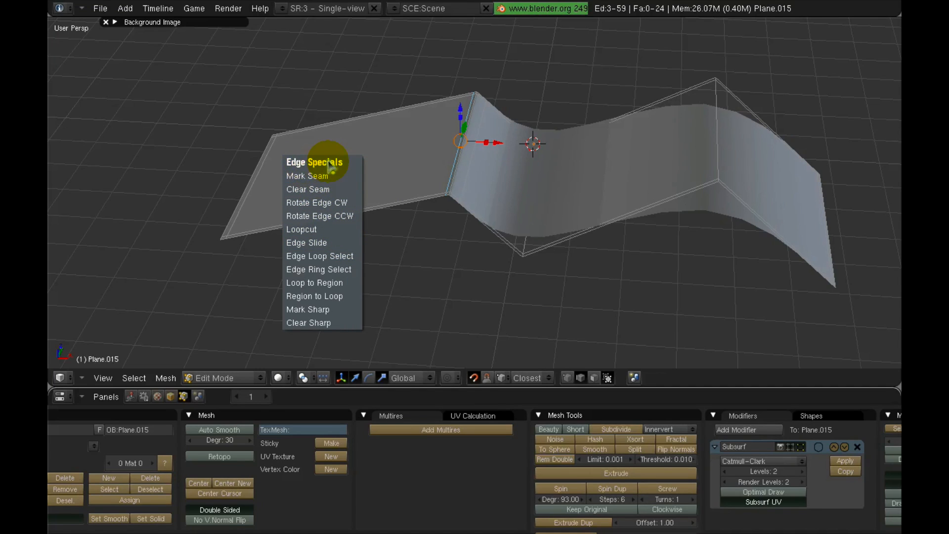
pyautogui.click(307, 242)
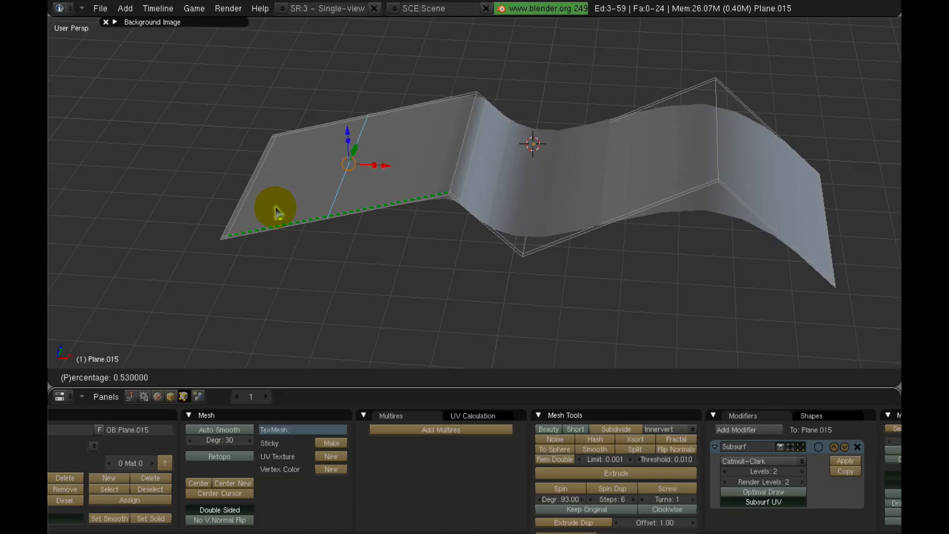
pyautogui.click(331, 202)
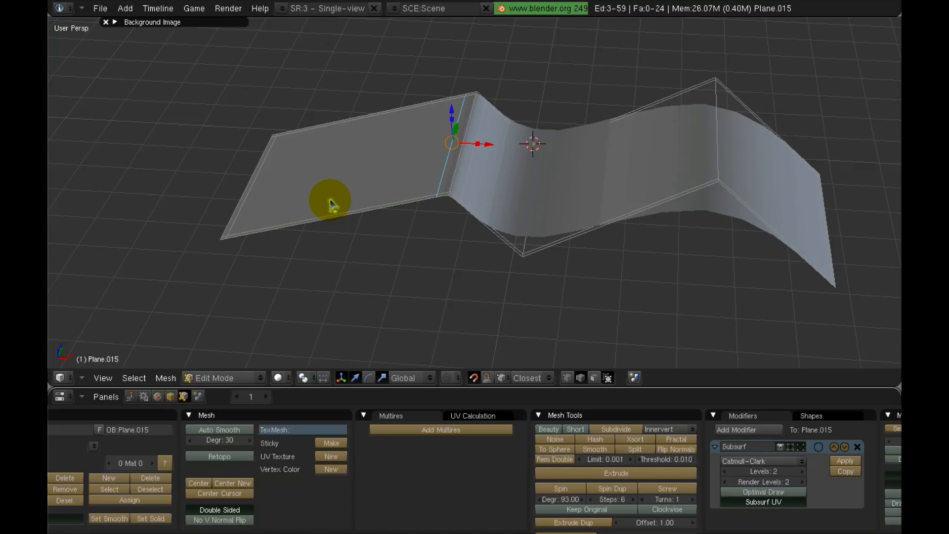
pyautogui.press('Tab')
pyautogui.moveTo(441, 200)
pyautogui.mouseDown(button='middle')
pyautogui.moveTo(462, 263)
pyautogui.moveTo(512, 165)
pyautogui.moveTo(437, 201)
pyautogui.moveTo(546, 204)
pyautogui.mouseUp(button='middle')
pyautogui.scroll(2, 544, 207)
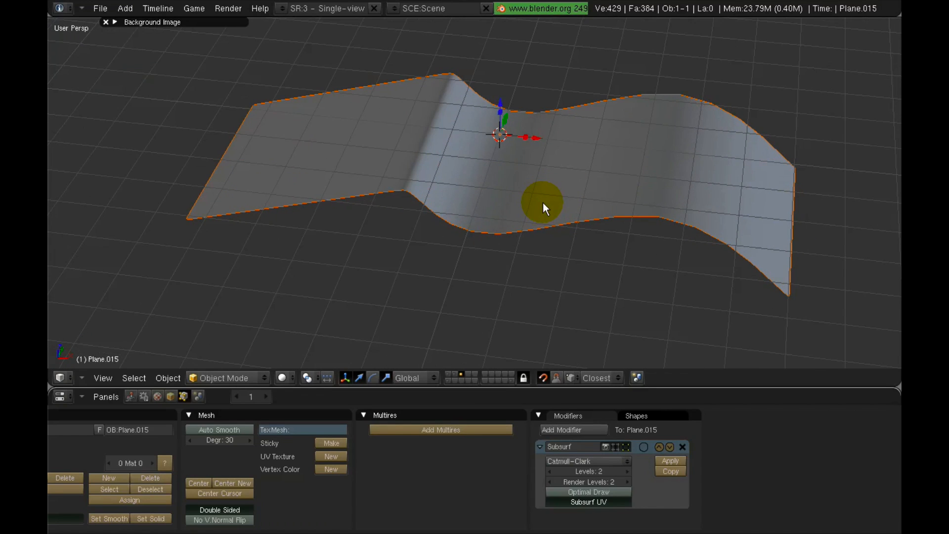
# - Add a crosswise loop cut on the section between valley and right ridge, slide it against the right ridge, and check it in Object Mode
pyautogui.press('Tab')
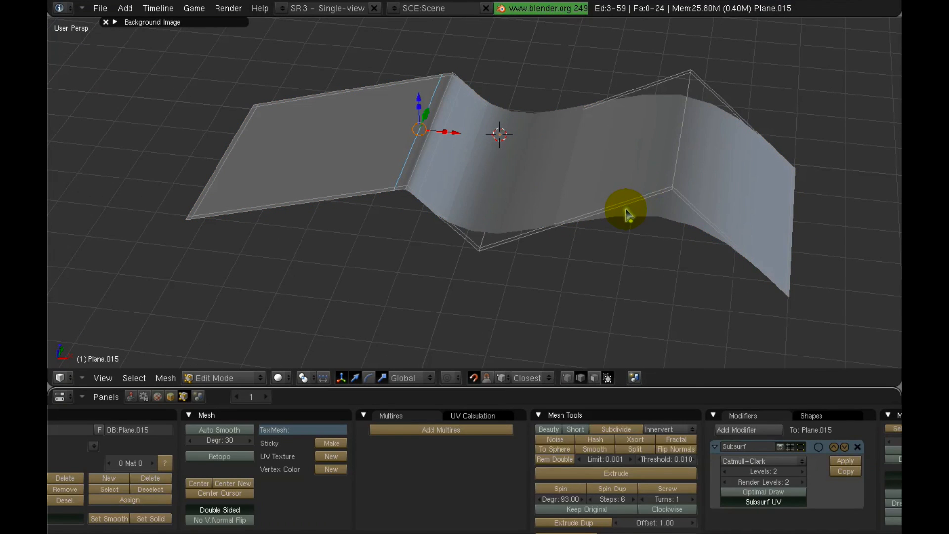
pyautogui.hotkey('ctrl', 'r')
pyautogui.click(623, 204)
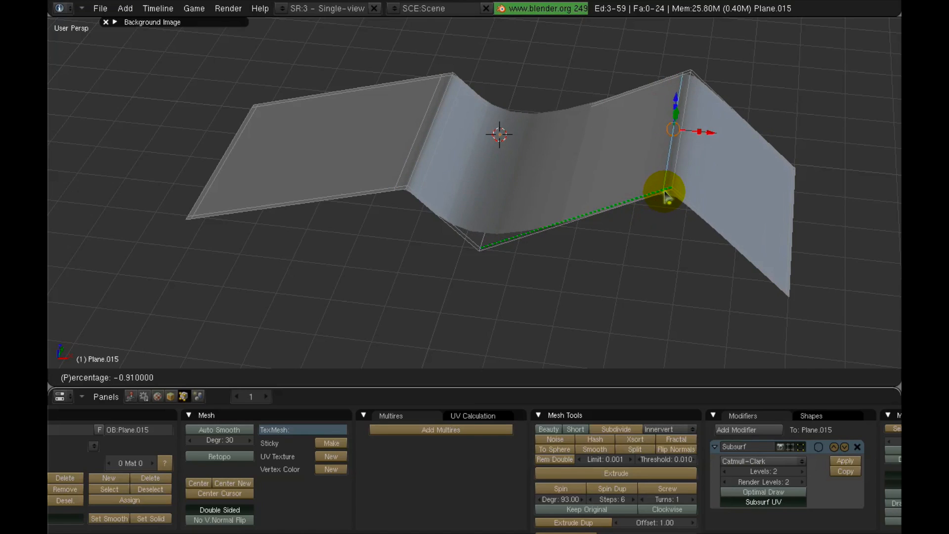
pyautogui.click(669, 188)
pyautogui.press('Tab')
pyautogui.scroll(-2, 568, 204)
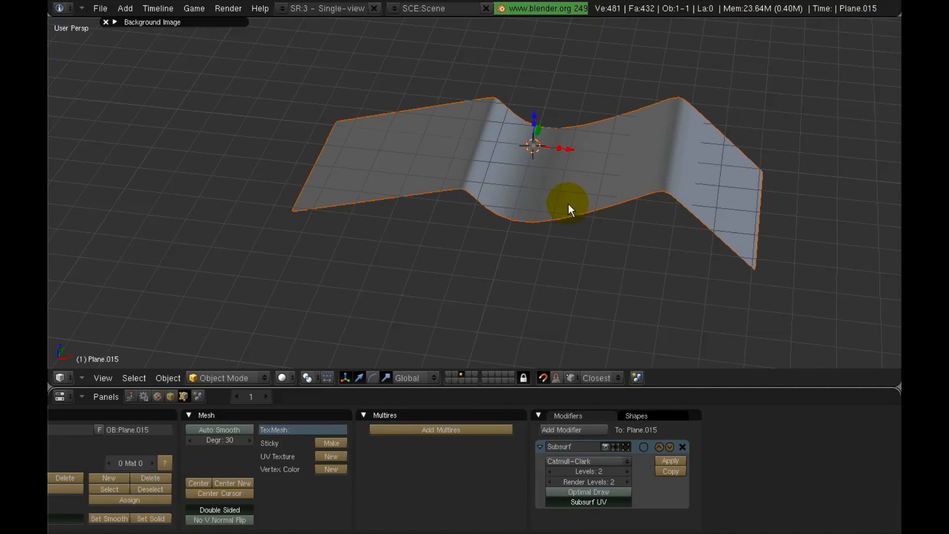
pyautogui.moveTo(568, 204)
pyautogui.mouseDown(button='middle')
pyautogui.moveTo(580, 171)
pyautogui.moveTo(570, 179)
pyautogui.mouseUp(button='middle')
# - Add another crosswise loop cut on the same section, slide it close to the valley, and check the bend in Object Mode
pyautogui.press('Tab')
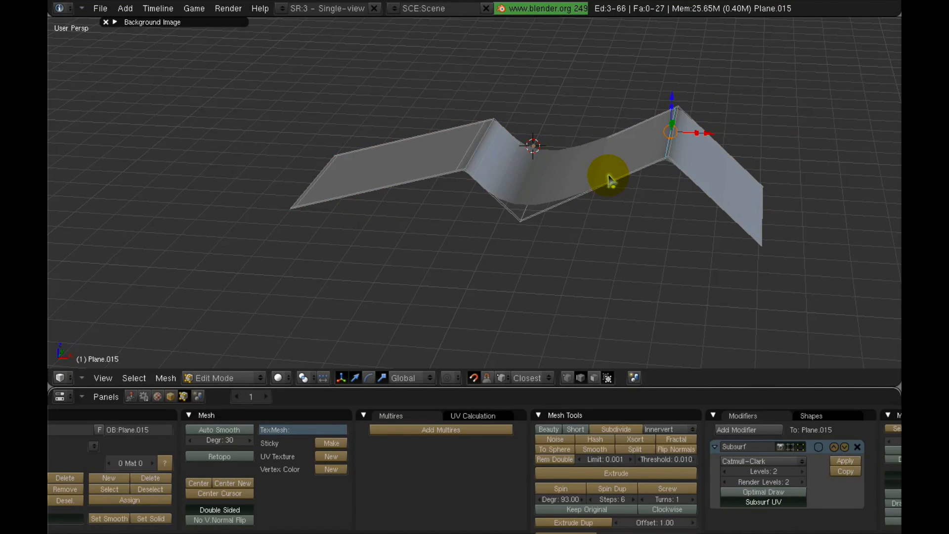
pyautogui.hotkey('ctrl', 'r')
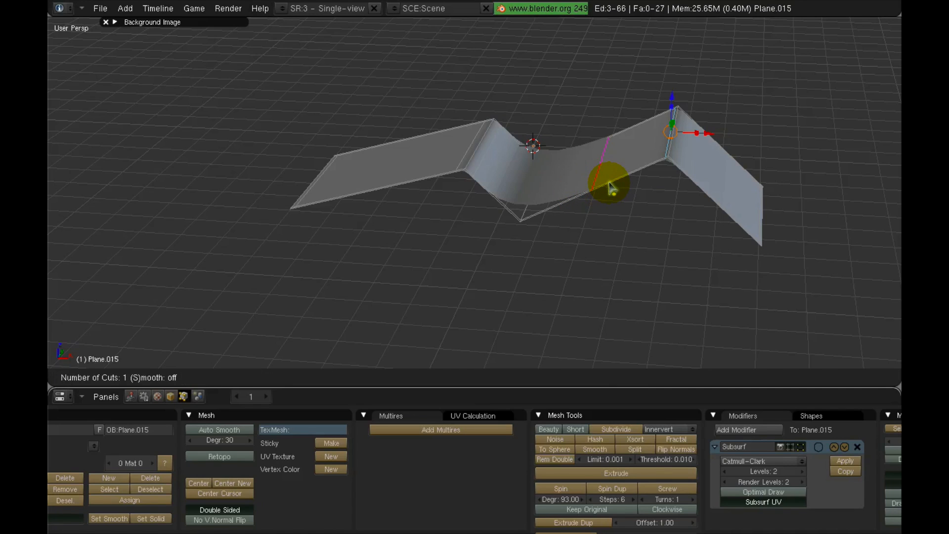
pyautogui.click(607, 191)
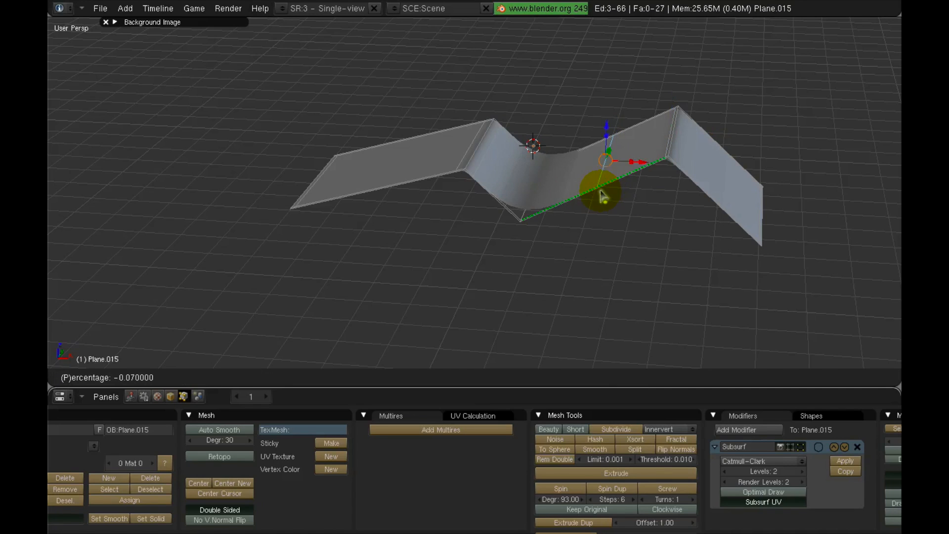
pyautogui.click(548, 220)
pyautogui.press('Tab')
pyautogui.moveTo(588, 216)
pyautogui.mouseDown(button='middle')
pyautogui.moveTo(572, 229)
pyautogui.moveTo(581, 269)
pyautogui.moveTo(570, 226)
pyautogui.moveTo(706, 225)
pyautogui.mouseUp(button='middle')
# - Add a crosswise loop cut on the rightmost section, slide it tight against the right ridge, and inspect the sharpened crease in Object Mode
pyautogui.press('Tab')
pyautogui.hotkey('ctrl', 'r')
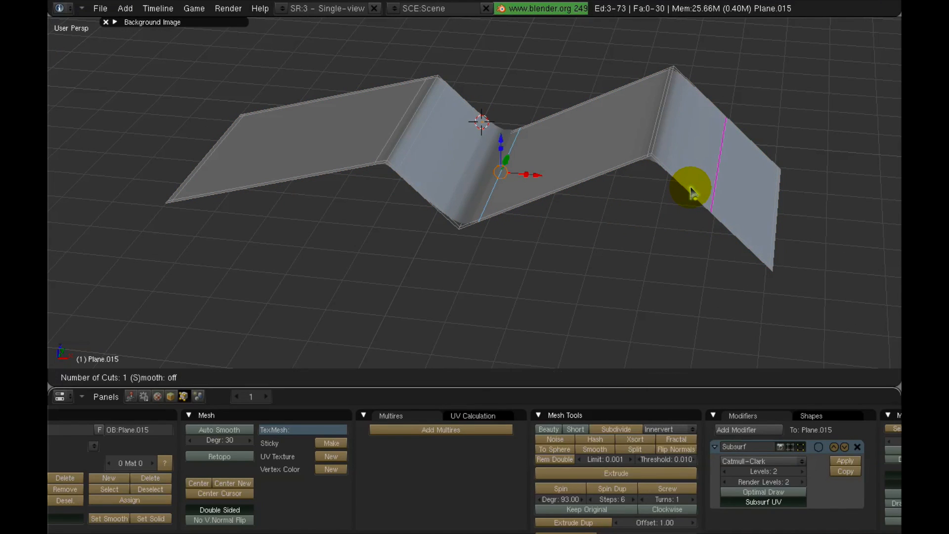
pyautogui.click(690, 189)
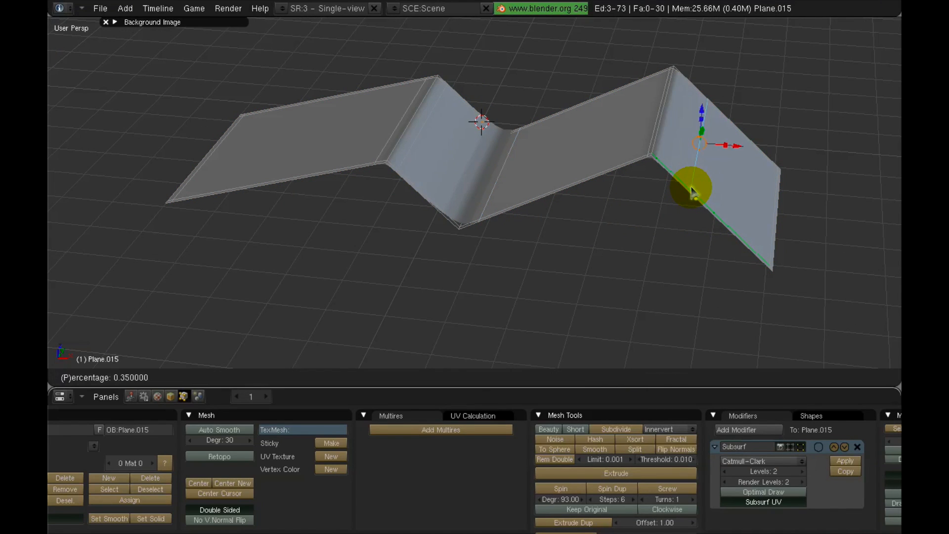
pyautogui.click(659, 155)
pyautogui.press('Tab')
pyautogui.moveTo(665, 175); pyautogui.dragTo(515, 171, button='middle')
pyautogui.scroll(3, 559, 201)
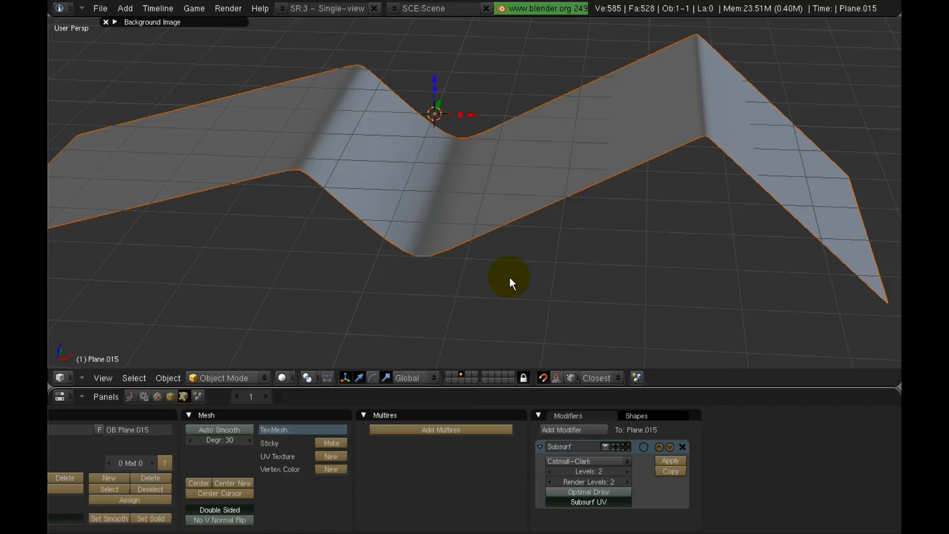
pyautogui.scroll(-2, 511, 271)
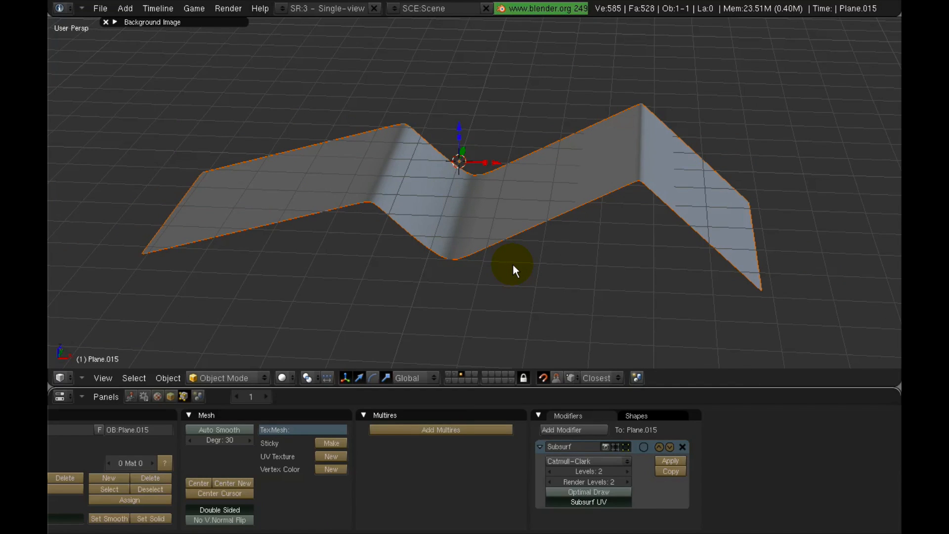
# - Delete the zigzag plane and show layer 1 with the staircase railing scene
pyautogui.press('x')
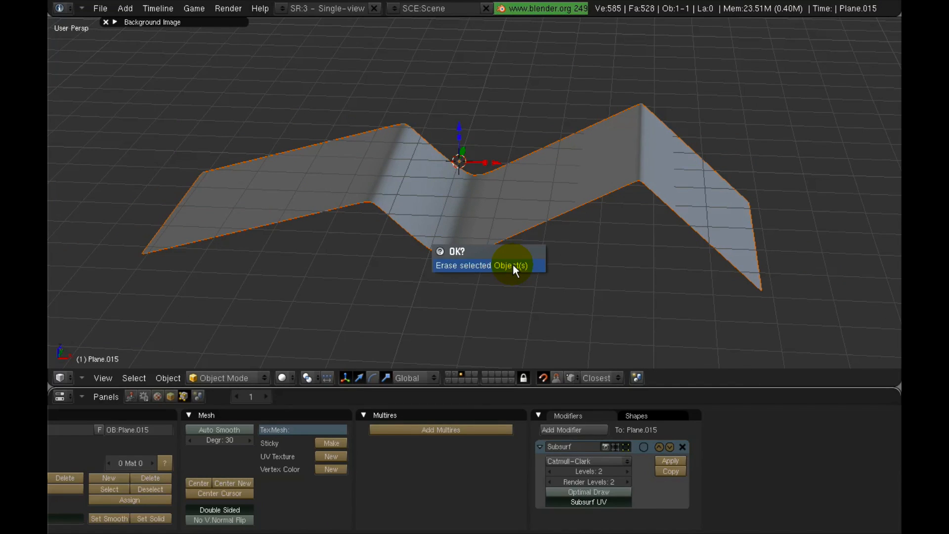
pyautogui.click(513, 265)
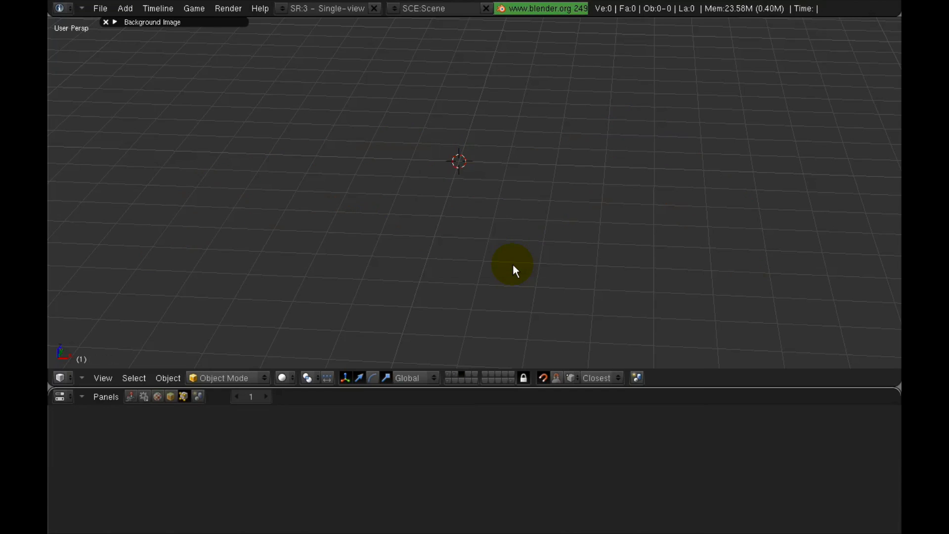
pyautogui.click(446, 374)
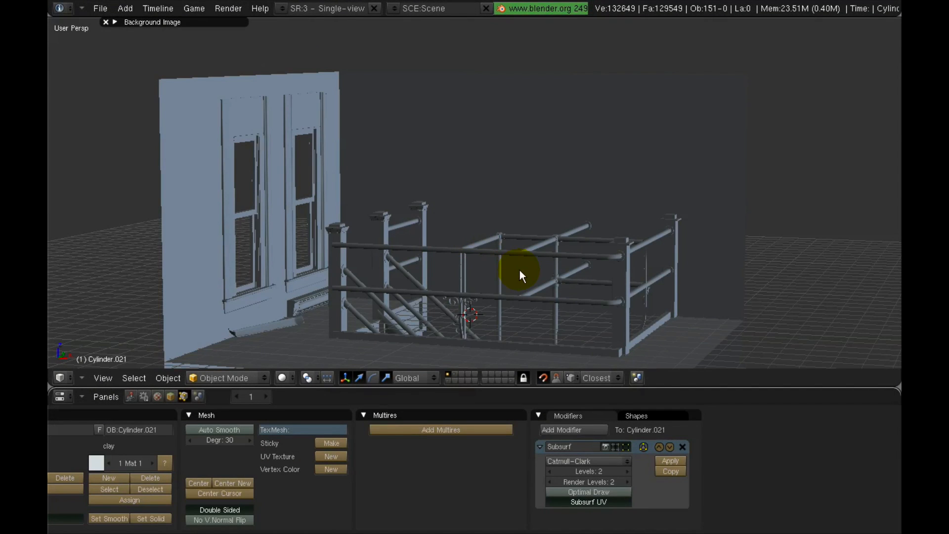
# - Isolate the small scroll ornament under the railing in local view and open it in Edit Mode from the front
pyautogui.scroll(2, 520, 270)
pyautogui.keyDown('shift'); pyautogui.moveTo(478, 287); pyautogui.dragTo(457, 251, button='middle'); pyautogui.keyUp('shift')
pyautogui.moveTo(400, 231); pyautogui.dragTo(416, 251, button='middle')
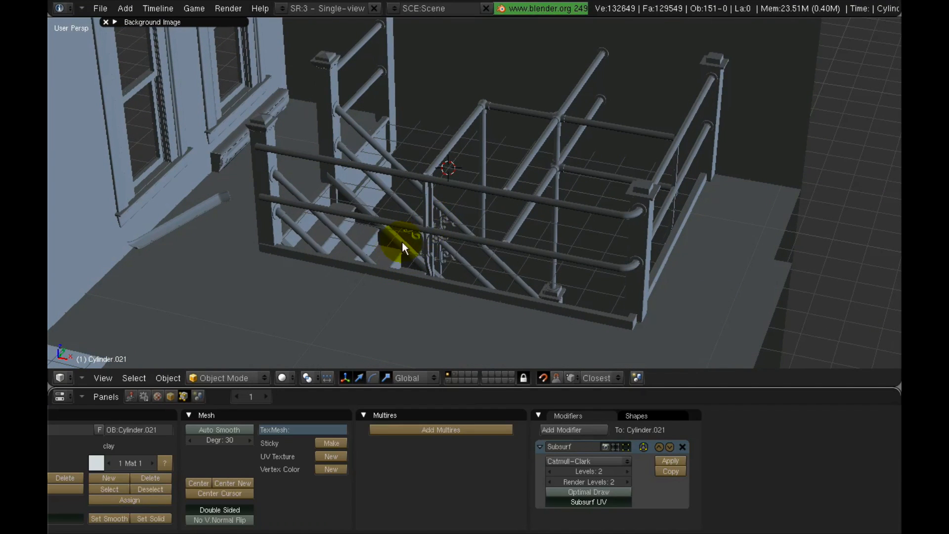
pyautogui.rightClick(412, 236)
pyautogui.scroll(3, 408, 246)
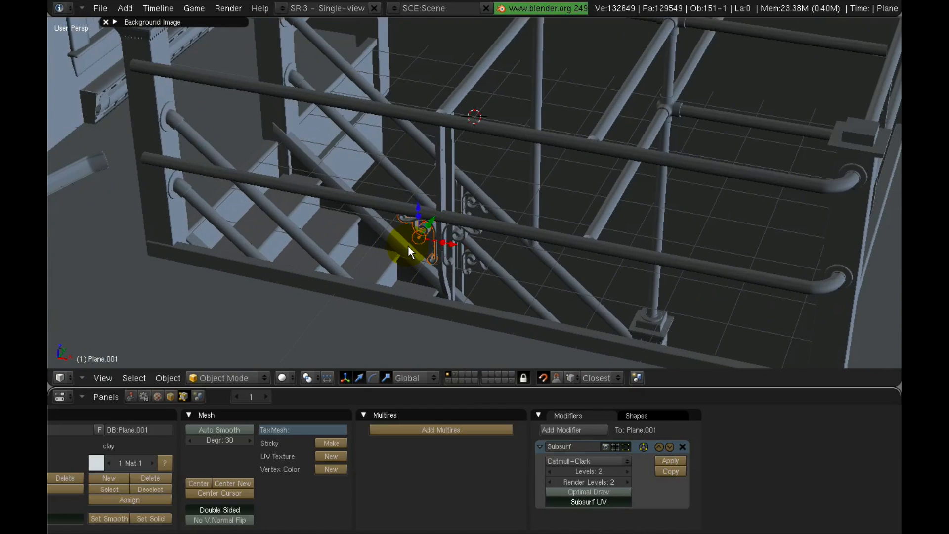
pyautogui.press('KP_Divide')
pyautogui.moveTo(396, 252); pyautogui.dragTo(378, 198, button='middle')
pyautogui.press('KP_1')
pyautogui.scroll(2, 441, 206)
pyautogui.press('Tab')
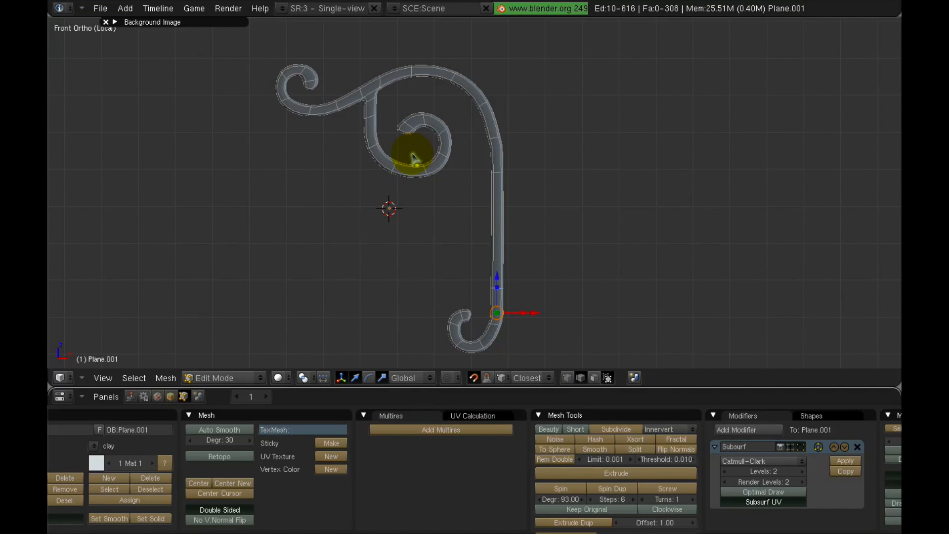
# - Switch to vertex selection and lasso-select the ornament's upper arm with both of its curls
pyautogui.hotkey('ctrl', 'Tab')
pyautogui.click(399, 142)
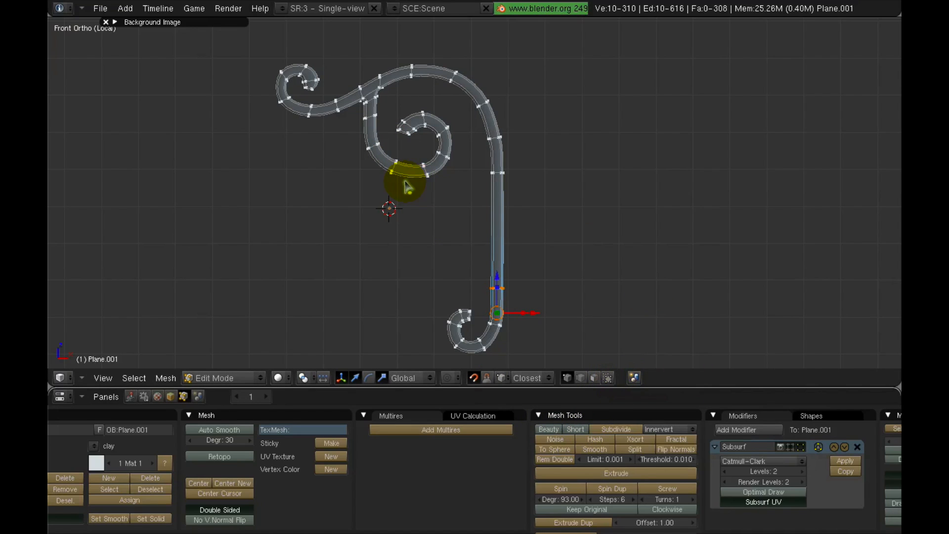
pyautogui.press('a')
pyautogui.keyDown('shift'); pyautogui.moveTo(402, 168); pyautogui.dragTo(405, 178, button='middle'); pyautogui.keyUp('shift')
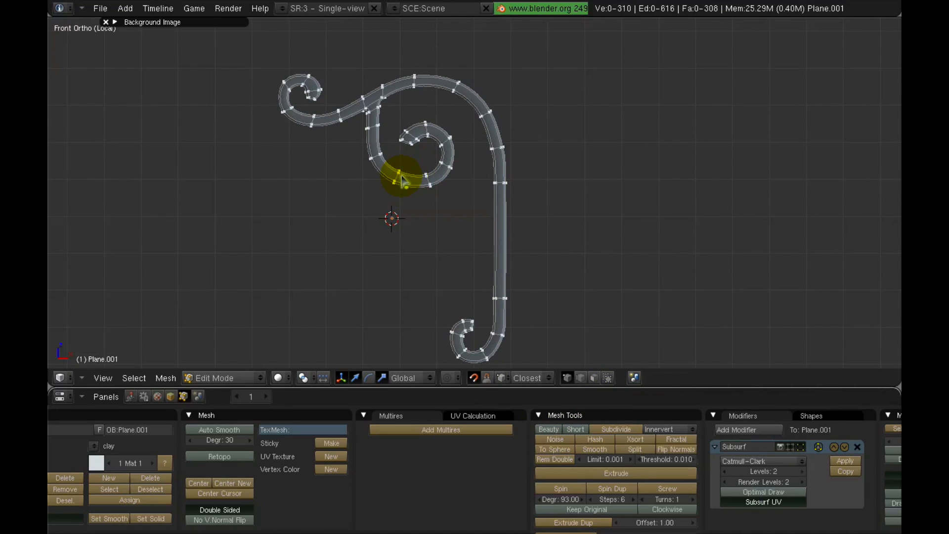
pyautogui.moveTo(235, 63)
pyautogui.keyDown('ctrl'); pyautogui.mouseDown()
pyautogui.moveTo(451, 64)
pyautogui.moveTo(477, 106)
pyautogui.moveTo(458, 170)
pyautogui.moveTo(308, 217)
pyautogui.mouseUp(); pyautogui.keyUp('ctrl')
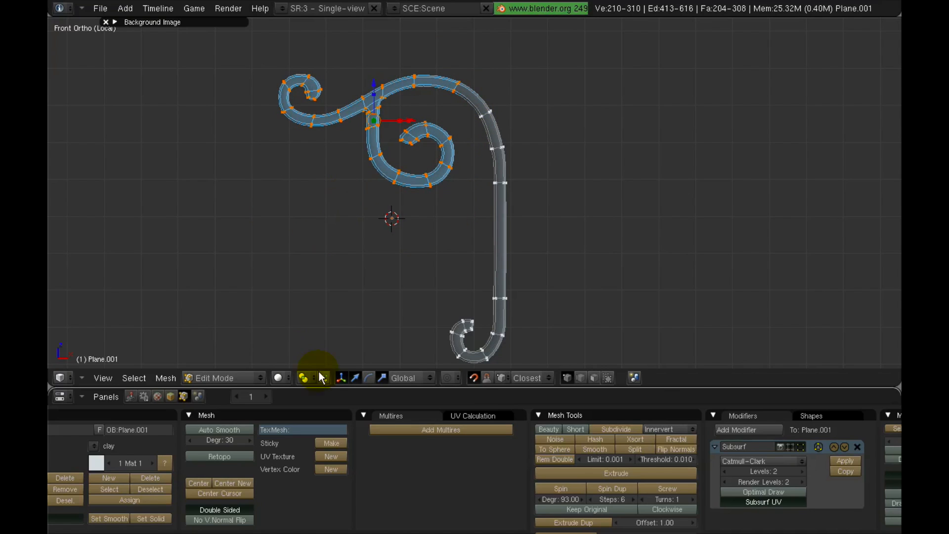
# - Enable the rotate manipulator and set the pivot to the 3D Cursor
pyautogui.click(368, 377)
pyautogui.moveTo(404, 101); pyautogui.dragTo(489, 133)
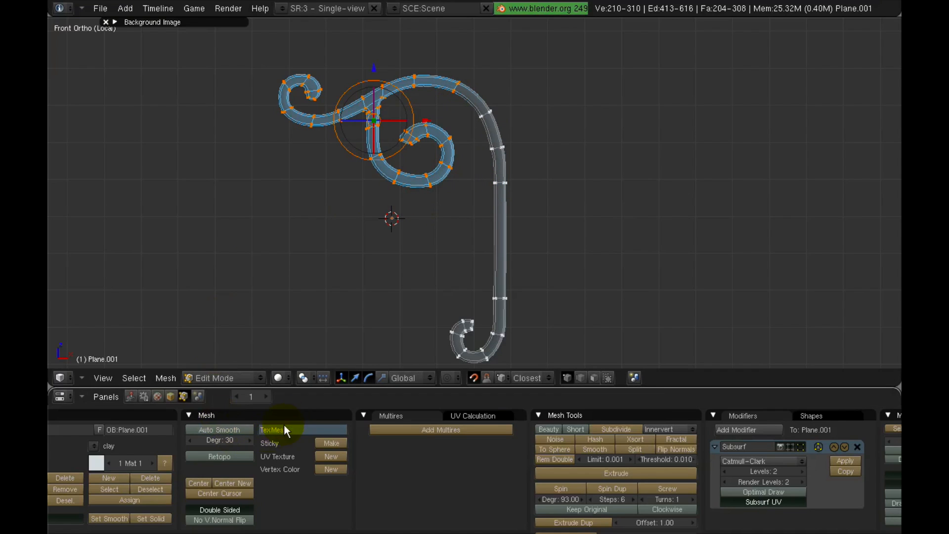
pyautogui.click(302, 379)
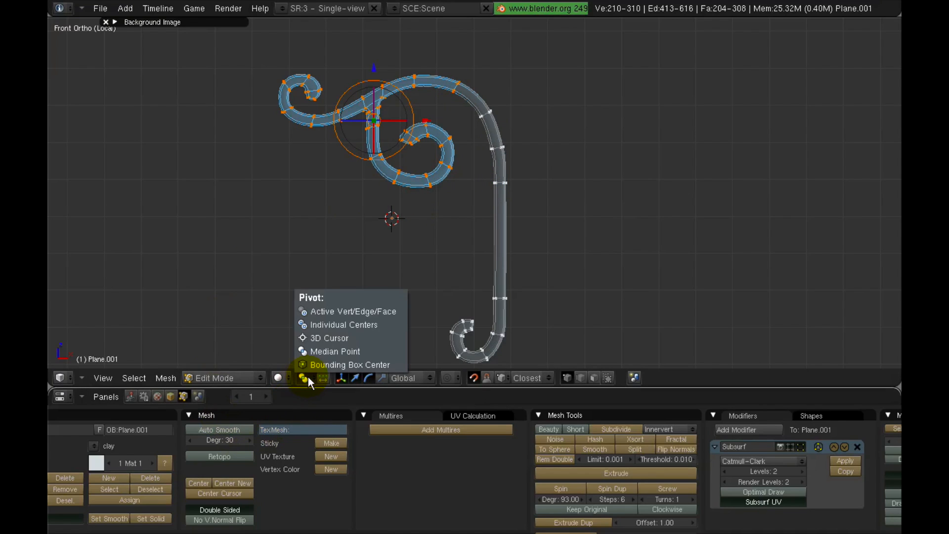
pyautogui.click(351, 337)
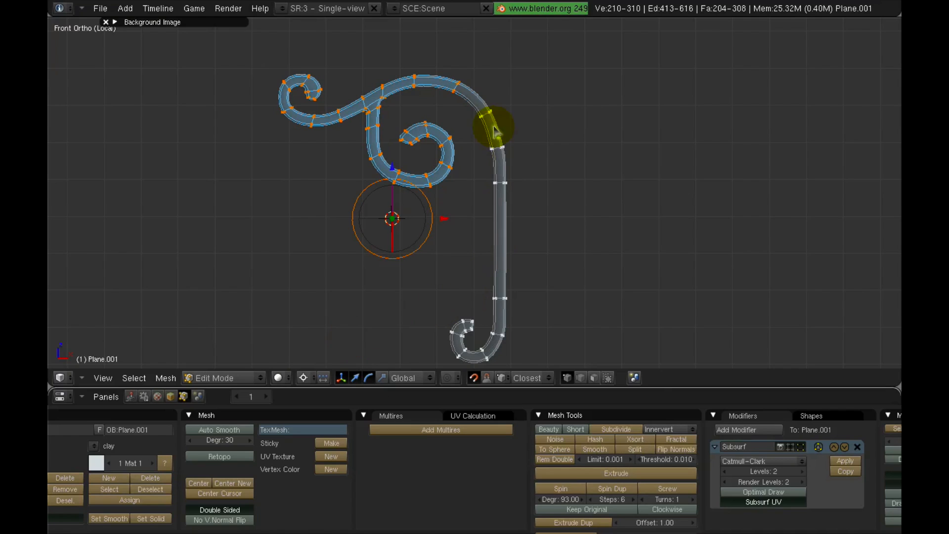
# - Place the 3D cursor on the bend at the selection's right end and rotate the upper arm slightly counter-clockwise about it
pyautogui.click(460, 90)
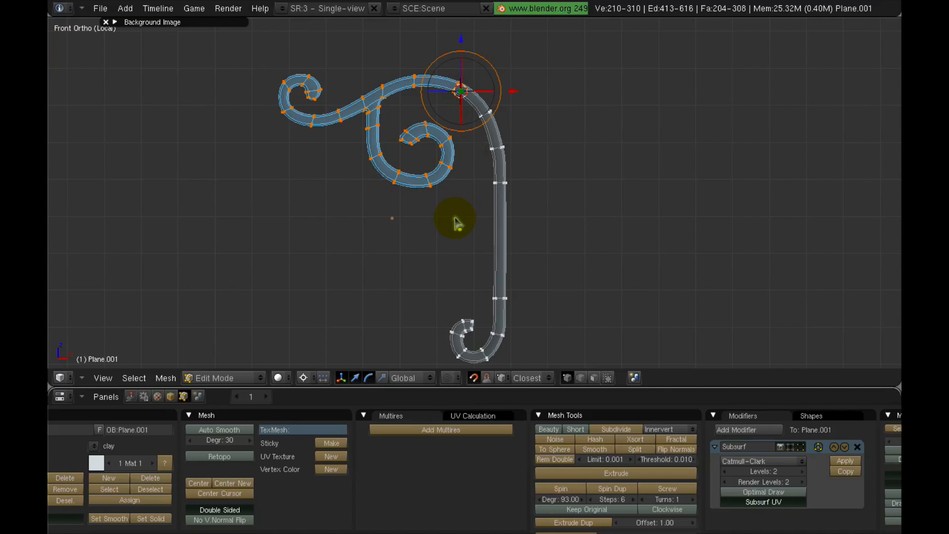
pyautogui.press('r')
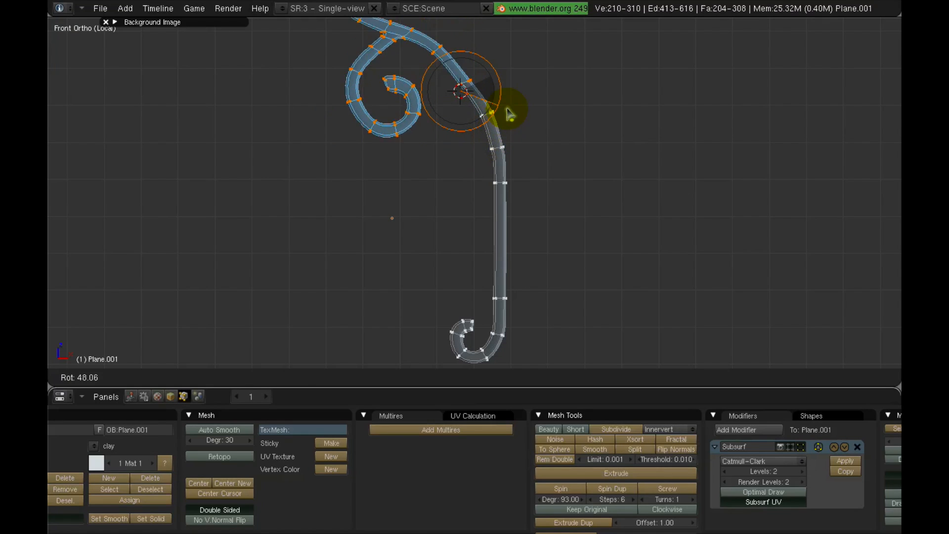
pyautogui.click(498, 69)
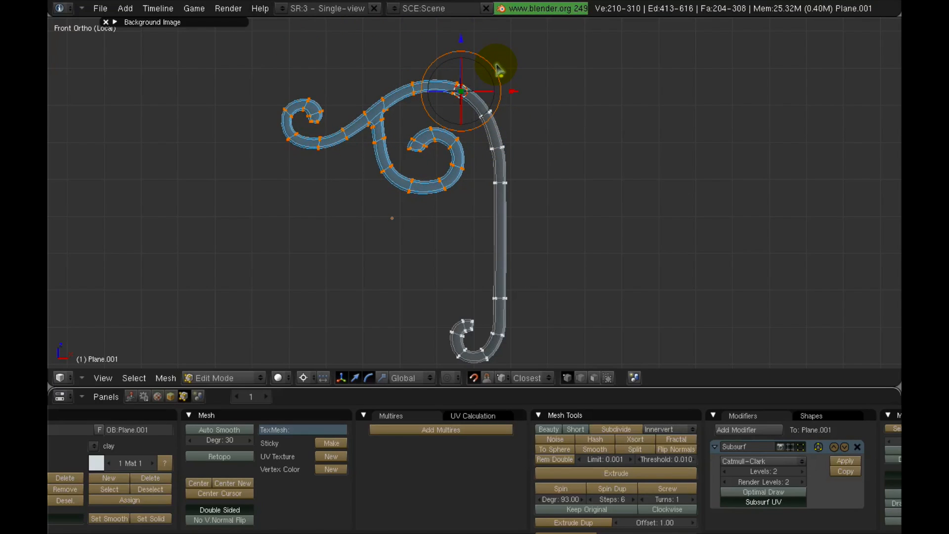
# - Lasso-select the inner curl, place the 3D cursor by its stem and rotate it counter-clockwise about that point
pyautogui.press('a')
pyautogui.moveTo(398, 127)
pyautogui.keyDown('ctrl'); pyautogui.mouseDown()
pyautogui.moveTo(455, 144)
pyautogui.moveTo(462, 218)
pyautogui.moveTo(402, 217)
pyautogui.mouseUp(); pyautogui.keyUp('ctrl')
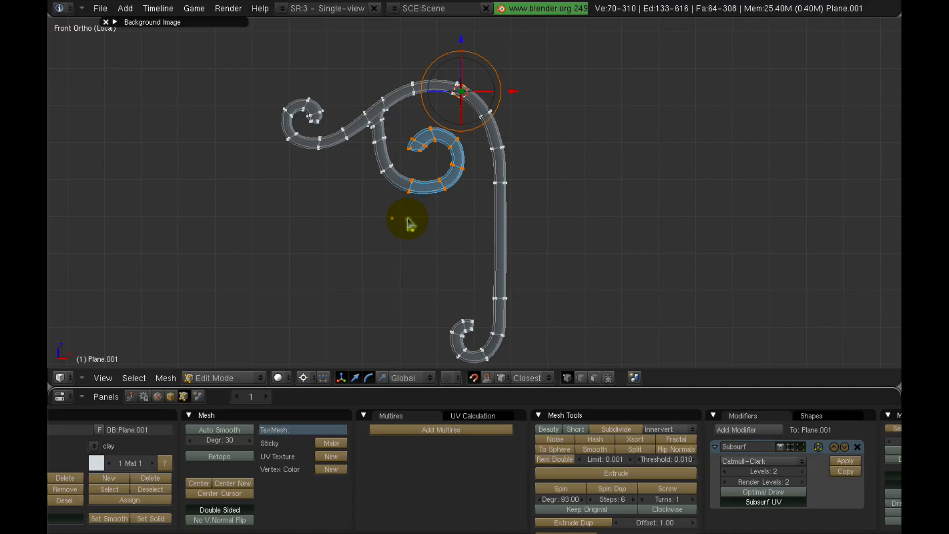
pyautogui.click(402, 163)
pyautogui.press('r')
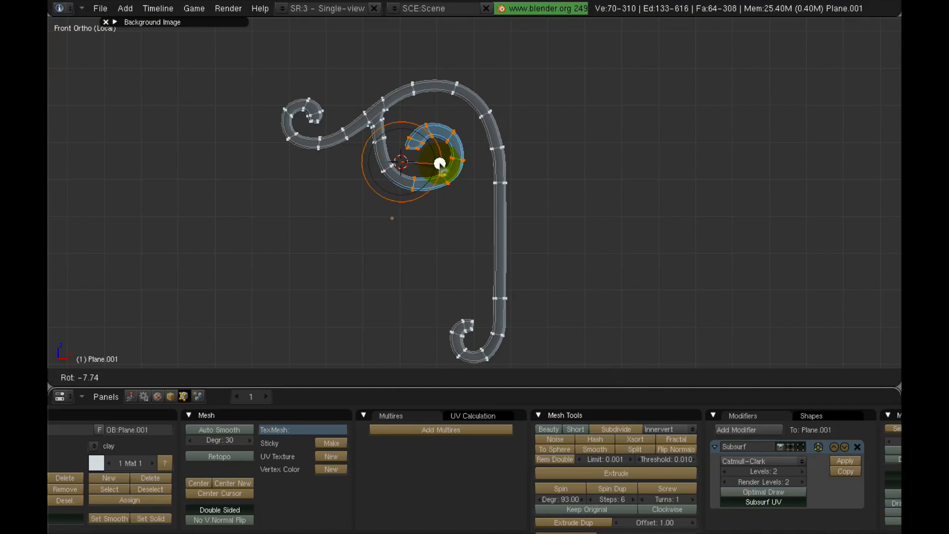
pyautogui.click(426, 143)
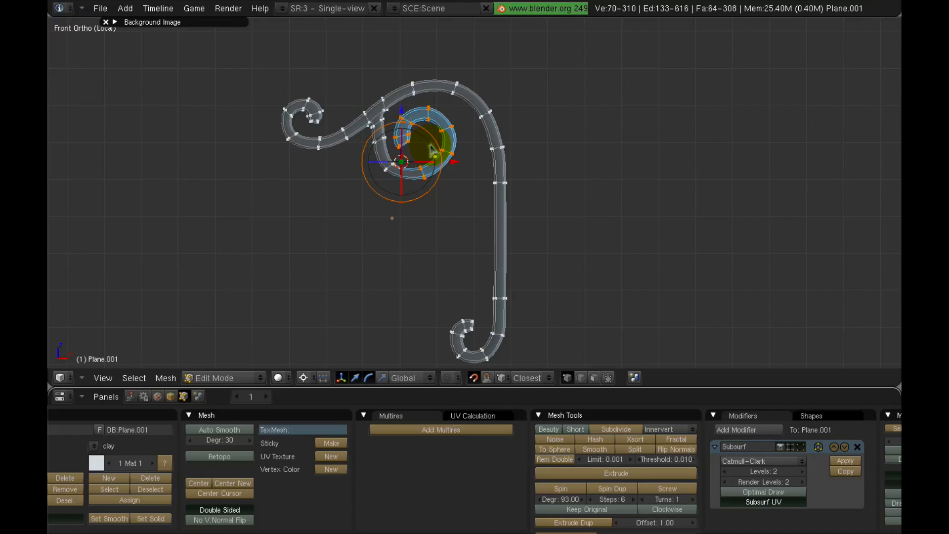
# - Nudge the two edge loops along the inner curl's lower bend to even out its curve
pyautogui.scroll(2, 395, 204)
pyautogui.press('a')
pyautogui.moveTo(362, 153)
pyautogui.keyDown('ctrl'); pyautogui.mouseDown()
pyautogui.moveTo(384, 151)
pyautogui.moveTo(371, 183)
pyautogui.mouseUp(); pyautogui.keyUp('ctrl')
pyautogui.moveTo(403, 101); pyautogui.dragTo(408, 108)
pyautogui.press('a')
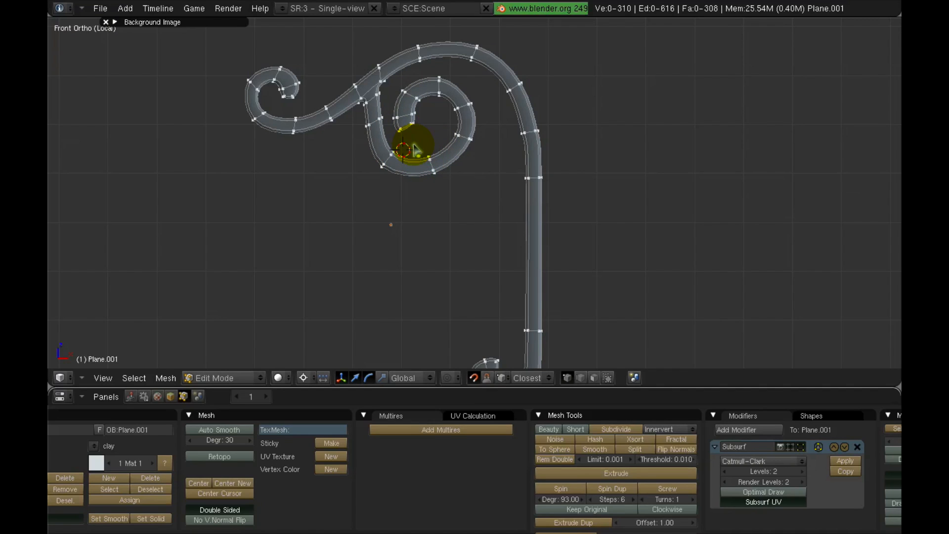
pyautogui.hotkey('ctrl', 'z')
pyautogui.moveTo(454, 150); pyautogui.dragTo(451, 153)
pyautogui.press('a')
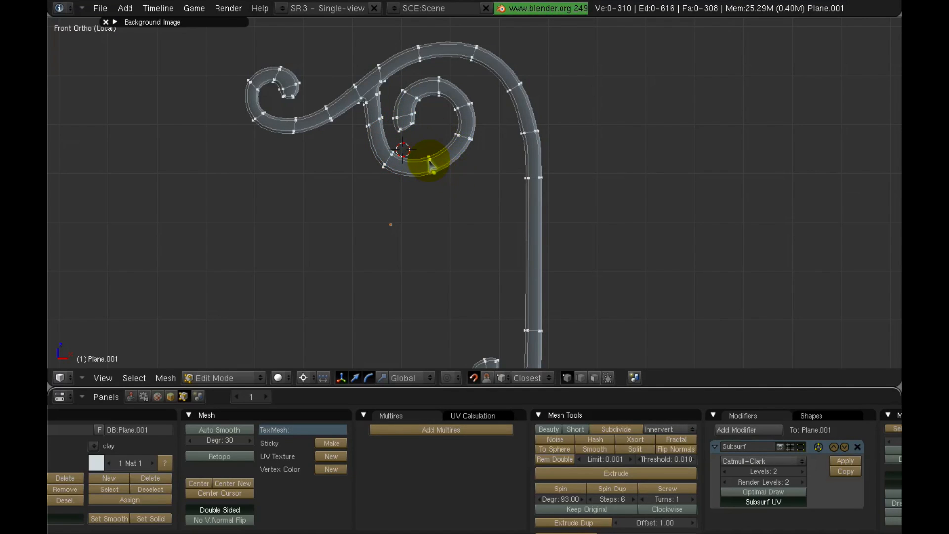
pyautogui.keyDown('alt'); pyautogui.rightClick(432, 166); pyautogui.keyUp('alt')
pyautogui.moveTo(405, 103); pyautogui.dragTo(405, 108)
pyautogui.moveTo(454, 150); pyautogui.dragTo(459, 151)
pyautogui.press('a')
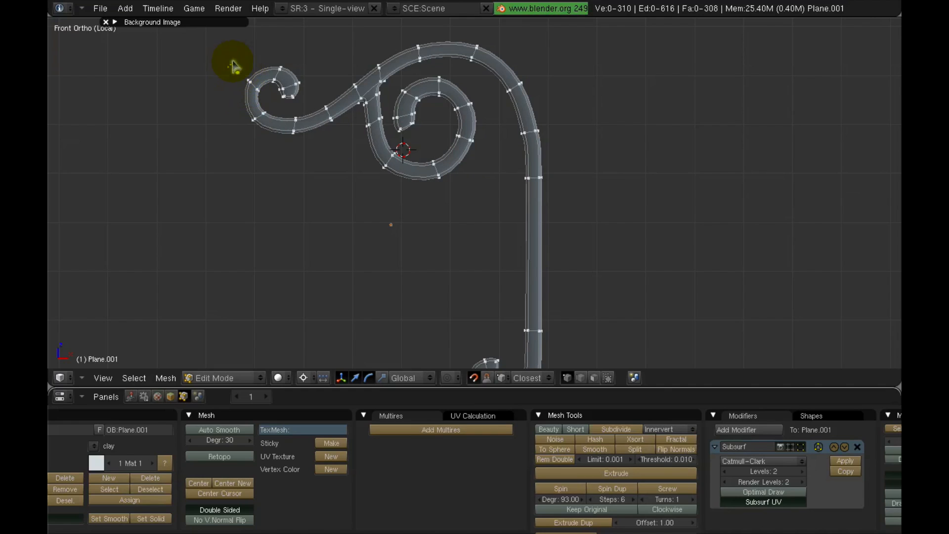
# - Lasso-select the outer left curl and rotate it slightly clockwise about the 3D cursor placed on its stem
pyautogui.moveTo(232, 64)
pyautogui.keyDown('ctrl'); pyautogui.mouseDown()
pyautogui.moveTo(333, 89)
pyautogui.moveTo(339, 100)
pyautogui.moveTo(335, 148)
pyautogui.moveTo(236, 155)
pyautogui.mouseUp(); pyautogui.keyUp('ctrl')
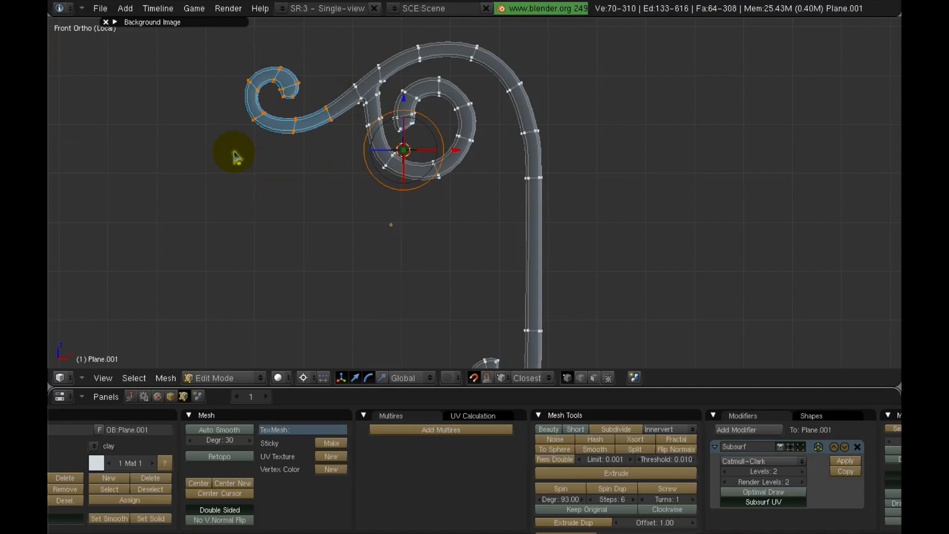
pyautogui.click(340, 97)
pyautogui.press('r')
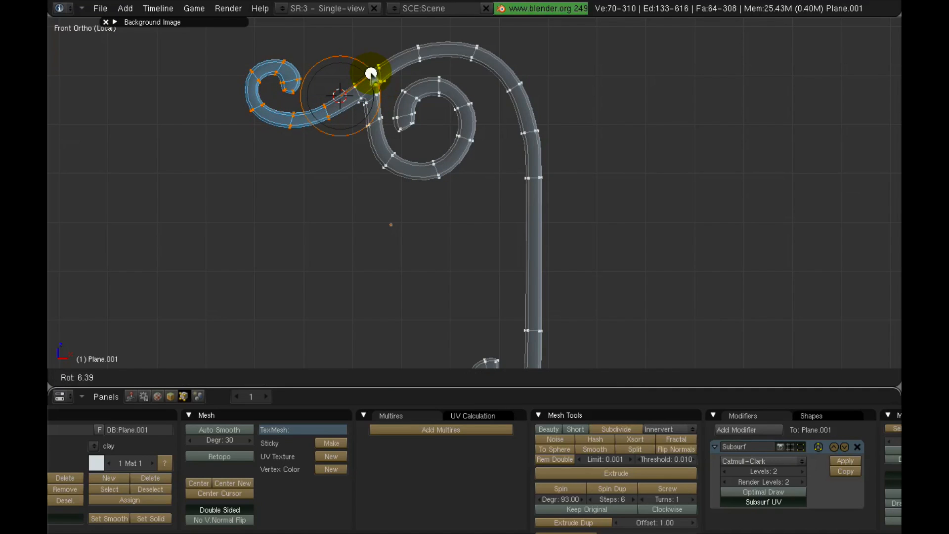
pyautogui.click(373, 87)
# - Rotate the outer curl further clockwise about a cursor point near its stem, then very slightly about the curl's own centre
pyautogui.keyDown('shift'); pyautogui.moveTo(337, 96); pyautogui.dragTo(342, 127, button='middle'); pyautogui.keyUp('shift')
pyautogui.click(334, 108)
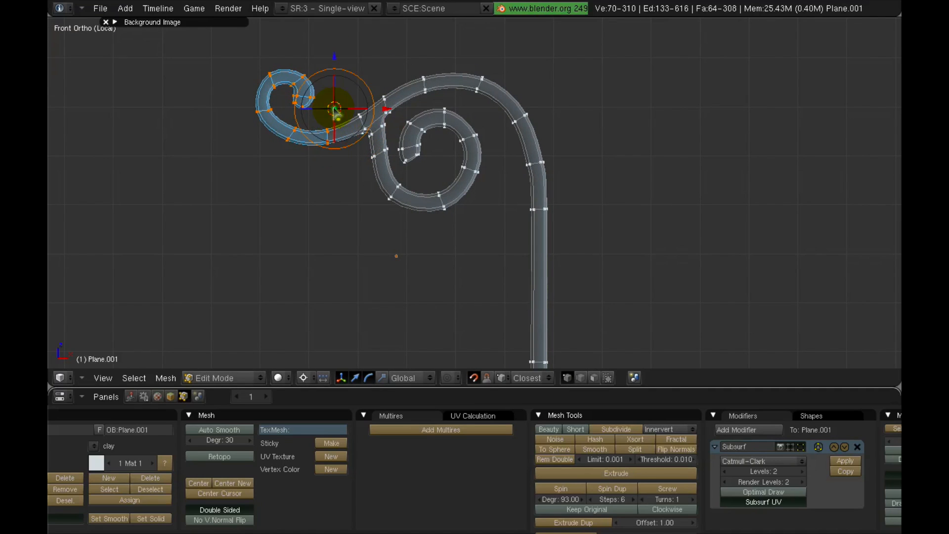
pyautogui.press('r')
pyautogui.click(364, 96)
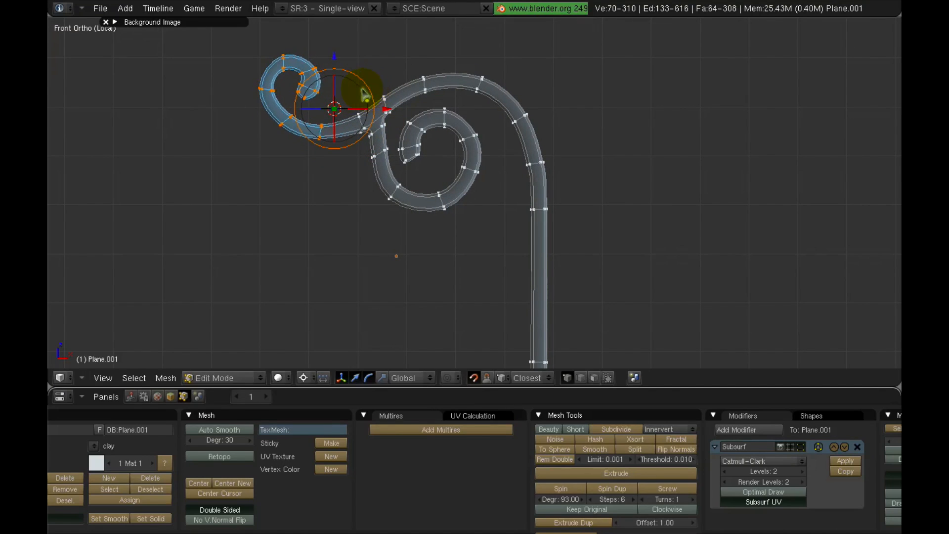
pyautogui.click(290, 97)
pyautogui.press('r')
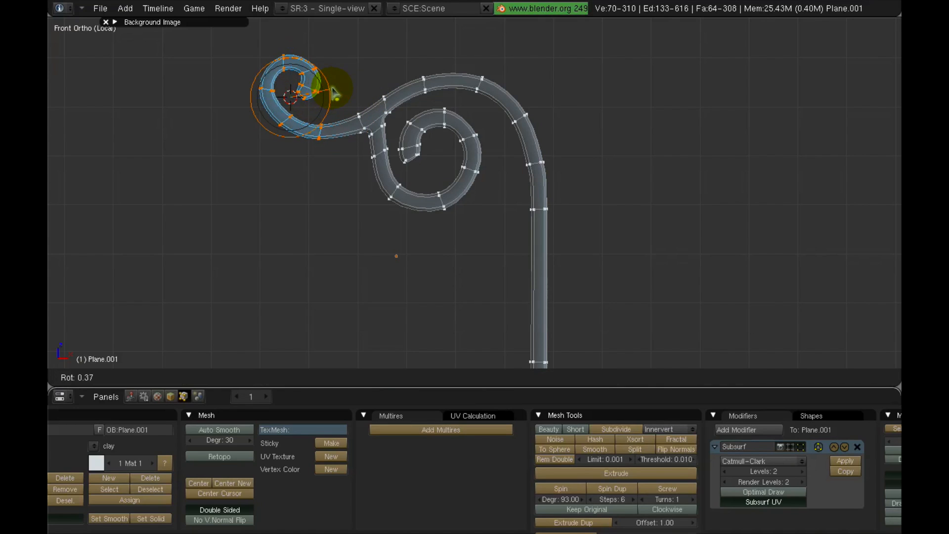
pyautogui.click(341, 95)
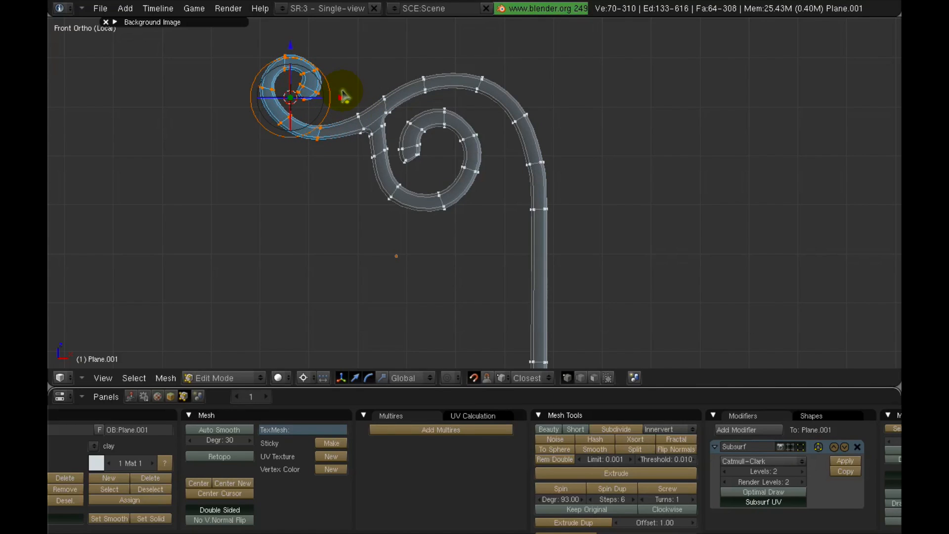
# - Place the 3D cursor below the outer curl and swing the curl clockwise by about 16 degrees around it
pyautogui.click(349, 195)
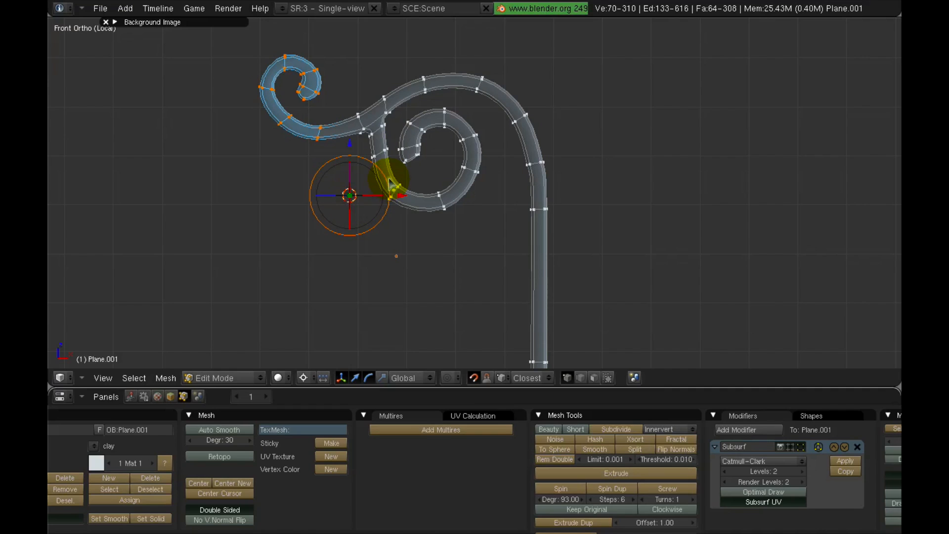
pyautogui.press('r')
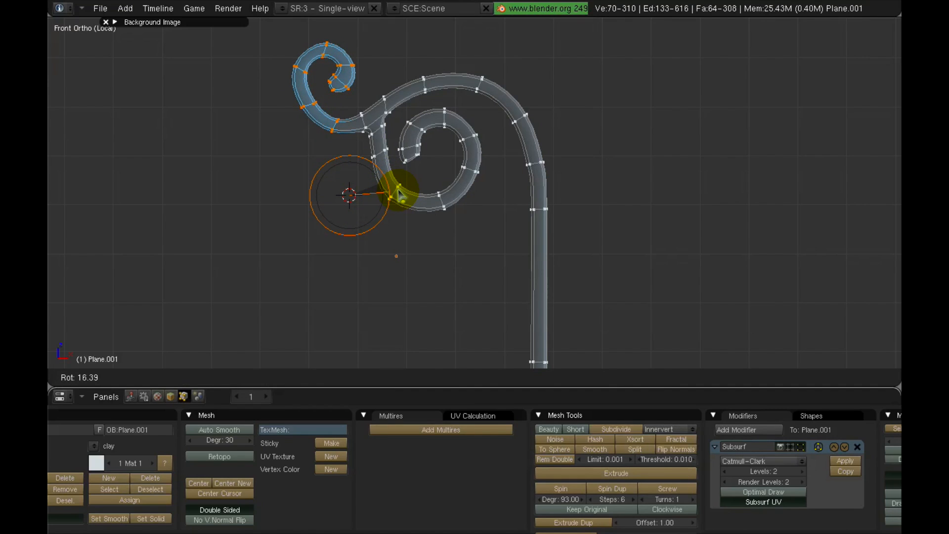
pyautogui.click(399, 193)
pyautogui.scroll(-2, 420, 187)
pyautogui.keyDown('shift'); pyautogui.moveTo(438, 195); pyautogui.dragTo(426, 182, button='middle'); pyautogui.keyUp('shift')
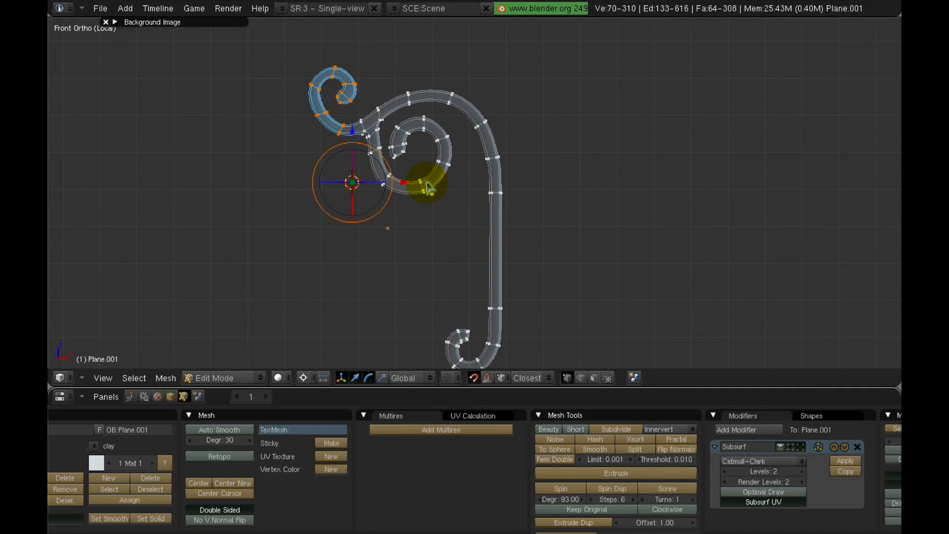
# - Clear the selection, switch the pivot away from the 3D Cursor and return to Object Mode
pyautogui.press('a')
pyautogui.keyDown('shift'); pyautogui.moveTo(492, 262); pyautogui.dragTo(466, 248, button='middle'); pyautogui.keyUp('shift')
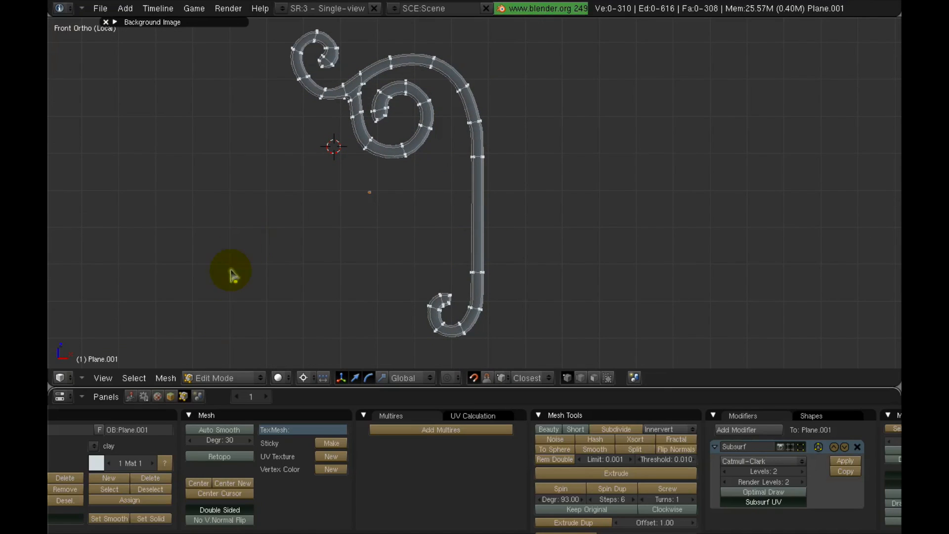
pyautogui.click(303, 377)
pyautogui.click(337, 351)
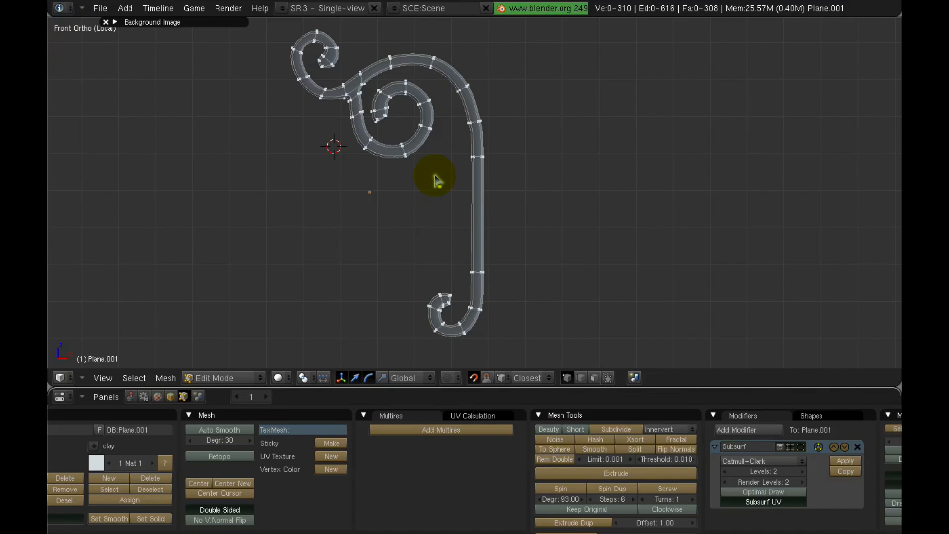
pyautogui.press('Tab')
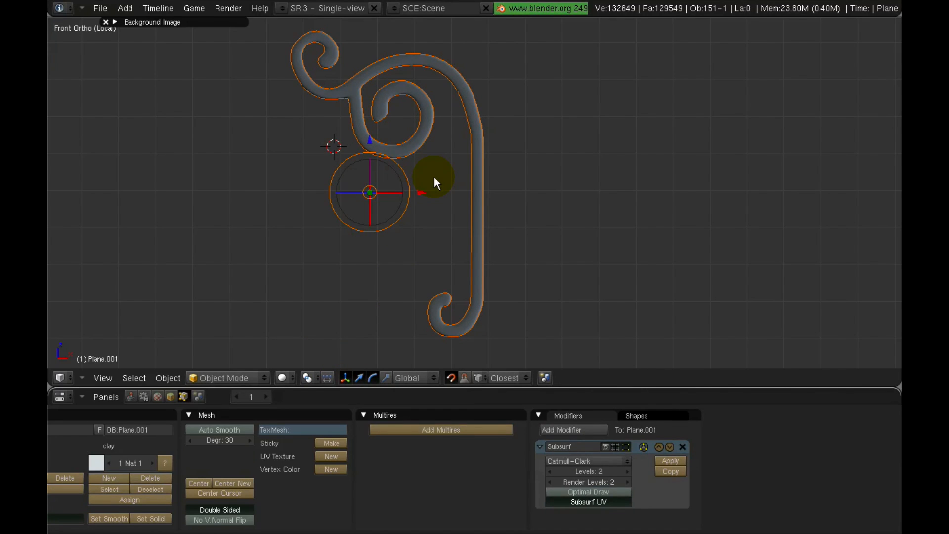
# - Undo the rotations made to the scroll ornament
pyautogui.hotkey('ctrl', 'z')
pyautogui.hotkey('ctrl', 'z')
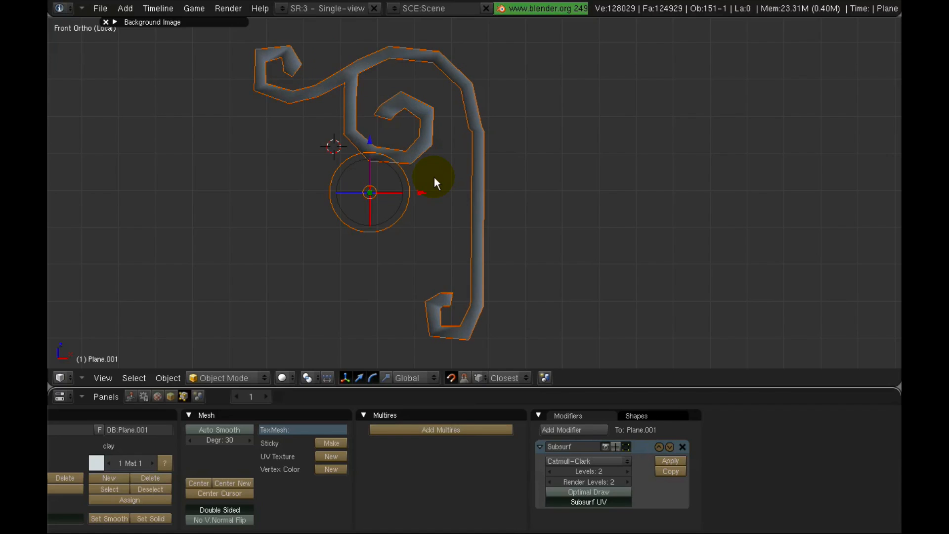
pyautogui.hotkey('ctrl', 'z')
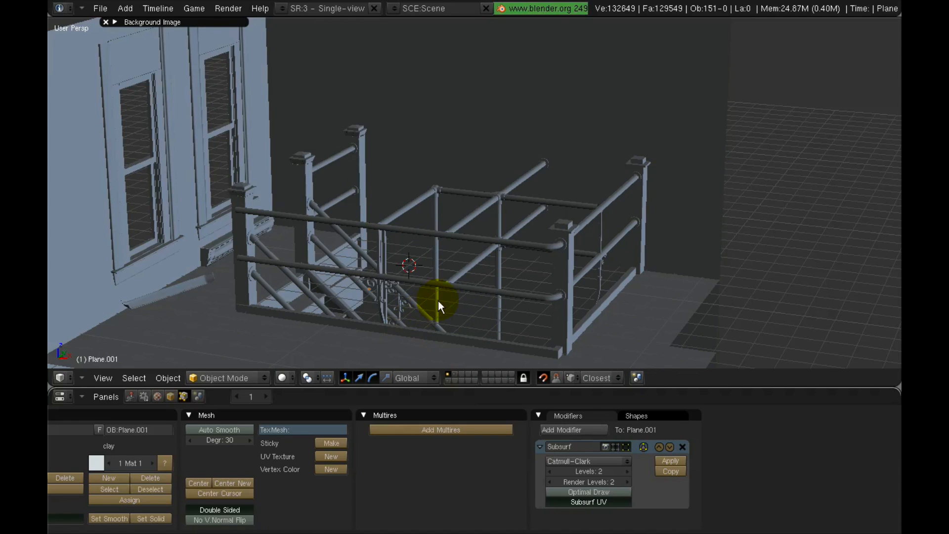
# - Show an empty layer, place the 3D cursor there and add a cube in Object Mode
pyautogui.keyDown('shift'); pyautogui.moveTo(445, 286); pyautogui.dragTo(393, 250, button='middle'); pyautogui.keyUp('shift')
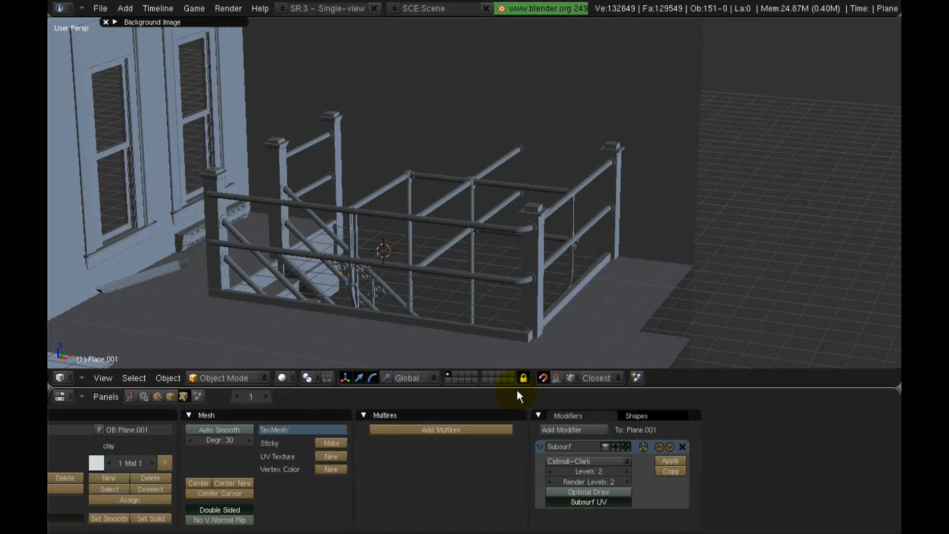
pyautogui.click(463, 374)
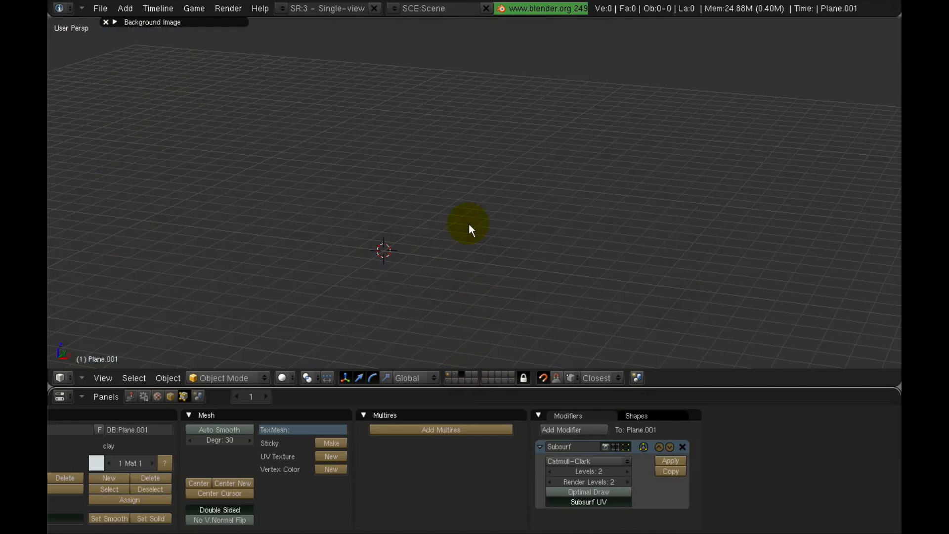
pyautogui.click(376, 214)
pyautogui.press('space')
pyautogui.moveTo(480, 208)
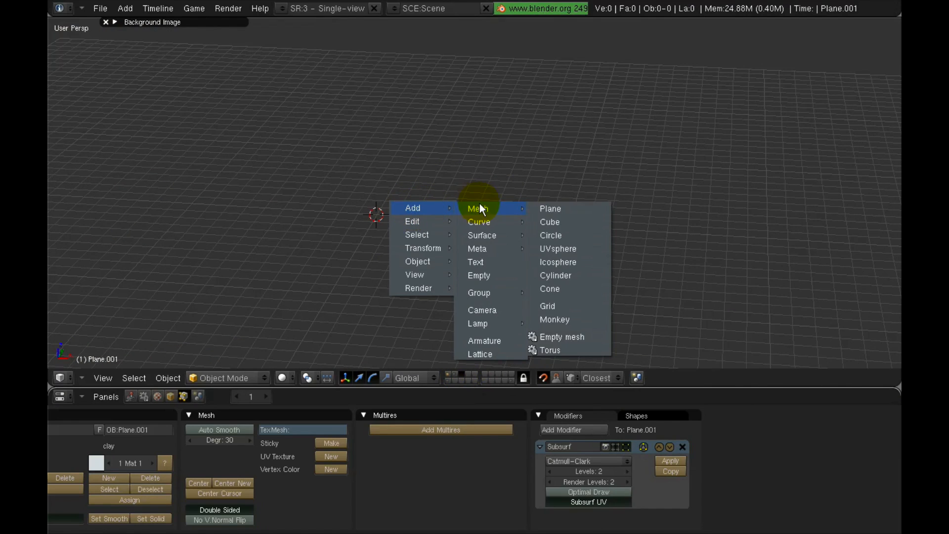
pyautogui.click(559, 225)
pyautogui.press('Tab')
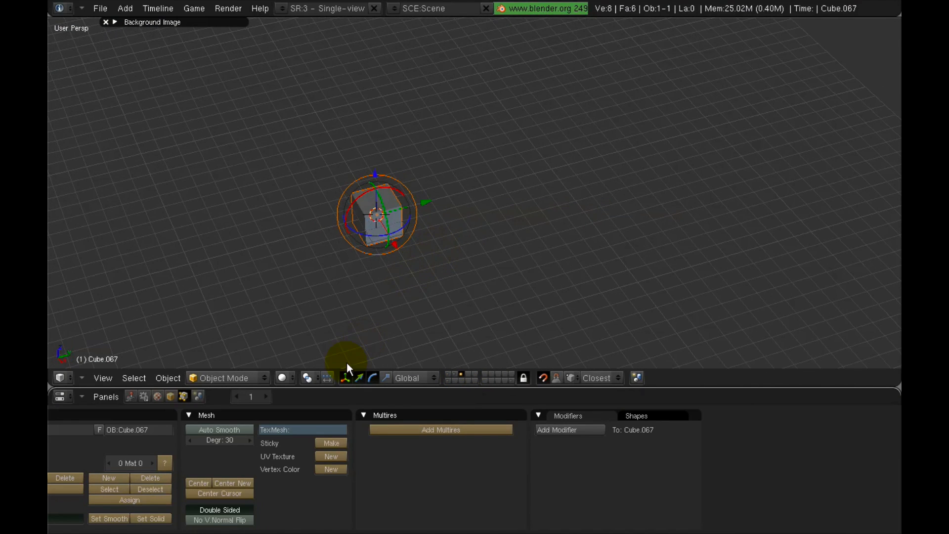
# - Show the translate and scale manipulators without the rotate one, and stretch the cube along Y into a long box
pyautogui.click(384, 377)
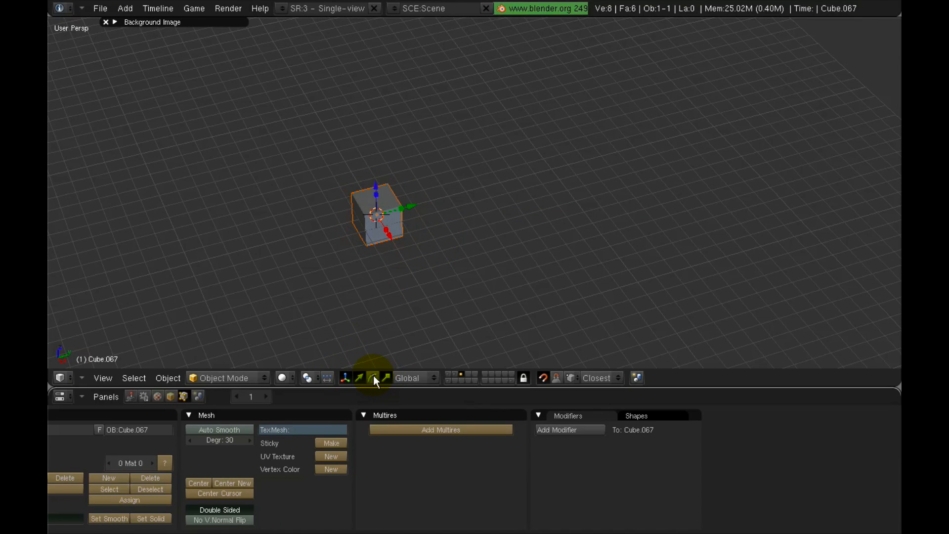
pyautogui.scroll(3, 402, 250)
pyautogui.press('s')
pyautogui.press('y')
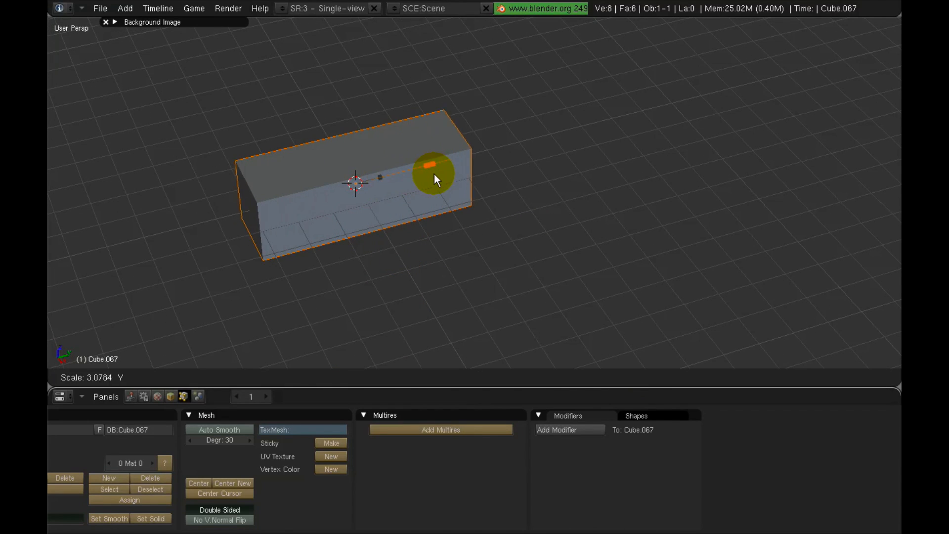
pyautogui.click(466, 175)
pyautogui.moveTo(328, 211); pyautogui.dragTo(387, 191, button='middle')
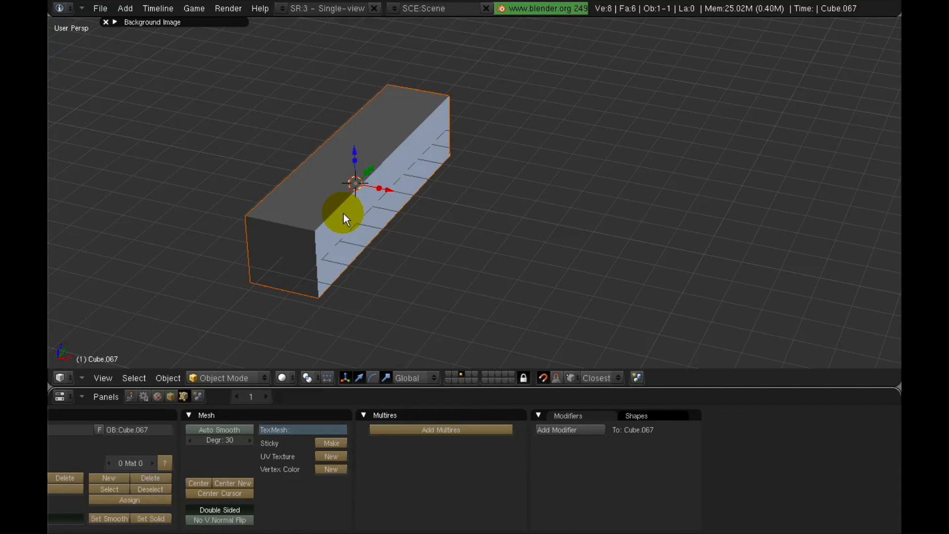
pyautogui.moveTo(343, 213); pyautogui.dragTo(393, 205, button='middle')
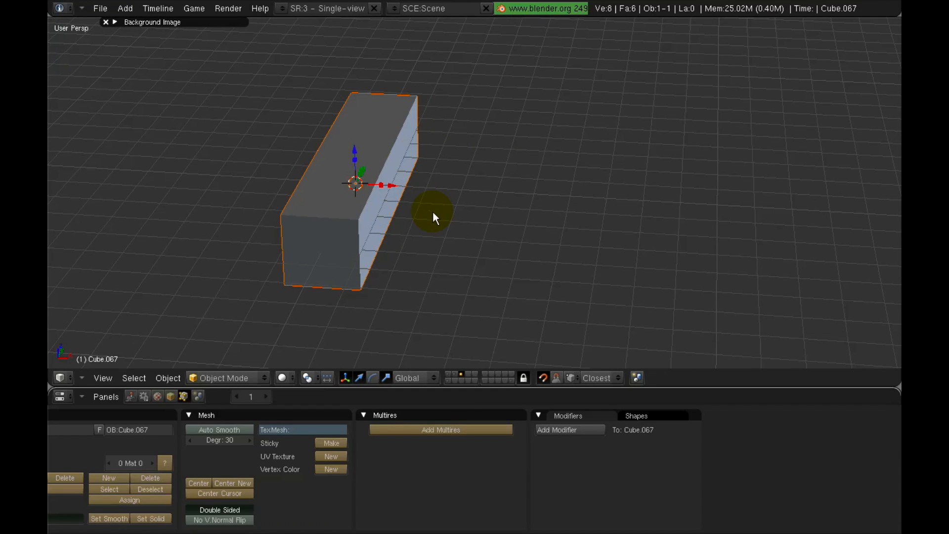
pyautogui.press('s')
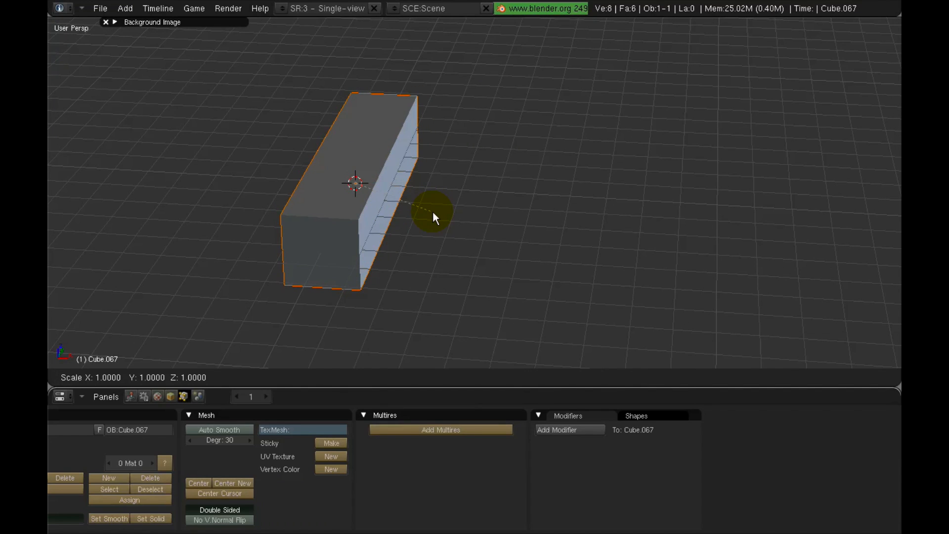
pyautogui.click(432, 211)
pyautogui.moveTo(363, 214); pyautogui.dragTo(366, 214, button='middle')
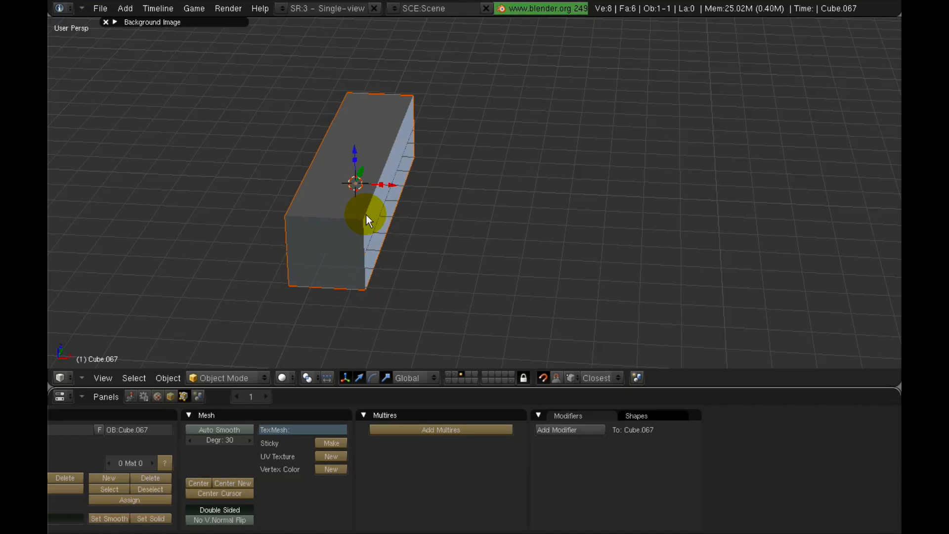
# - In face select mode, delete the box's two end faces, bottom and left side, keeping the top and right faces, and return to Object Mode
pyautogui.press('Tab')
pyautogui.hotkey('ctrl', 'Tab')
pyautogui.click(326, 228)
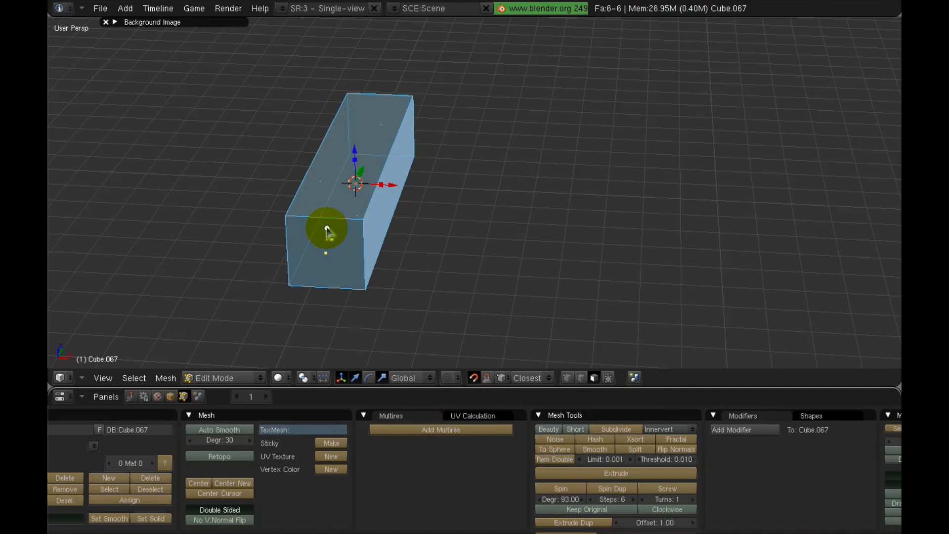
pyautogui.rightClick(335, 238)
pyautogui.keyDown('shift'); pyautogui.rightClick(354, 208); pyautogui.keyUp('shift')
pyautogui.keyDown('shift'); pyautogui.rightClick(390, 127); pyautogui.keyUp('shift')
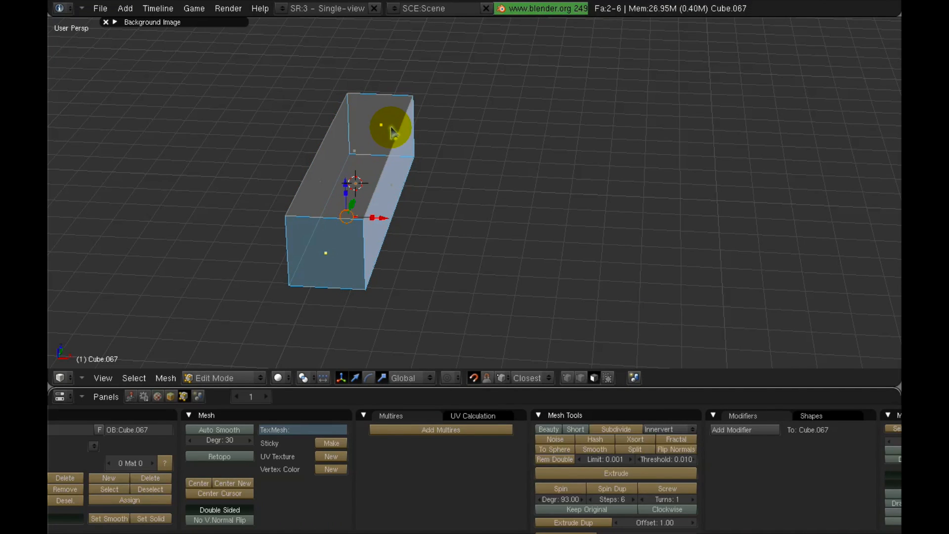
pyautogui.keyDown('shift'); pyautogui.rightClick(330, 165); pyautogui.keyUp('shift')
pyautogui.press('x')
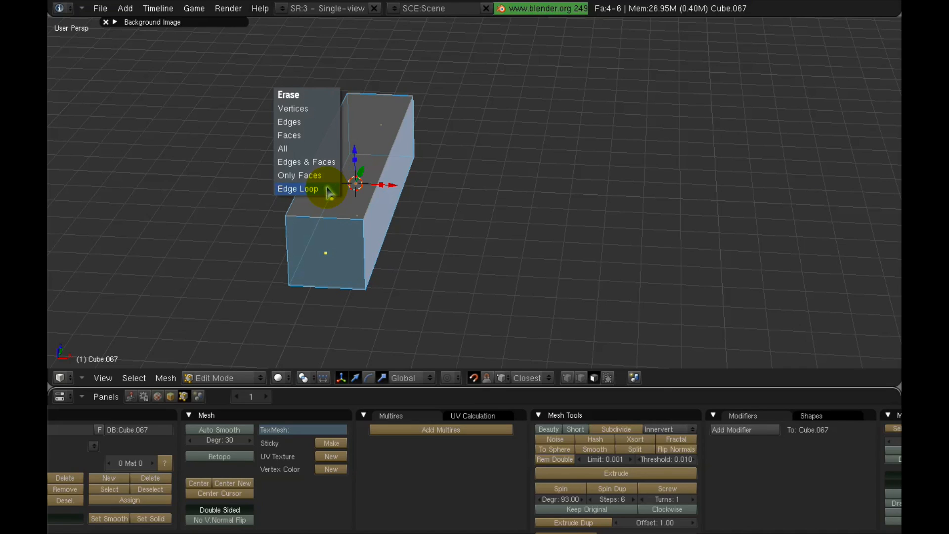
pyautogui.click(316, 136)
pyautogui.moveTo(317, 135)
pyautogui.mouseDown(button='middle')
pyautogui.moveTo(292, 225)
pyautogui.moveTo(367, 153)
pyautogui.moveTo(392, 157)
pyautogui.moveTo(267, 214)
pyautogui.moveTo(311, 218)
pyautogui.moveTo(321, 230)
pyautogui.moveTo(403, 250)
pyautogui.moveTo(294, 212)
pyautogui.mouseUp(button='middle')
pyautogui.press('Tab')
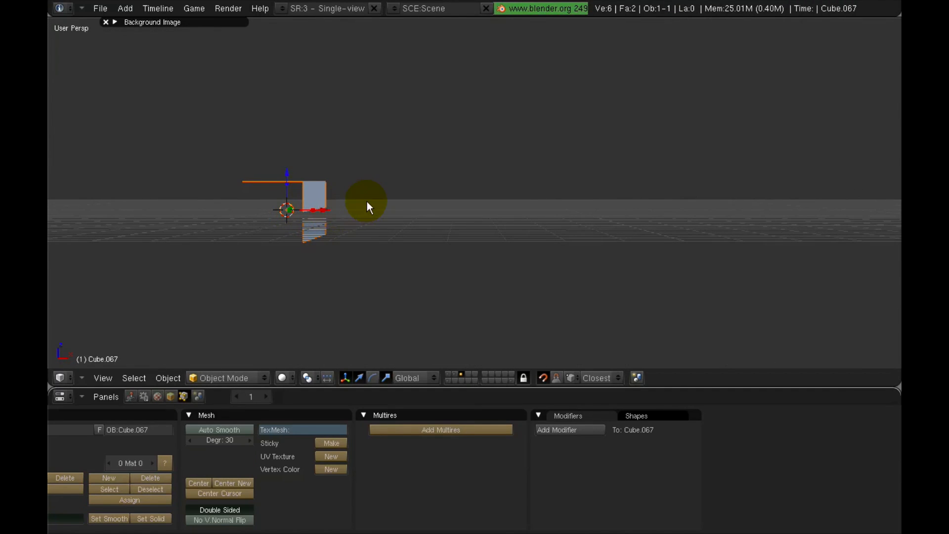
# - Scale the remaining L-shaped piece down uniformly to a small fraction of its size
pyautogui.moveTo(367, 201); pyautogui.dragTo(419, 195, button='middle')
pyautogui.press('s')
pyautogui.click(348, 197)
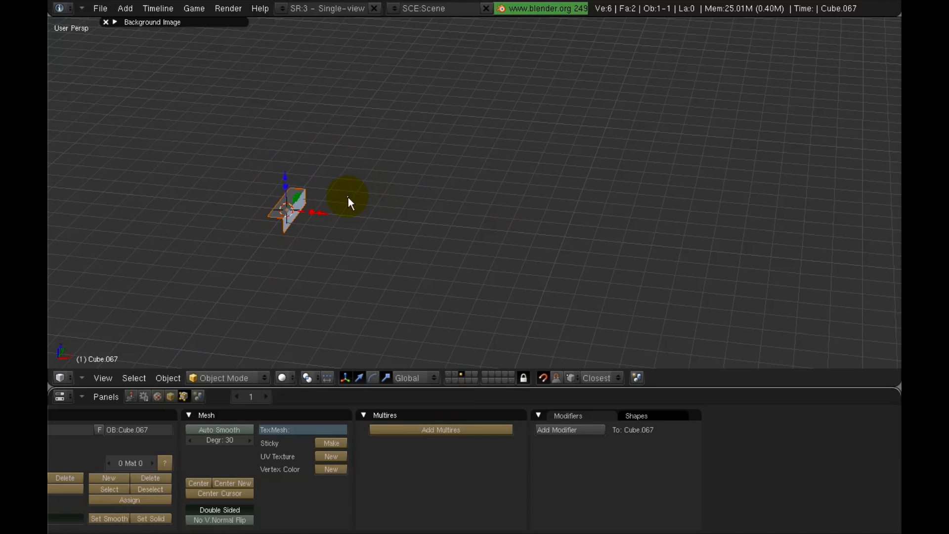
# - Raise the L-shaped piece along the Z axis, well above the 3D cursor
pyautogui.moveTo(348, 197); pyautogui.dragTo(322, 174, button='middle')
pyautogui.press('g')
pyautogui.press('z')
pyautogui.click(293, 89)
pyautogui.moveTo(292, 89); pyautogui.dragTo(349, 231, button='middle')
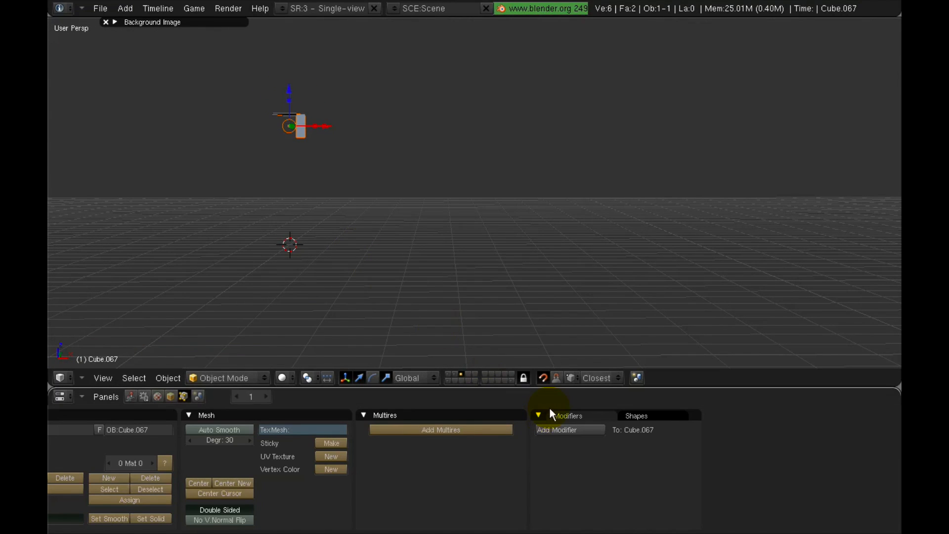
# - Add an Array modifier to the L-shaped piece
pyautogui.scroll(-1, 552, 417)
pyautogui.click(572, 430)
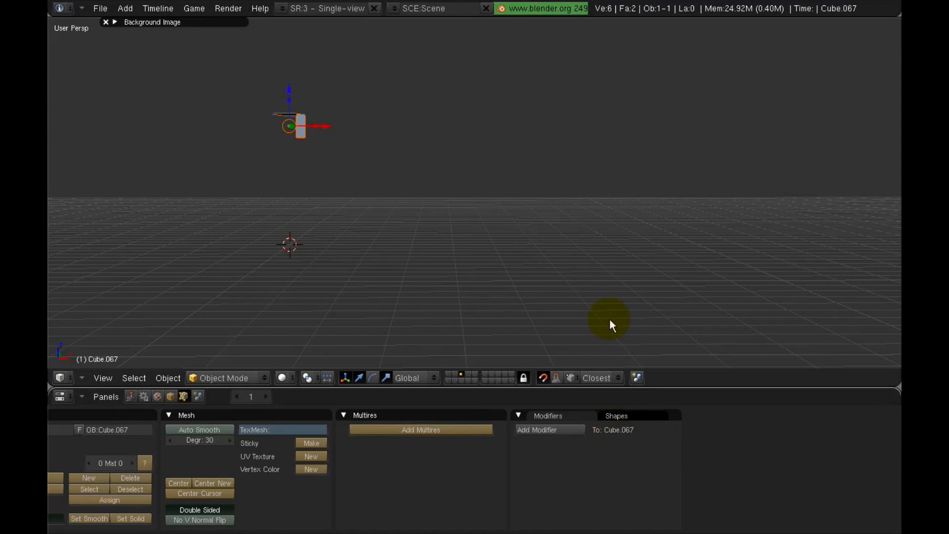
pyautogui.click(559, 428)
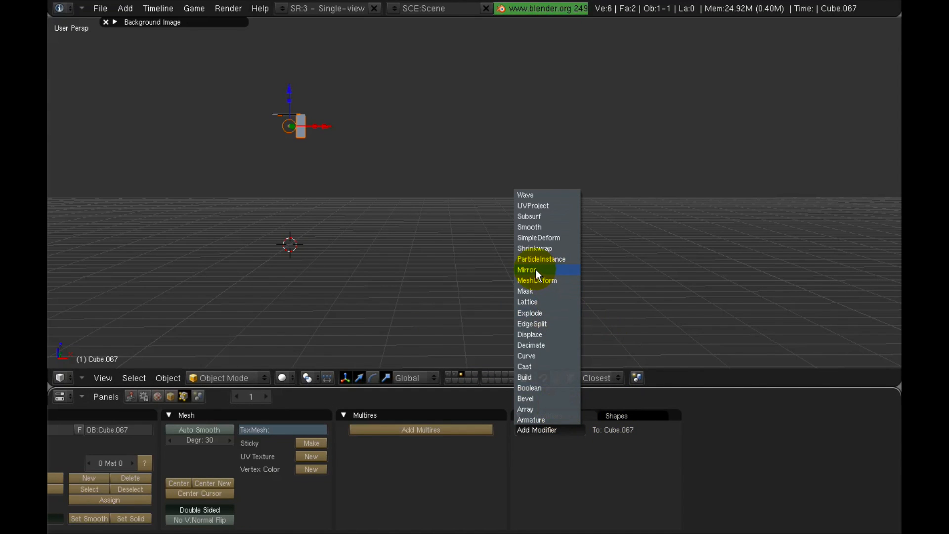
pyautogui.click(529, 408)
pyautogui.moveTo(492, 311); pyautogui.dragTo(405, 188, button='middle')
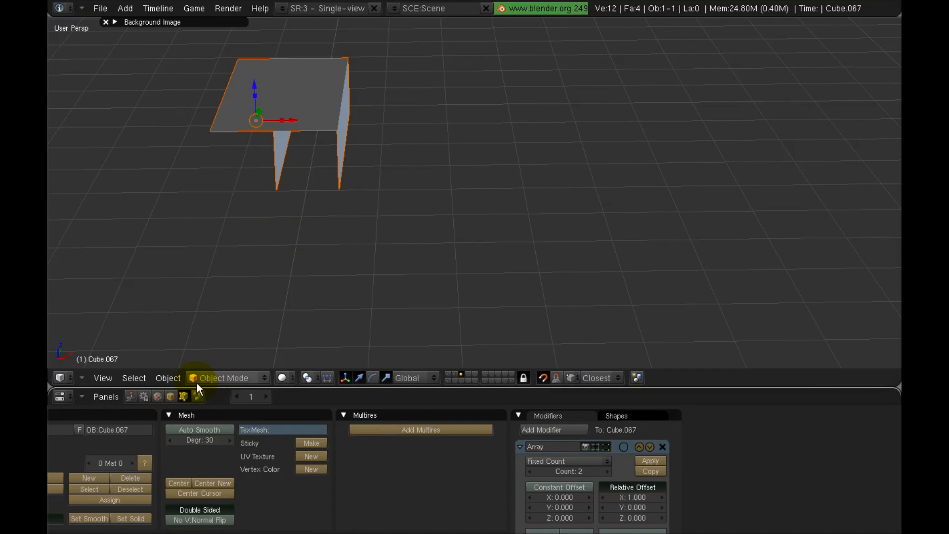
# - Turn on the extra Wire drawing for the object and return to the editing buttons
pyautogui.click(170, 396)
pyautogui.click(480, 491)
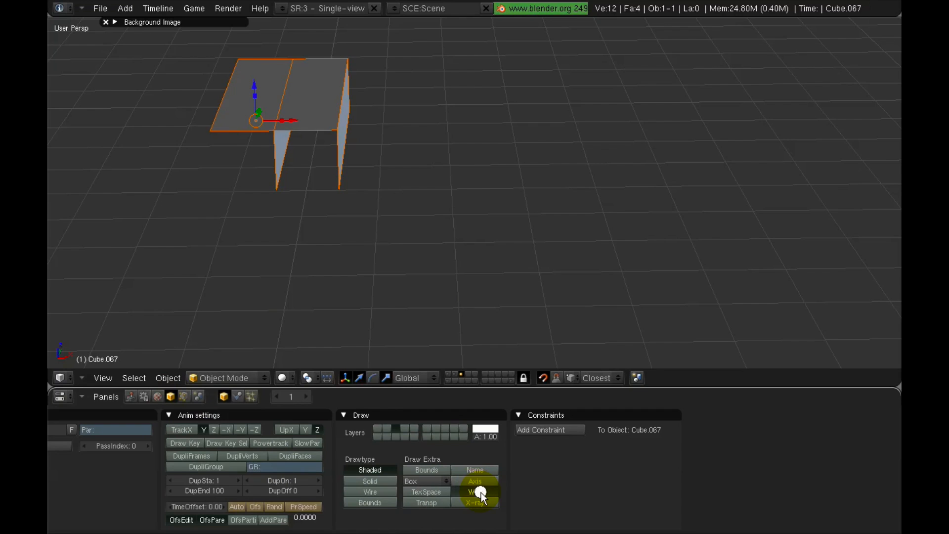
pyautogui.moveTo(322, 191); pyautogui.dragTo(294, 162, button='middle')
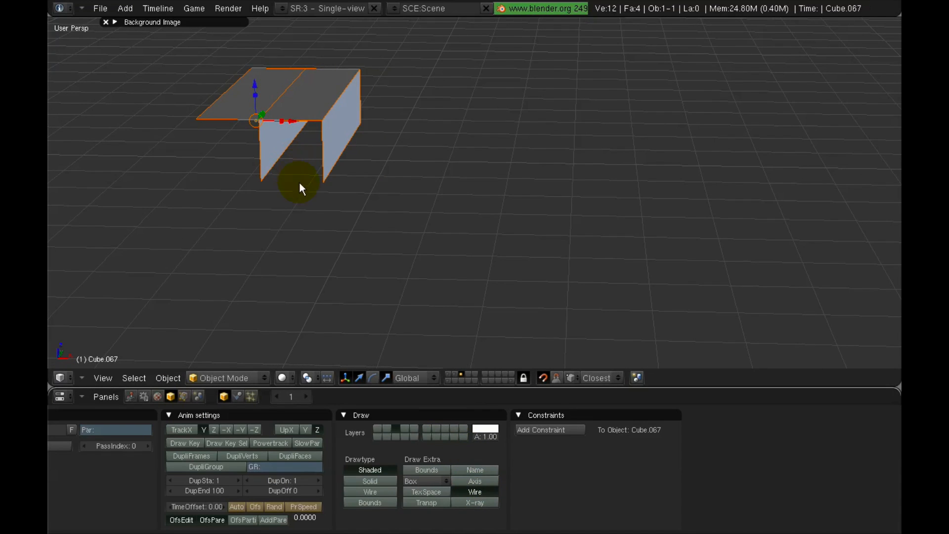
pyautogui.click(184, 395)
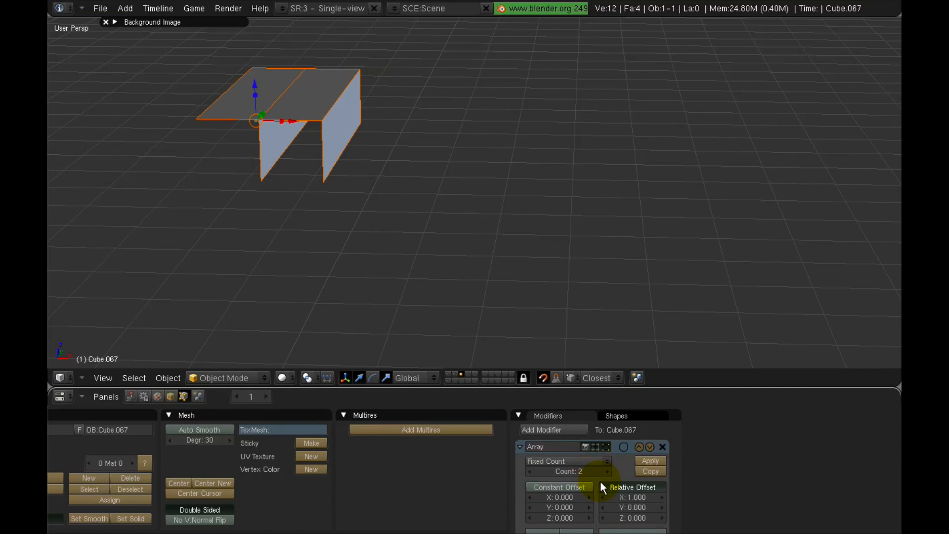
# - Split the 3D view into a wide and a narrow side area, and make the narrow one a Buttons Window
pyautogui.moveTo(600, 481); pyautogui.dragTo(623, 431, button='middle')
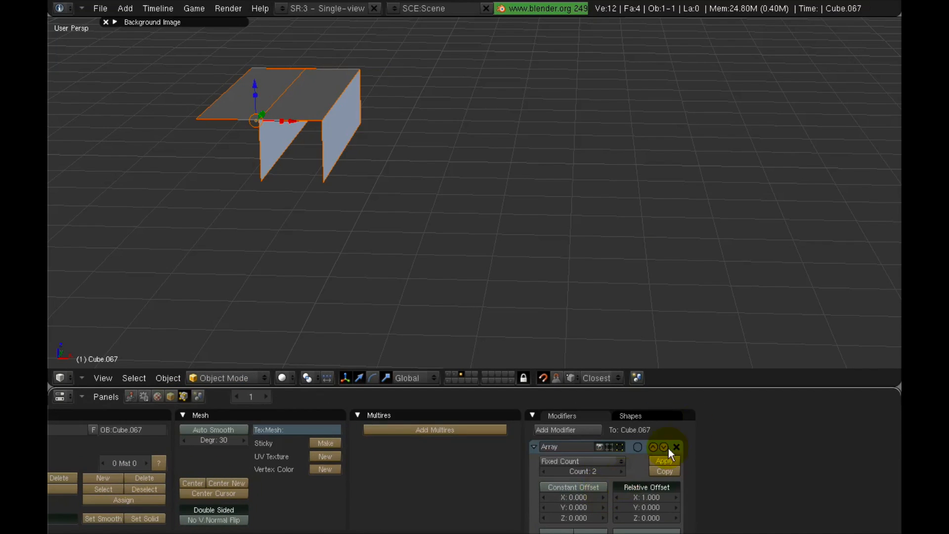
pyautogui.rightClick(721, 387)
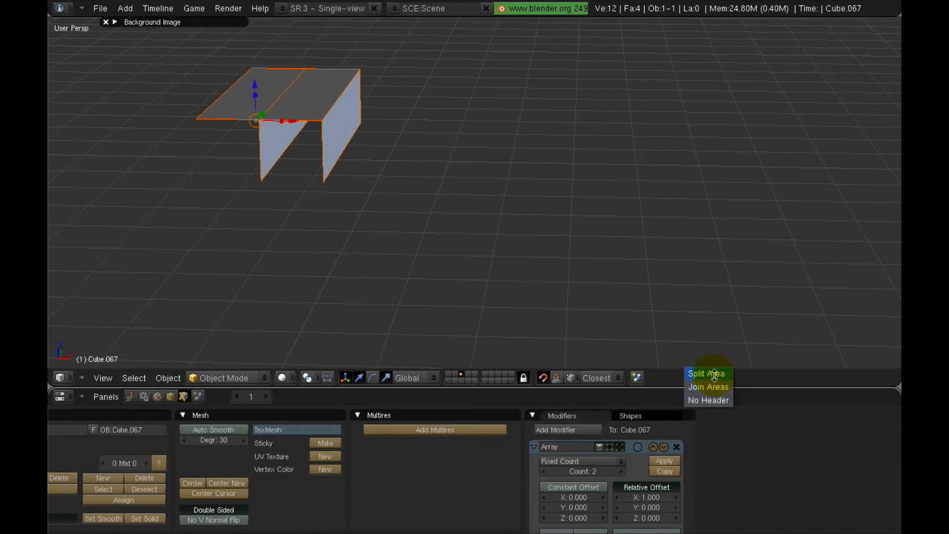
pyautogui.click(711, 374)
pyautogui.click(695, 352)
pyautogui.click(706, 377)
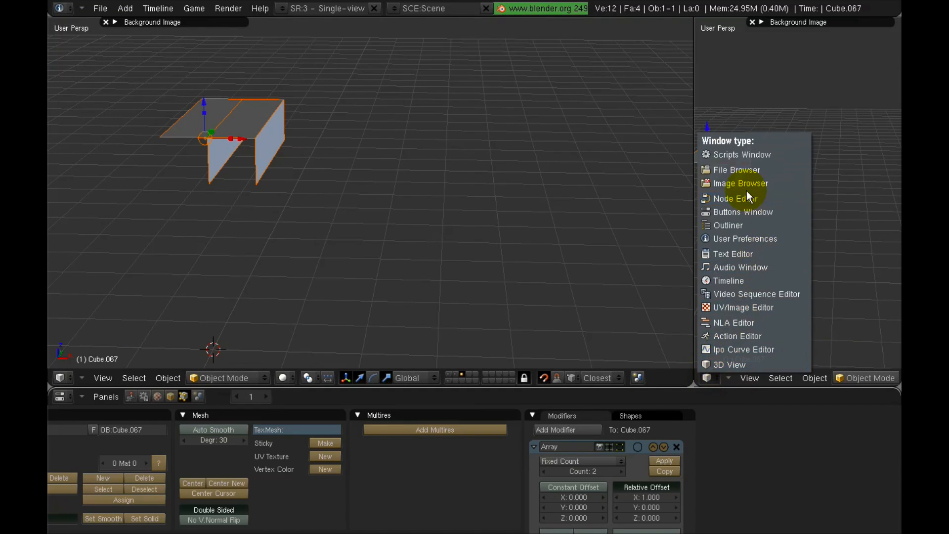
pyautogui.click(740, 211)
# - Align the new Buttons Window's panels vertically and show the editing buttons with the Array settings
pyautogui.rightClick(726, 267)
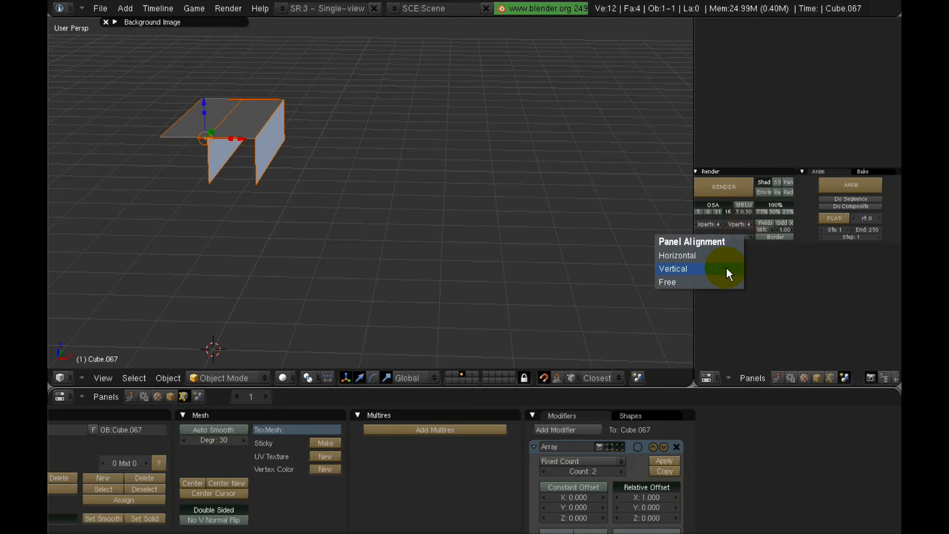
pyautogui.click(718, 269)
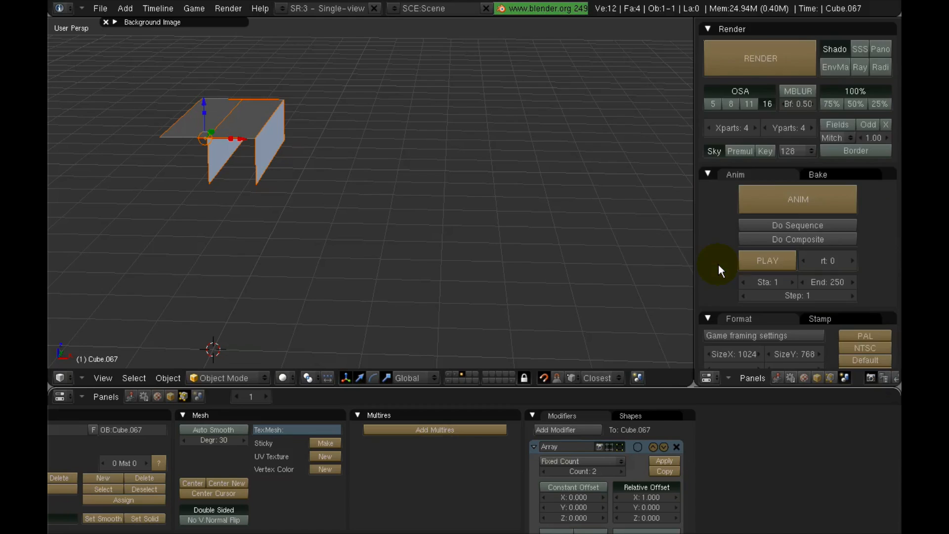
pyautogui.scroll(-5, 757, 266)
pyautogui.keyDown('ctrl'); pyautogui.moveTo(761, 285); pyautogui.dragTo(776, 360, button='middle'); pyautogui.keyUp('ctrl')
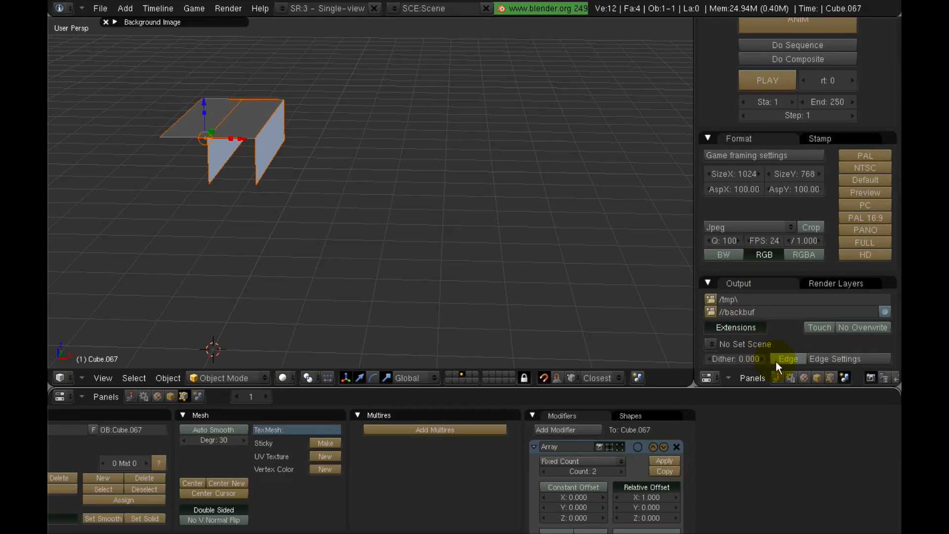
pyautogui.click(830, 378)
pyautogui.scroll(-4, 776, 223)
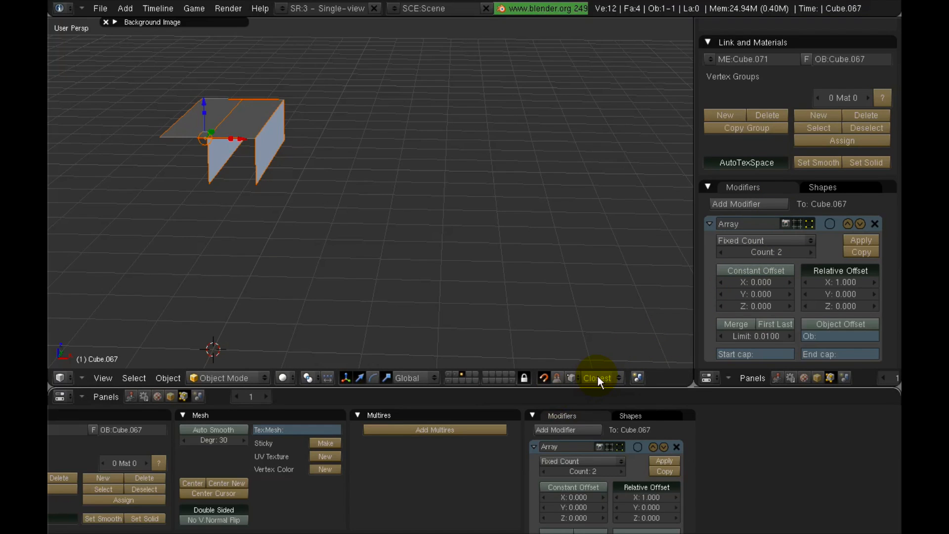
# - Shrink the old buttons area beneath the 3D view to its header and collapse the Multires panel
pyautogui.moveTo(600, 387); pyautogui.dragTo(603, 511)
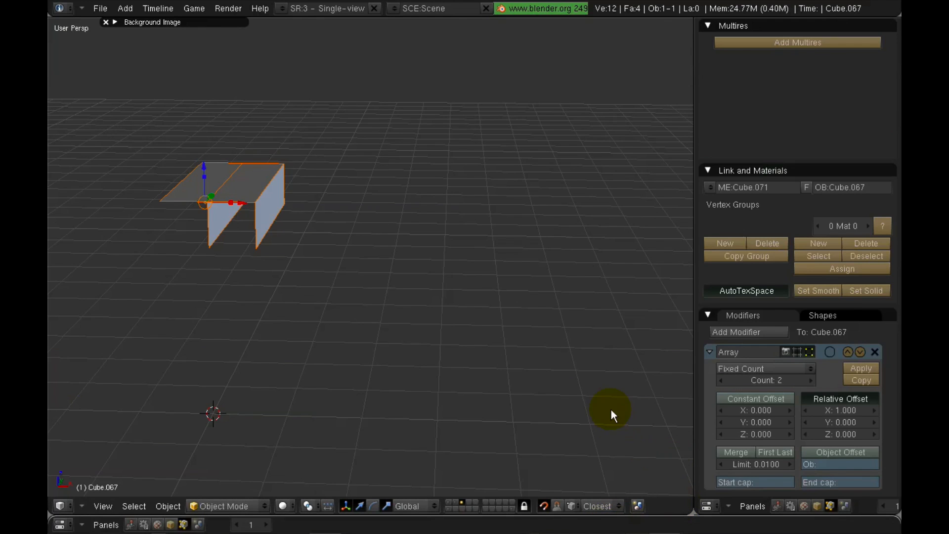
pyautogui.keyDown('shift'); pyautogui.moveTo(228, 214); pyautogui.dragTo(331, 257, button='middle'); pyautogui.keyUp('shift')
pyautogui.scroll(1, 330, 256)
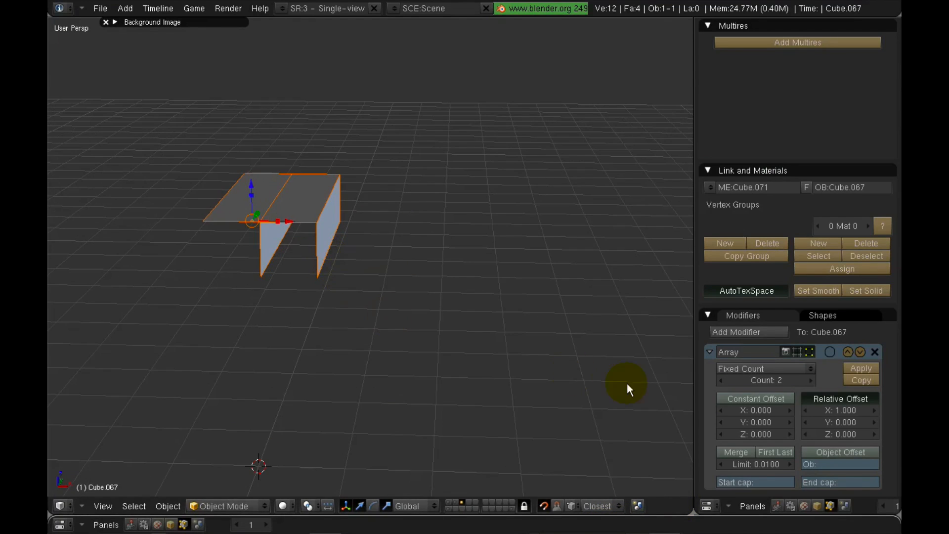
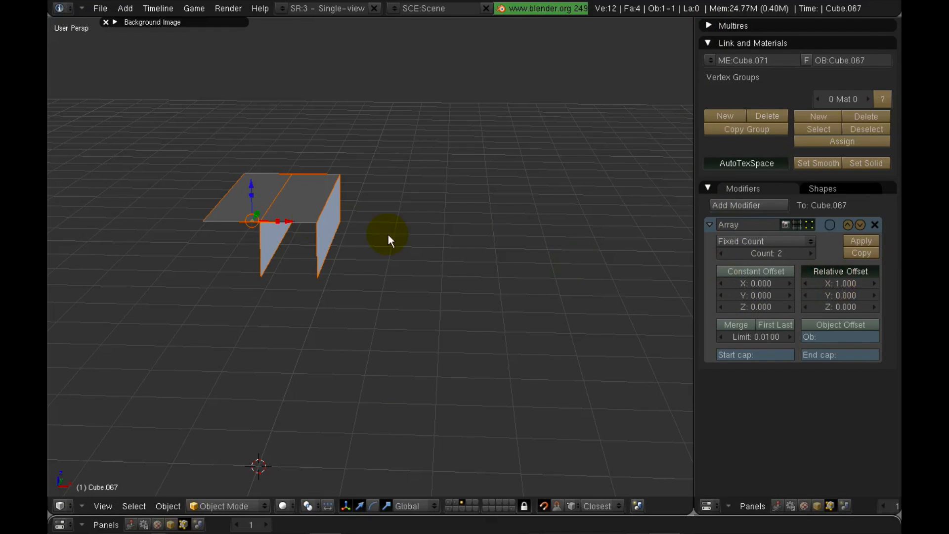
# - Try a relative X offset of 1.400 on the array, and return it to 1.000
pyautogui.click(873, 283)
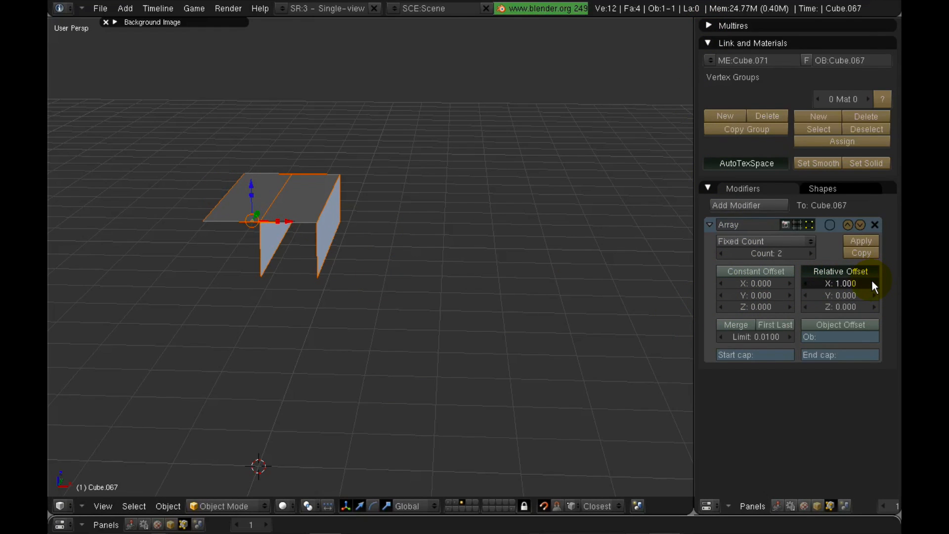
pyautogui.click(873, 283)
pyautogui.click(873, 283)
pyautogui.click(875, 283)
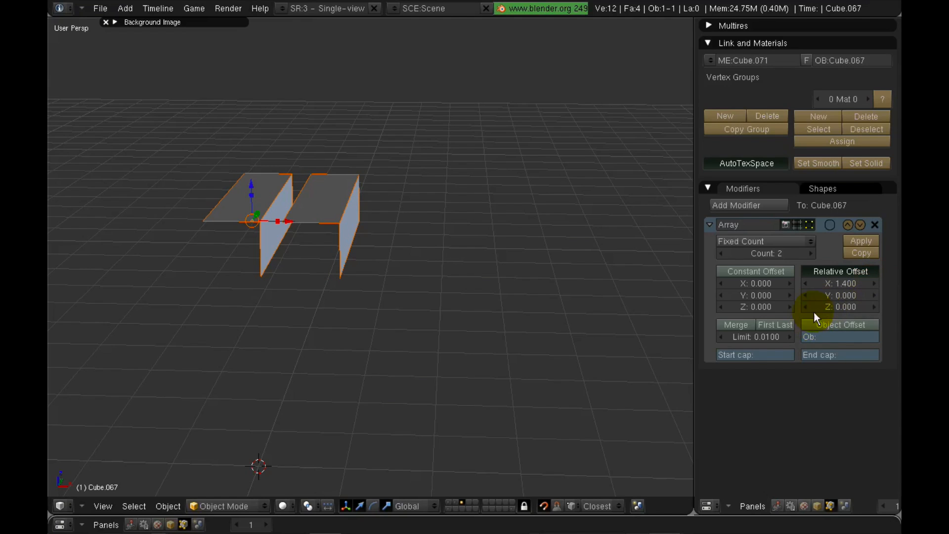
pyautogui.click(806, 284)
pyautogui.click(807, 284)
pyautogui.click(807, 284)
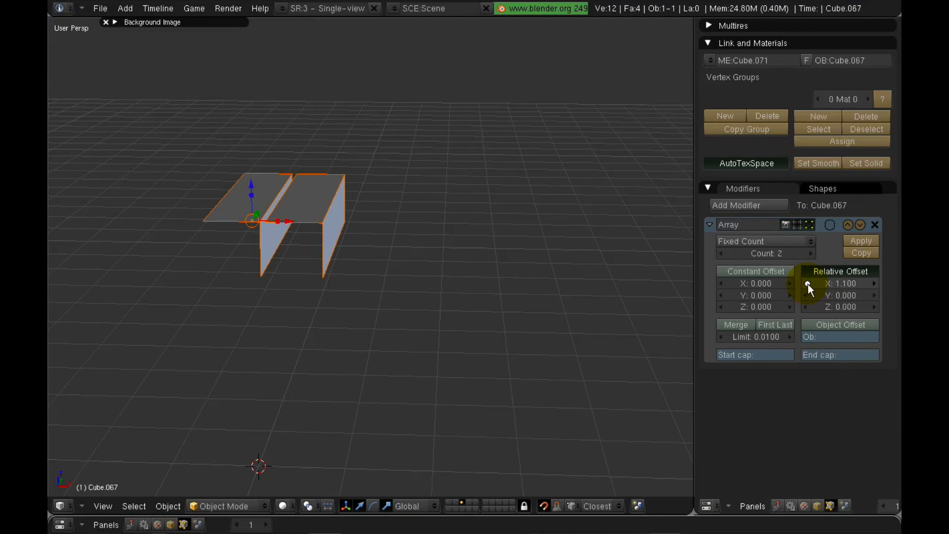
pyautogui.click(806, 283)
pyautogui.moveTo(478, 246); pyautogui.dragTo(418, 266, button='middle')
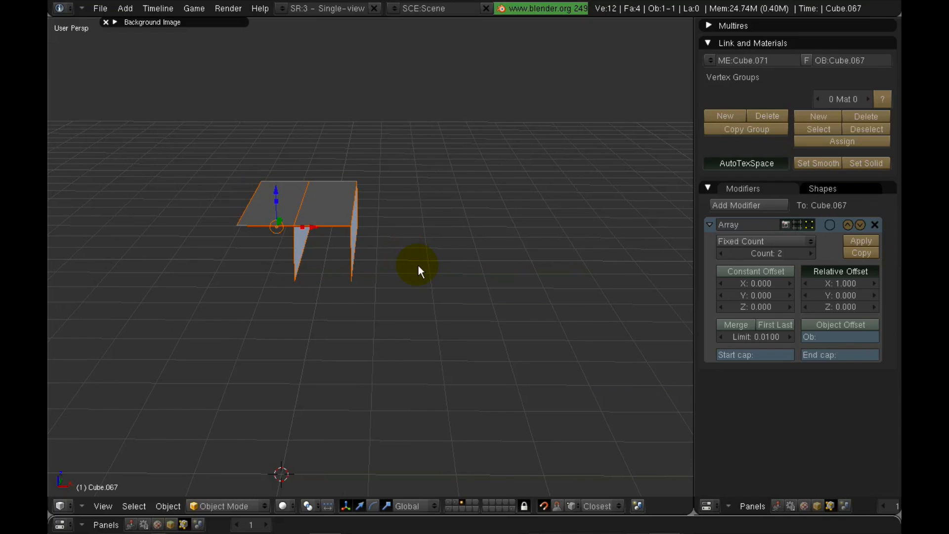
# - Try a relative Z offset of 0.400 on the array, and return it to 0.000
pyautogui.click(876, 307)
pyautogui.click(875, 307)
pyautogui.click(876, 307)
pyautogui.click(876, 308)
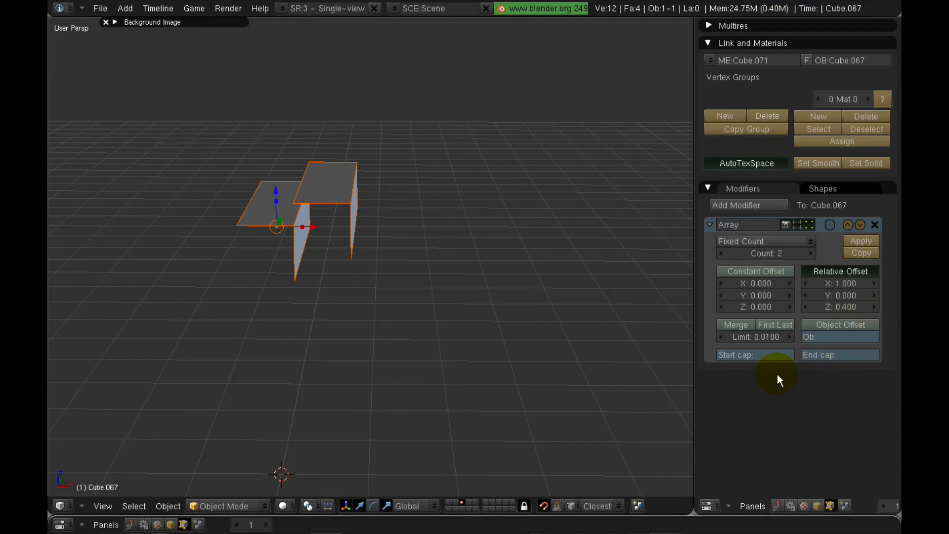
pyautogui.click(805, 306)
pyautogui.click(806, 306)
pyautogui.click(805, 307)
pyautogui.click(805, 306)
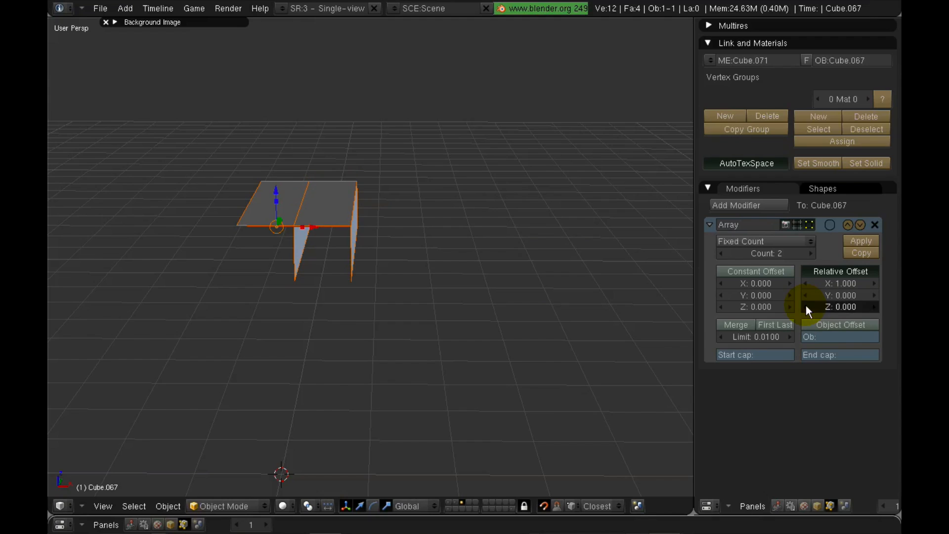
# - Set the array's relative Z offset to -1 so the copies descend like stairs
pyautogui.click(805, 306)
pyautogui.click(805, 306)
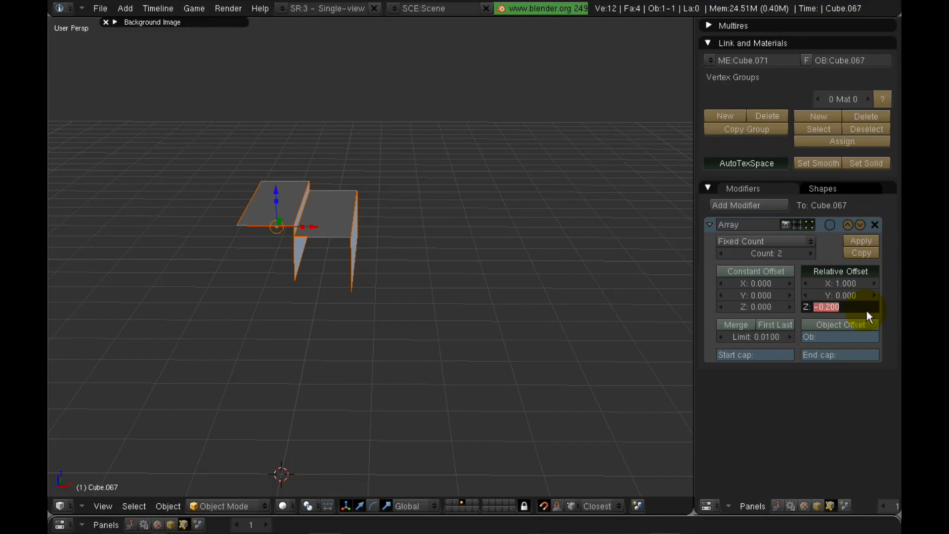
pyautogui.write('-1')
pyautogui.press('Return')
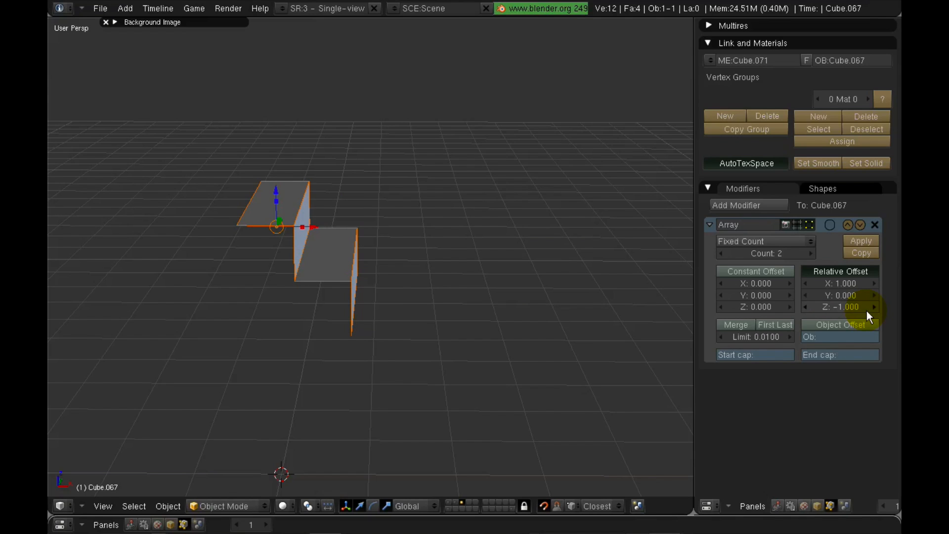
# - Raise the array's count to 6 to lengthen the staircase
pyautogui.moveTo(364, 280); pyautogui.dragTo(266, 230, button='middle')
pyautogui.click(808, 252)
pyautogui.click(808, 252)
pyautogui.click(809, 252)
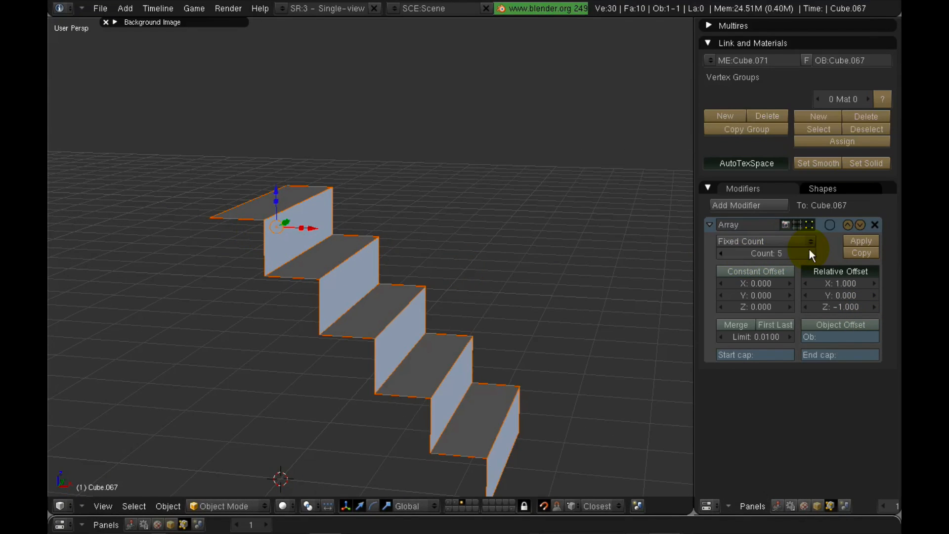
pyautogui.click(808, 252)
pyautogui.moveTo(541, 277); pyautogui.dragTo(349, 291, button='middle')
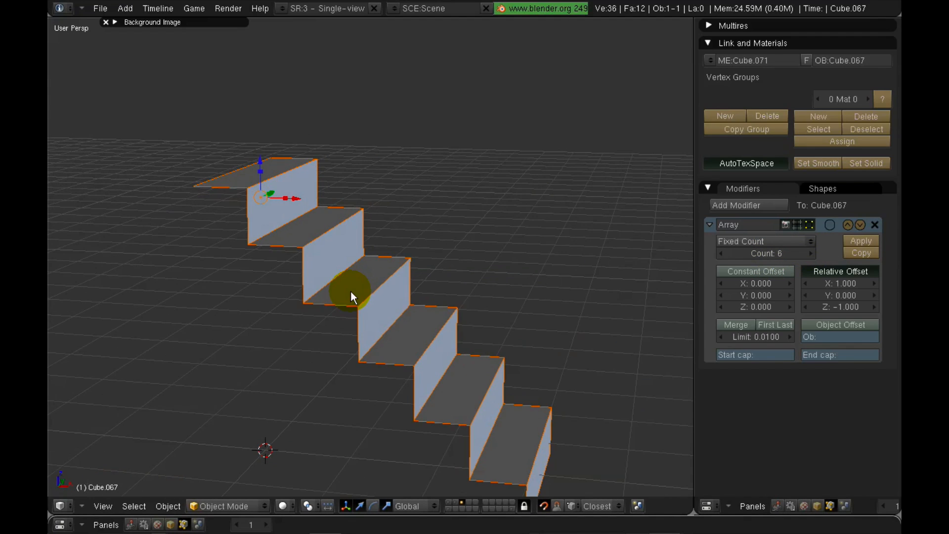
pyautogui.moveTo(402, 314); pyautogui.dragTo(340, 295, button='middle')
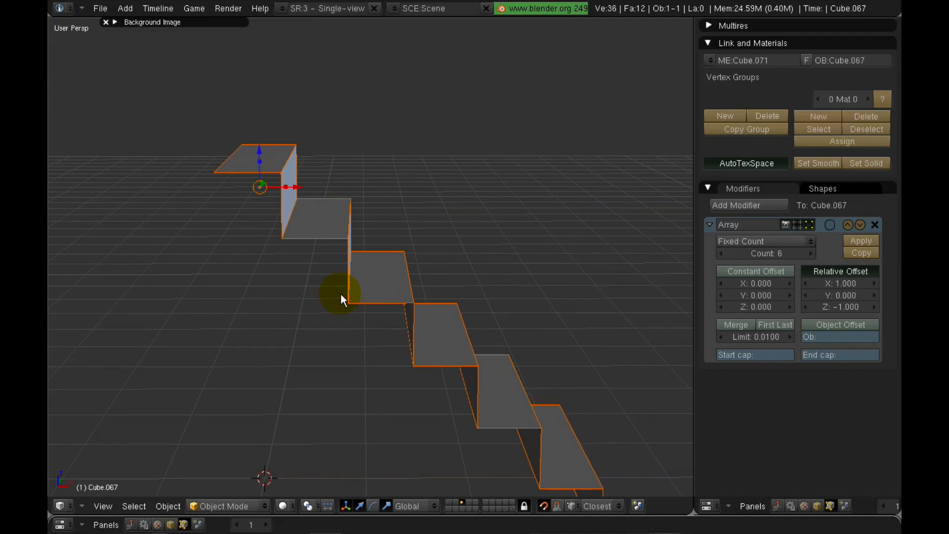
# - In vertex select mode, try moving the two vertices where tread and riser meet, and again with a lower riser vertex added
pyautogui.press('Tab')
pyautogui.hotkey('ctrl', 'Tab')
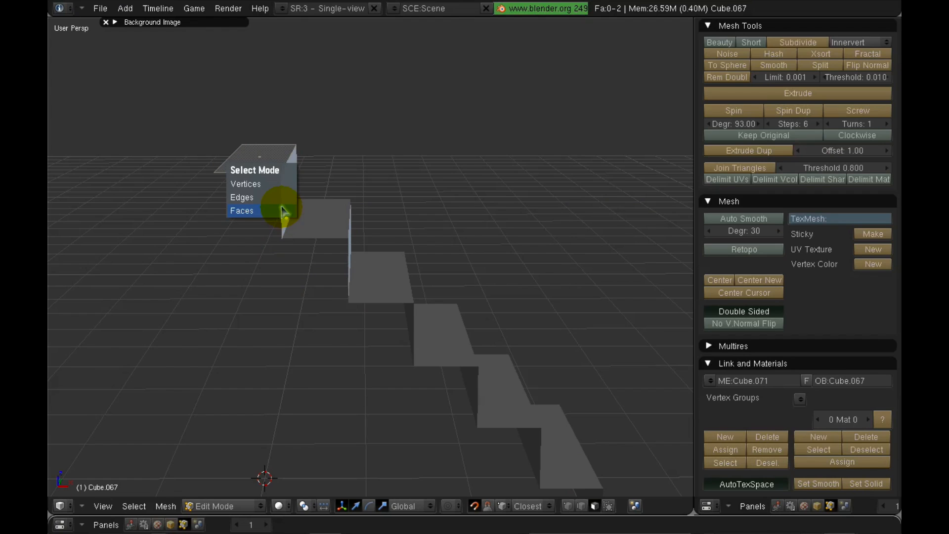
pyautogui.click(251, 183)
pyautogui.rightClick(280, 171)
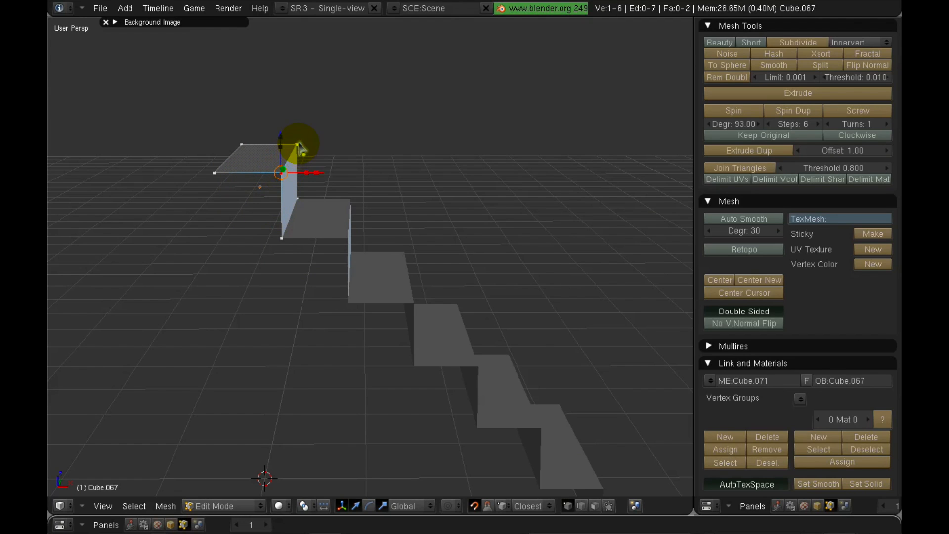
pyautogui.keyDown('shift'); pyautogui.rightClick(297, 145); pyautogui.keyUp('shift')
pyautogui.moveTo(331, 161); pyautogui.dragTo(366, 173)
pyautogui.rightClick(366, 173)
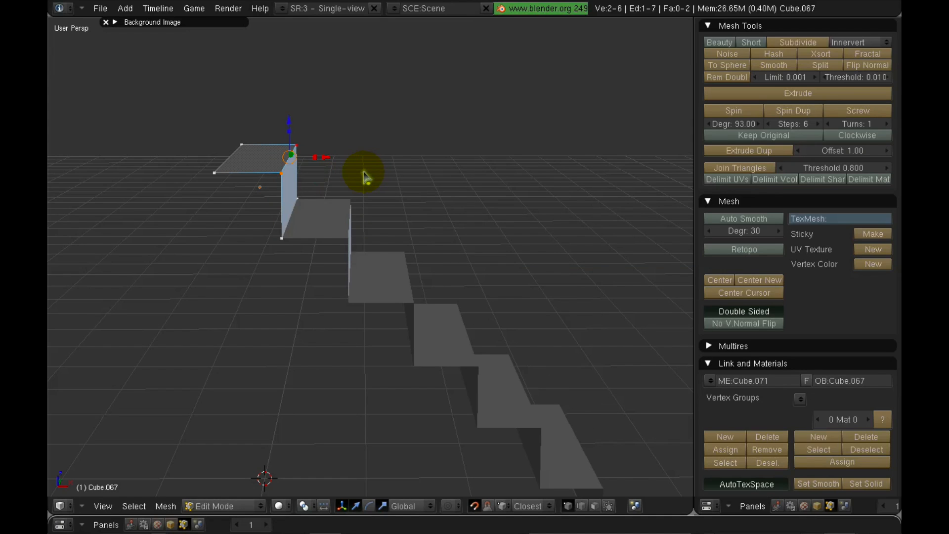
pyautogui.keyDown('shift'); pyautogui.rightClick(299, 200); pyautogui.keyUp('shift')
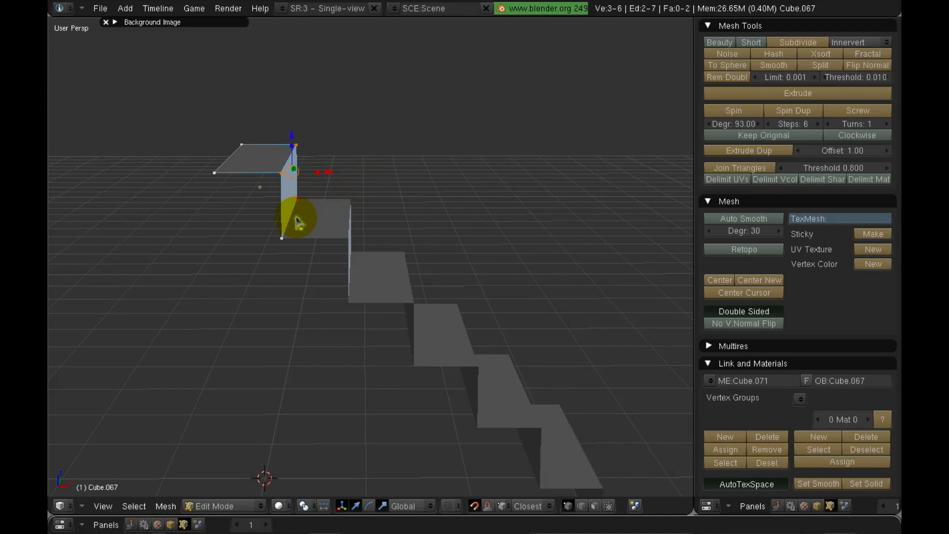
pyautogui.moveTo(336, 194)
pyautogui.mouseDown()
pyautogui.moveTo(398, 195)
pyautogui.moveTo(303, 195)
pyautogui.moveTo(343, 193)
pyautogui.mouseUp()
pyautogui.rightClick(344, 194)
# - Try moving the two vertices at the top tread's free end, and return to Object Mode
pyautogui.rightClick(219, 174)
pyautogui.keyDown('shift'); pyautogui.rightClick(232, 142); pyautogui.keyUp('shift')
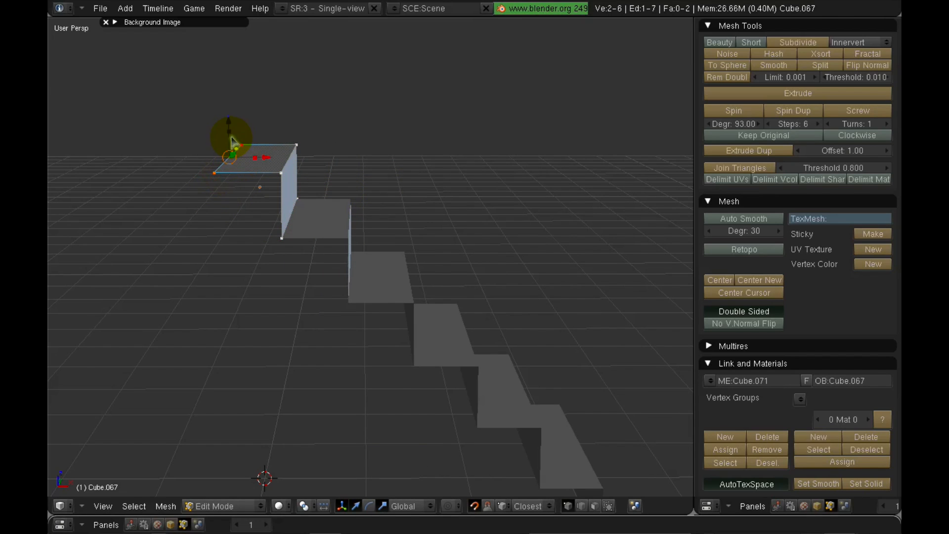
pyautogui.moveTo(262, 159)
pyautogui.mouseDown()
pyautogui.moveTo(245, 157)
pyautogui.moveTo(267, 169)
pyautogui.mouseUp()
pyautogui.moveTo(376, 230); pyautogui.dragTo(326, 218, button='middle')
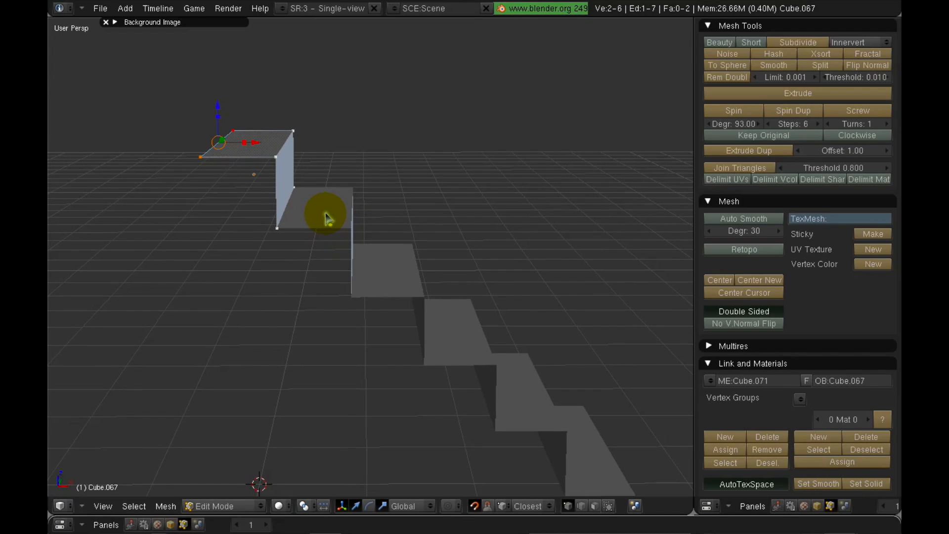
pyautogui.press('Tab')
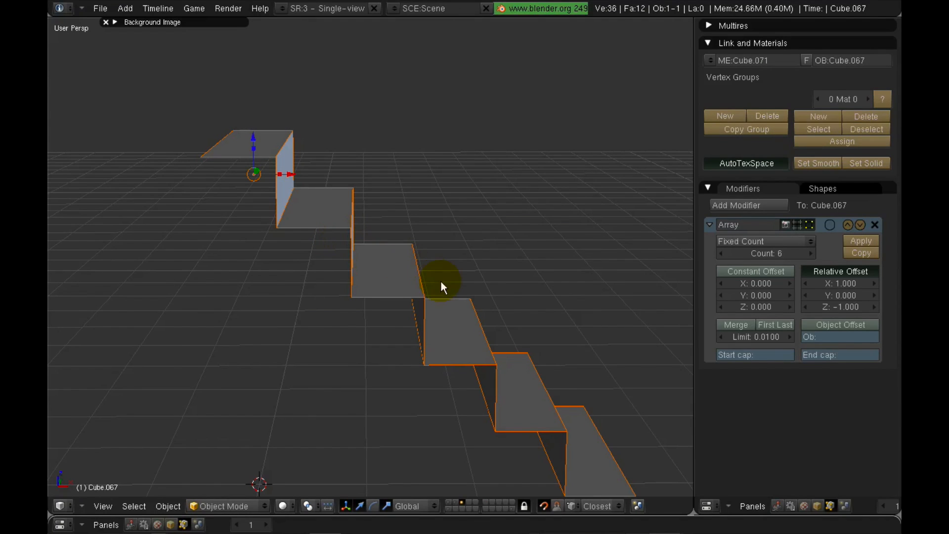
# - Set the array's relative X offset to 1.1 to leave gaps between the stair copies
pyautogui.click(873, 284)
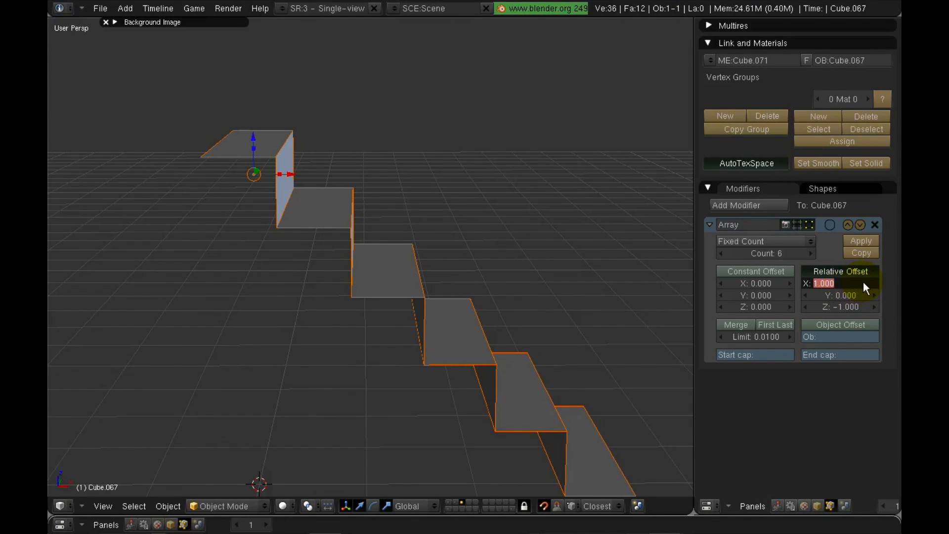
pyautogui.write('1.1')
pyautogui.press('Return')
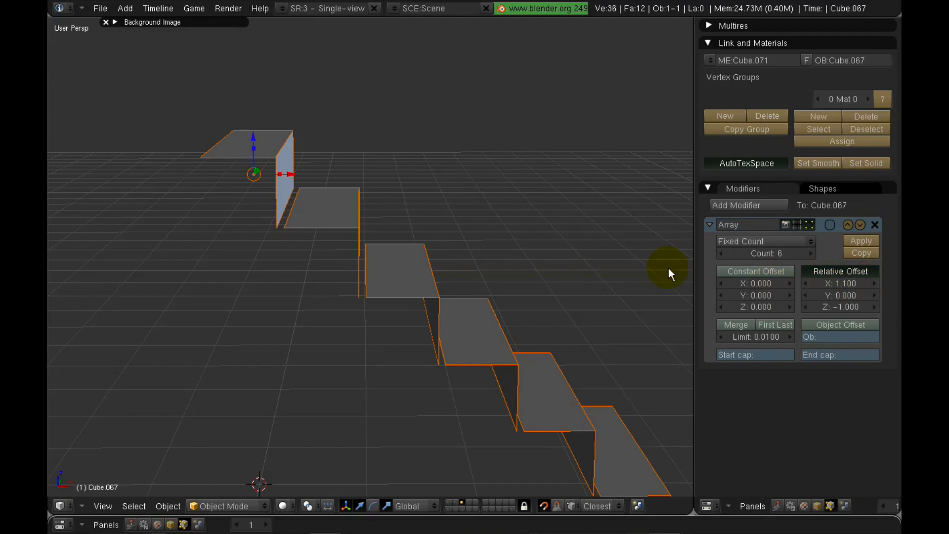
pyautogui.moveTo(385, 232); pyautogui.dragTo(313, 233, button='middle')
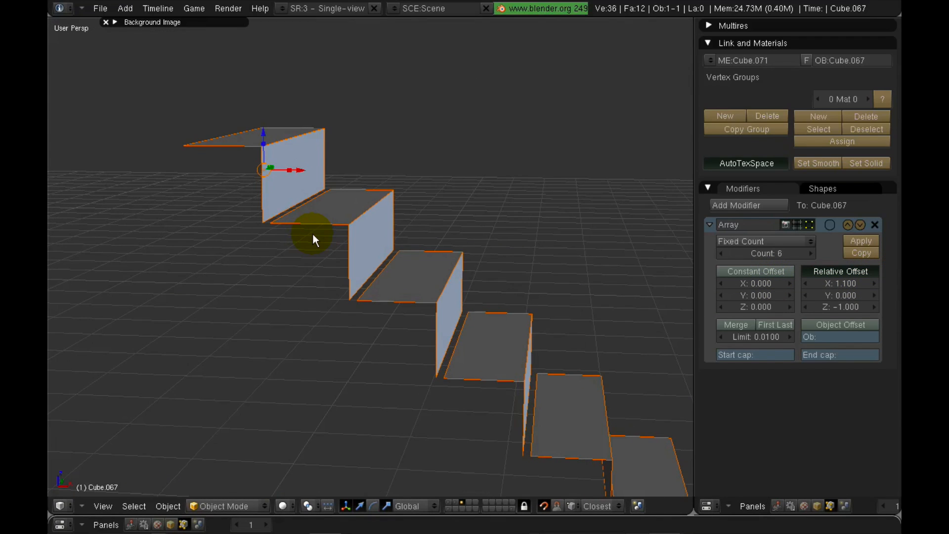
# - Turn on Merge for the array and raise its merge limit to 0.3280 to close the gaps between steps
pyautogui.click(736, 325)
pyautogui.press('Tab')
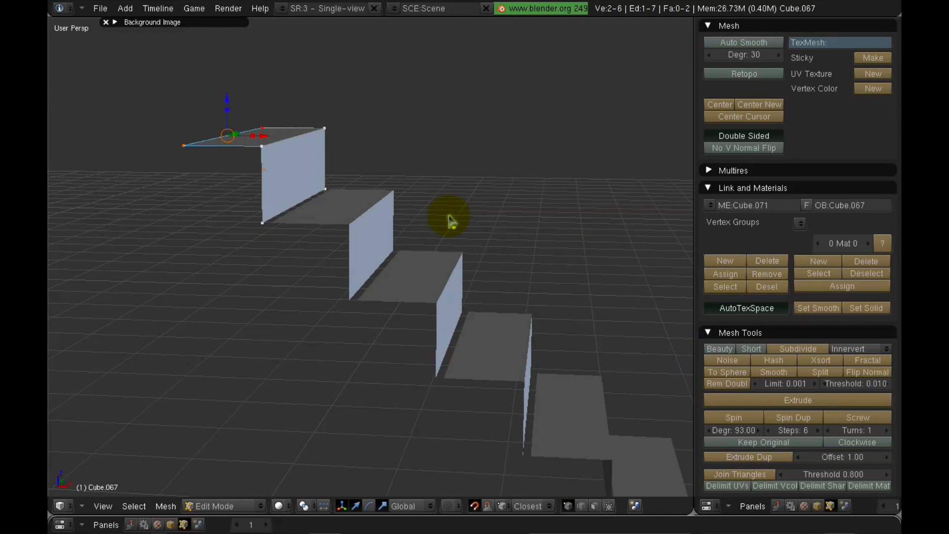
pyautogui.press('Tab')
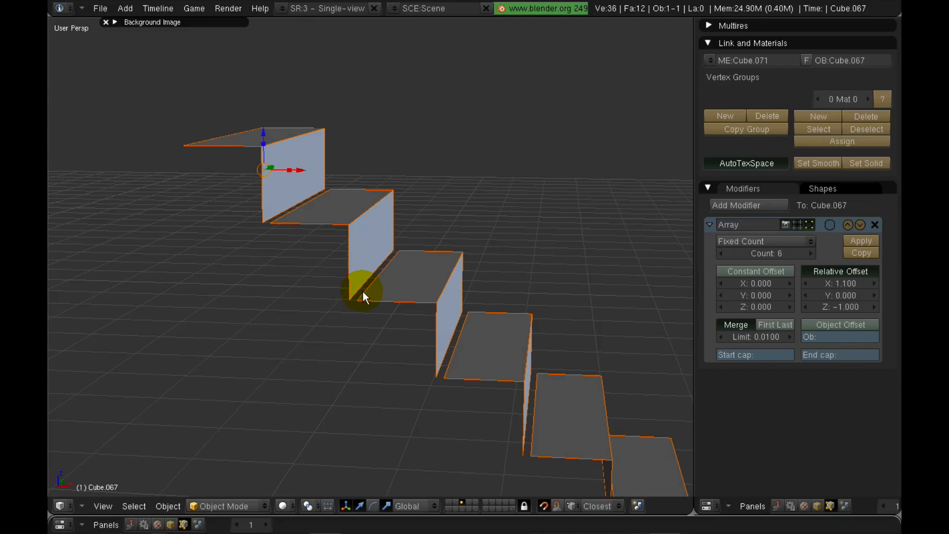
pyautogui.moveTo(756, 338); pyautogui.dragTo(793, 360)
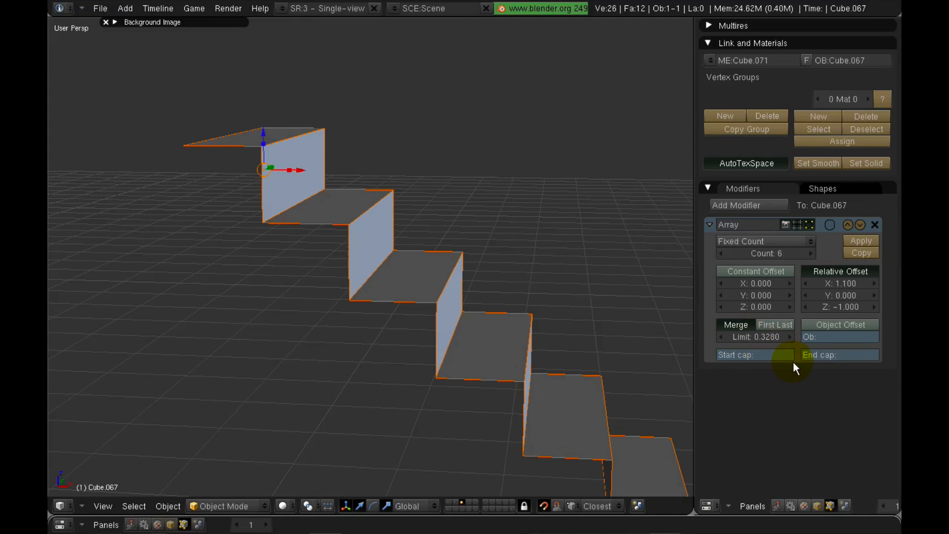
# - Check the merged staircase in Edit Mode and Object Mode, and apply the Array modifier
pyautogui.moveTo(691, 380); pyautogui.dragTo(255, 259, button='middle')
pyautogui.press('Tab')
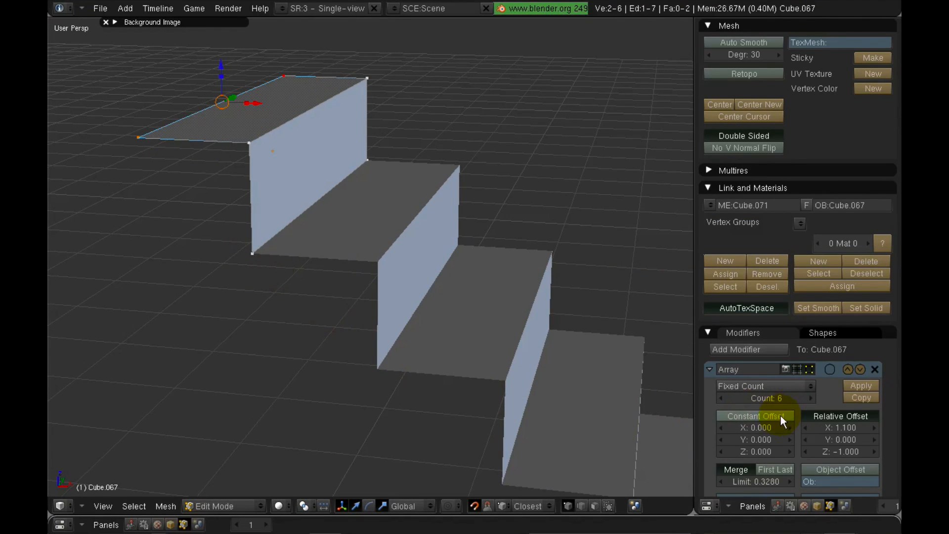
pyautogui.scroll(-1, 440, 249)
pyautogui.press('Tab')
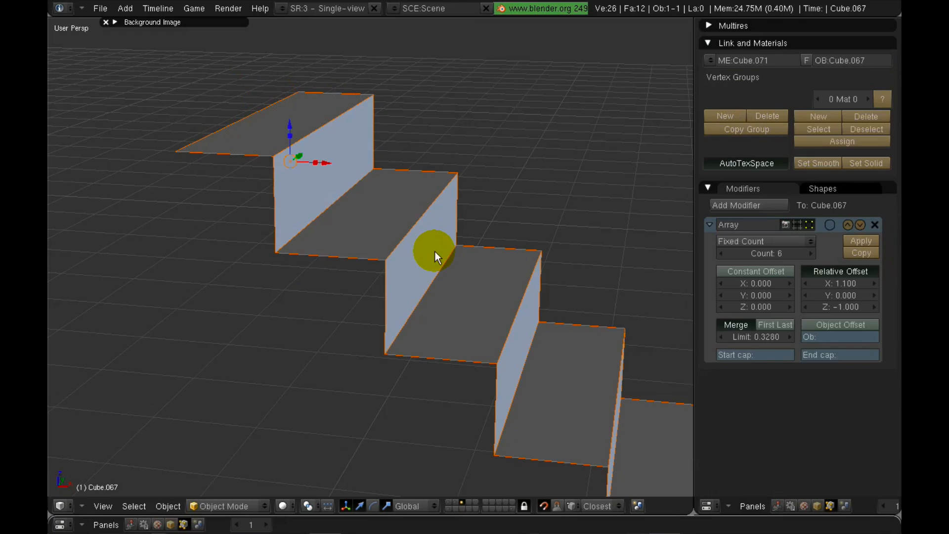
pyautogui.scroll(-2, 440, 254)
pyautogui.keyDown('shift'); pyautogui.moveTo(452, 260); pyautogui.dragTo(402, 193, button='middle'); pyautogui.keyUp('shift')
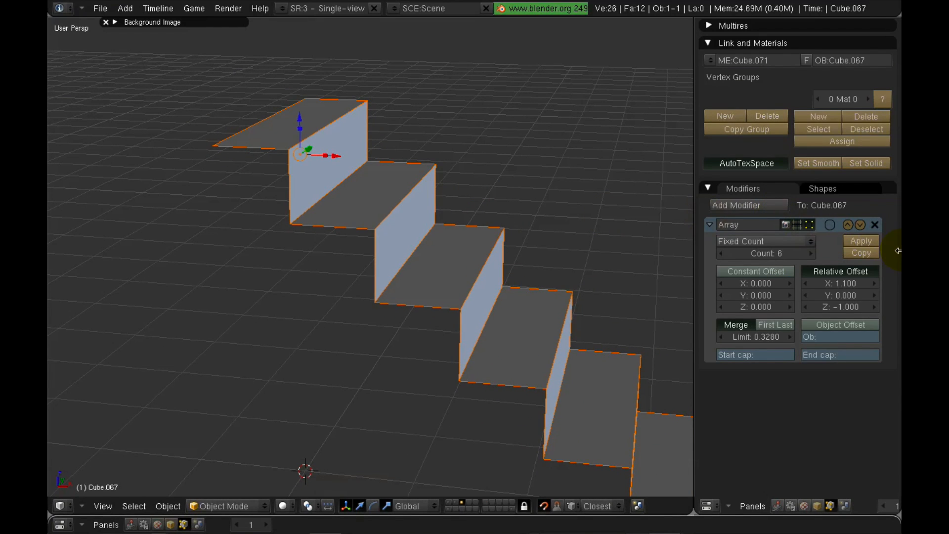
pyautogui.click(874, 239)
pyautogui.scroll(1, 426, 206)
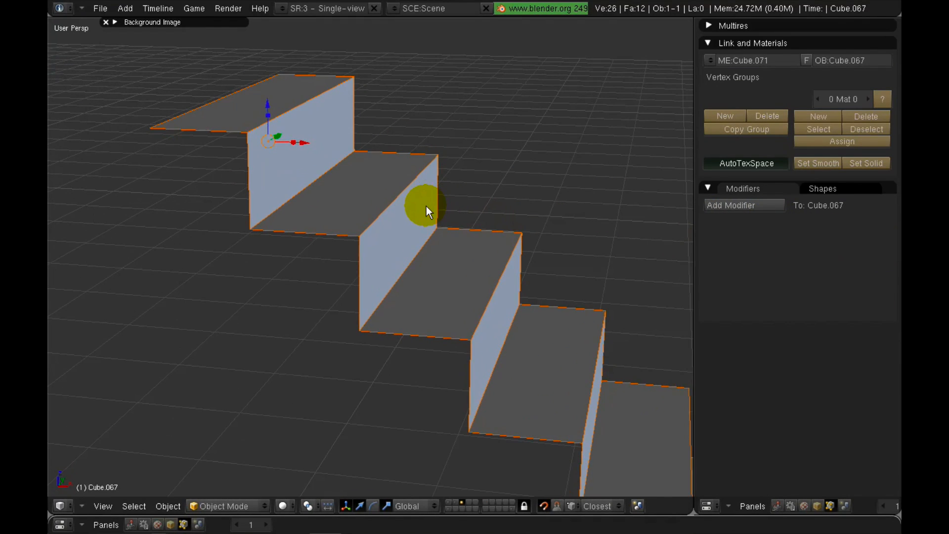
# - In Edit Mode, try moving the lower corner vertices of the first and third risers, and return to Object Mode
pyautogui.press('Tab')
pyautogui.rightClick(245, 236)
pyautogui.press('g')
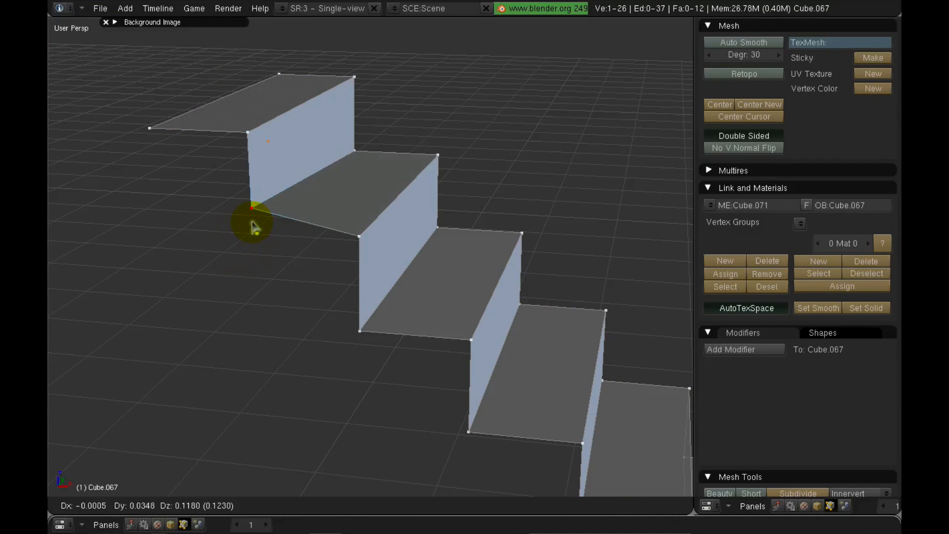
pyautogui.rightClick(249, 241)
pyautogui.rightClick(478, 429)
pyautogui.press('g')
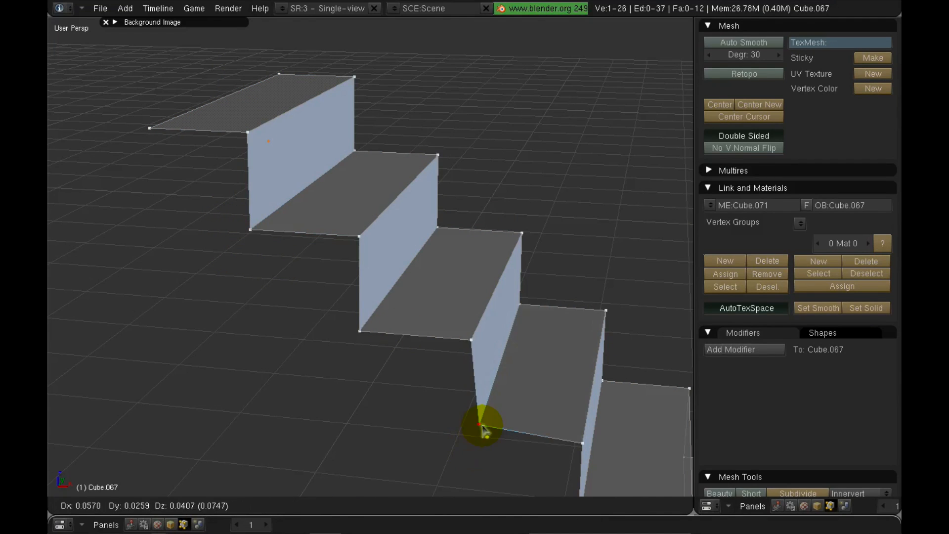
pyautogui.rightClick(487, 392)
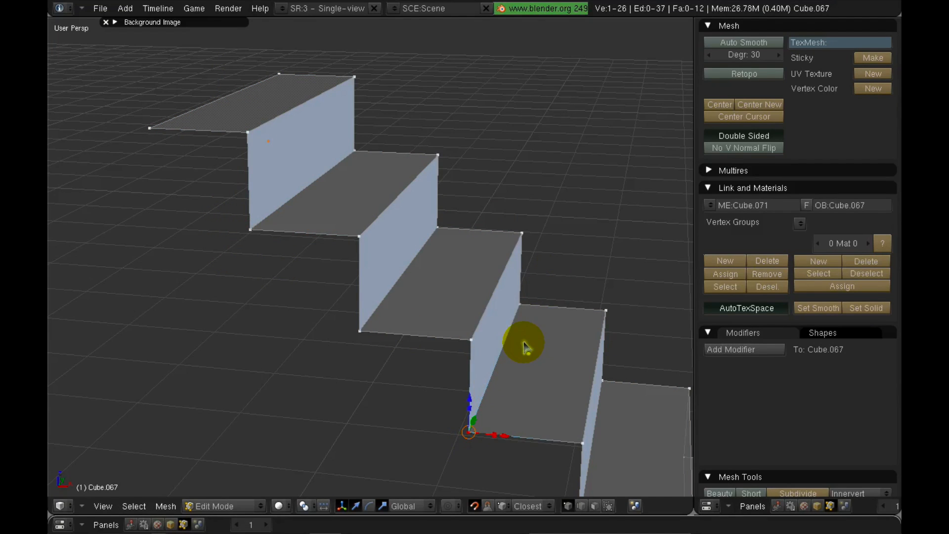
pyautogui.press('Tab')
pyautogui.moveTo(520, 327); pyautogui.dragTo(470, 337, button='middle')
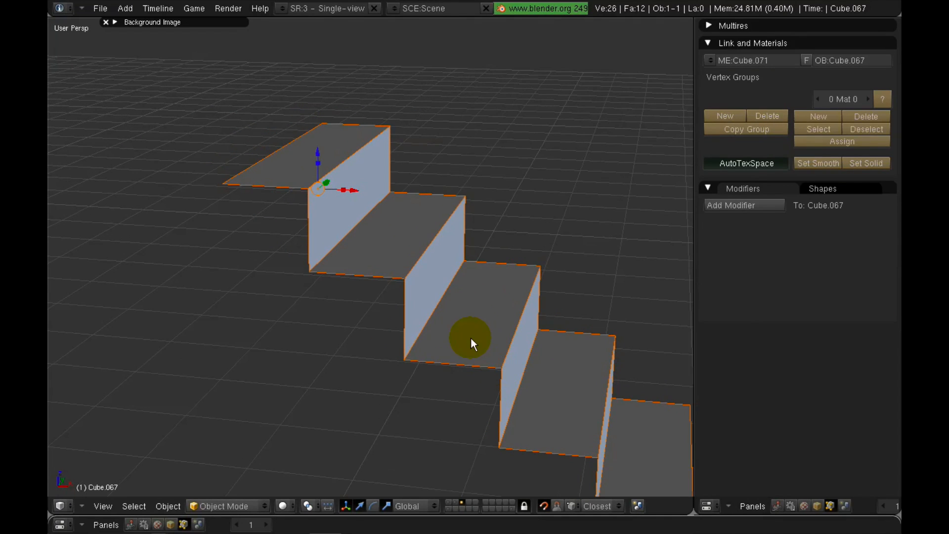
pyautogui.keyDown('shift'); pyautogui.moveTo(539, 393); pyautogui.dragTo(333, 215, button='middle'); pyautogui.keyUp('shift')
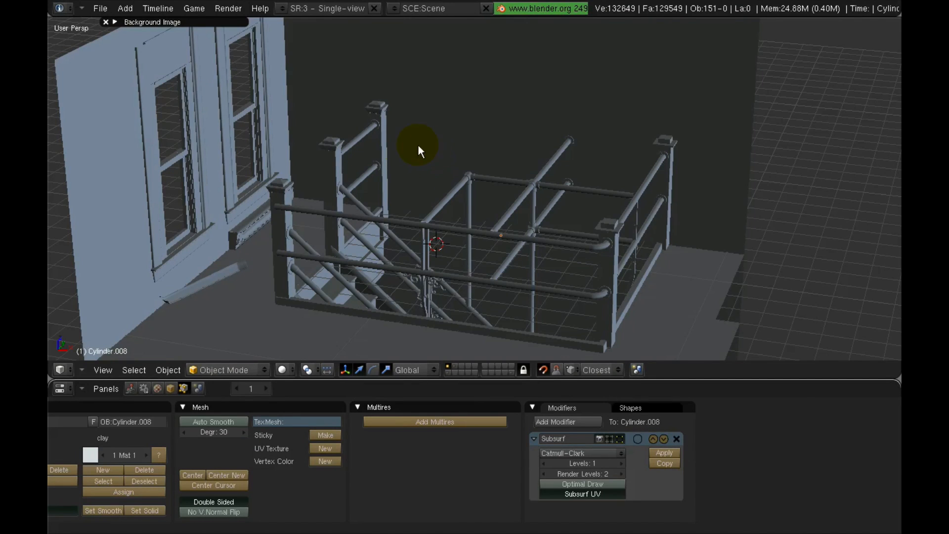
# - In the building scene, select the vertical window casing and examine it up close down to the sill
pyautogui.rightClick(233, 198)
pyautogui.press('KP_Decimal')
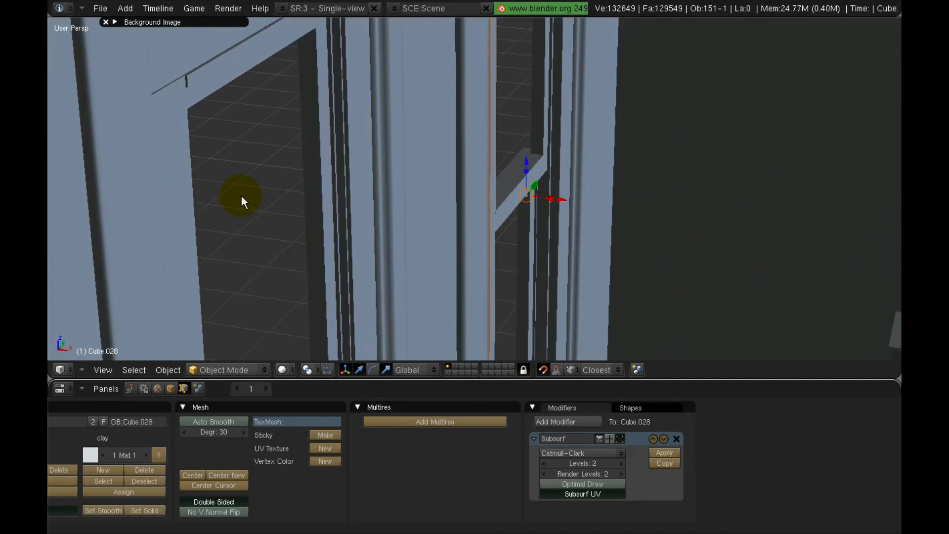
pyautogui.keyDown('shift'); pyautogui.moveTo(393, 218); pyautogui.dragTo(313, 62, button='middle'); pyautogui.keyUp('shift')
pyautogui.moveTo(446, 179); pyautogui.dragTo(352, 188, button='middle')
pyautogui.scroll(4, 353, 194)
pyautogui.scroll(2, 377, 293)
pyautogui.keyDown('shift'); pyautogui.moveTo(345, 233); pyautogui.dragTo(360, 60, button='middle'); pyautogui.keyUp('shift')
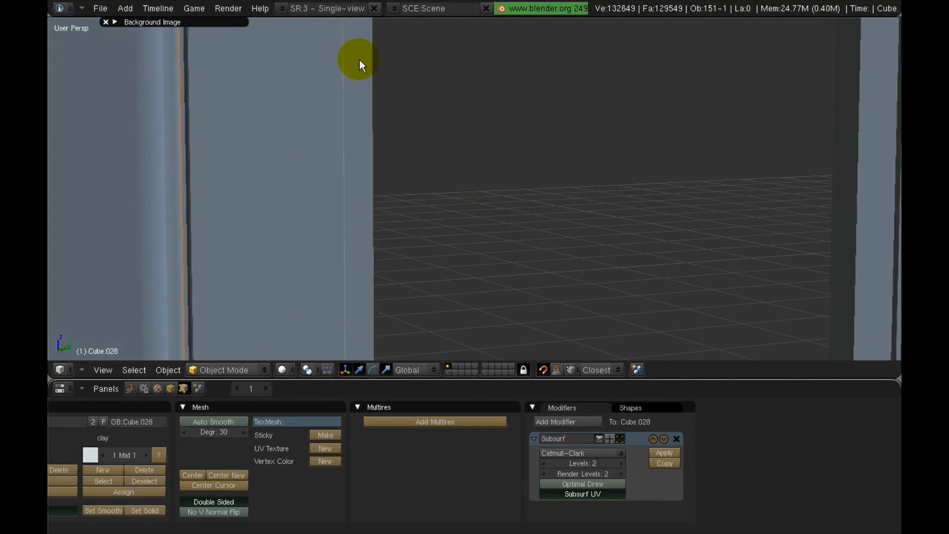
pyautogui.moveTo(351, 291)
pyautogui.keyDown('shift'); pyautogui.mouseDown(button='middle')
pyautogui.moveTo(413, 41)
pyautogui.moveTo(432, 63)
pyautogui.mouseUp(button='middle'); pyautogui.keyUp('shift')
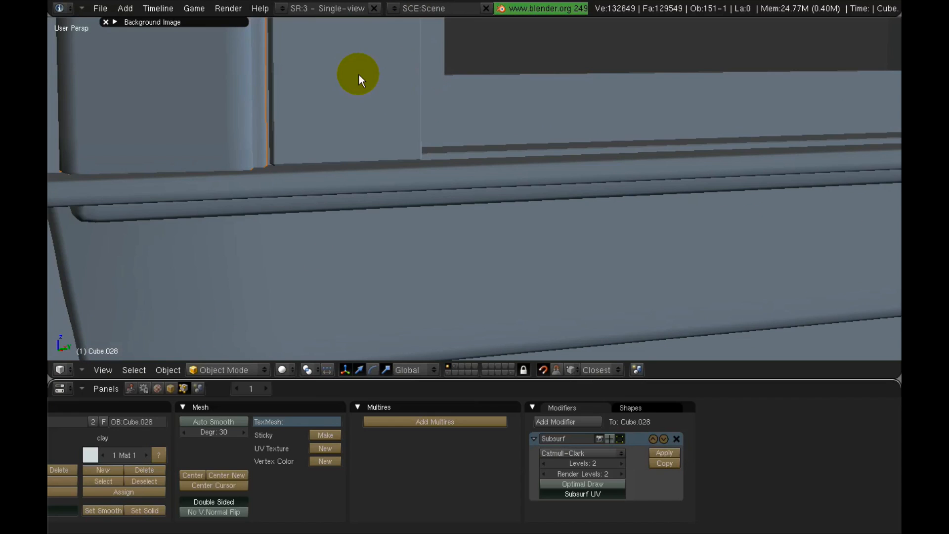
# - Inspect the casing's mesh at its bottom corner by selecting the corner vertex in Edit Mode, and return to Object Mode
pyautogui.press('Tab')
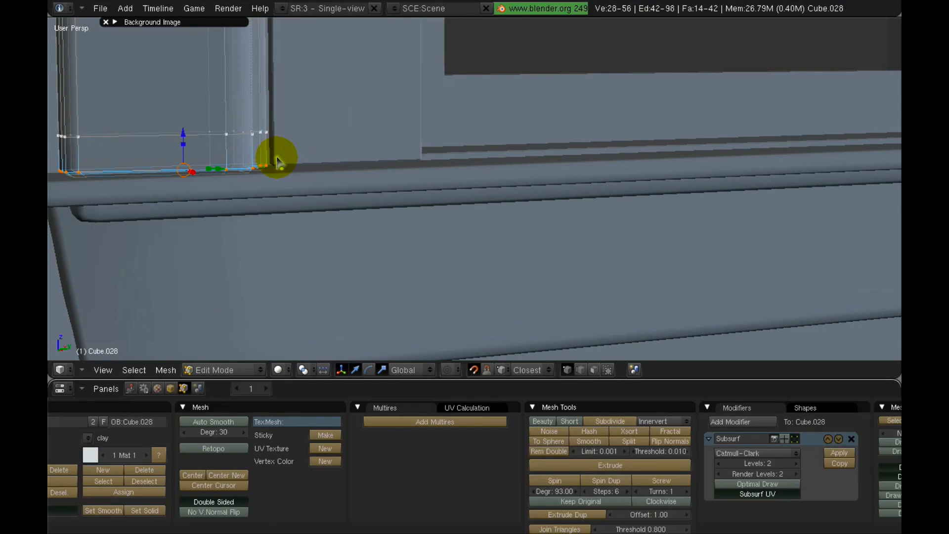
pyautogui.rightClick(277, 164)
pyautogui.press('KP_Decimal')
pyautogui.press('Tab')
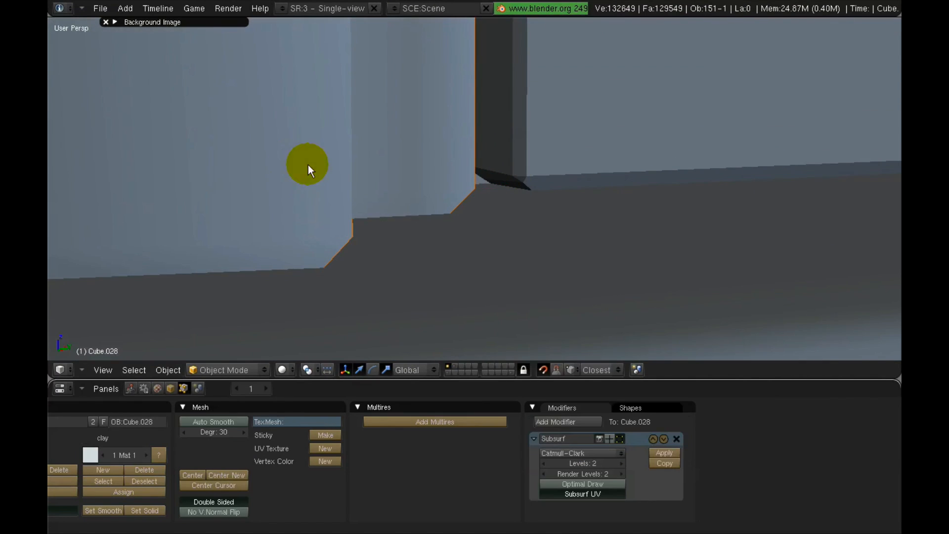
pyautogui.moveTo(307, 164); pyautogui.dragTo(395, 155, button='middle')
pyautogui.scroll(-2, 410, 156)
pyautogui.press('Tab')
pyautogui.moveTo(461, 158)
pyautogui.mouseDown(button='middle')
pyautogui.moveTo(494, 142)
pyautogui.moveTo(468, 149)
pyautogui.moveTo(543, 154)
pyautogui.moveTo(455, 161)
pyautogui.mouseUp(button='middle')
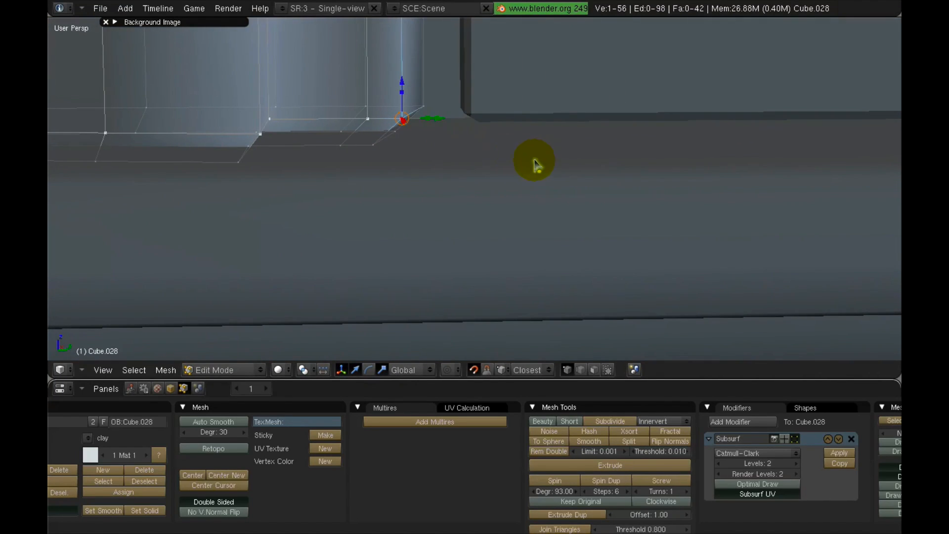
pyautogui.keyDown('shift'); pyautogui.moveTo(364, 144); pyautogui.dragTo(430, 95, button='middle'); pyautogui.keyUp('shift')
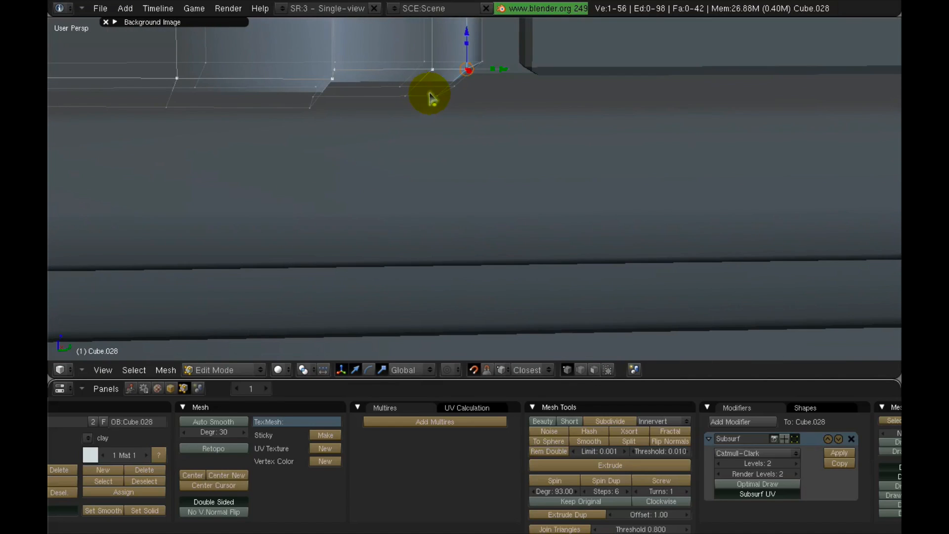
pyautogui.moveTo(517, 112); pyautogui.dragTo(468, 155, button='middle')
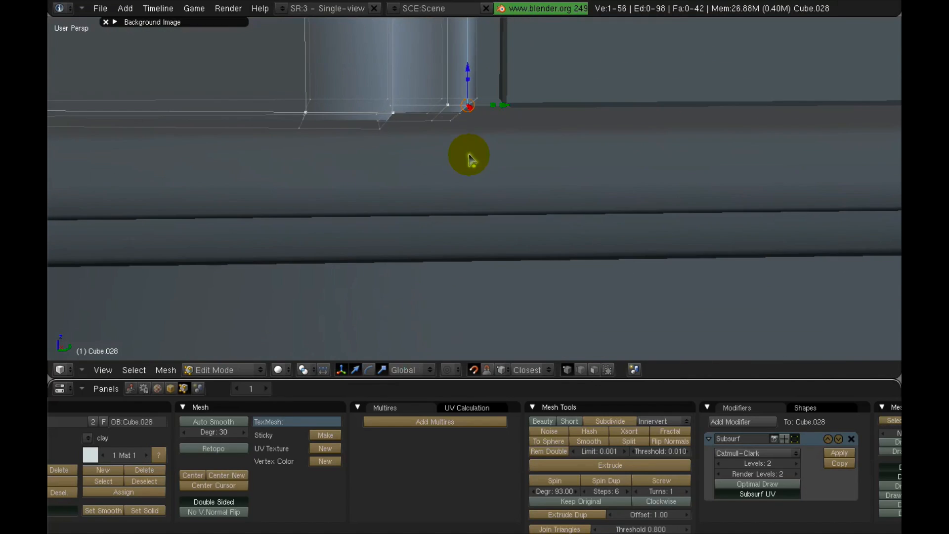
pyautogui.press('Tab')
pyautogui.moveTo(436, 123); pyautogui.dragTo(454, 121, button='middle')
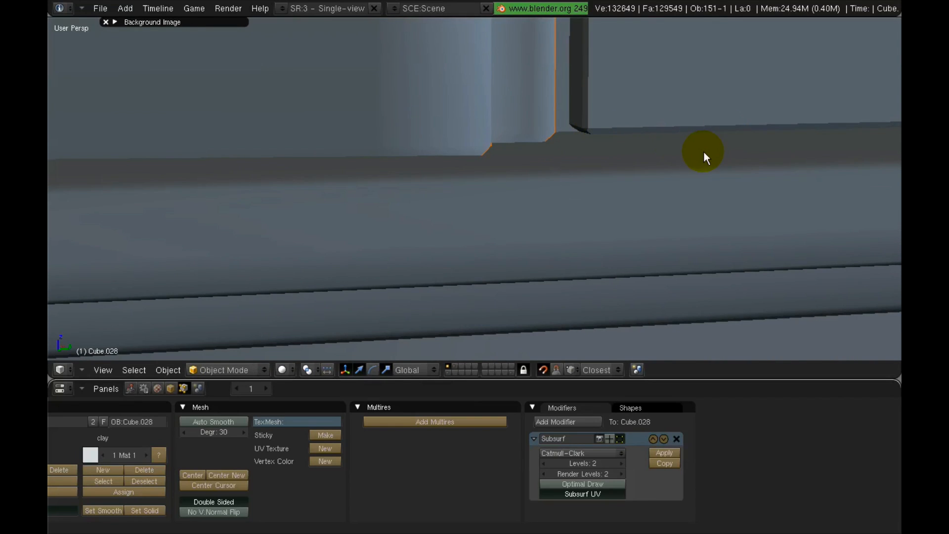
# - Examine the inner window frame pieces next to the casing near the sill, checking one piece's mesh in Edit Mode
pyautogui.moveTo(704, 157); pyautogui.dragTo(537, 128, button='middle')
pyautogui.rightClick(565, 89)
pyautogui.press('Tab')
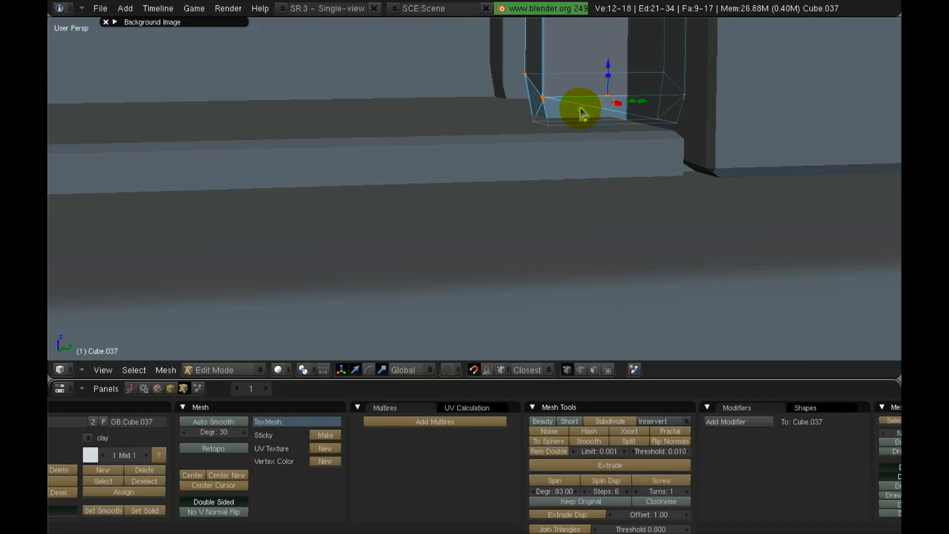
pyautogui.press('Tab')
pyautogui.moveTo(580, 106); pyautogui.dragTo(284, 200, button='middle')
pyautogui.moveTo(453, 228); pyautogui.dragTo(306, 190, button='middle')
pyautogui.rightClick(387, 199)
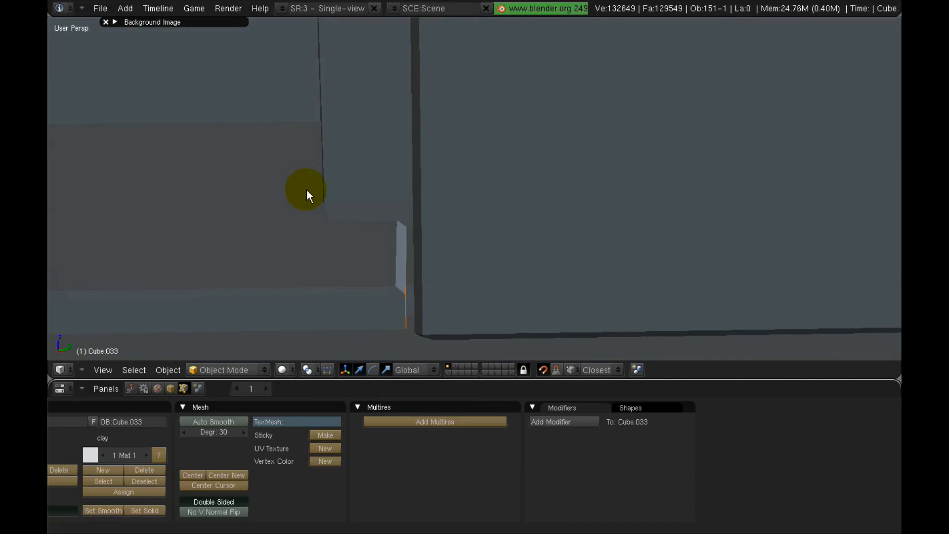
# - Examine the joint above the window by selecting the three pieces that meet there, and deselect everything
pyautogui.moveTo(387, 207); pyautogui.dragTo(546, 394, button='middle')
pyautogui.scroll(-11, 529, 262)
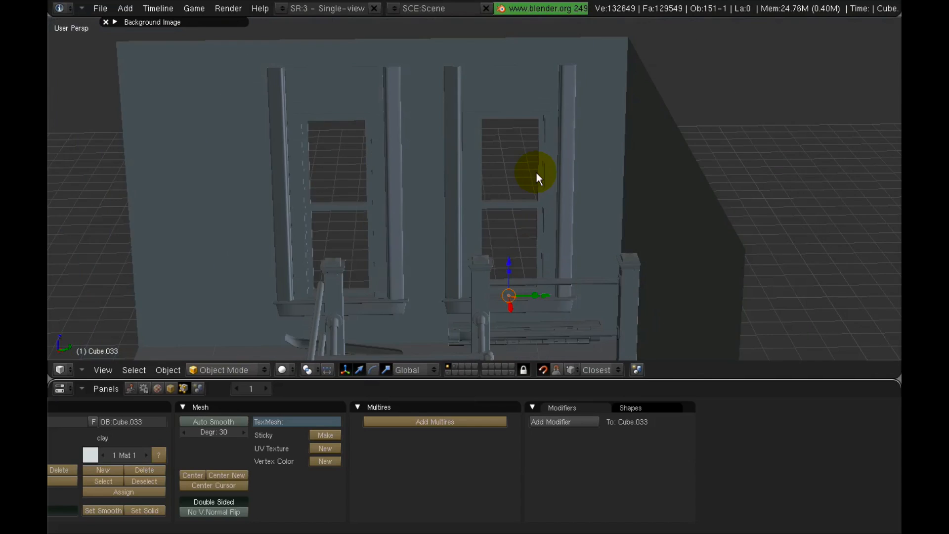
pyautogui.moveTo(536, 174); pyautogui.dragTo(581, 418, button='middle')
pyautogui.scroll(10, 538, 191)
pyautogui.rightClick(485, 198)
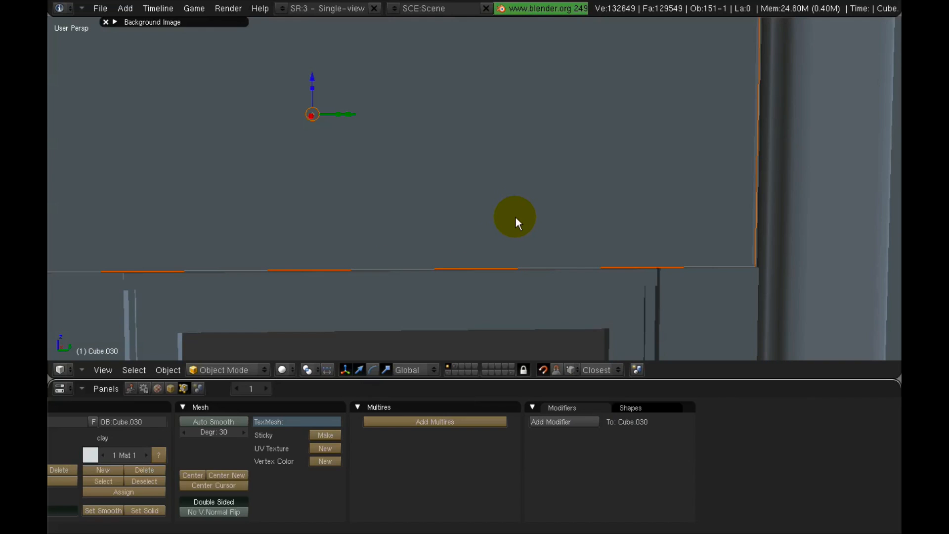
pyautogui.moveTo(517, 234); pyautogui.dragTo(450, 152, button='middle')
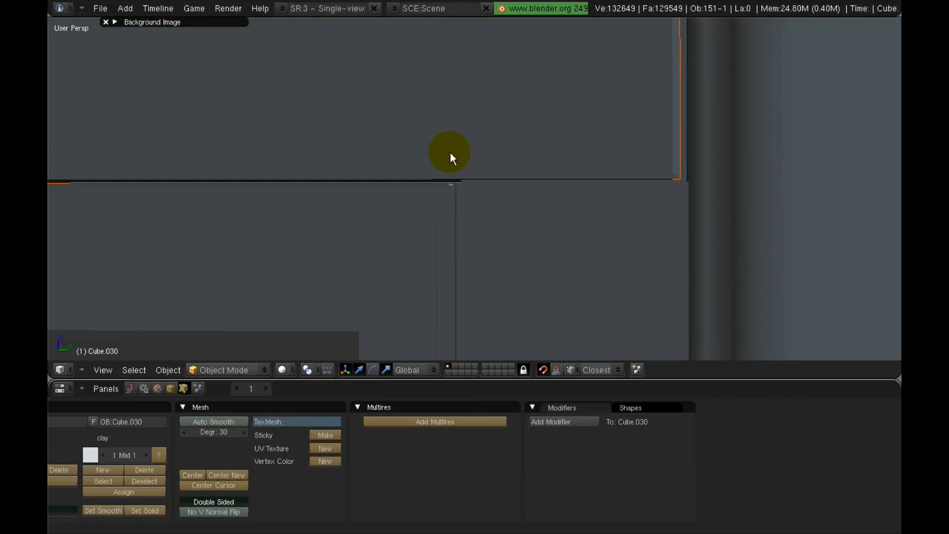
pyautogui.rightClick(434, 194)
pyautogui.keyDown('shift'); pyautogui.rightClick(538, 203); pyautogui.keyUp('shift')
pyautogui.keyDown('shift'); pyautogui.rightClick(538, 147); pyautogui.keyUp('shift')
pyautogui.moveTo(423, 161)
pyautogui.mouseDown(button='middle')
pyautogui.moveTo(434, 173)
pyautogui.moveTo(439, 159)
pyautogui.moveTo(462, 168)
pyautogui.moveTo(430, 137)
pyautogui.moveTo(430, 170)
pyautogui.moveTo(449, 149)
pyautogui.moveTo(423, 174)
pyautogui.mouseUp(button='middle')
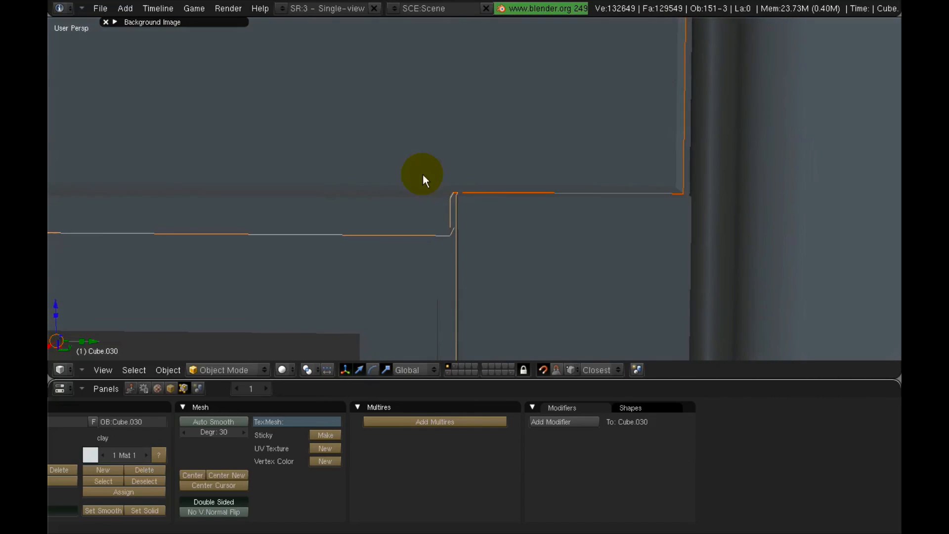
pyautogui.press('Tab')
pyautogui.press('Tab')
pyautogui.press('a')
# - Survey the whole building model and examine the pipe railings around the stairwell
pyautogui.scroll(-10, 432, 173)
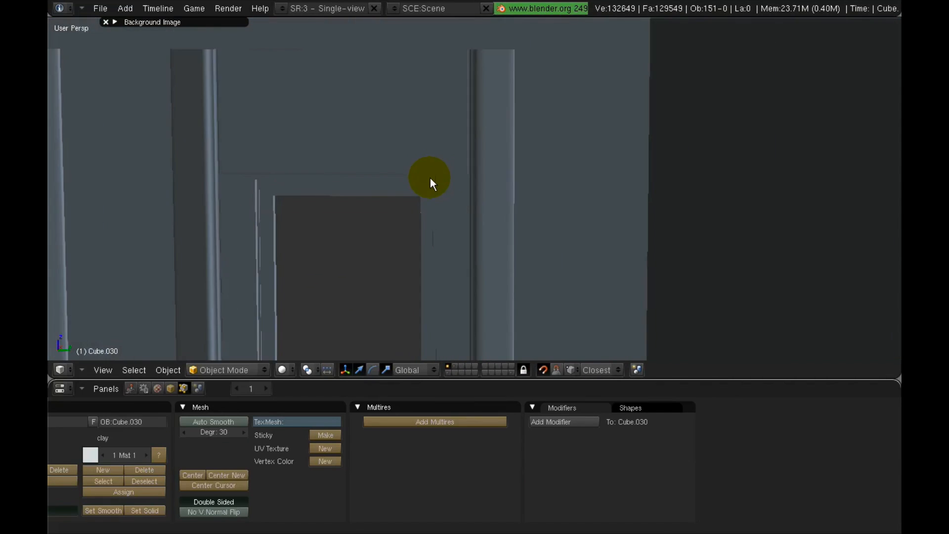
pyautogui.scroll(-6, 430, 178)
pyautogui.scroll(-5, 497, 284)
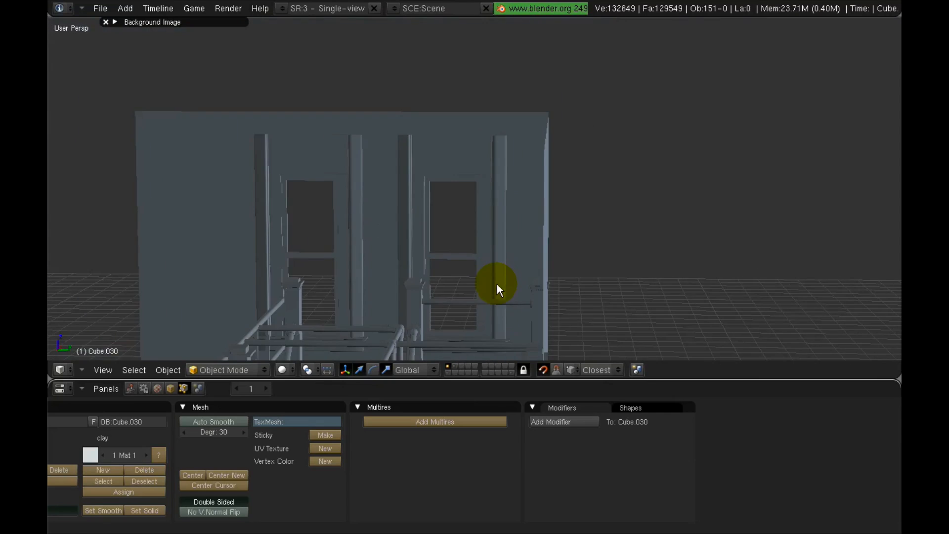
pyautogui.keyDown('shift'); pyautogui.moveTo(497, 283); pyautogui.dragTo(470, 182, button='middle'); pyautogui.keyUp('shift')
pyautogui.moveTo(424, 256); pyautogui.dragTo(530, 208, button='middle')
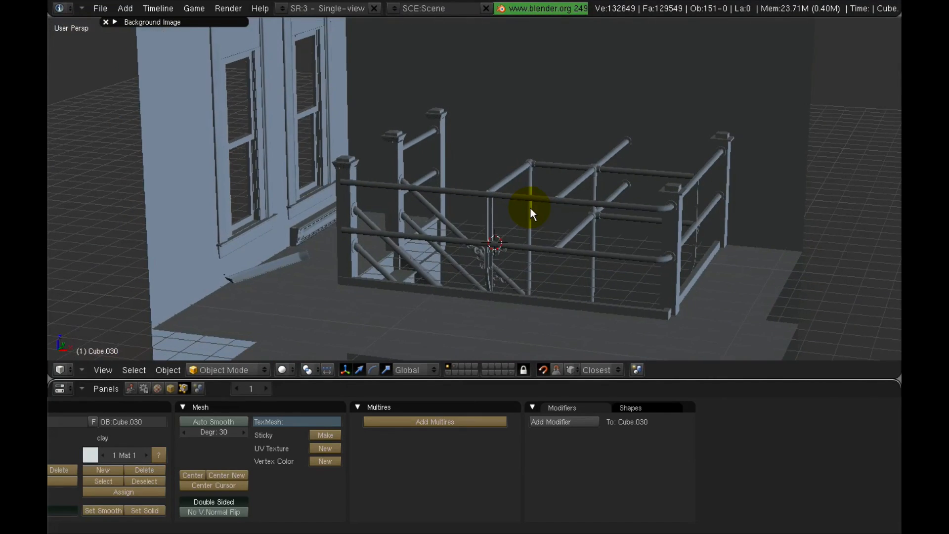
pyautogui.scroll(3, 541, 222)
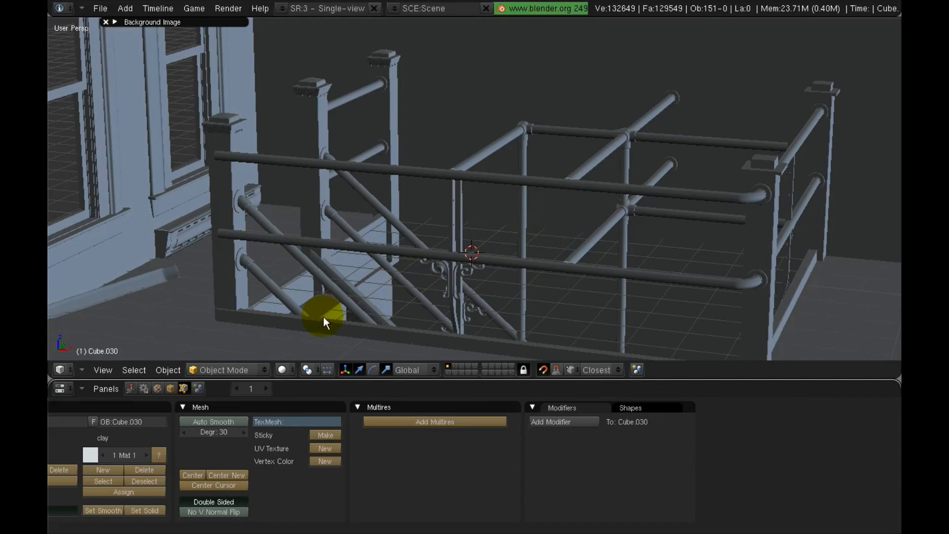